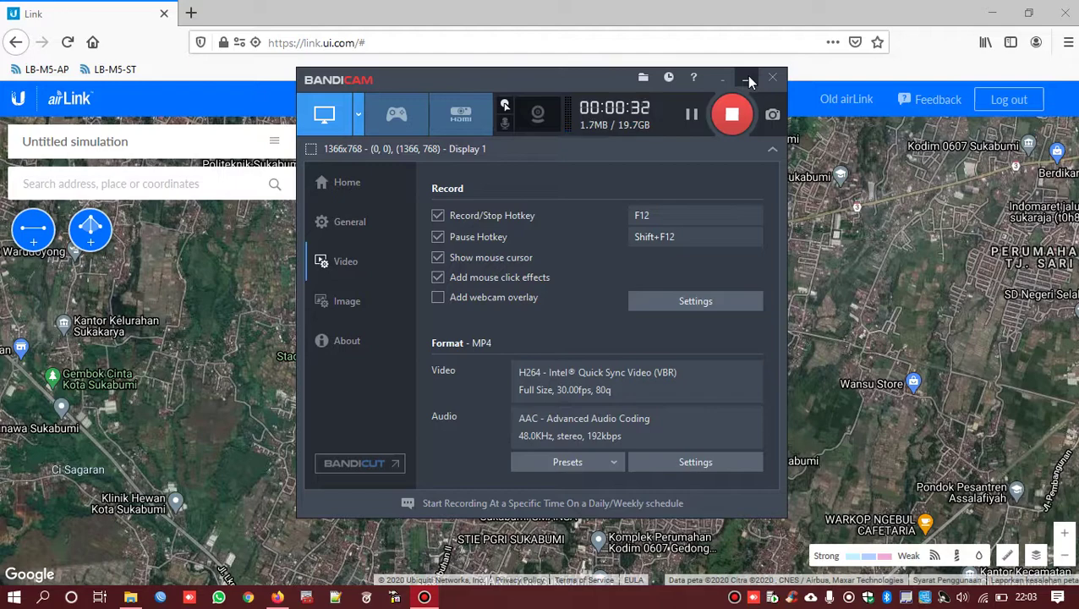
- Minimize Bandicam, then pan and zoom the satellite map onto north-eastern Sukabumi near Ciaul
click(748, 80)
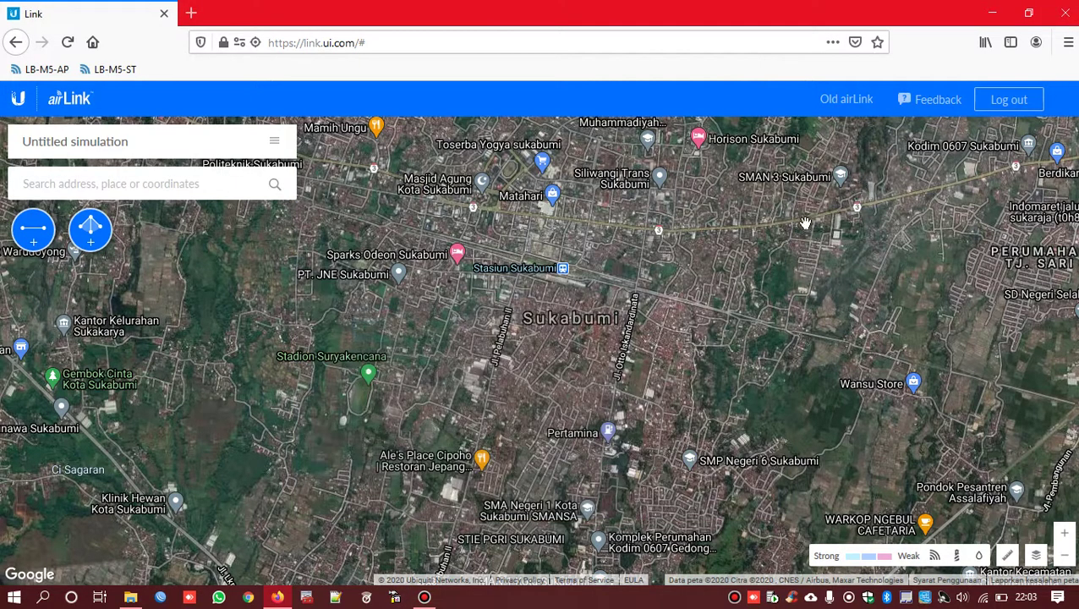
drag(884, 301, 568, 406)
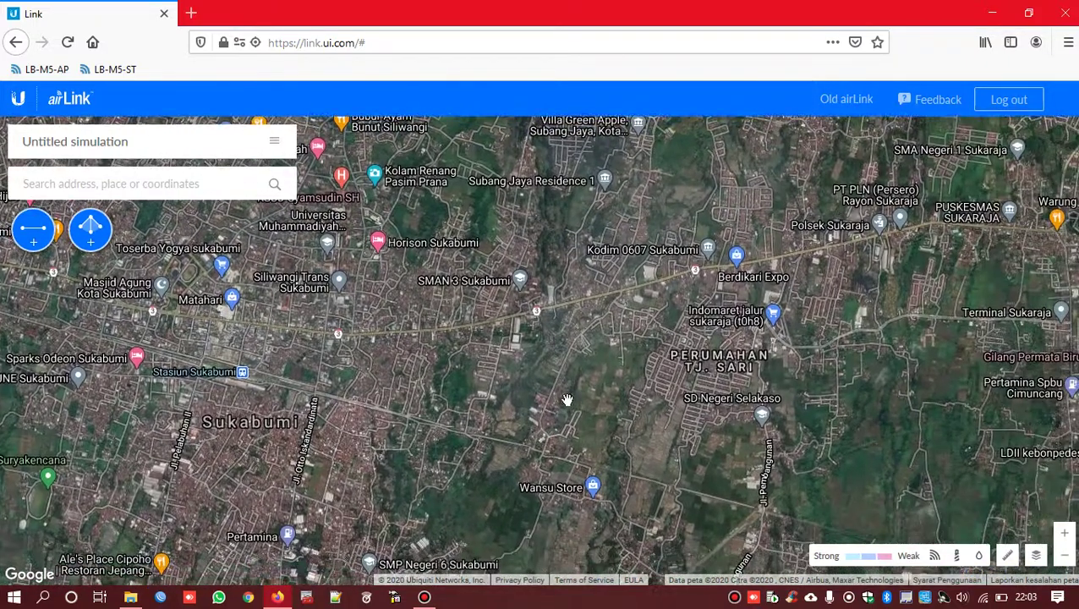
drag(595, 236, 658, 355)
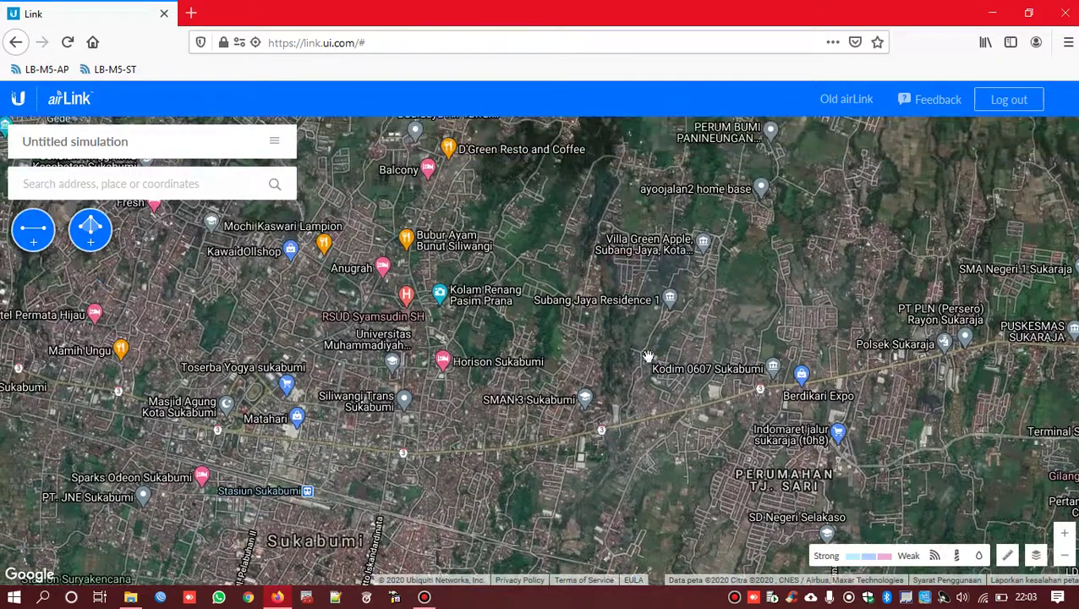
scroll(623, 356, up, 3)
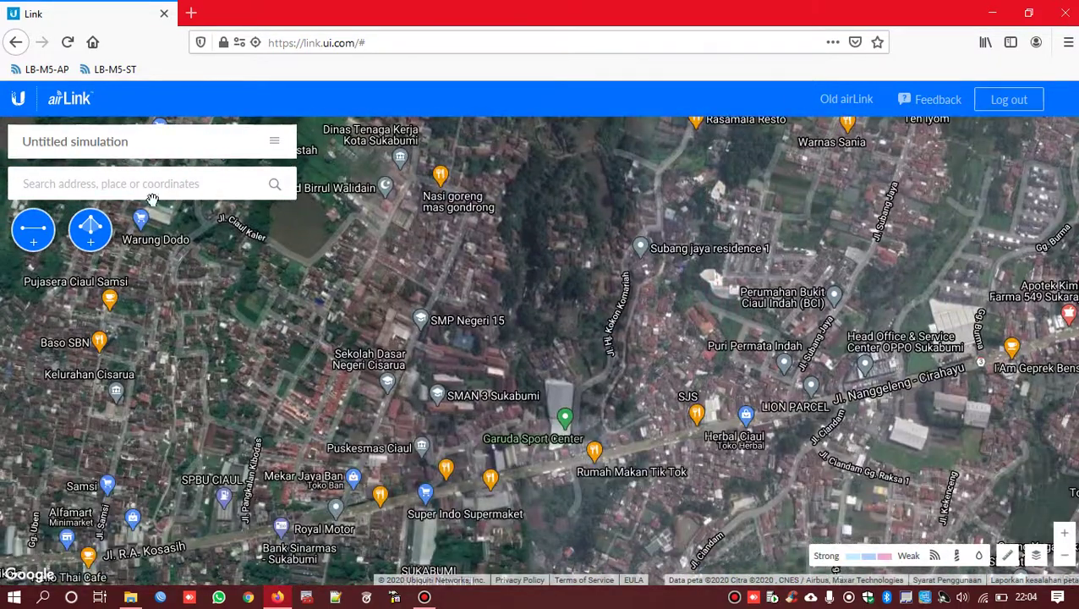
- Search for 'sukabumi' and jump the map to Sukabumi, Jawa Barat
click(159, 184)
text(sukabumi)
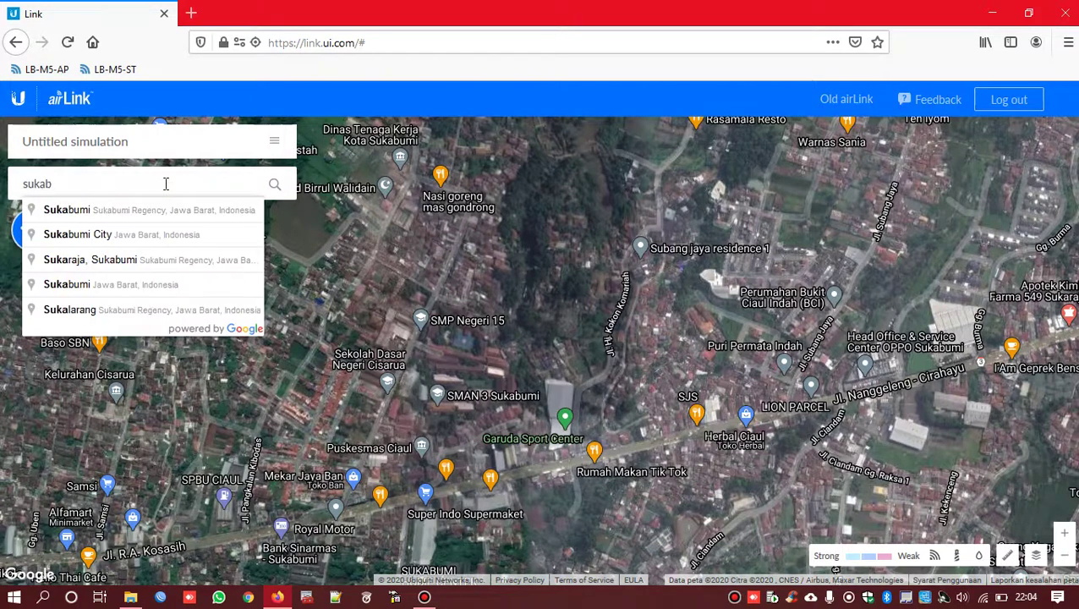
click(142, 221)
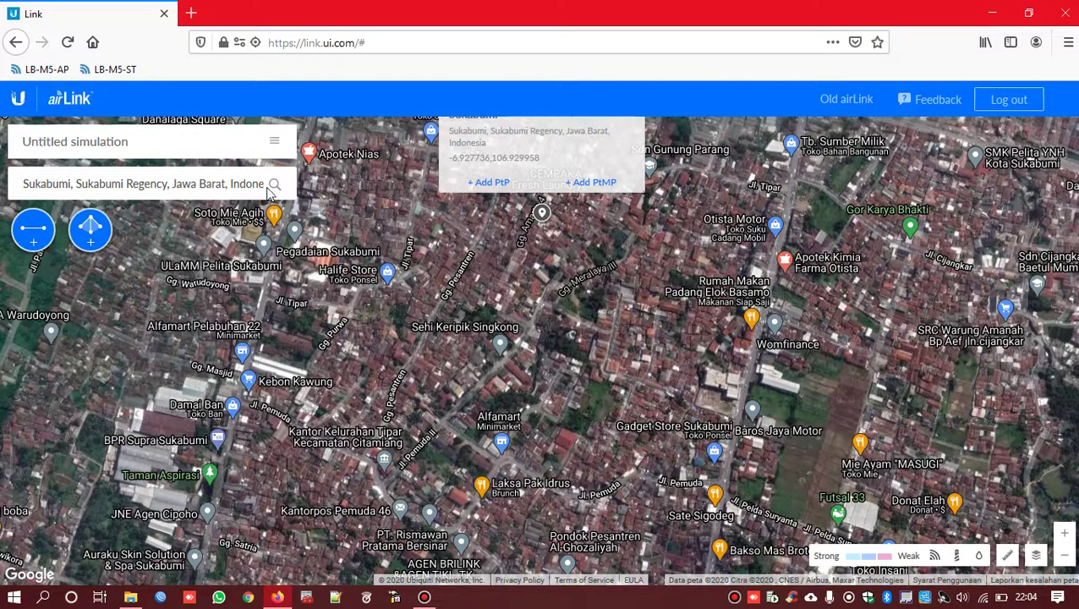
- Zoom in closely on the streets around Jl. Ciaul Pasir near SMP Negeri 15
scroll(529, 298, down, 3)
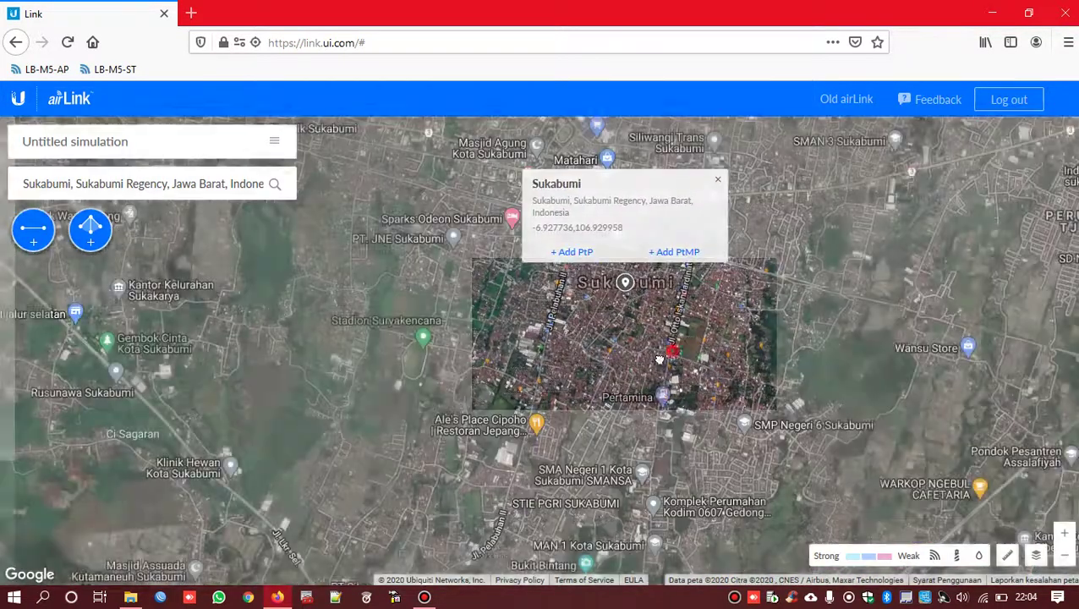
drag(660, 359, 514, 436)
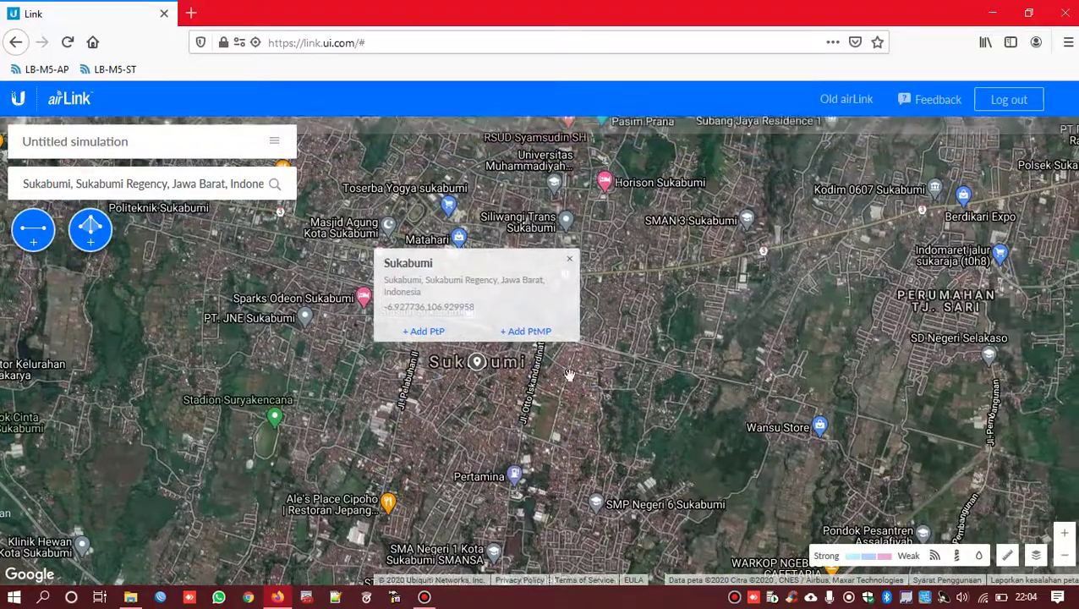
scroll(726, 263, up, 2)
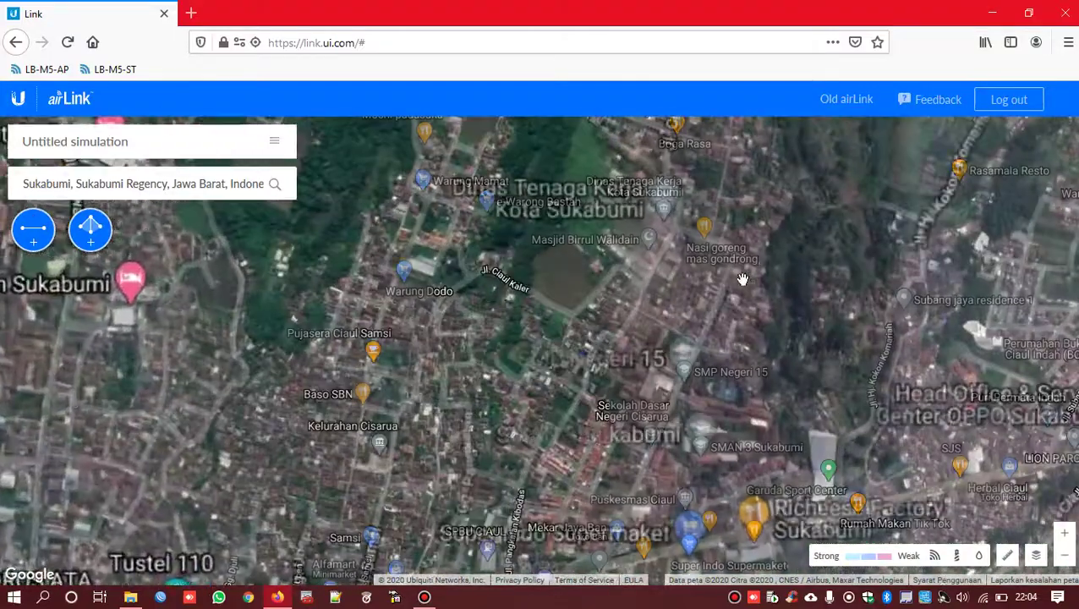
drag(769, 316, 712, 366)
scroll(718, 257, up, 2)
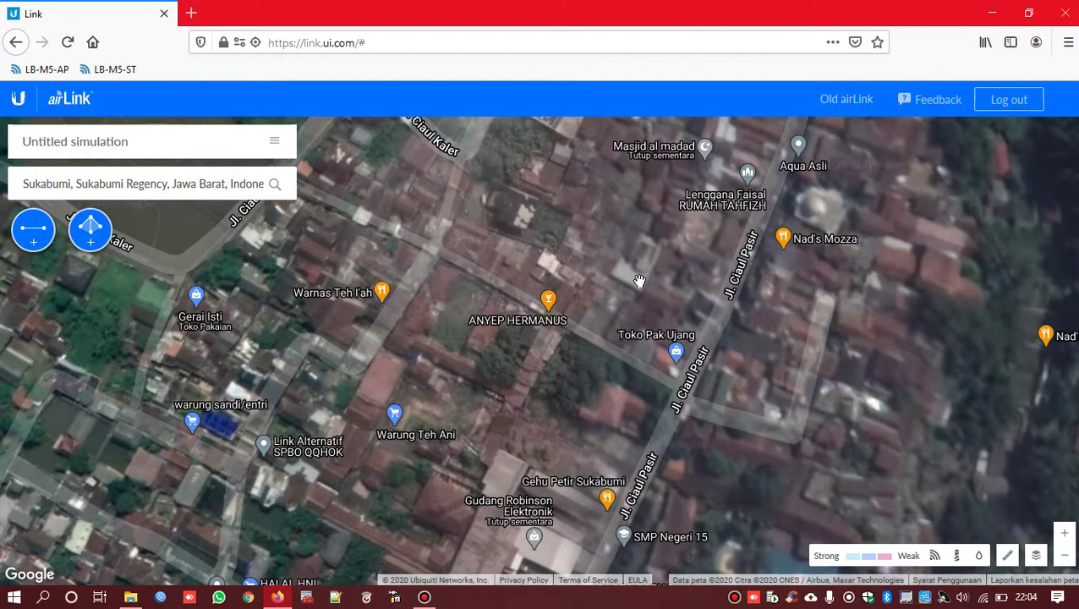
- Drop a marker at the Jl. Ciaul Pasir spot and add a PtP link from it
click(639, 280)
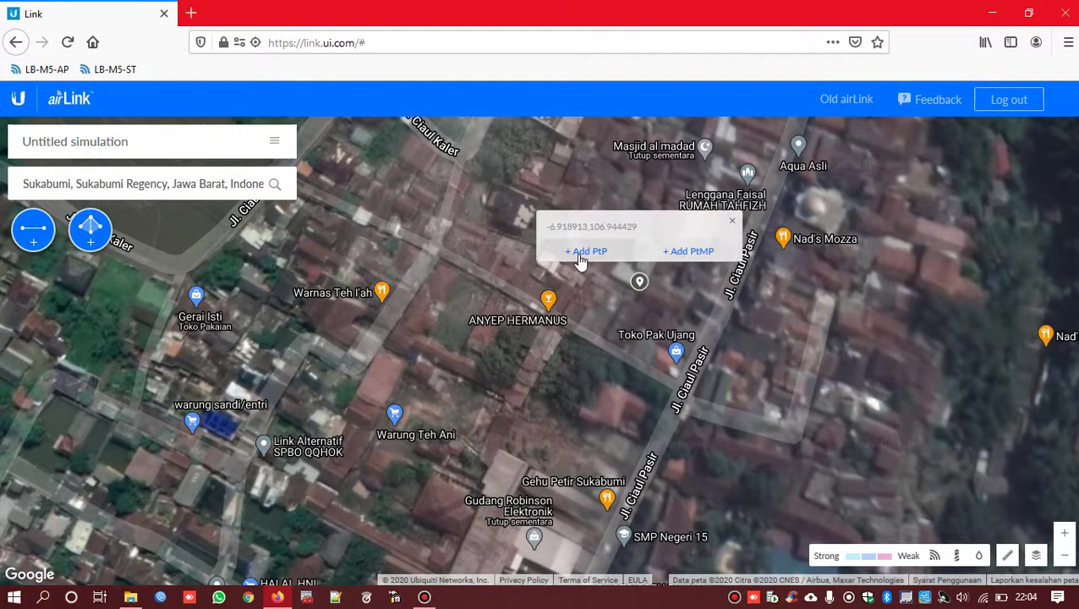
click(584, 252)
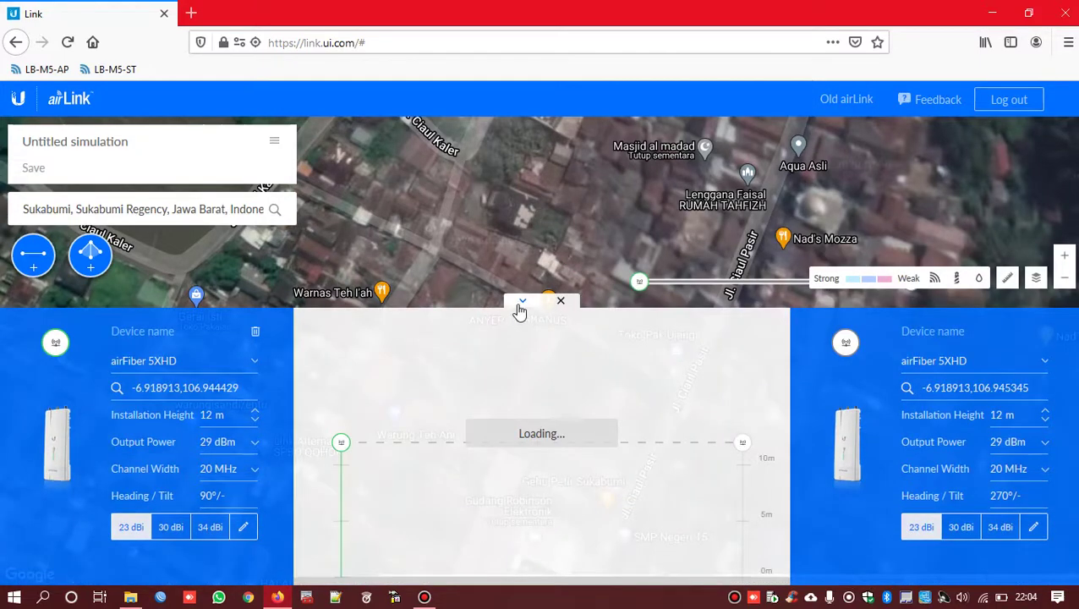
click(522, 302)
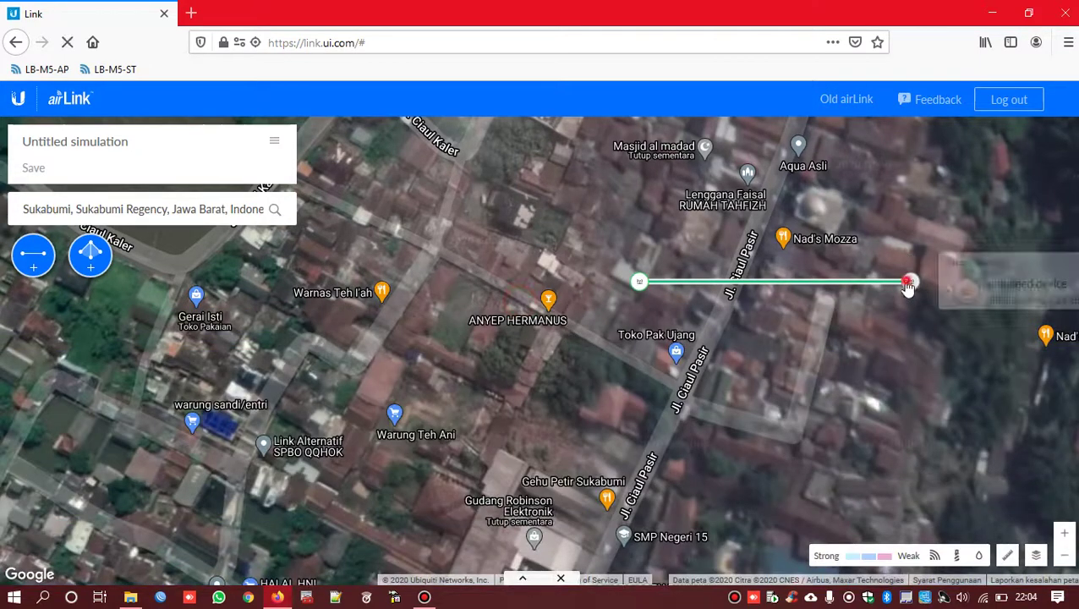
- Drag the link's far end west across the city to Suryakencana Indosat
drag(907, 286, 202, 297)
drag(229, 348, 175, 301)
scroll(762, 339, down, 1)
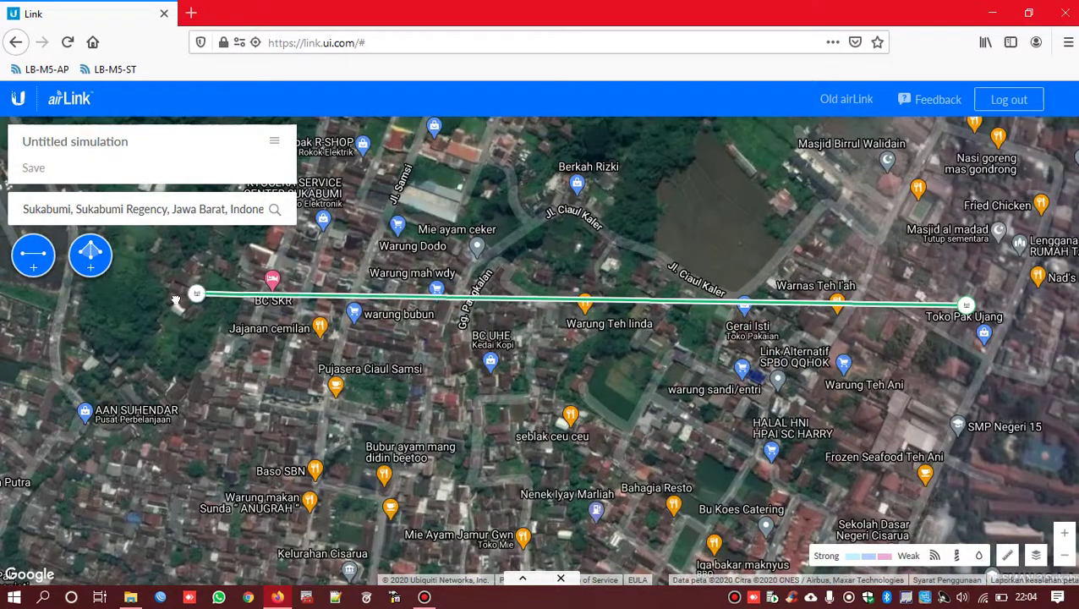
drag(191, 351, 615, 369)
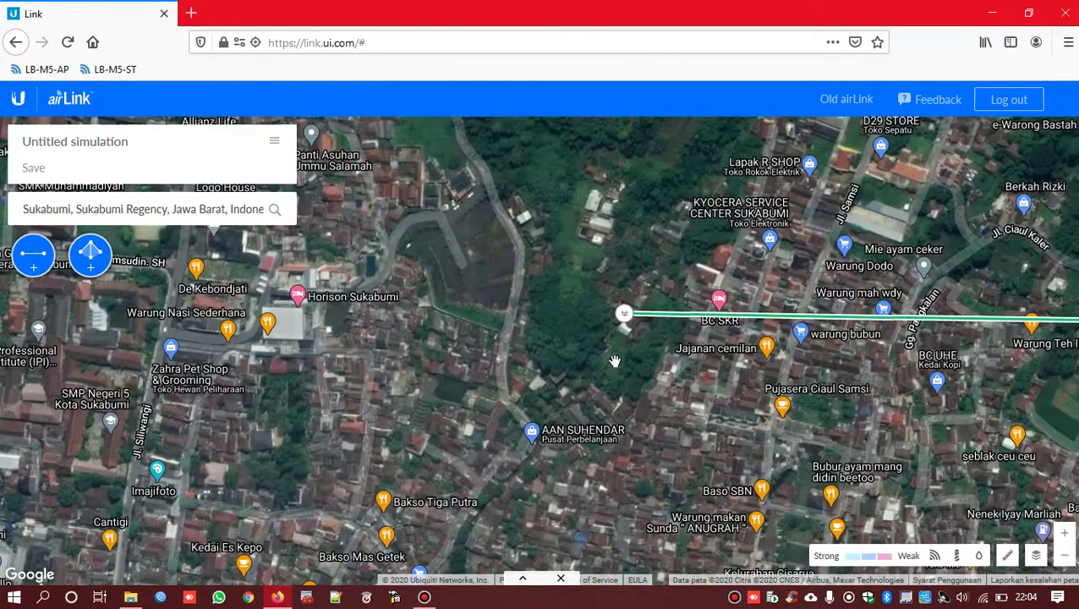
drag(625, 315, 95, 431)
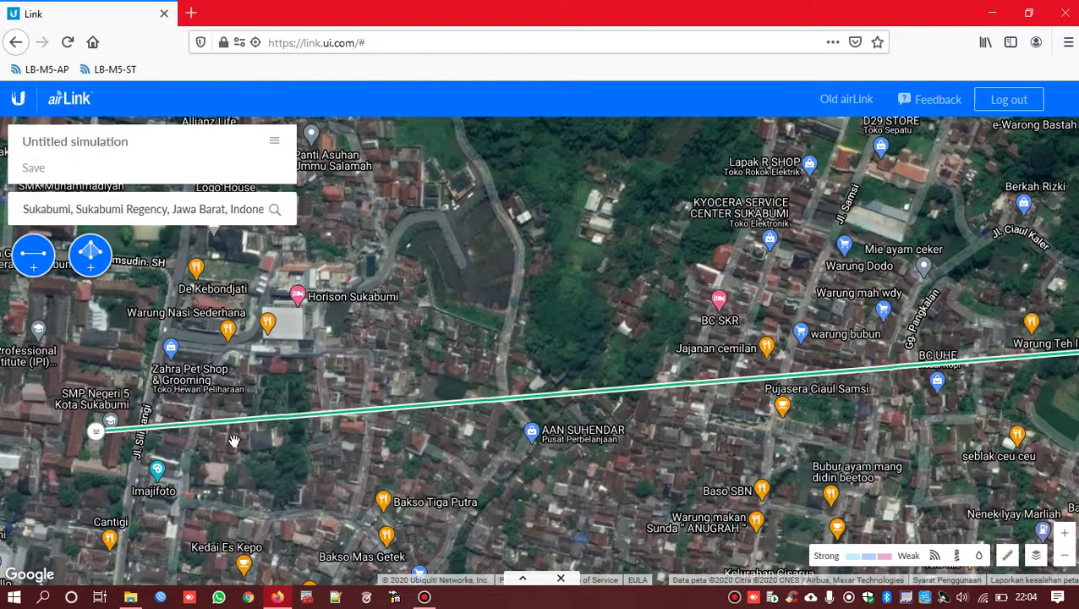
scroll(245, 447, down, 1)
drag(86, 472, 641, 391)
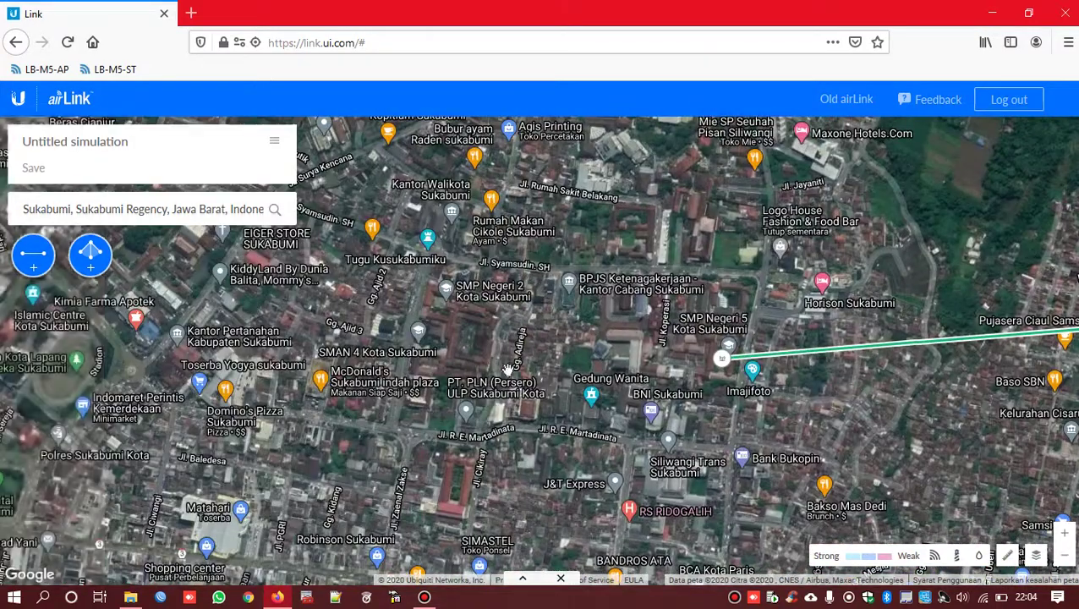
drag(449, 347, 525, 356)
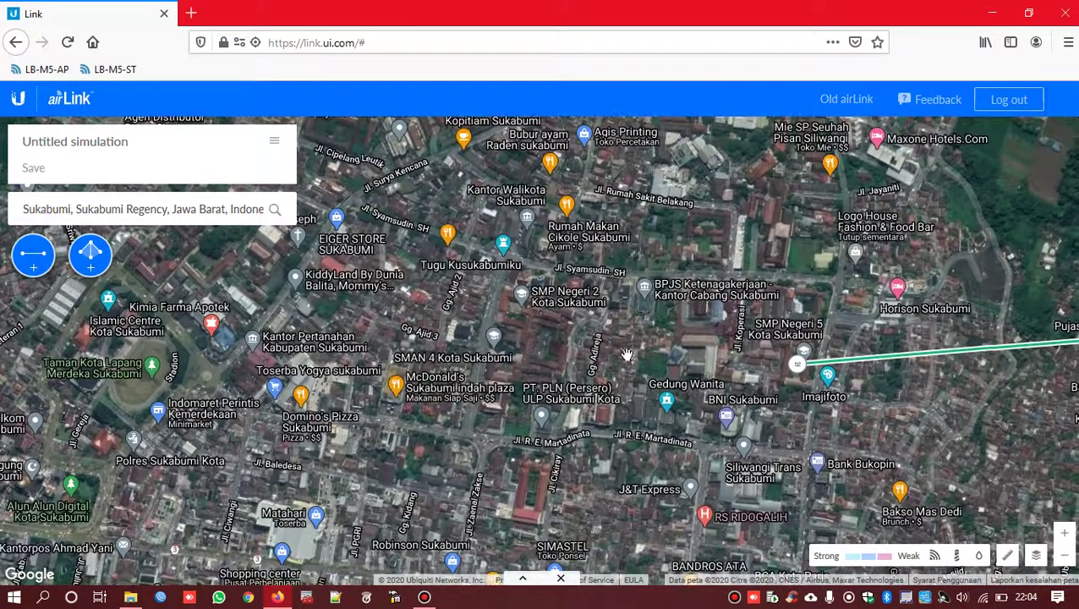
drag(797, 366, 301, 242)
drag(248, 281, 330, 466)
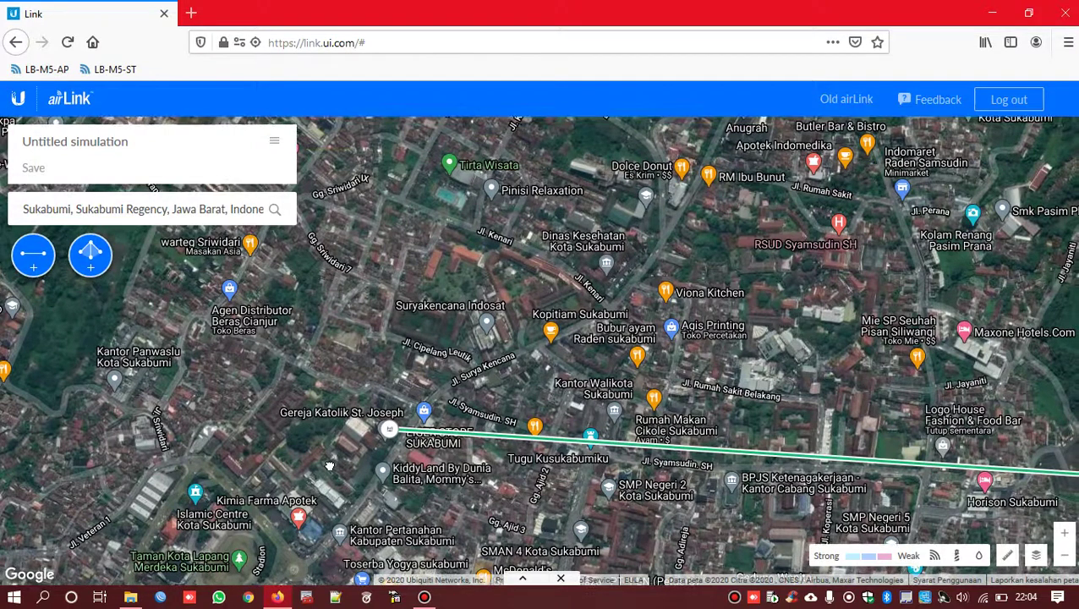
drag(388, 429, 386, 307)
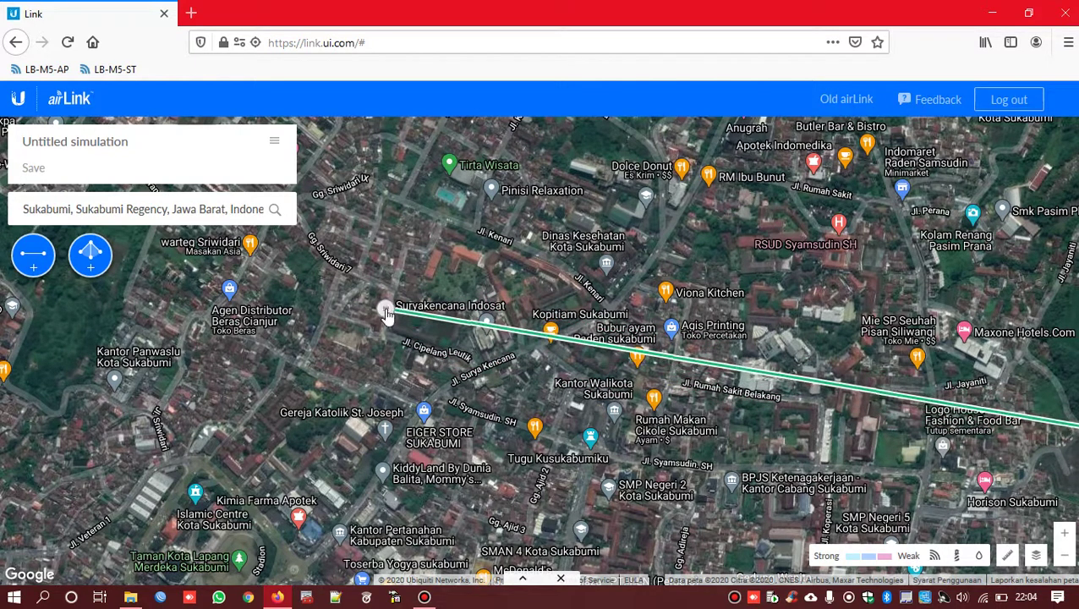
- Show the link profile and set the first radio to LiteBeam 5AC LR from all devices
click(522, 579)
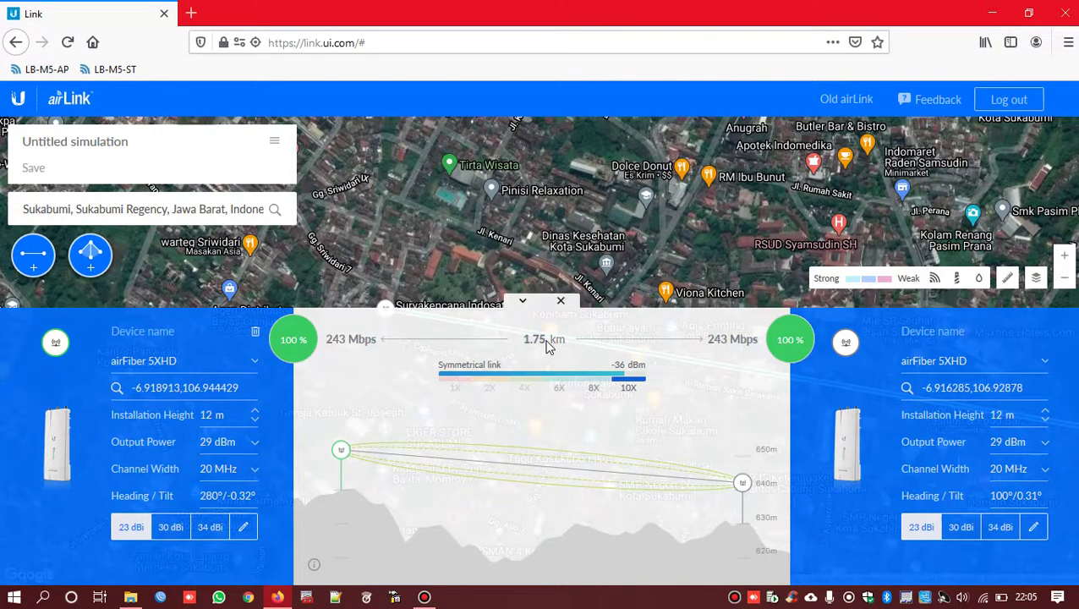
click(212, 365)
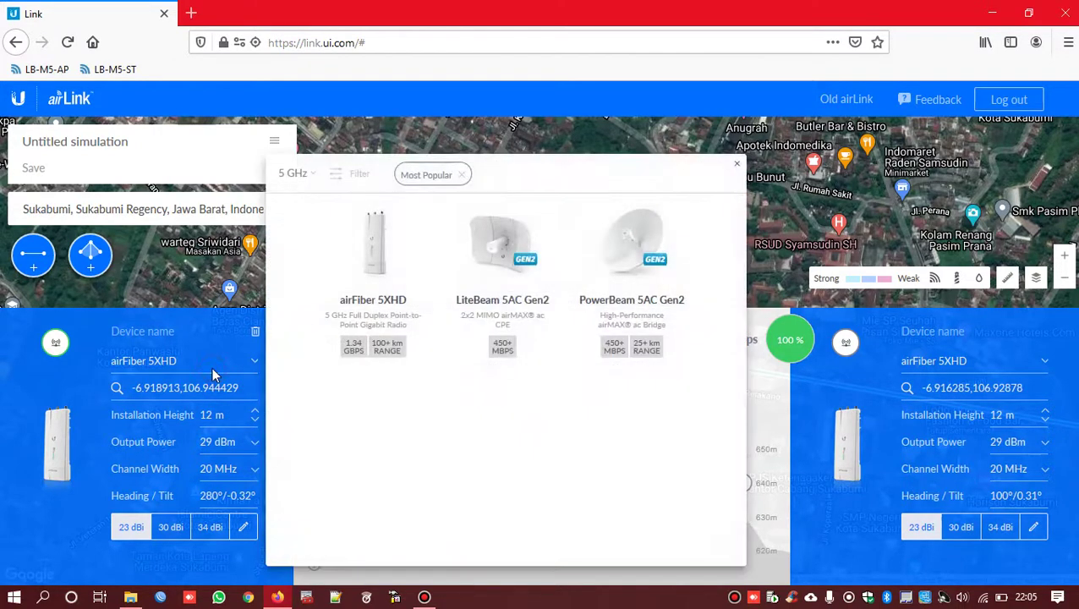
click(442, 176)
scroll(506, 321, down, 3)
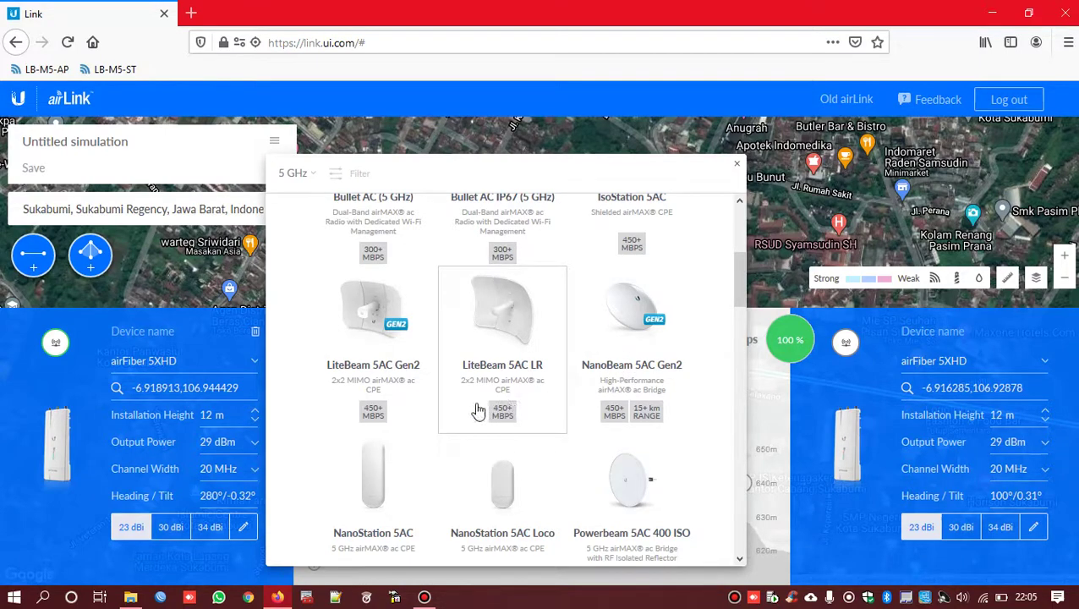
click(501, 320)
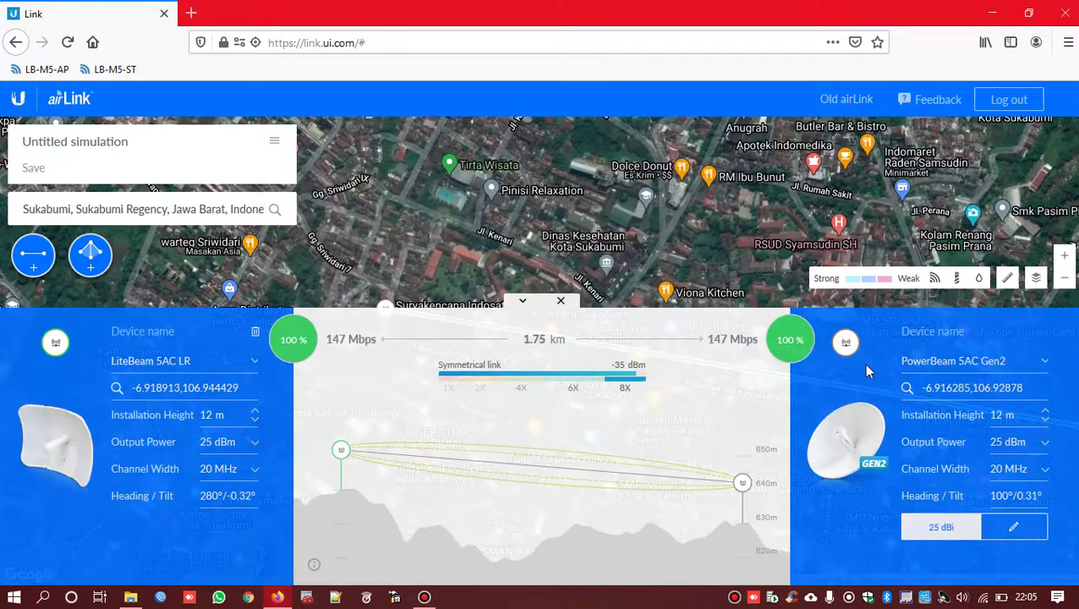
- Set the second radio to LiteBeam 5AC LR as well
click(927, 359)
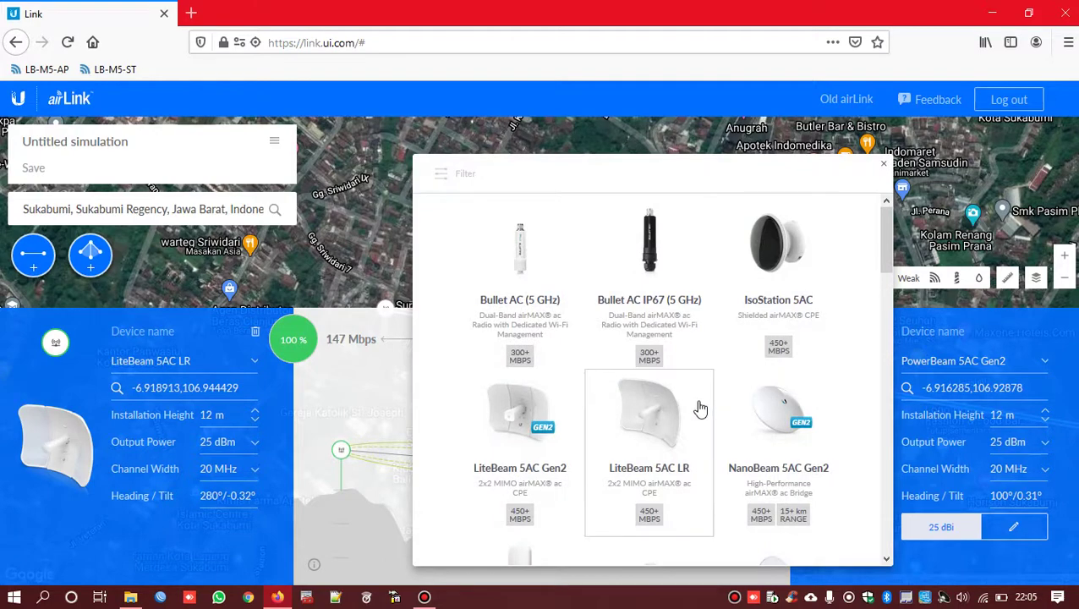
scroll(700, 410, down, 1)
click(647, 394)
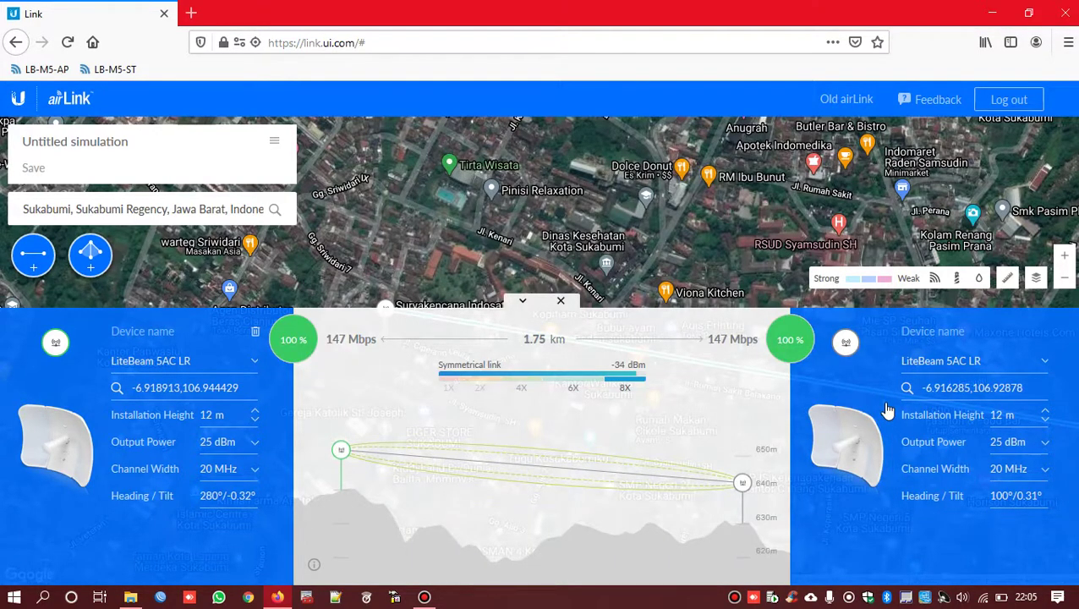
- Raise the left device's installation height to 20 m
click(253, 415)
click(255, 411)
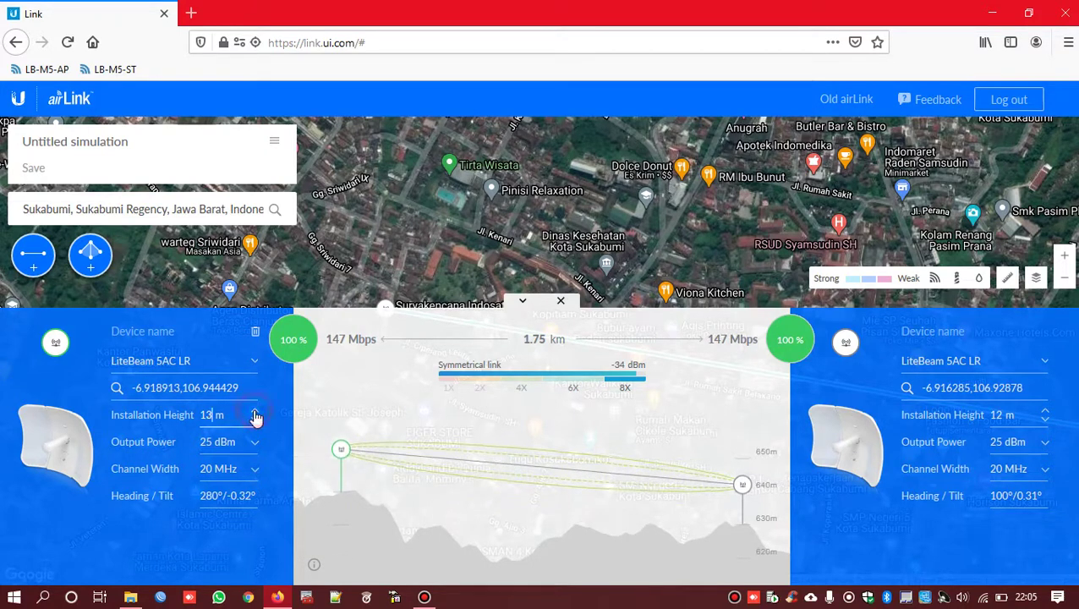
click(255, 412)
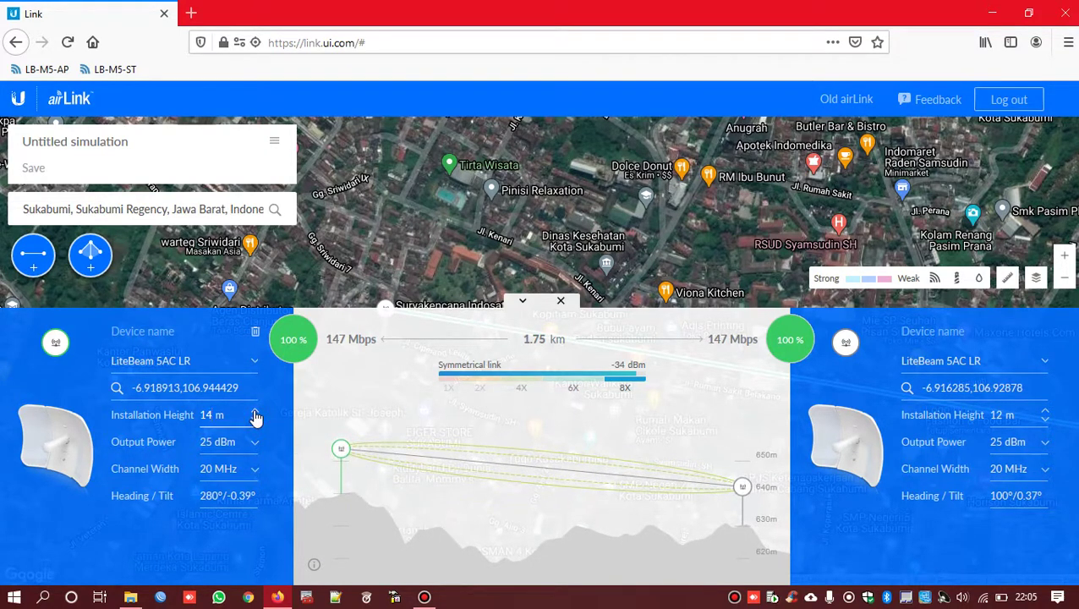
click(255, 411)
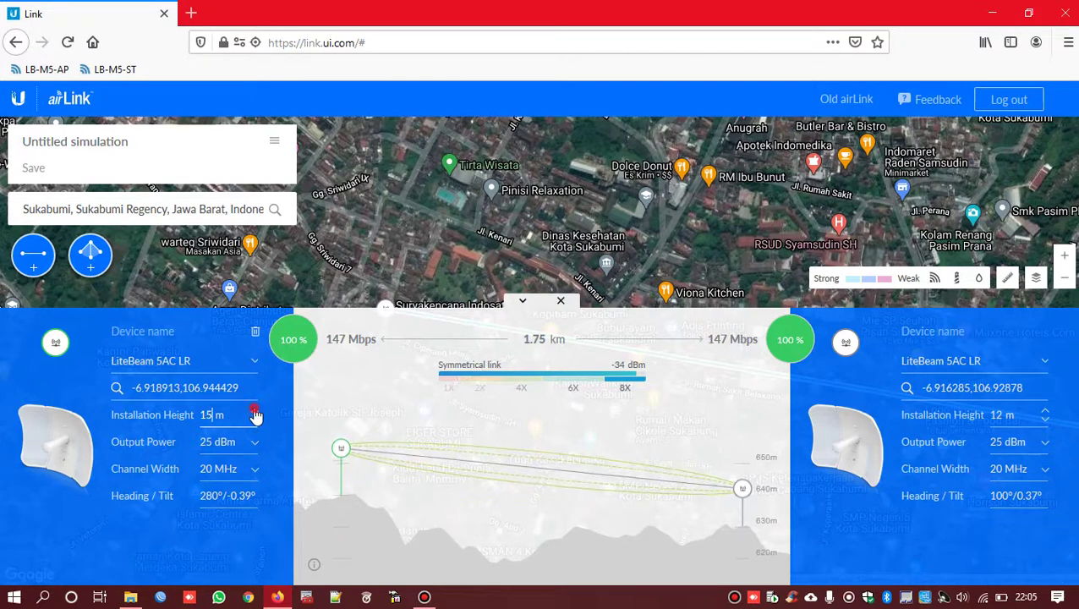
click(255, 411)
click(255, 412)
click(255, 412)
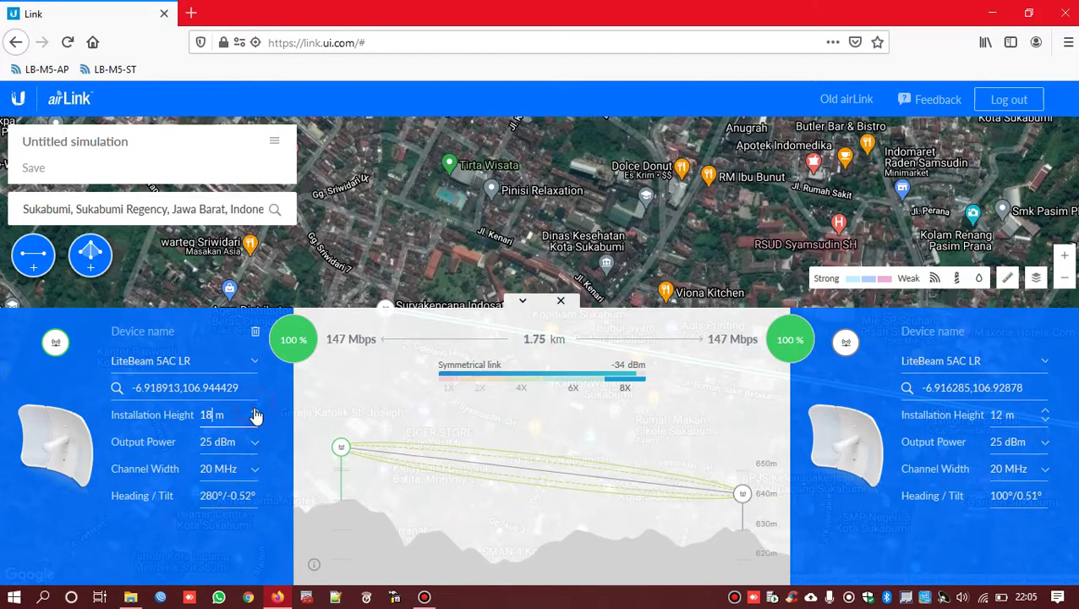
click(254, 411)
click(254, 412)
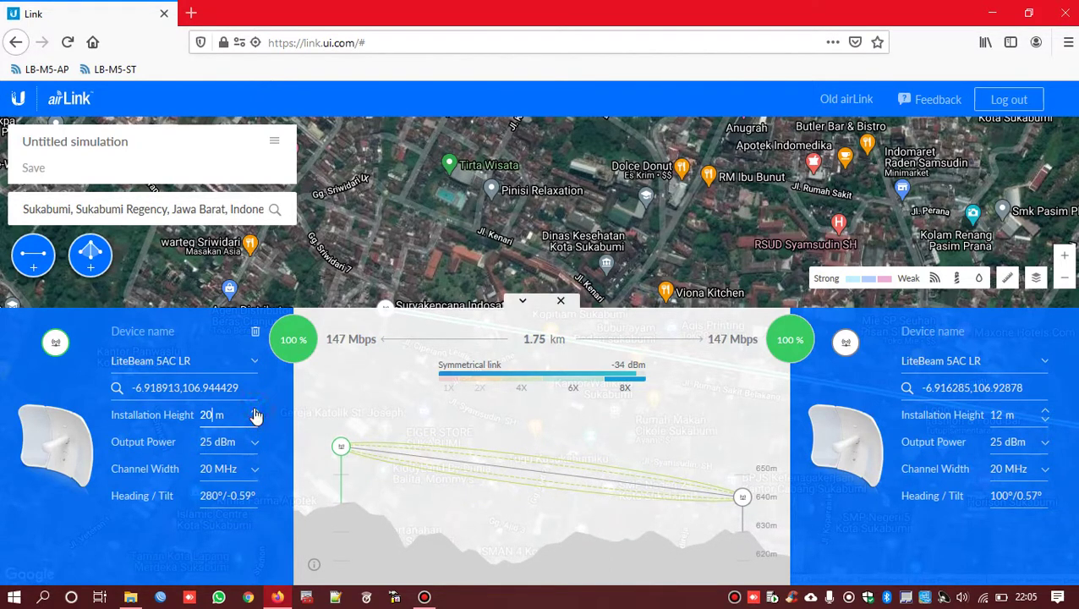
- Set the right device's height to 15 m and check the left Channel Width, leaving it unchanged
click(1045, 420)
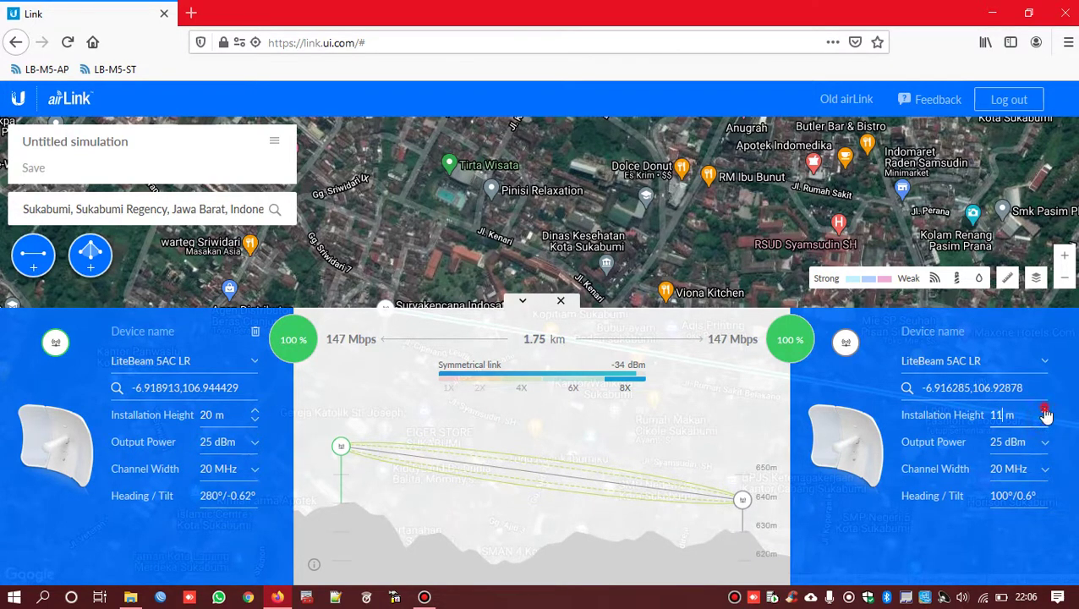
click(1047, 412)
click(1046, 412)
click(1047, 412)
click(1046, 412)
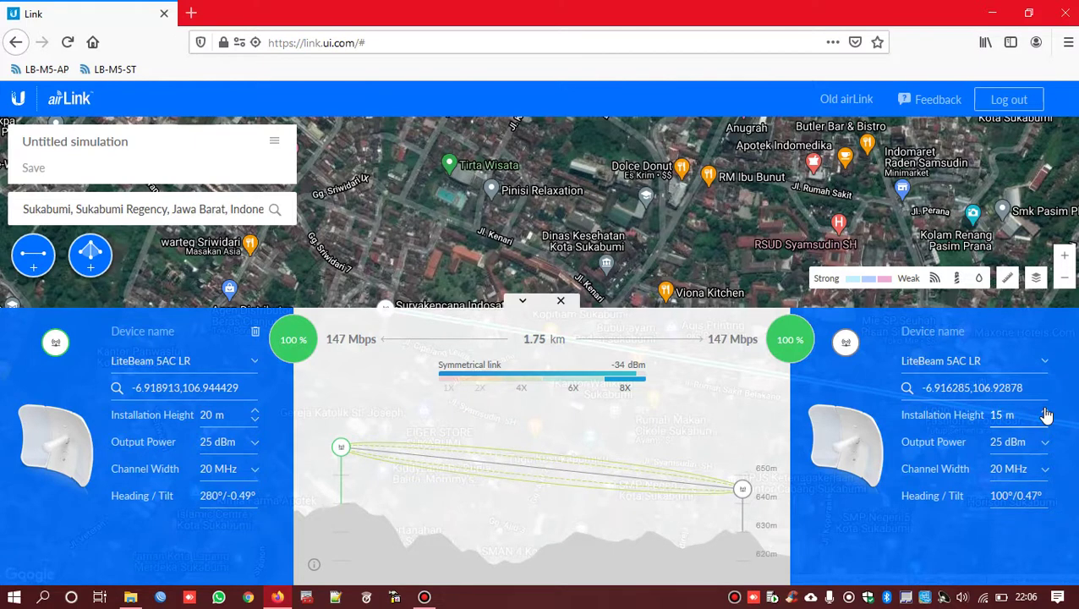
click(219, 472)
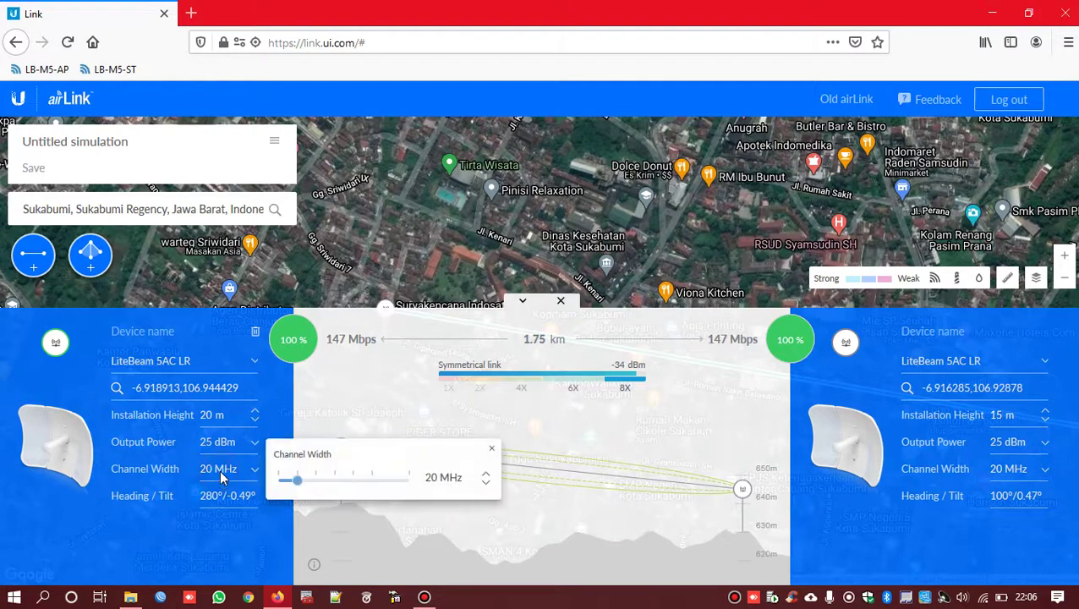
click(492, 449)
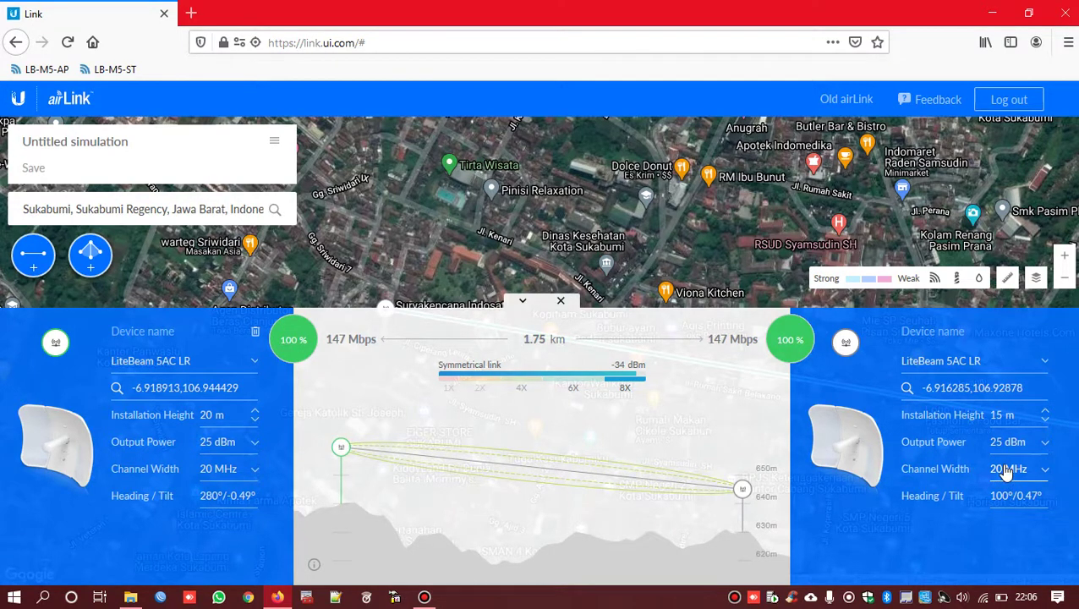
- Zoom out and reposition the map so the full 1.75 km link line shows above the profile
click(522, 301)
drag(701, 355, 421, 387)
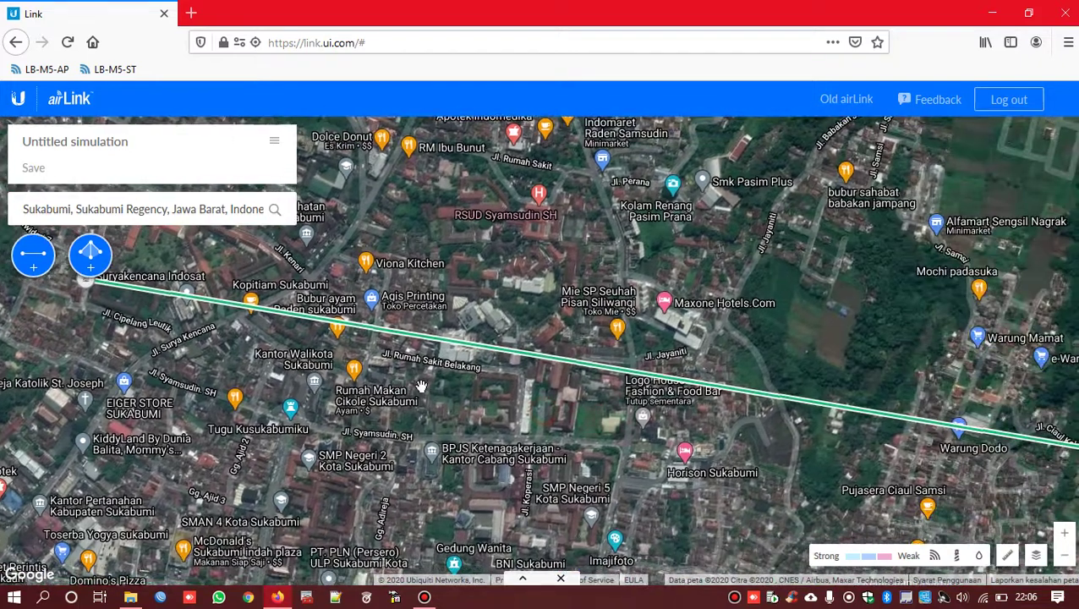
scroll(427, 392, down, 1)
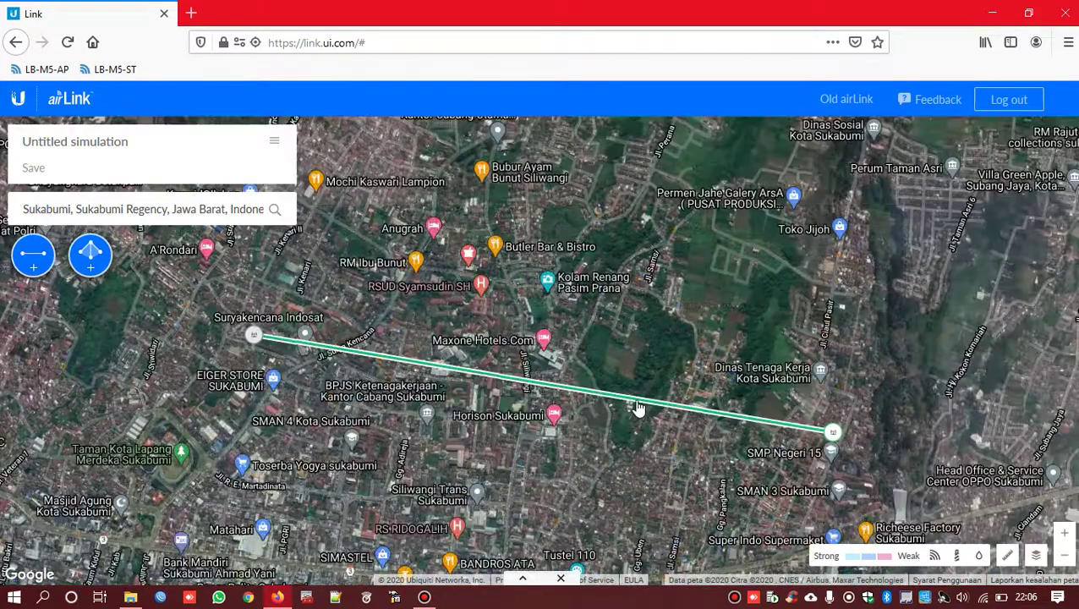
click(522, 580)
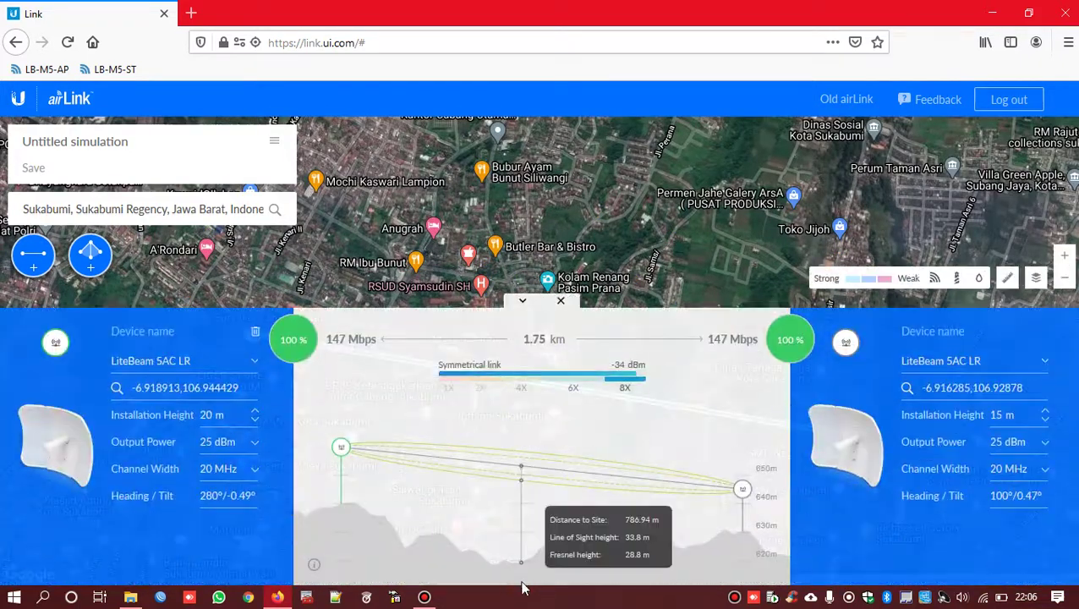
drag(677, 269, 735, 161)
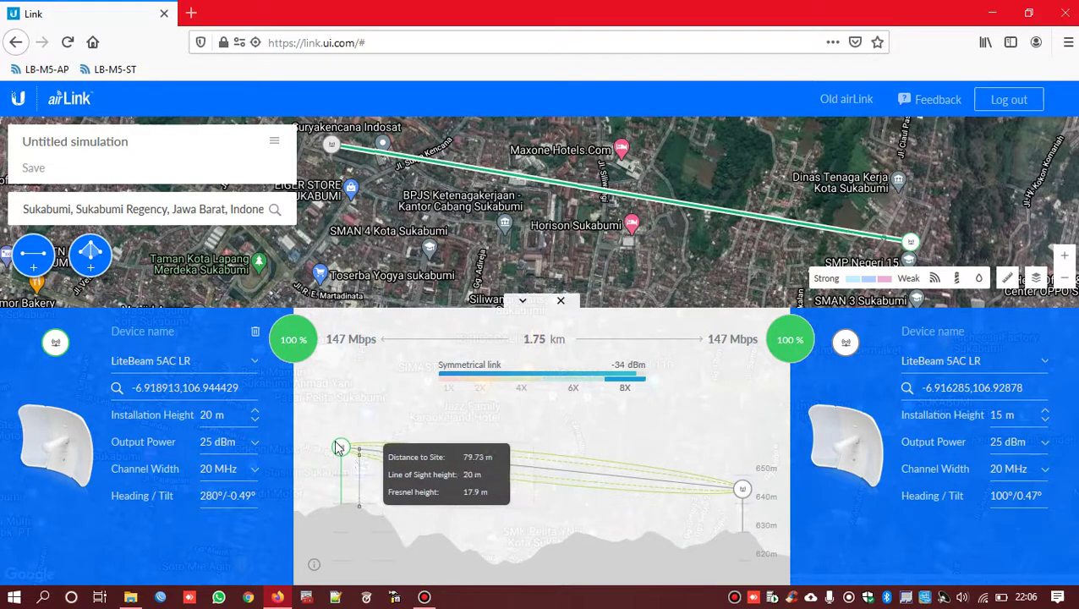
- Test the left antenna at heights of 14 m, 18 m, 11 m and then 2 m
click(254, 423)
click(253, 423)
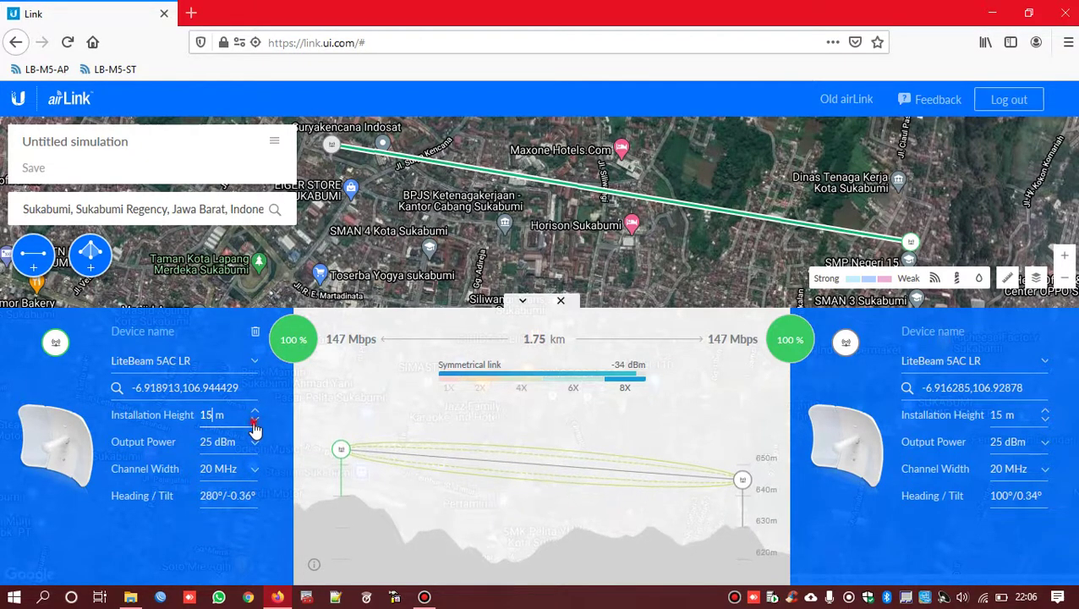
click(253, 423)
click(254, 423)
click(254, 411)
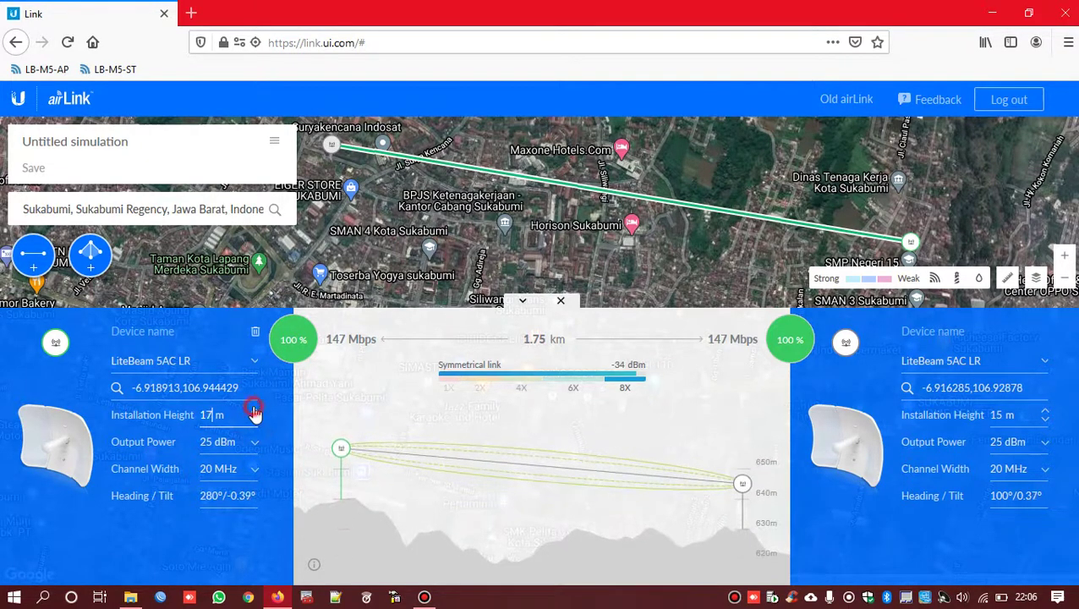
click(255, 411)
click(254, 411)
click(254, 411)
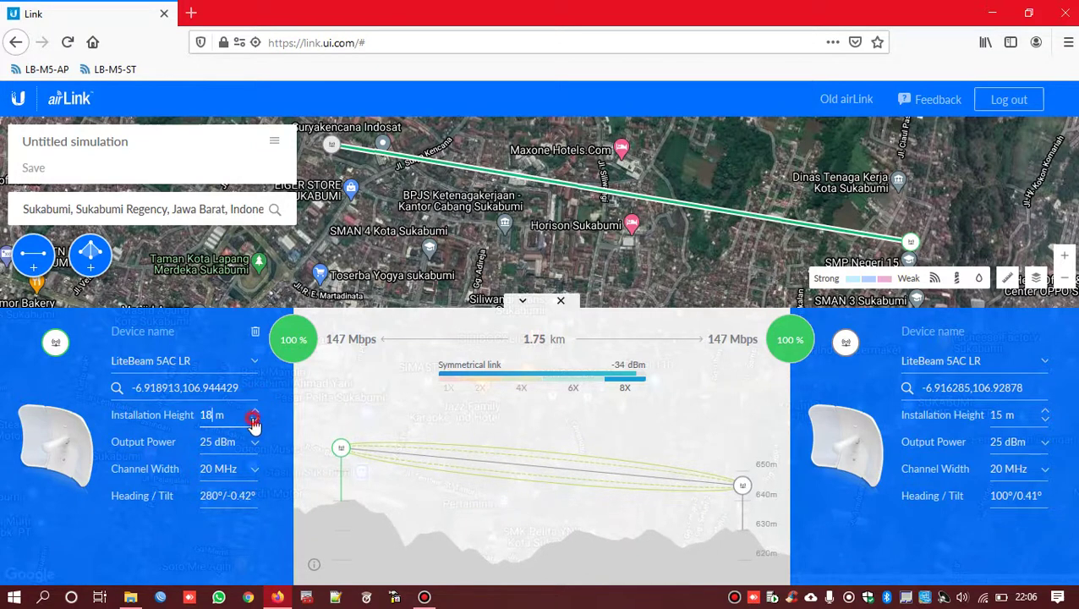
click(253, 423)
click(254, 422)
click(253, 423)
click(253, 423)
click(254, 423)
click(253, 422)
click(254, 423)
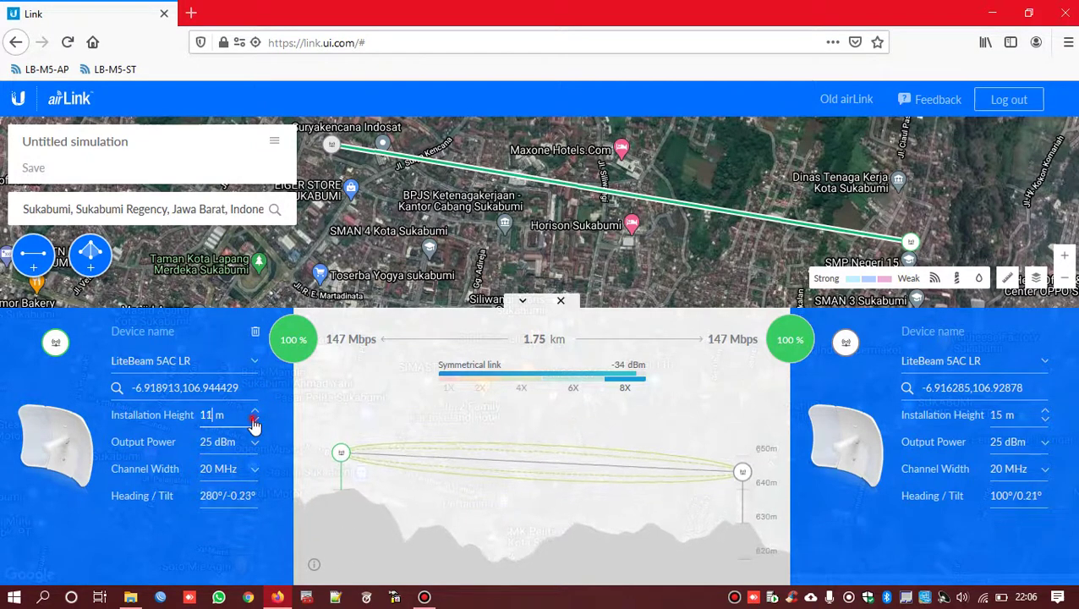
click(254, 423)
click(254, 423)
click(253, 423)
click(254, 423)
click(254, 423)
click(254, 423)
click(253, 422)
click(254, 423)
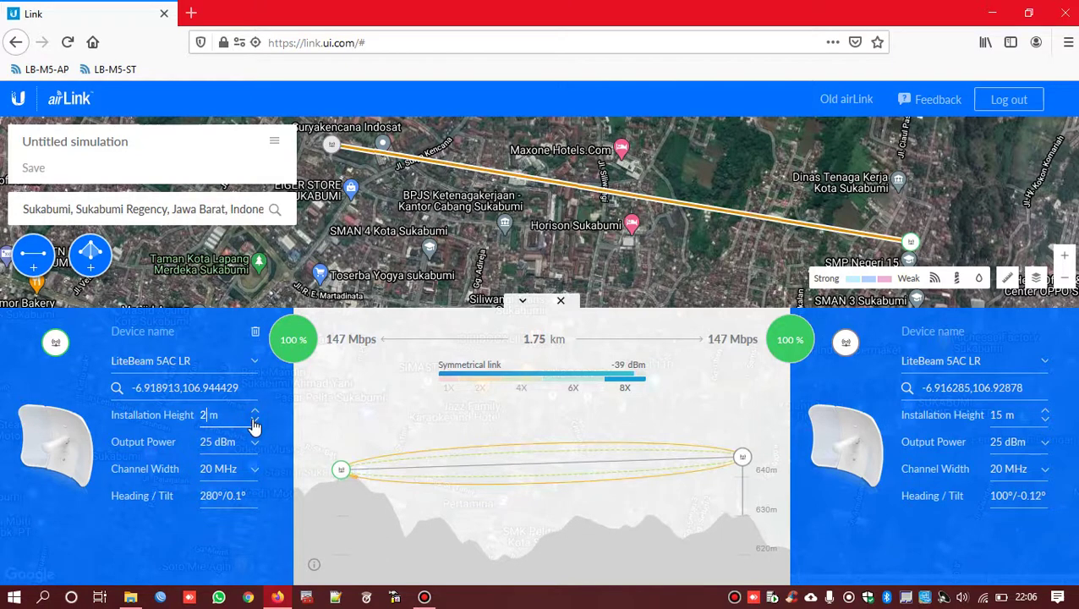
- Raise the left antenna height from 3 m back up to 20 m
mouse_move(359, 475)
click(256, 412)
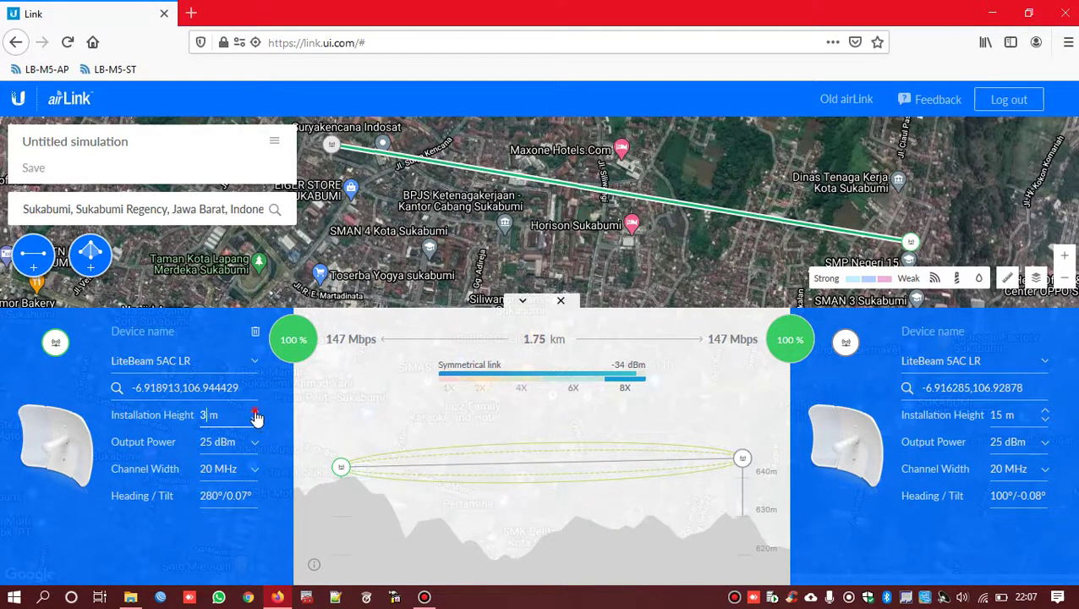
drag(256, 413, 259, 420)
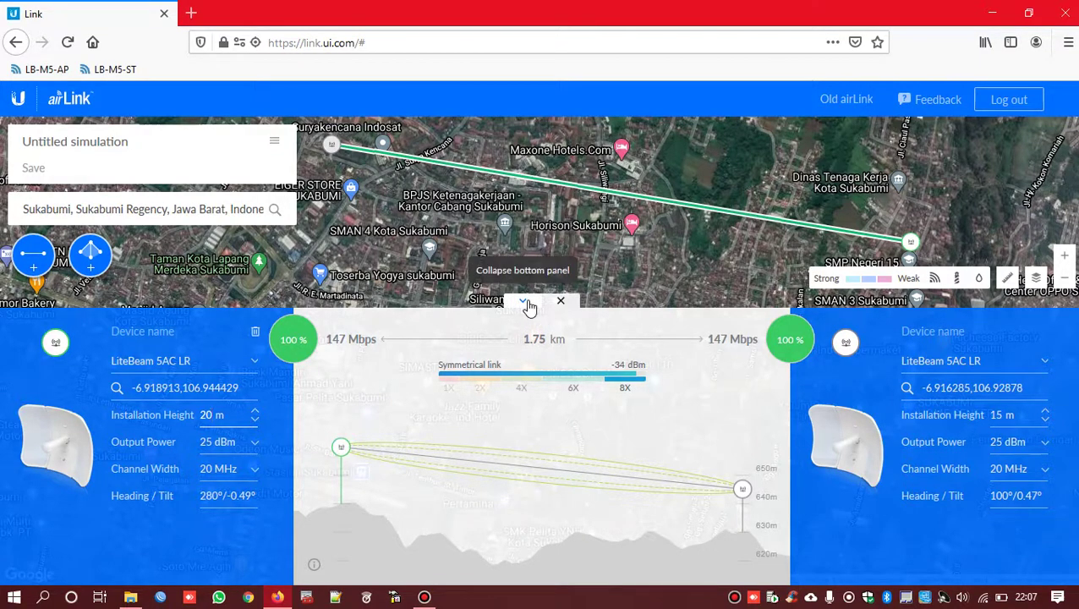
- Hide the link details, center the link on the full map, and open a new Firefox tab
mouse_move(636, 257)
mouse_down()
mouse_move(616, 277)
mouse_move(611, 262)
mouse_move(651, 253)
mouse_move(641, 269)
mouse_up()
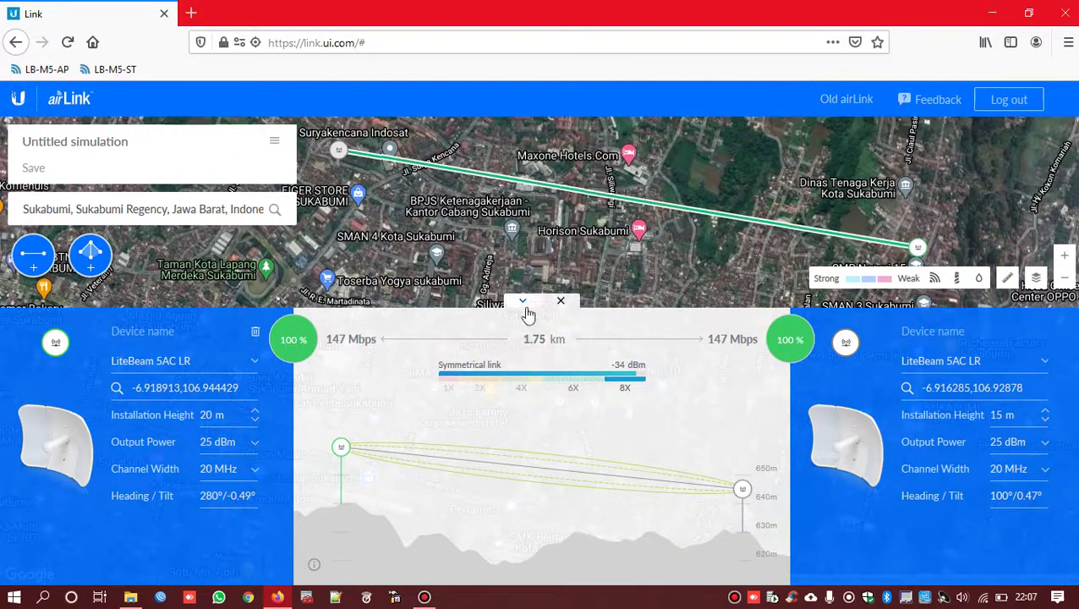
click(523, 301)
drag(747, 247, 668, 375)
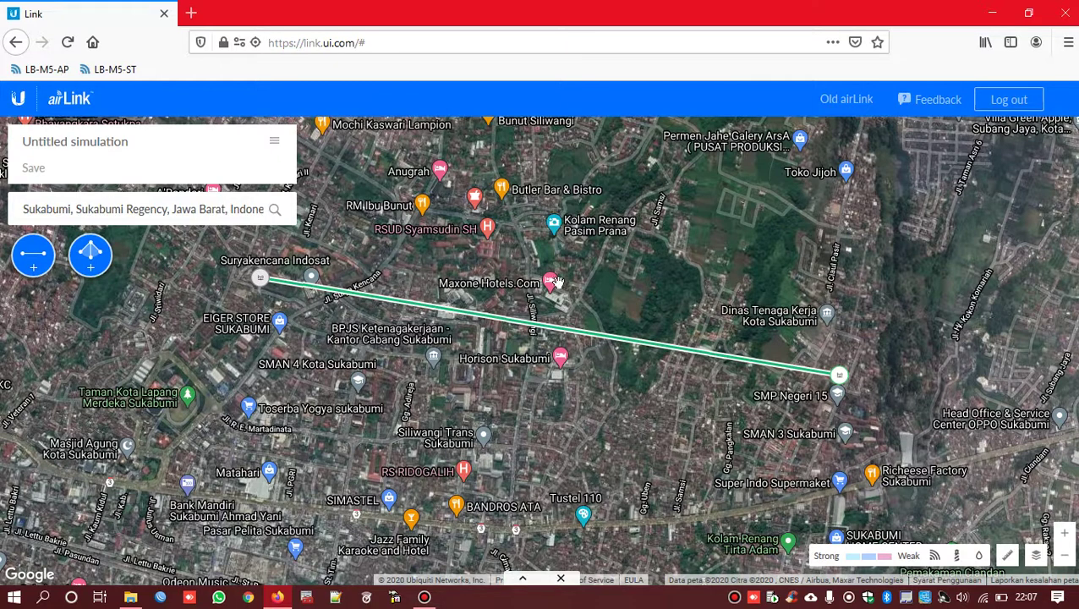
click(191, 14)
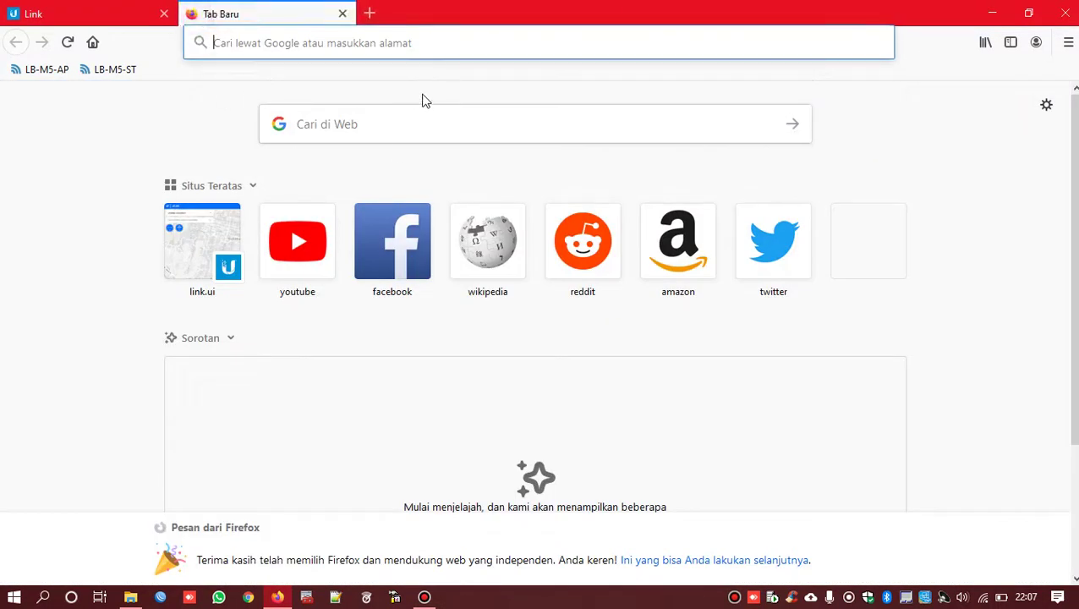
- Enter 192.168.1.100 in the new tab, turn Windows Wi-Fi off, and open Network & Internet settings
text(192.168)
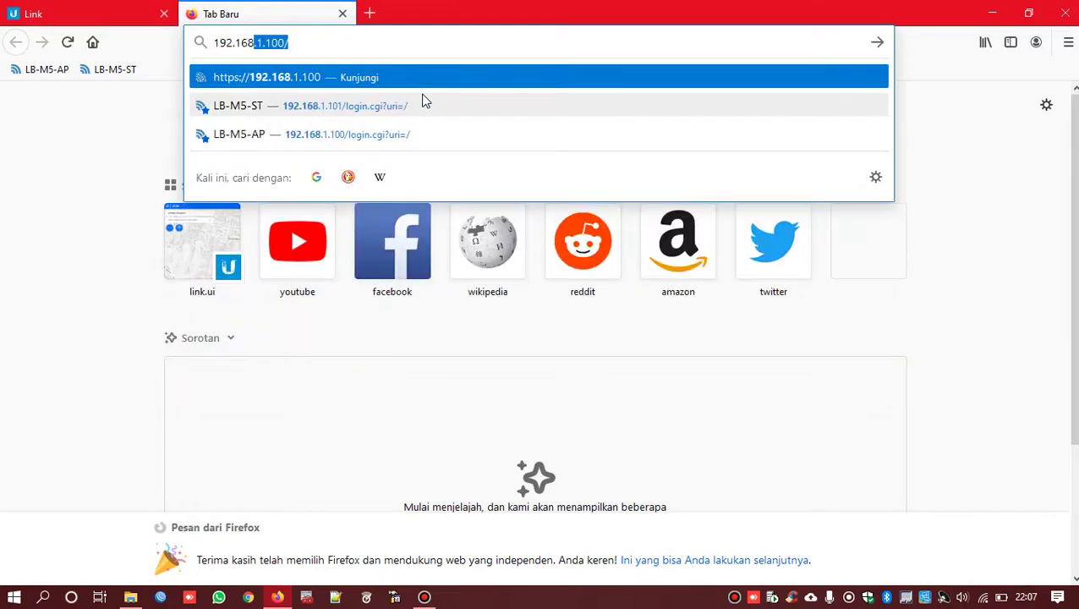
text(.1.100)
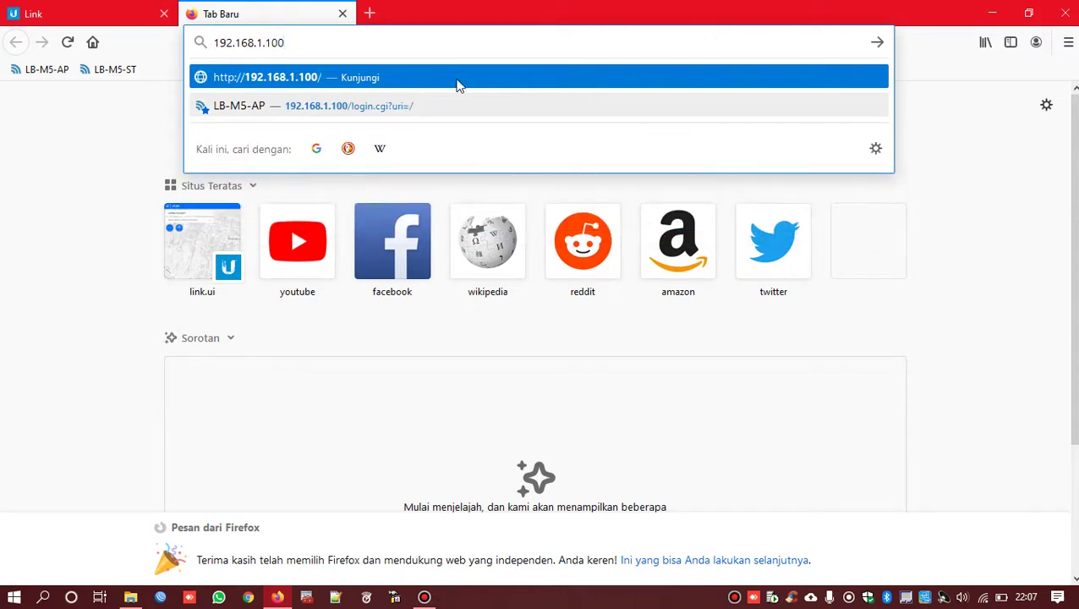
double_click(297, 42)
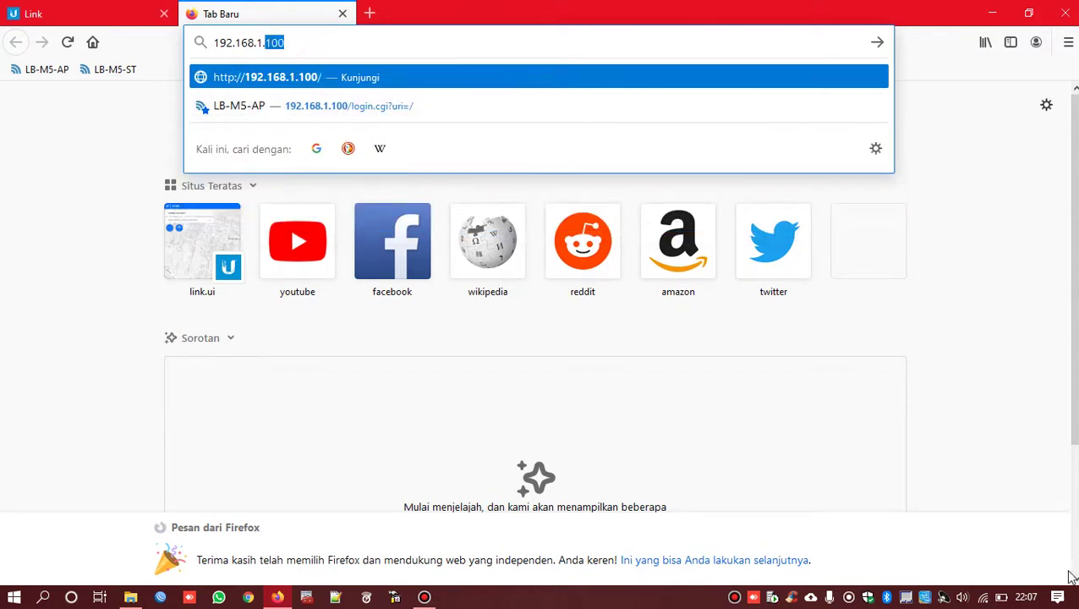
click(983, 599)
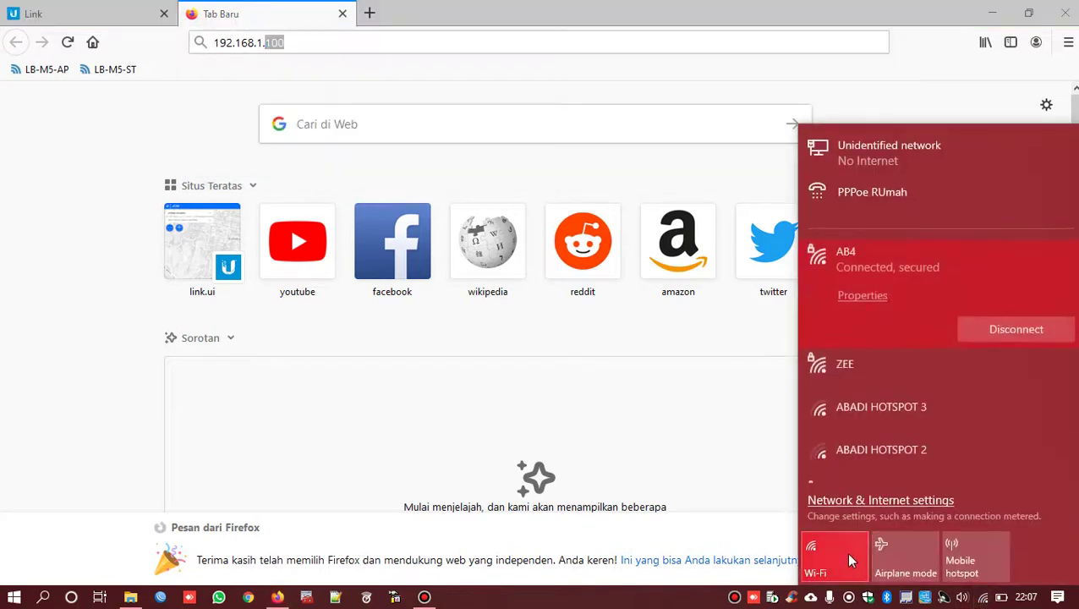
click(526, 403)
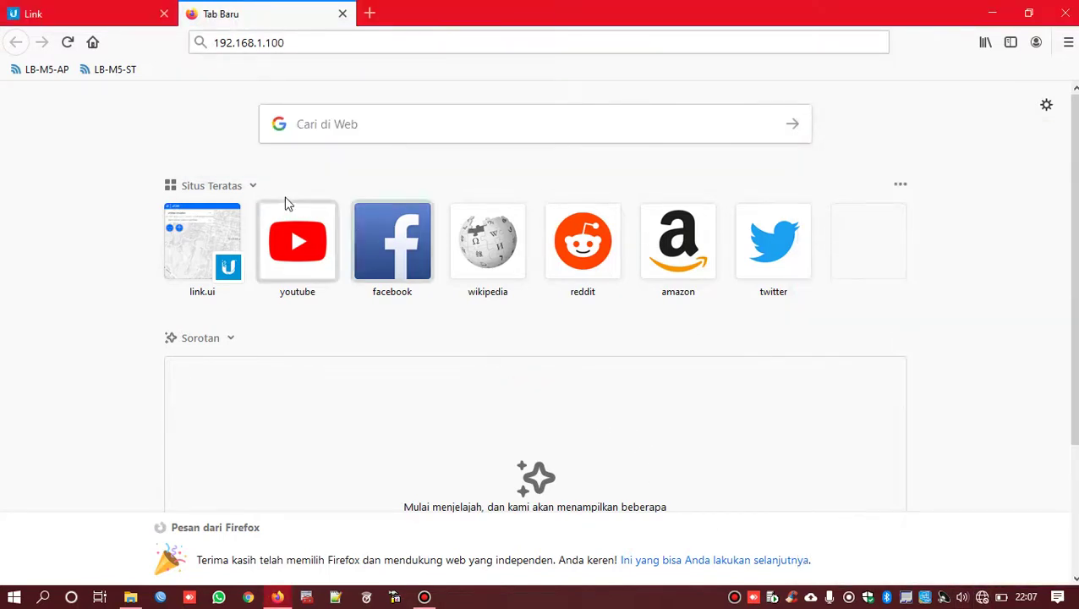
right_click(983, 599)
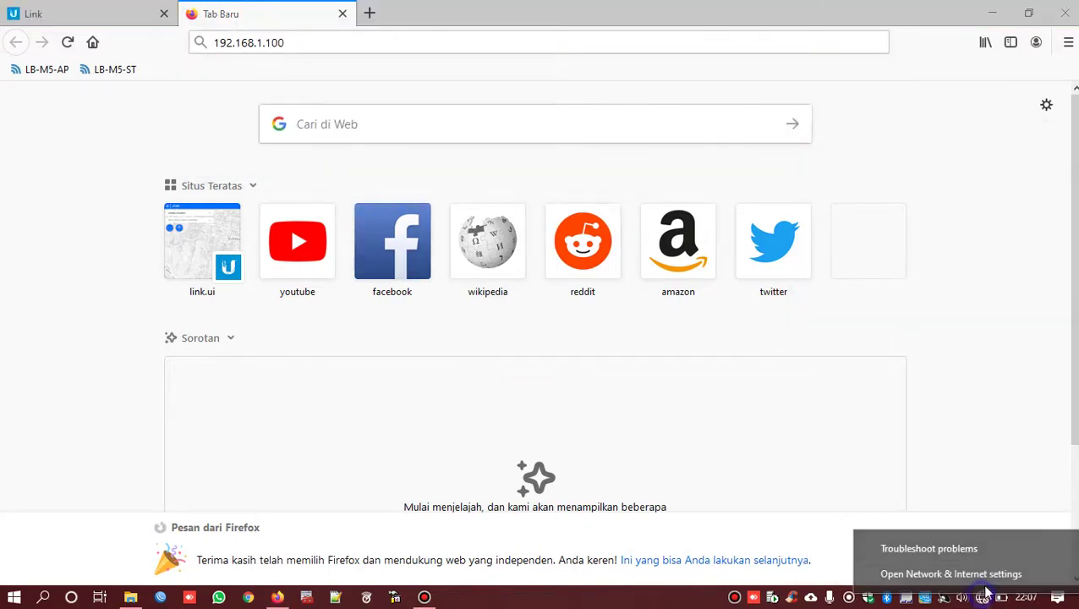
click(1000, 575)
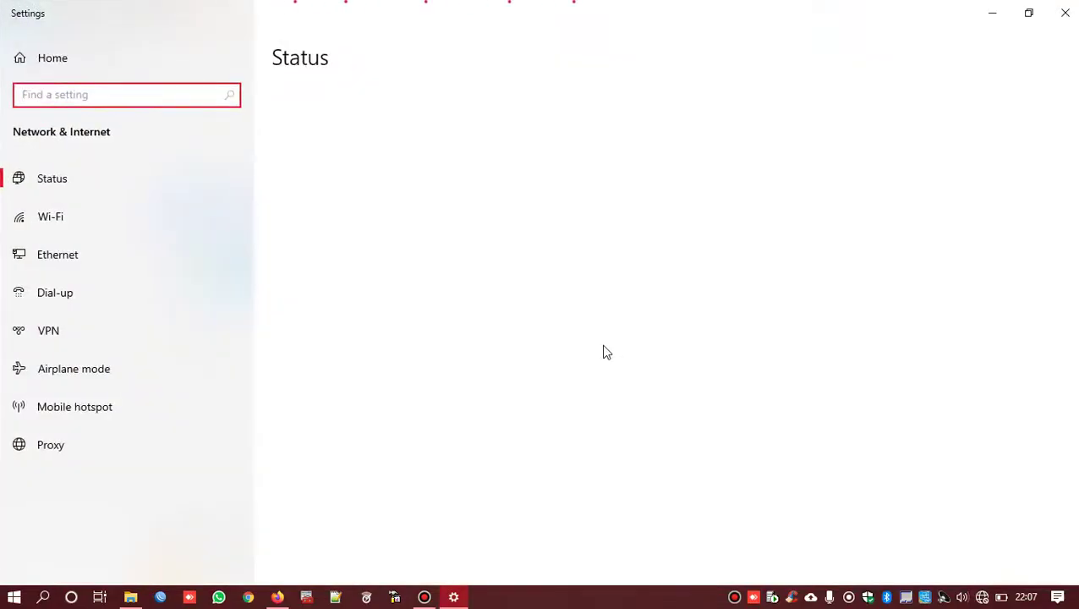
- Open the IPv4 properties of the Ethernet adapter in Network Connections
scroll(435, 356, down, 2)
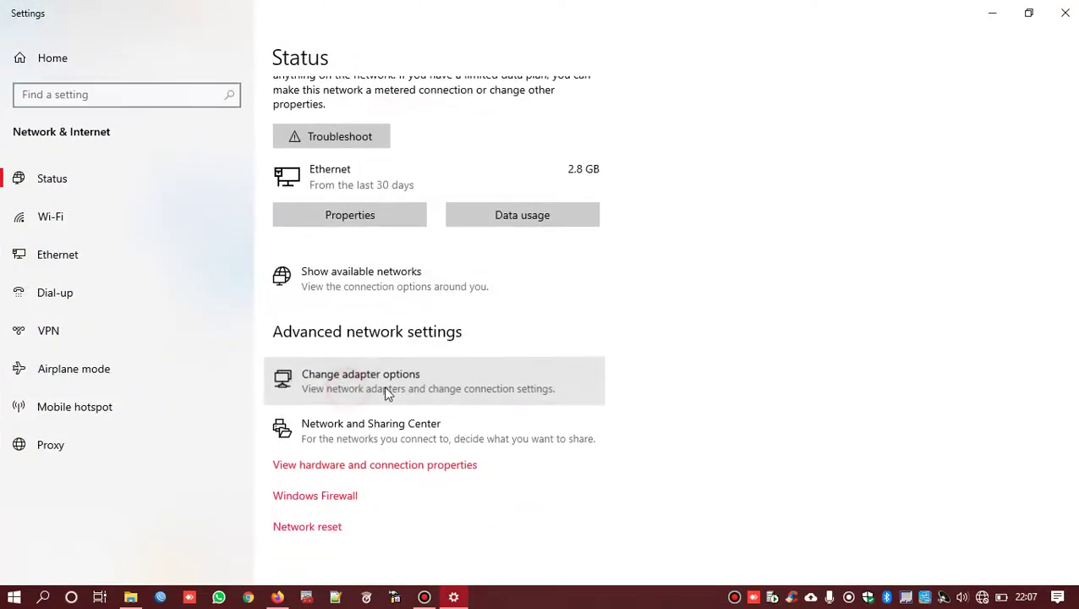
click(394, 382)
click(992, 12)
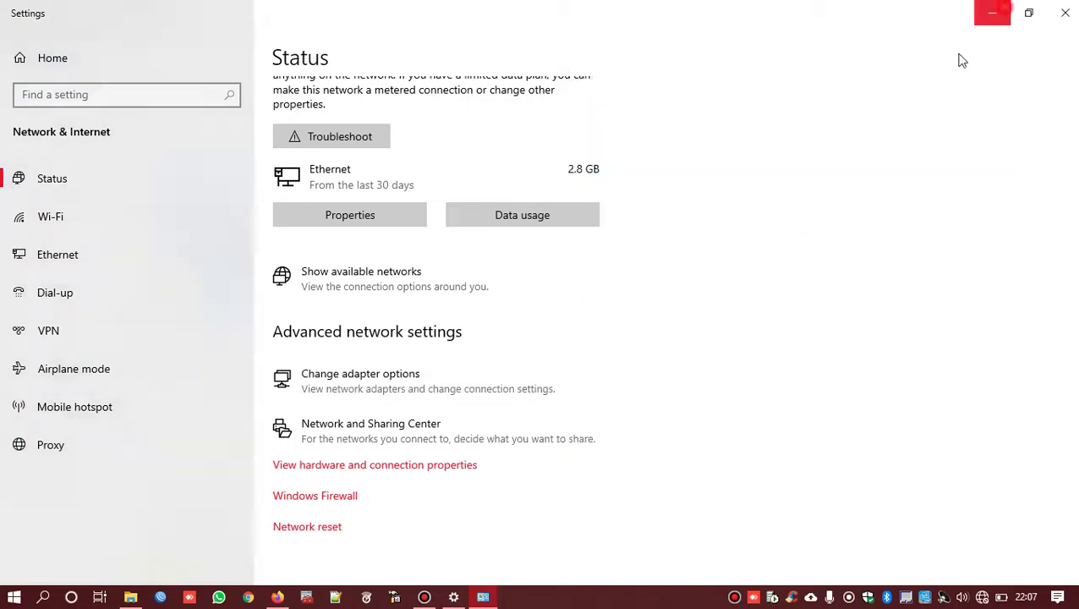
click(840, 171)
right_click(840, 172)
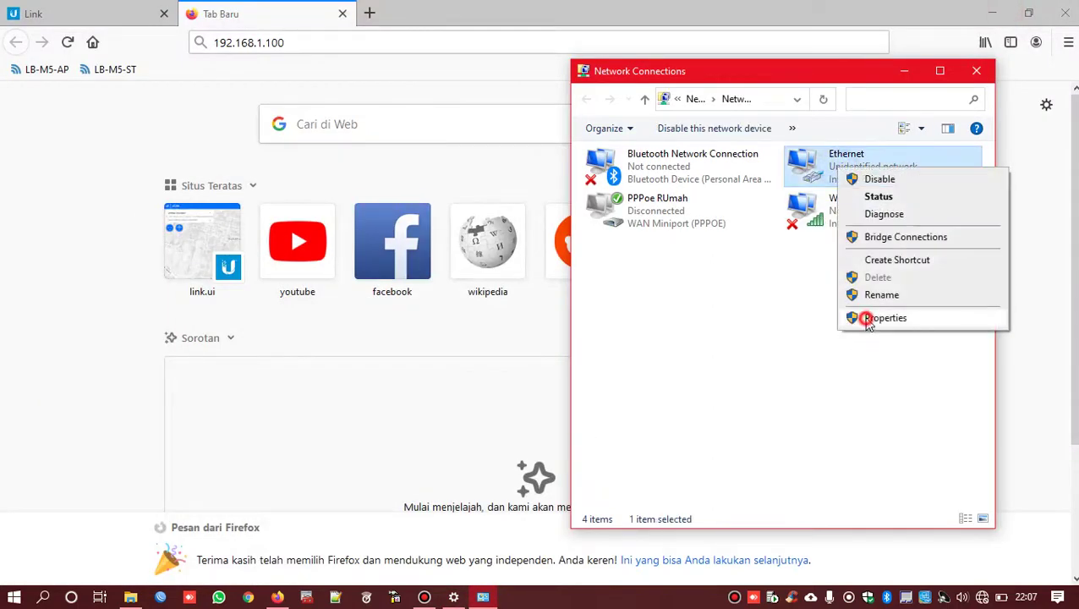
click(859, 316)
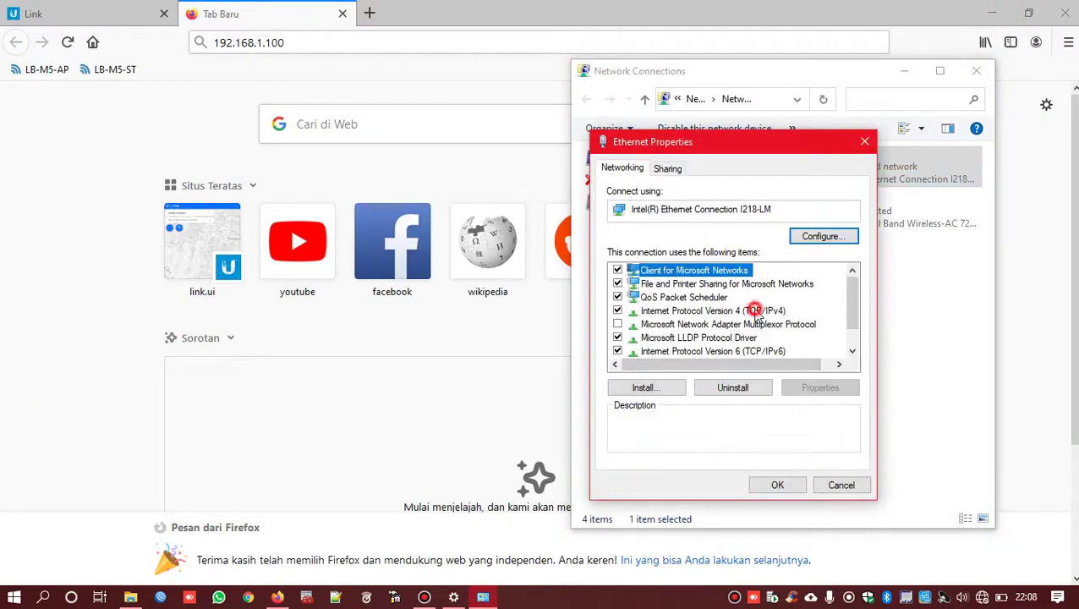
double_click(751, 311)
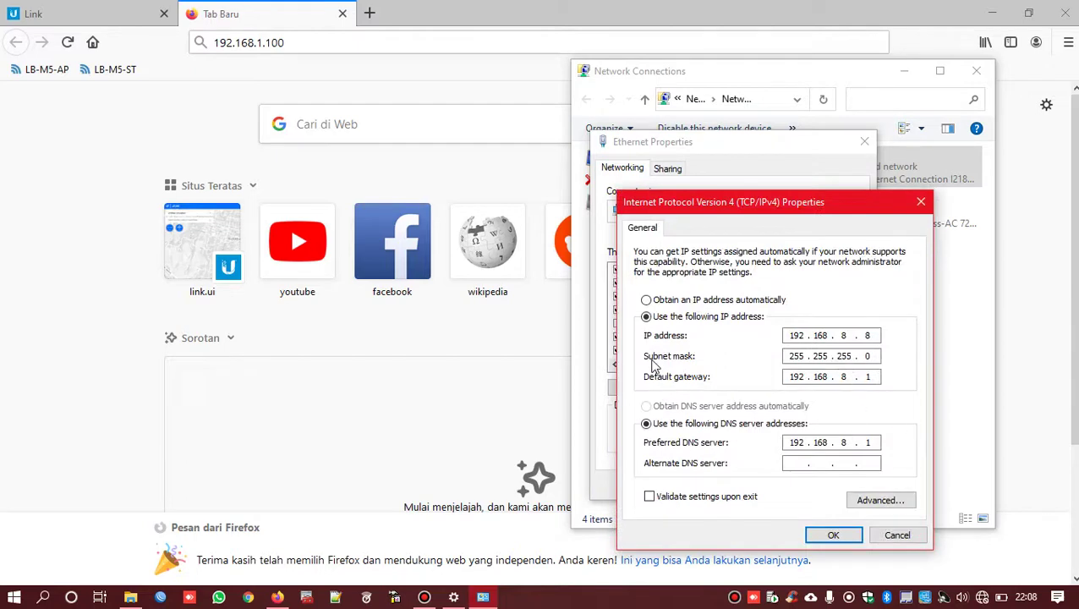
- Set IP 192.168.1.8 with gateway and preferred DNS 192.168.1.1, and confirm both dialogs
click(880, 500)
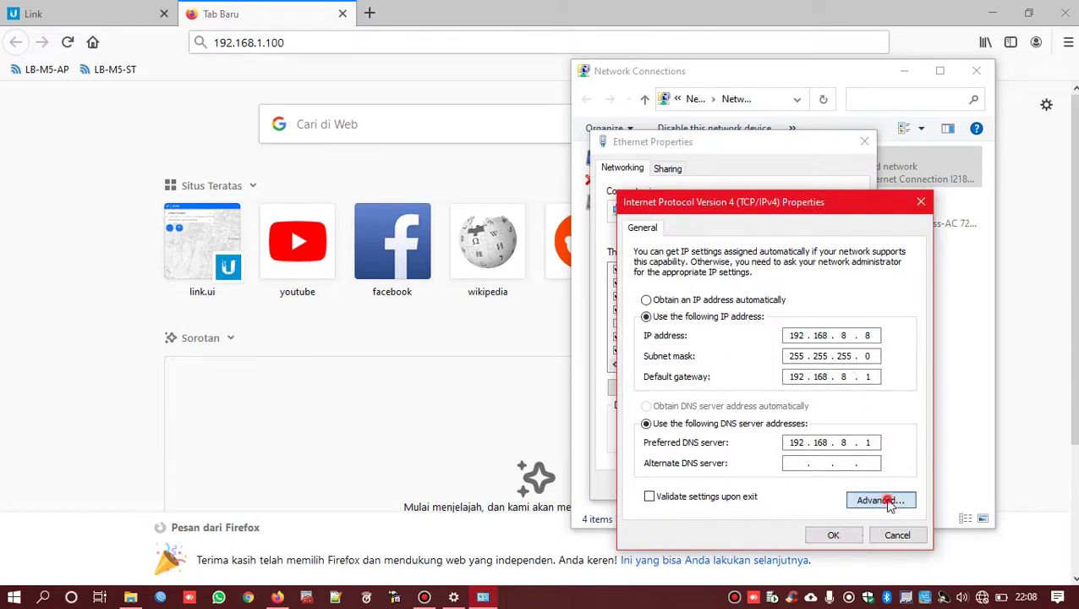
key(Escape)
double_click(837, 337)
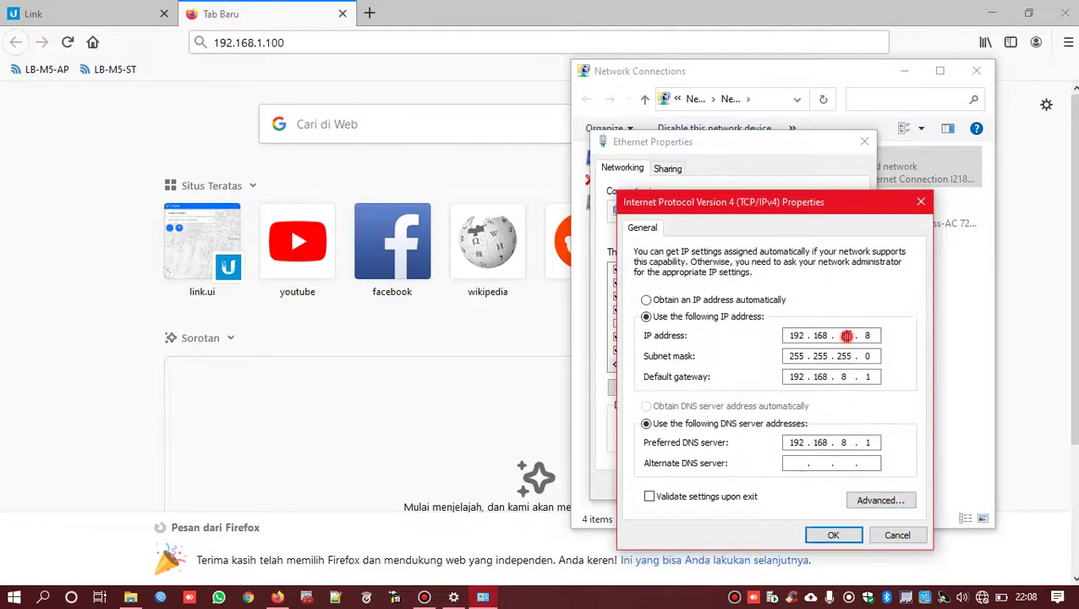
text(1)
double_click(845, 377)
text(1)
double_click(844, 442)
text(1)
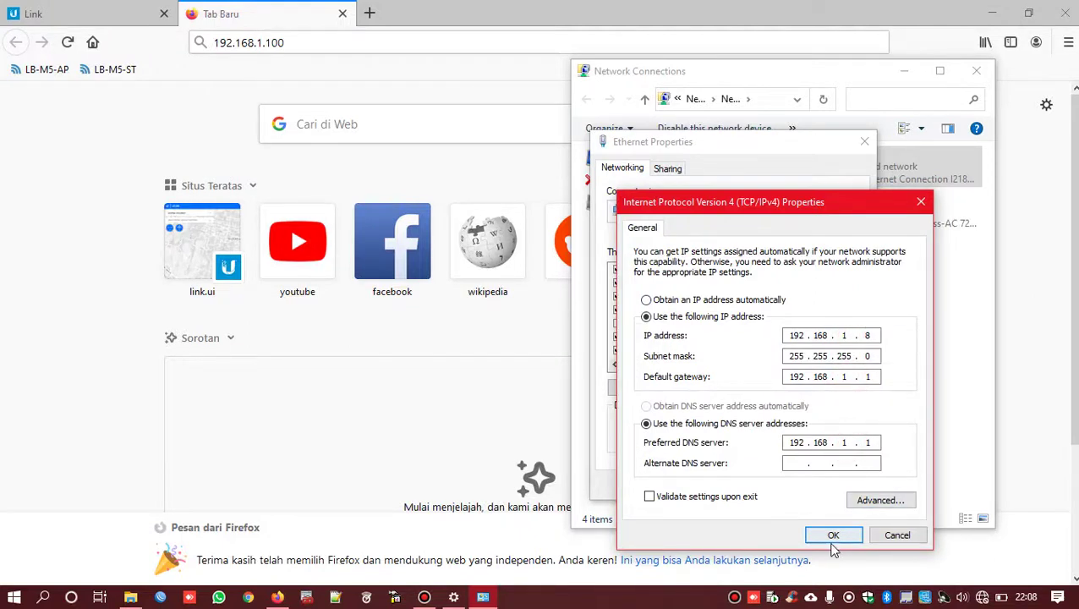
click(831, 535)
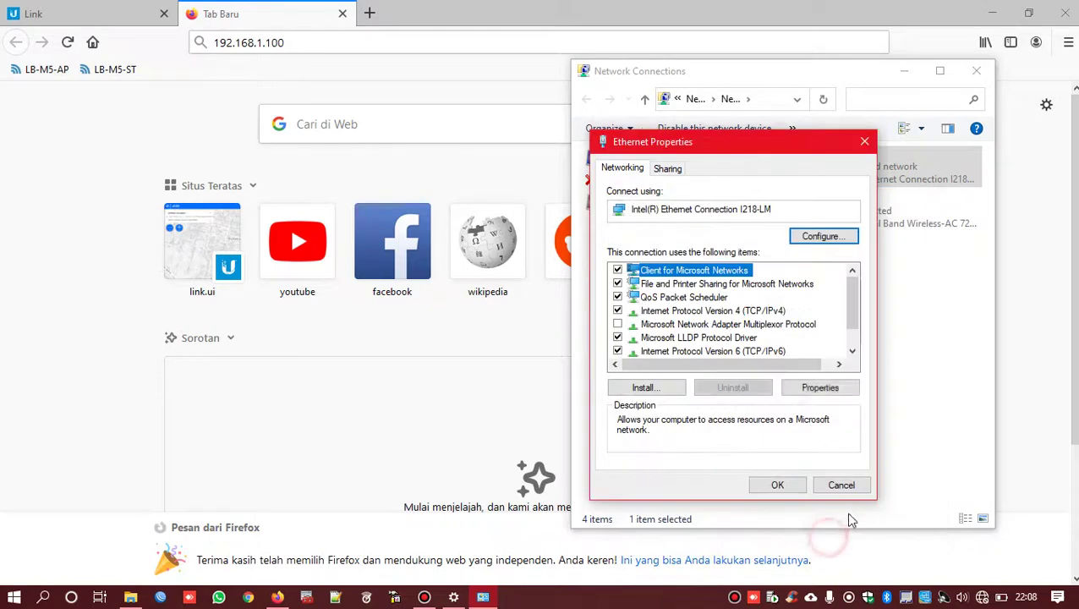
click(778, 485)
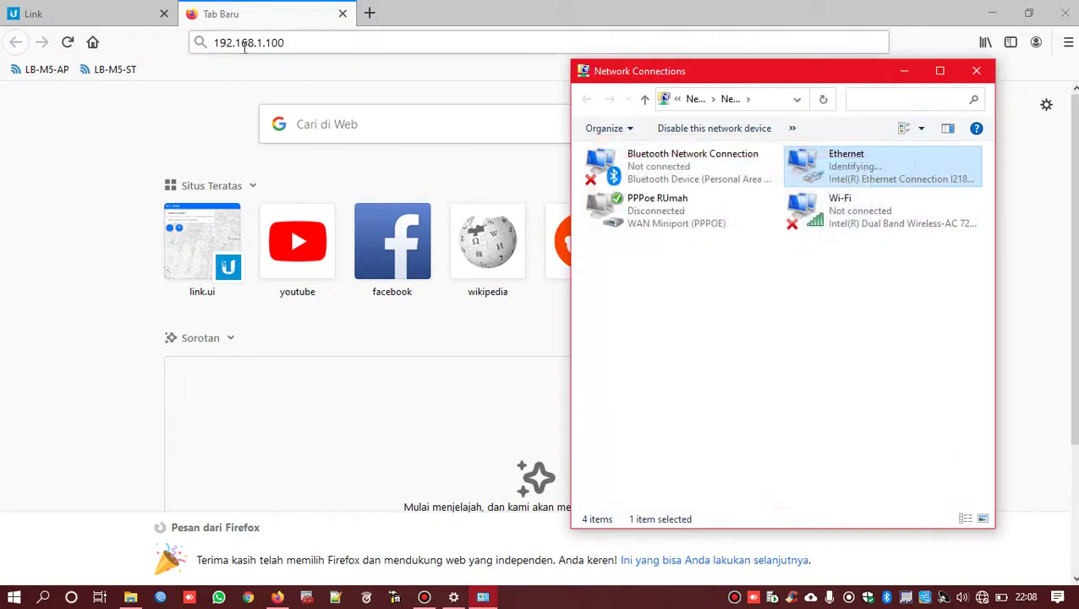
- Load the LiteBeam AP at 192.168.1.100 in Firefox
click(356, 41)
click(356, 41)
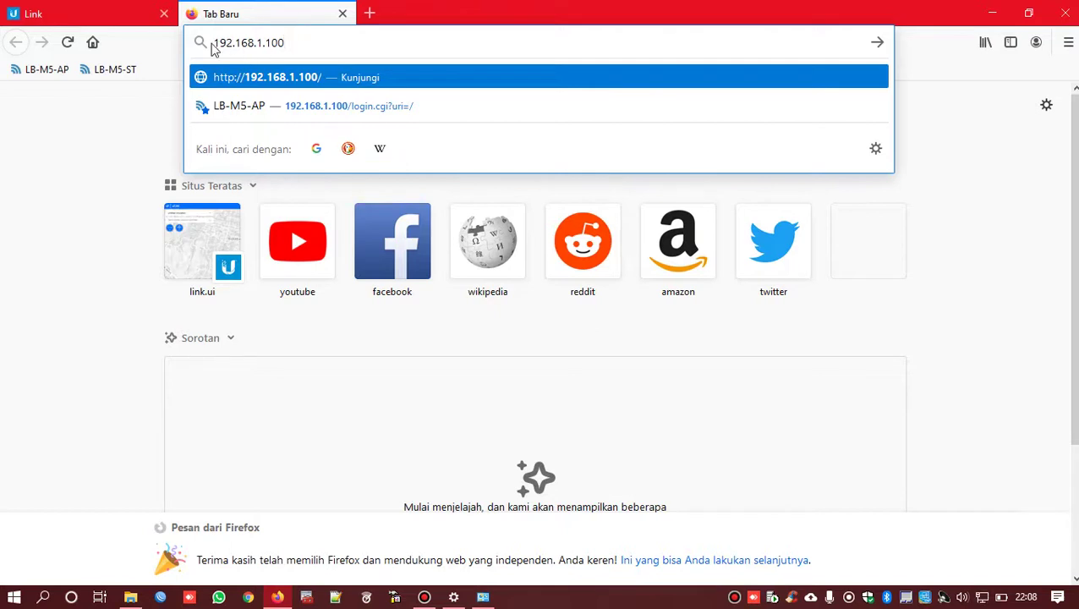
drag(313, 38, 211, 48)
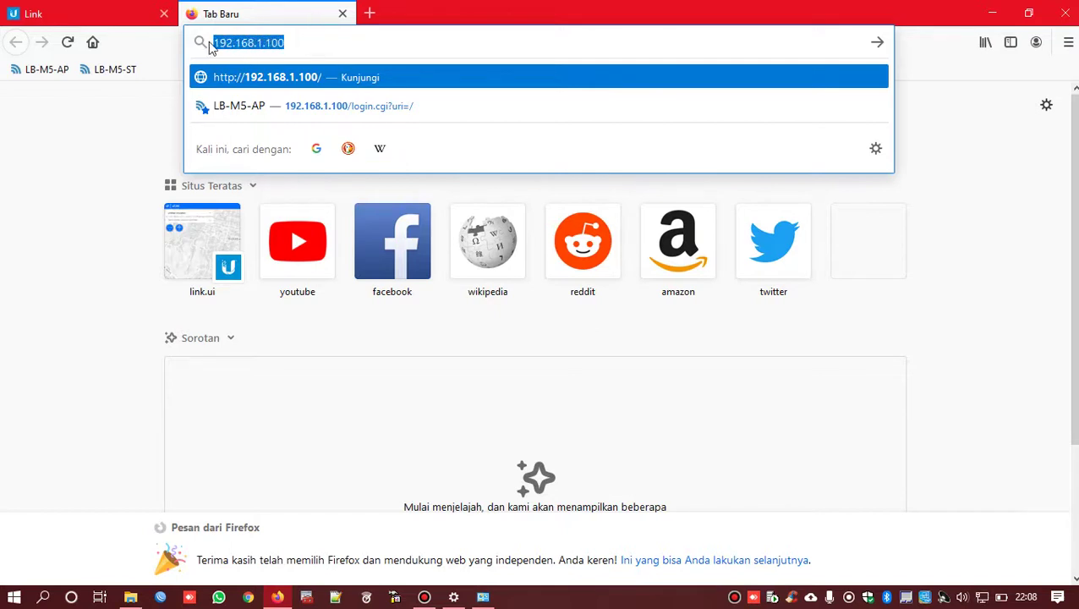
click(293, 40)
drag(294, 40, 206, 44)
click(308, 42)
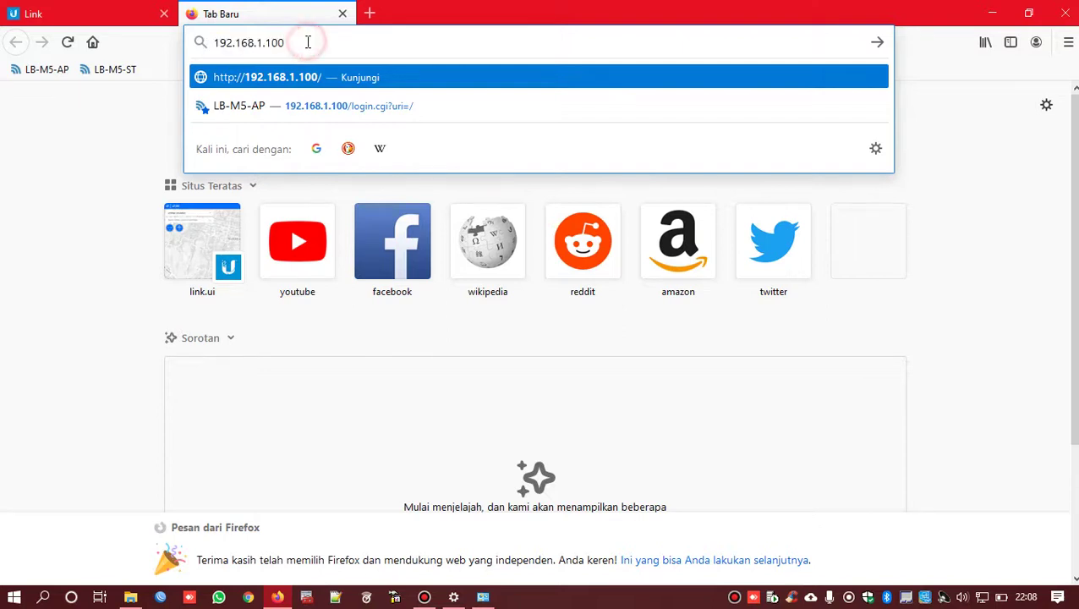
key(Return)
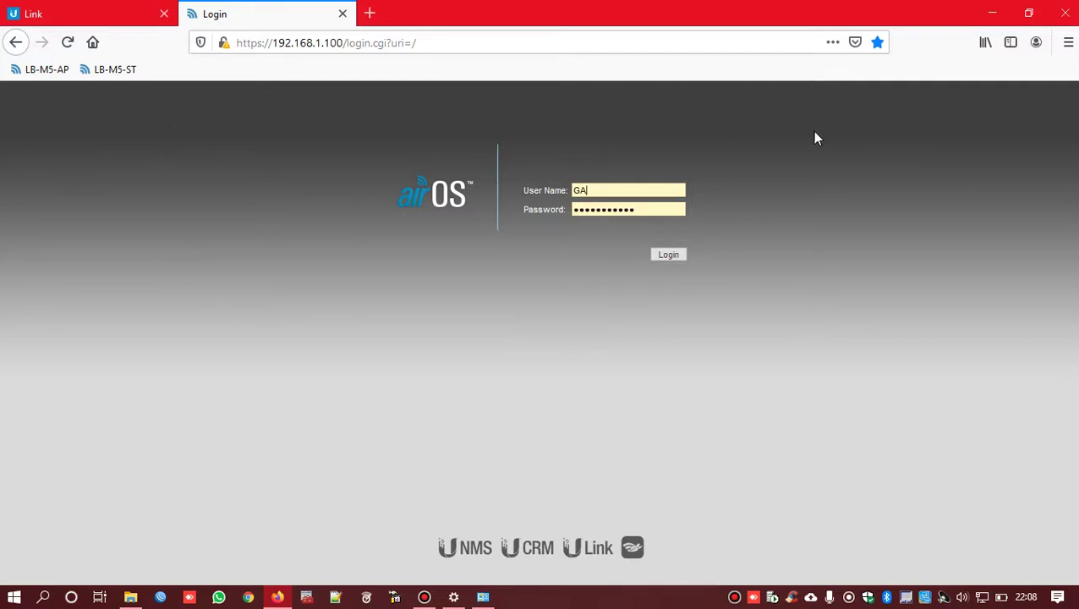
- Log in to airOS, review the Main page's Transmit CCQ, and go to the Wireless settings
click(666, 258)
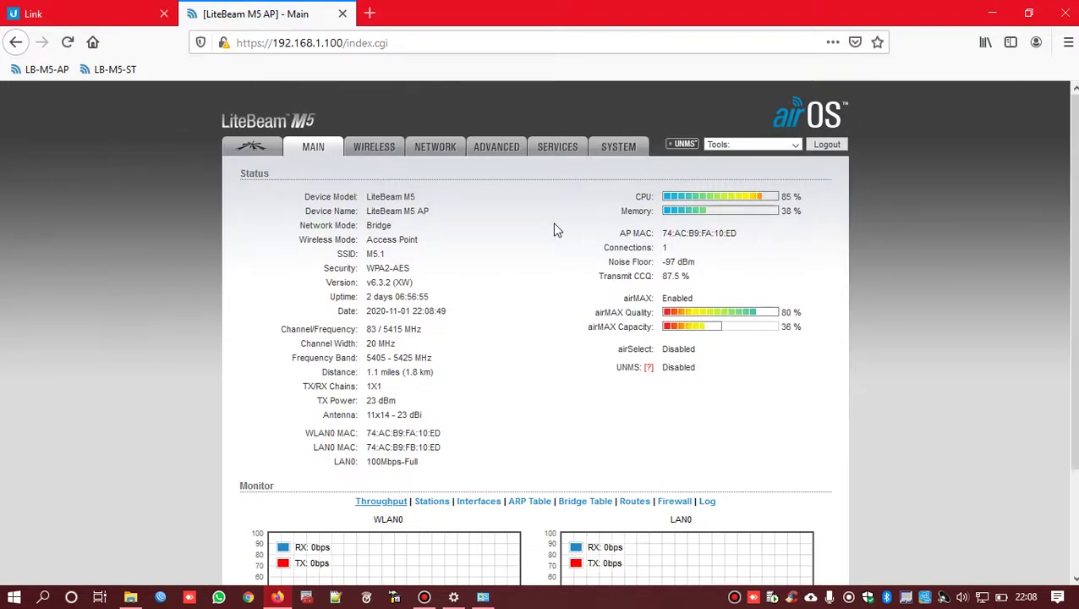
double_click(694, 279)
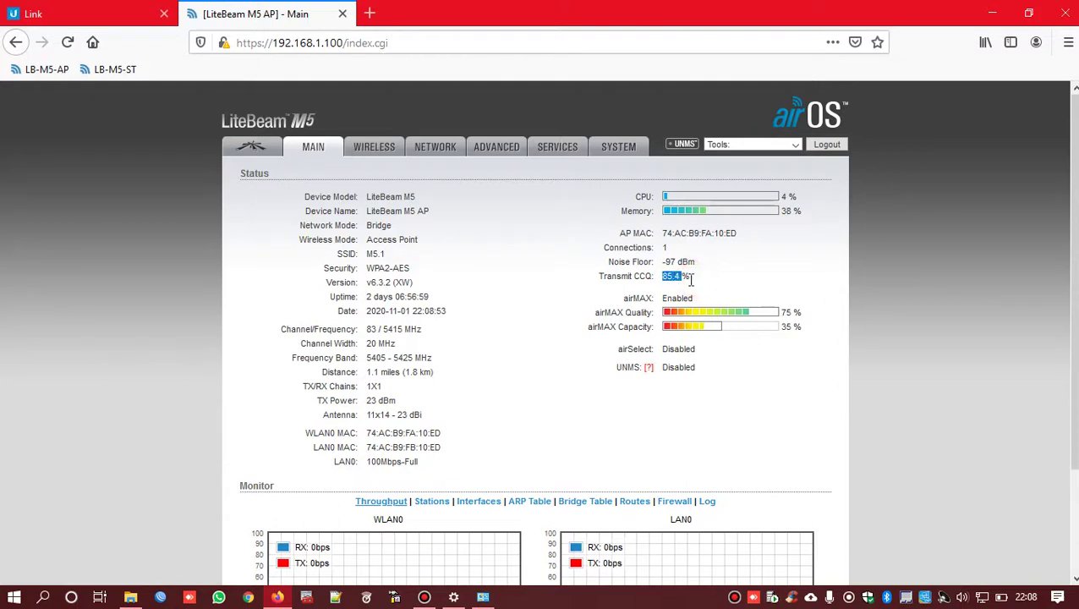
click(697, 277)
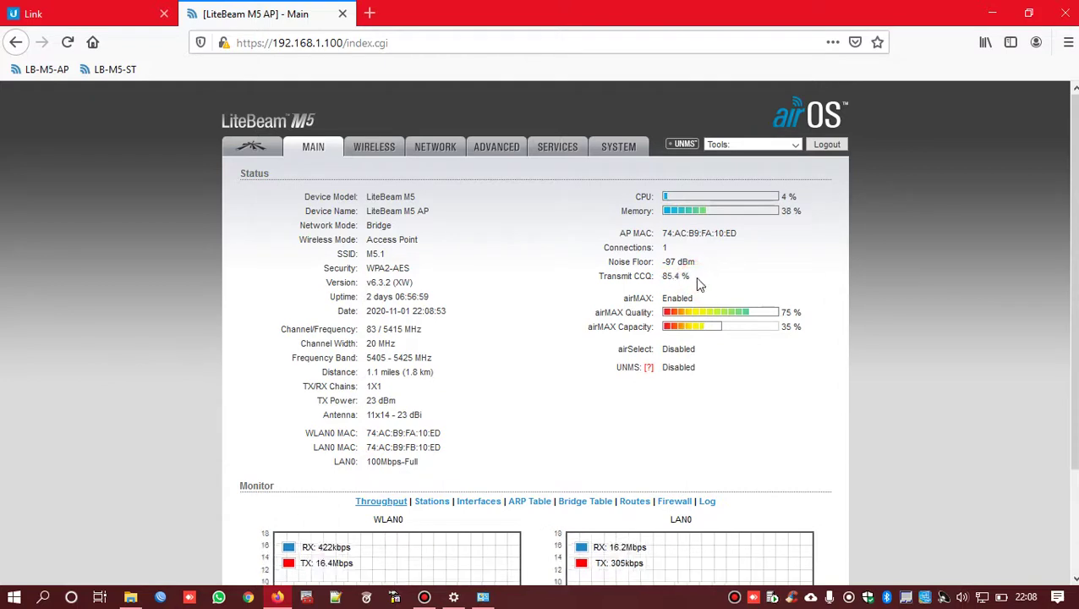
click(376, 148)
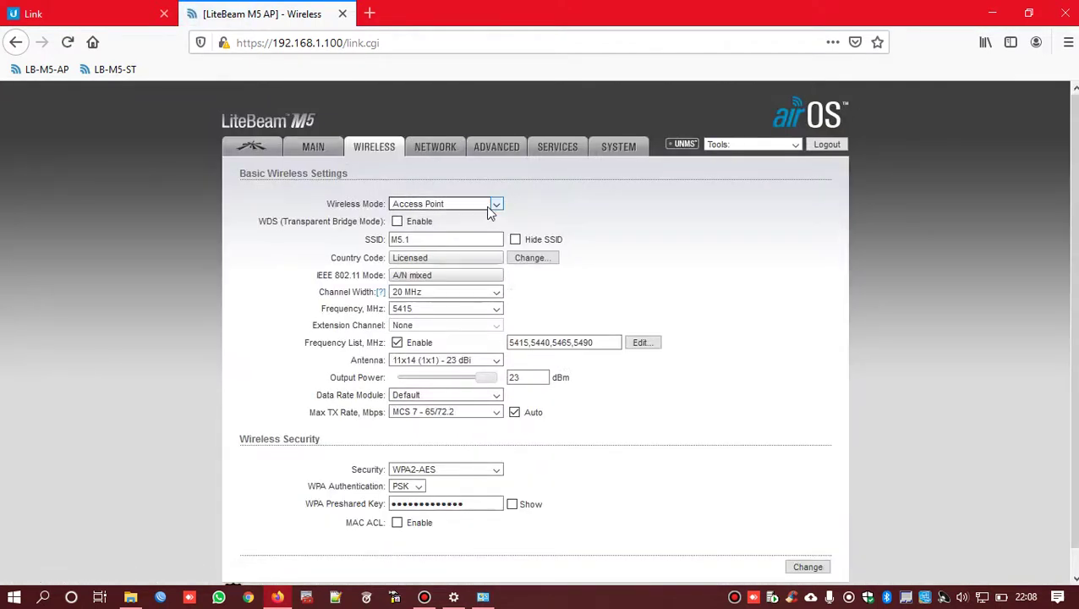
click(434, 204)
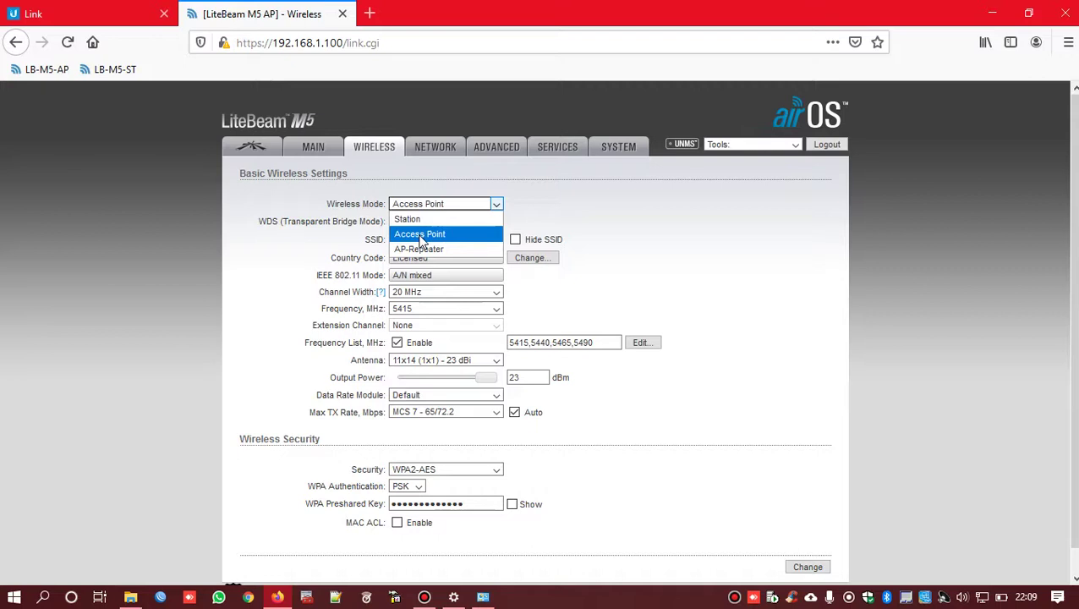
click(420, 234)
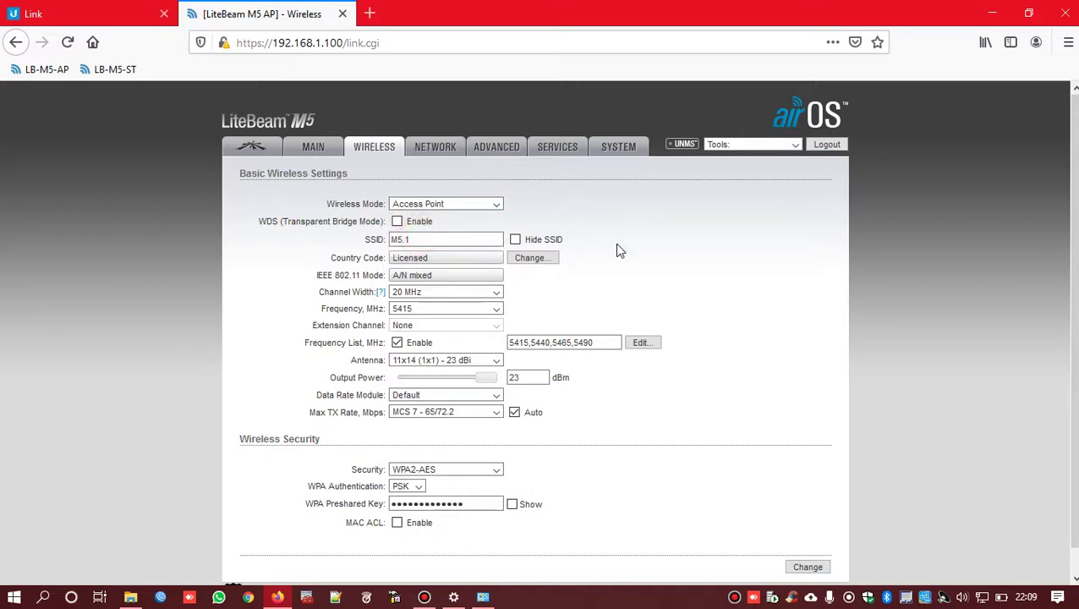
triple_click(465, 237)
mouse_move(374, 243)
mouse_down()
mouse_move(462, 241)
mouse_move(367, 239)
mouse_up()
click(427, 238)
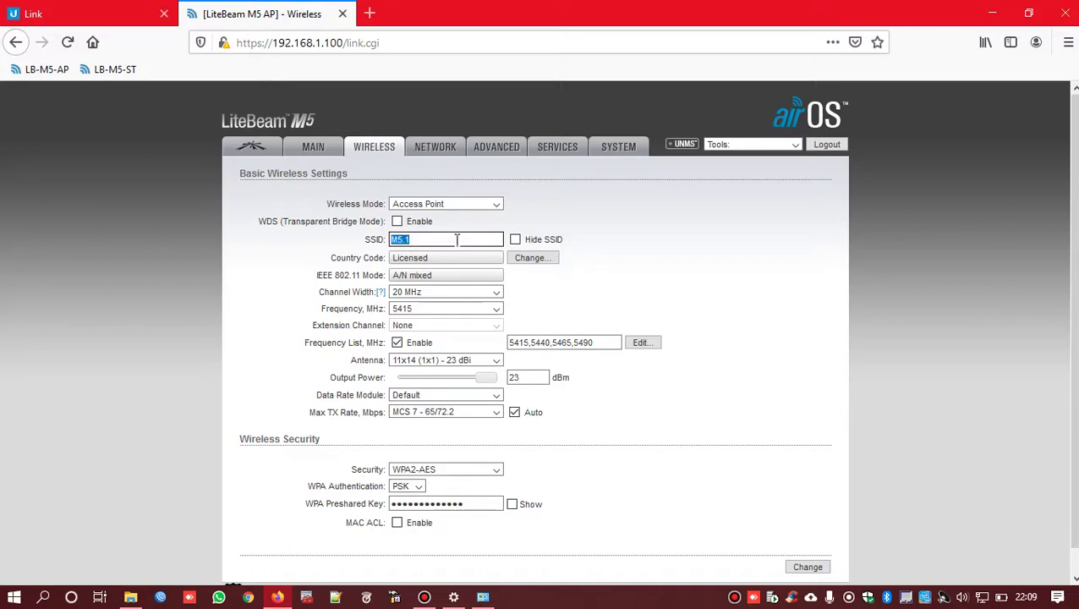
text(ACCESSPOINT)
key(ctrl+a)
text(M5.1)
double_click(398, 240)
click(415, 241)
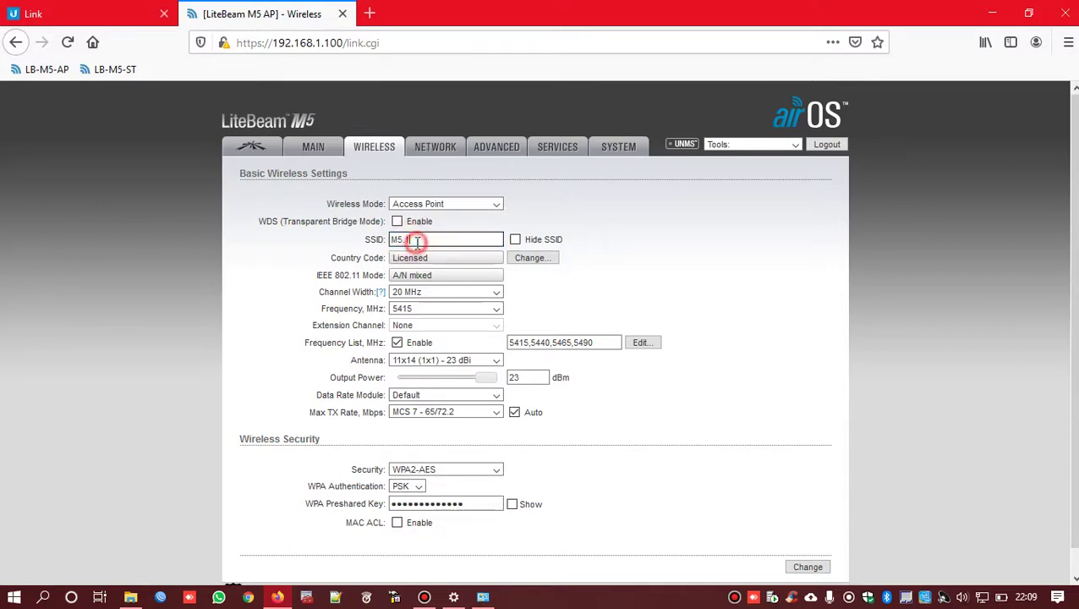
scroll(480, 240, down, 1)
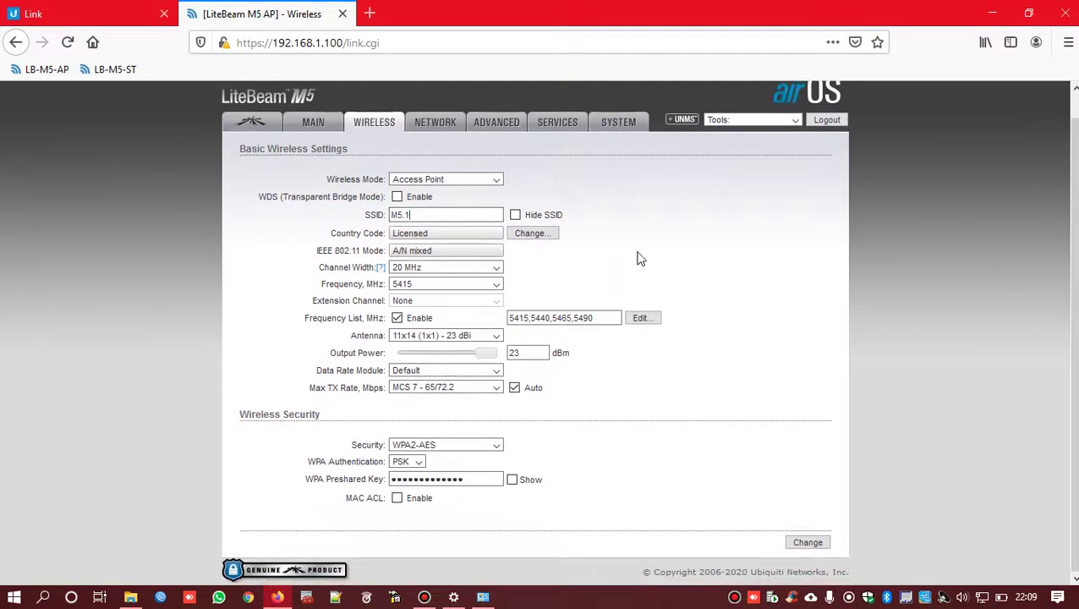
click(639, 253)
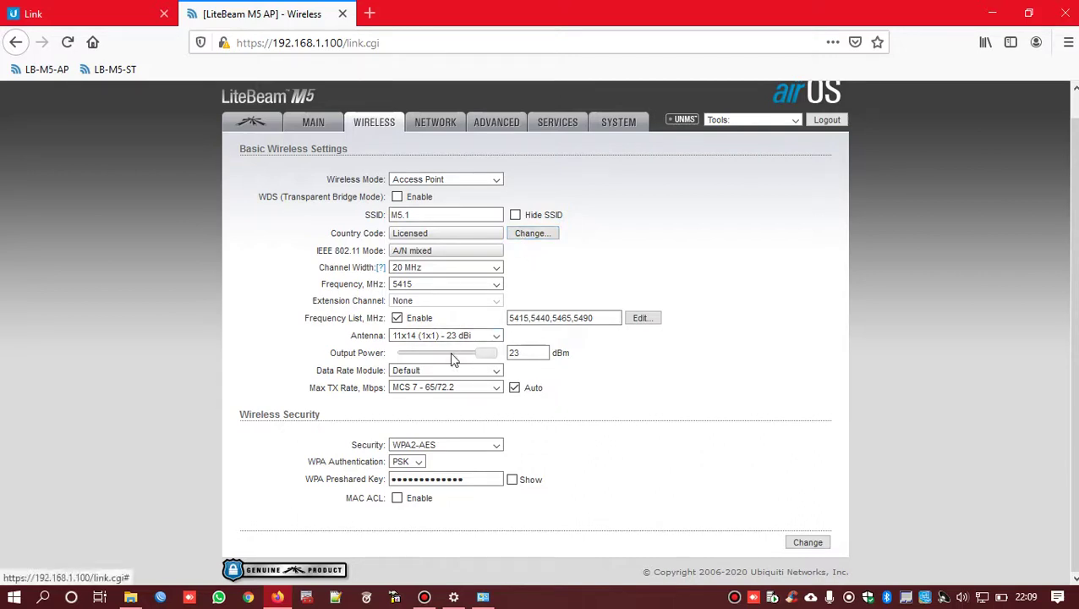
- Return the Output Power slider from 25 dBm back to 23 dBm
drag(484, 354, 507, 352)
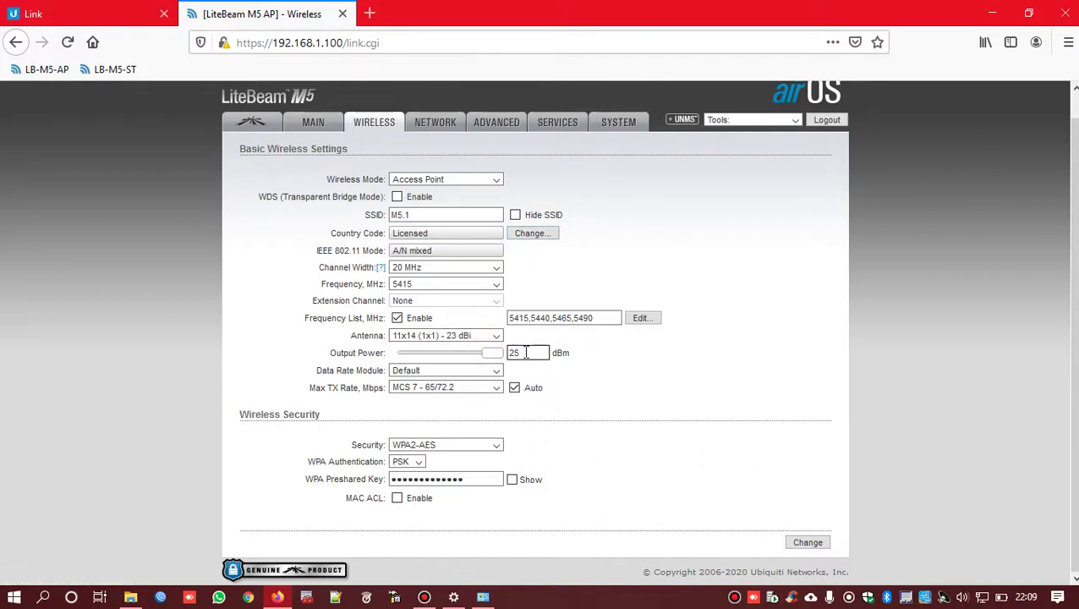
double_click(522, 352)
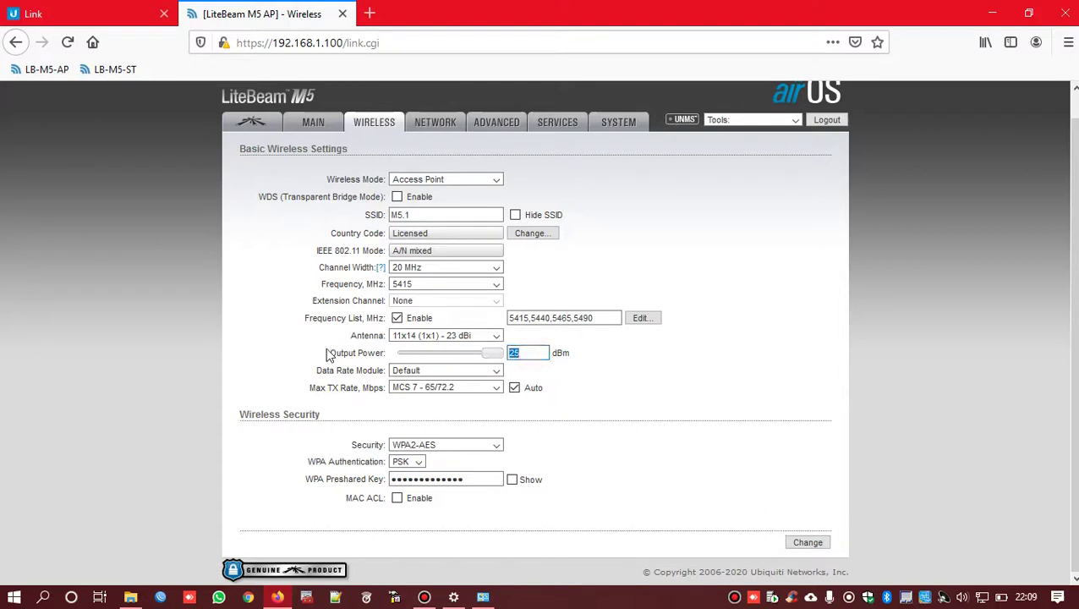
click(495, 355)
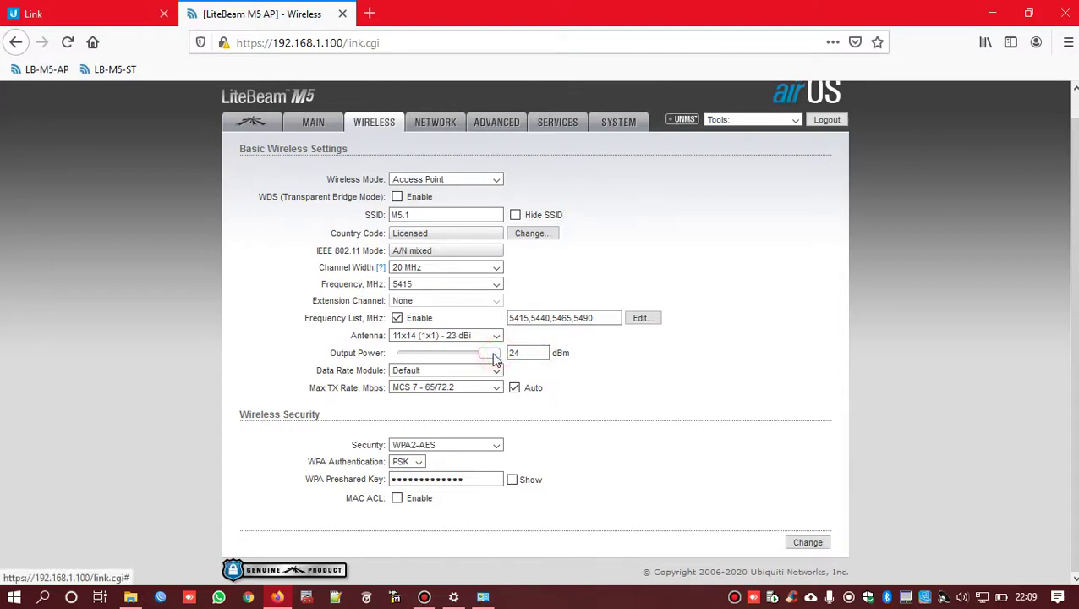
drag(493, 353, 491, 354)
double_click(533, 353)
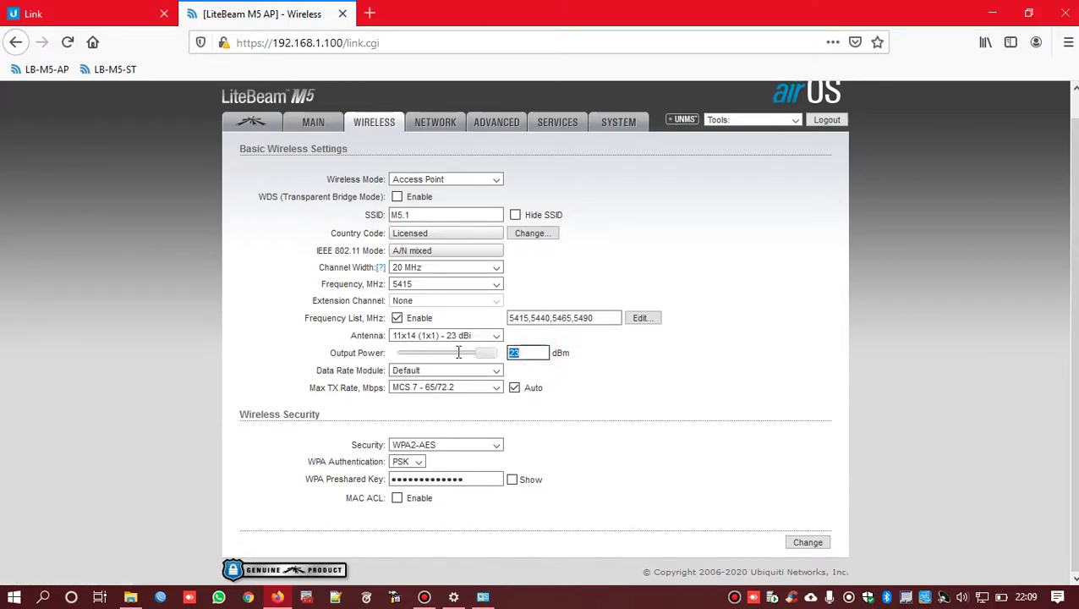
click(532, 352)
- Keep 20 MHz channel width and 5415 MHz frequency, then open the Frequency List editor
click(419, 268)
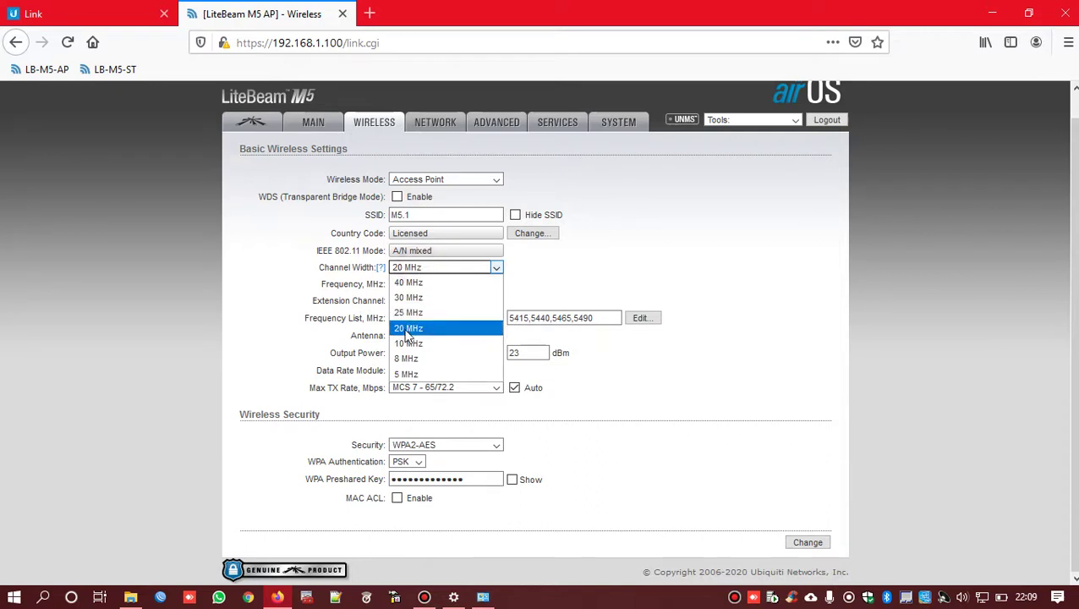
click(403, 328)
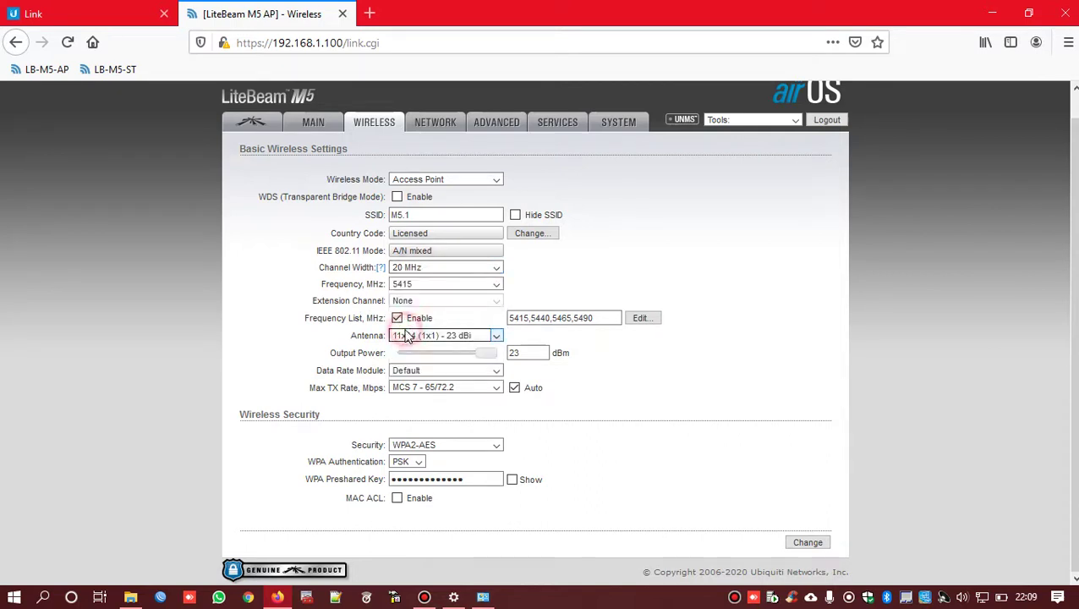
click(406, 290)
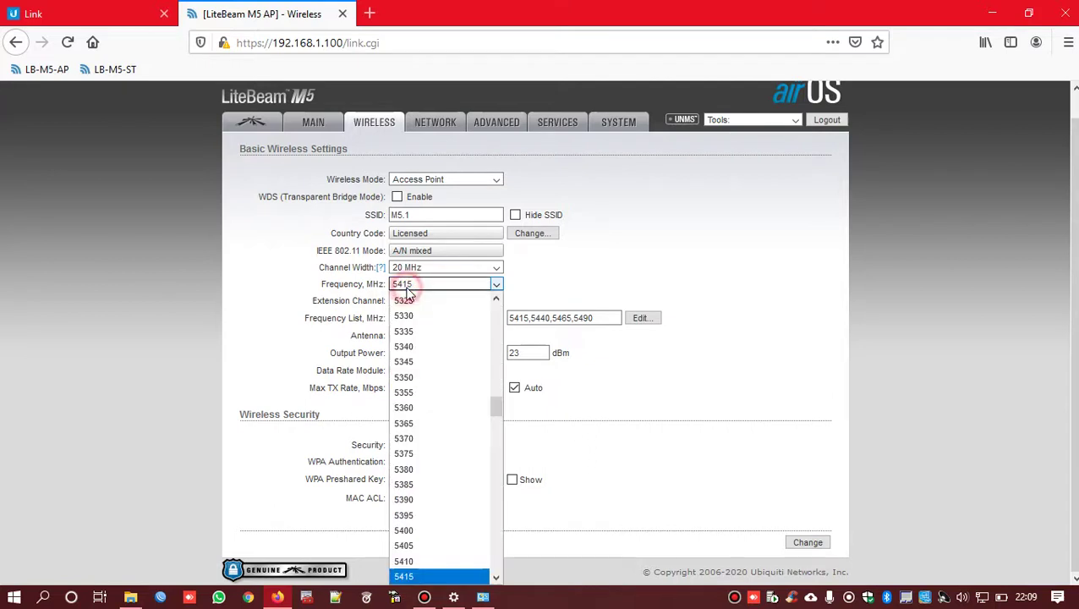
click(403, 578)
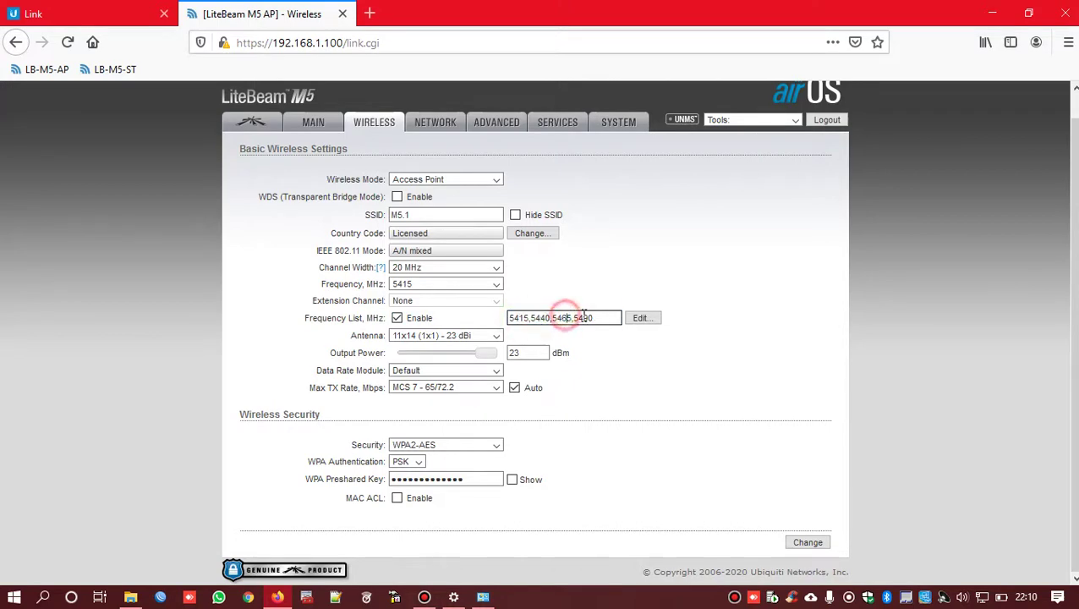
click(640, 321)
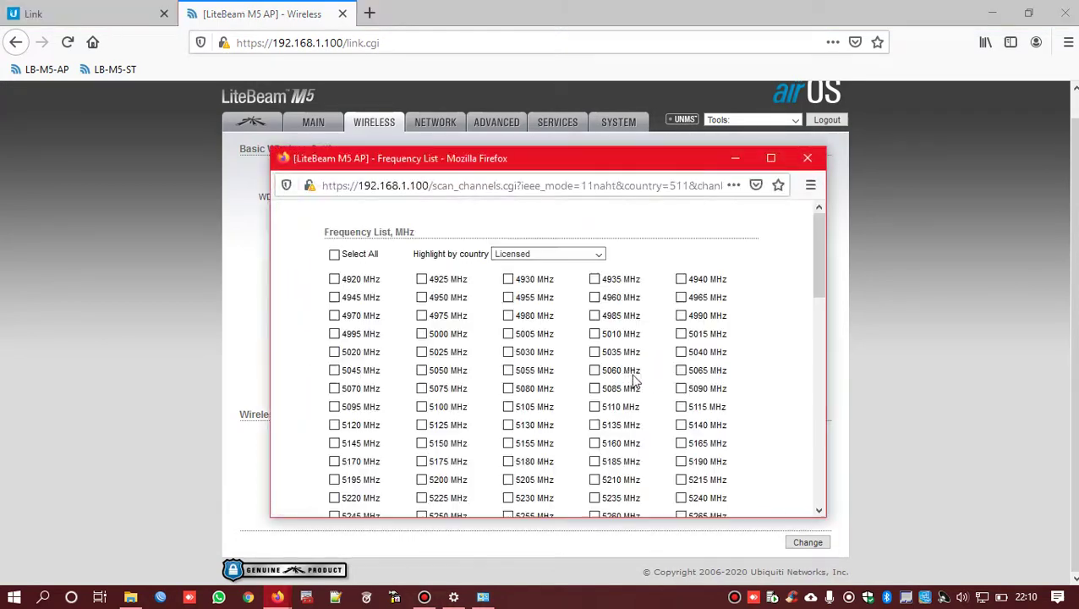
- Look through the Frequency List popup and close it, leaving 5415, 5440, 5465 and 5490 MHz
drag(579, 153, 579, 74)
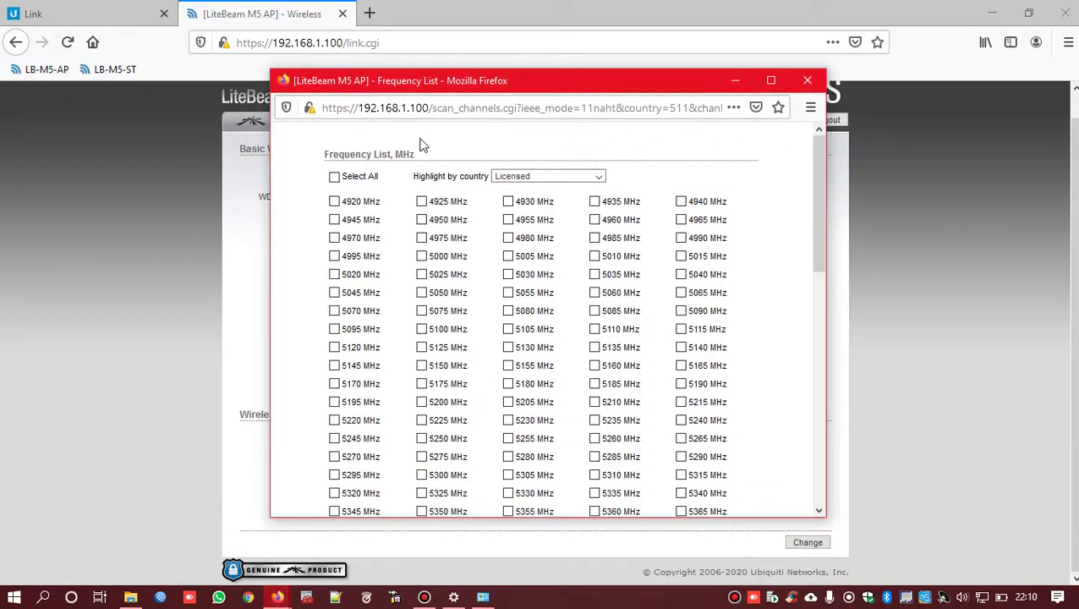
click(335, 177)
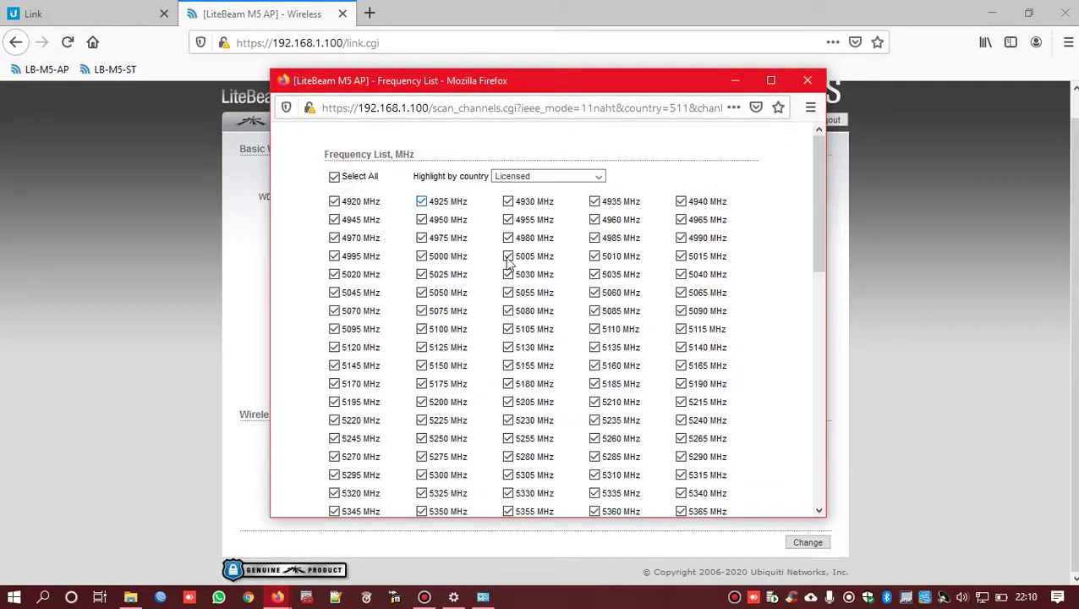
scroll(795, 392, down, 8)
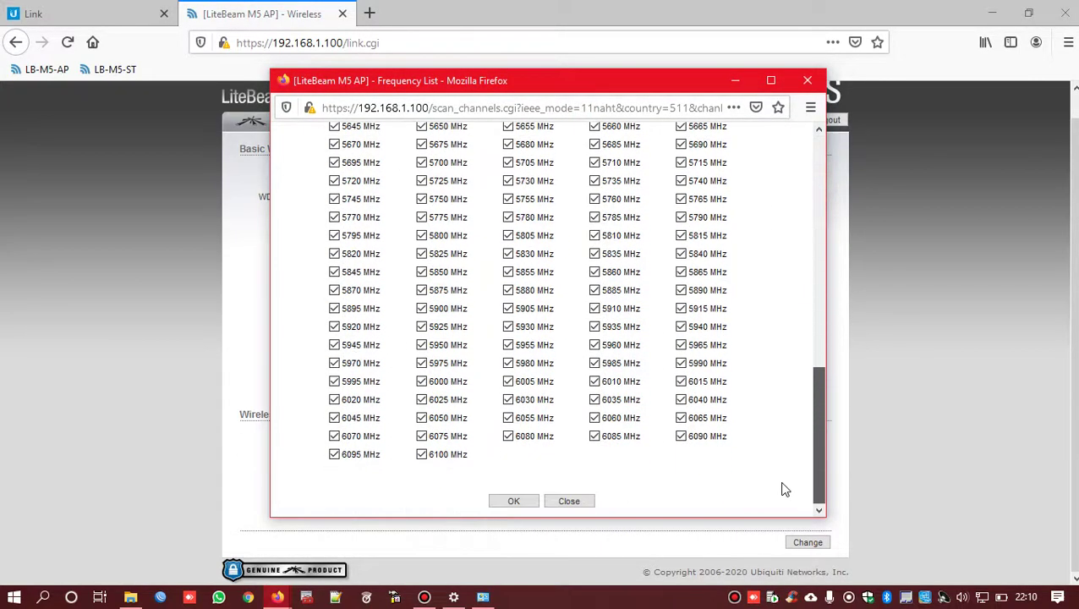
scroll(786, 380, up, 3)
scroll(794, 269, up, 5)
click(808, 81)
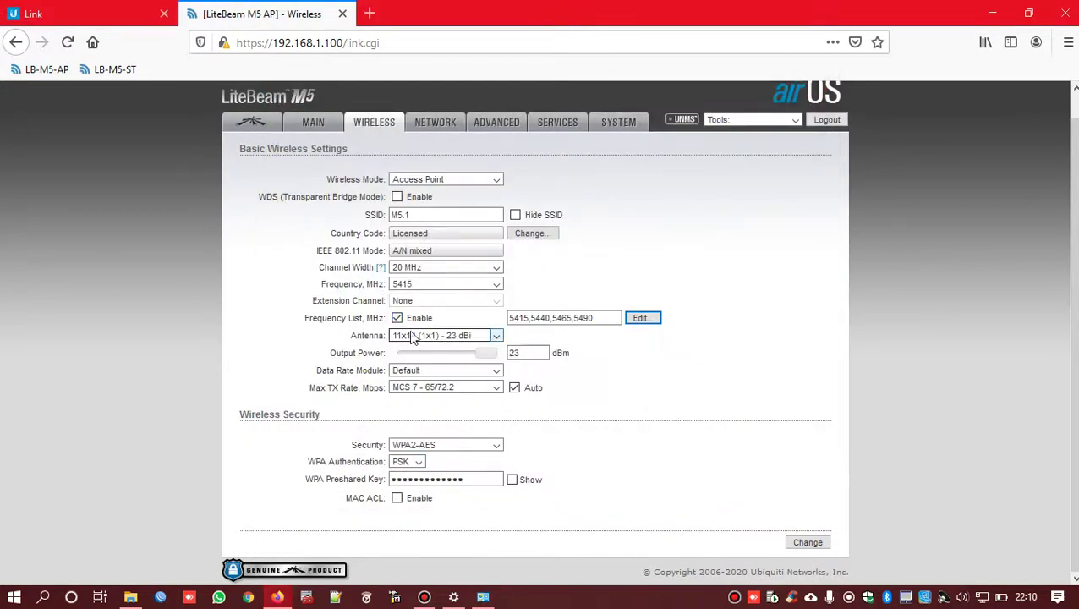
click(466, 337)
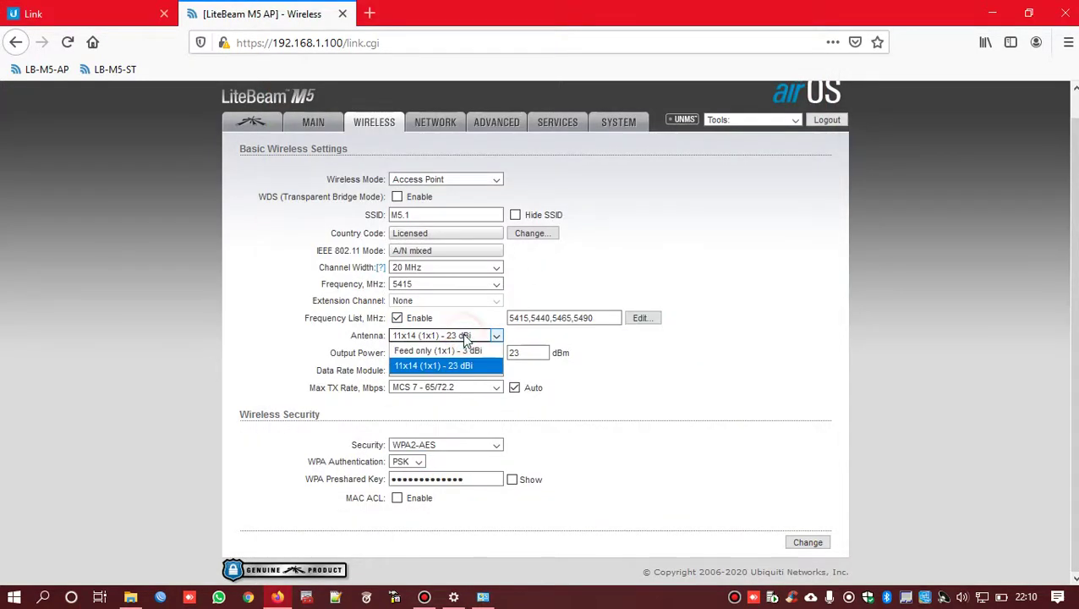
click(439, 370)
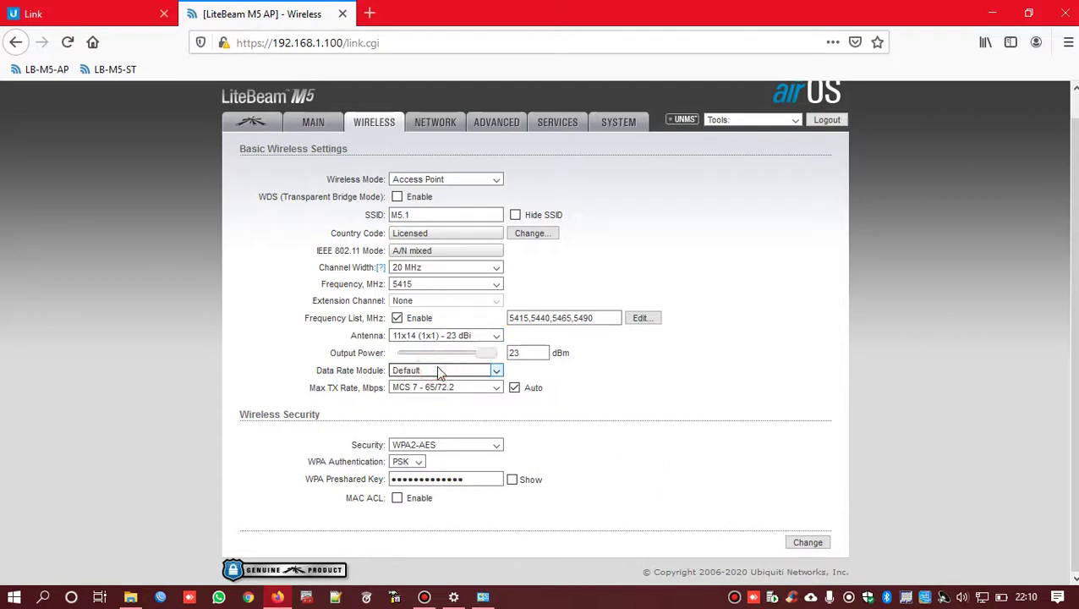
double_click(516, 354)
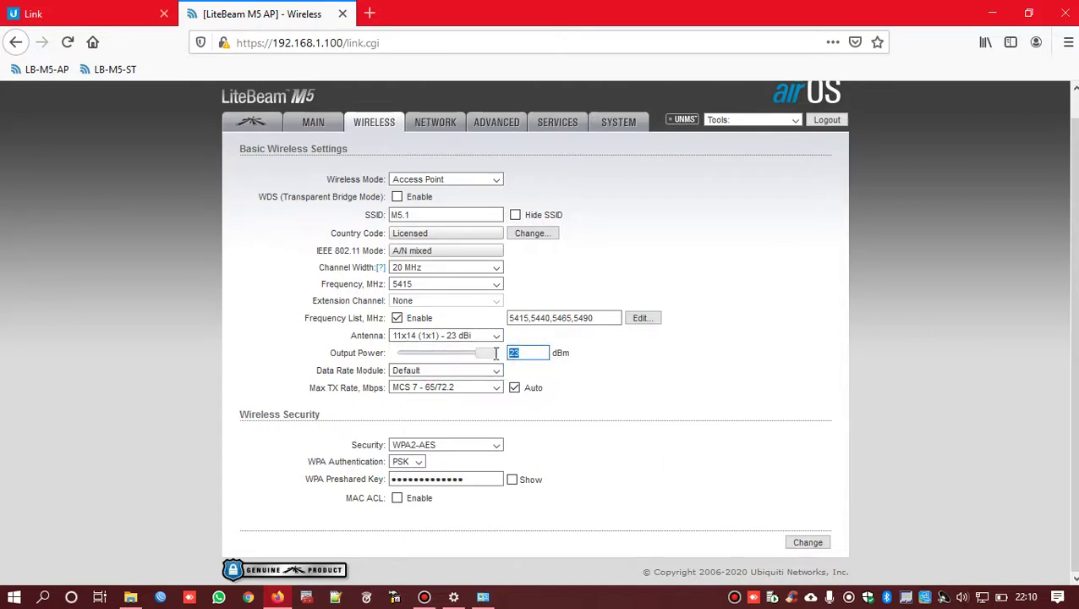
click(426, 369)
click(413, 379)
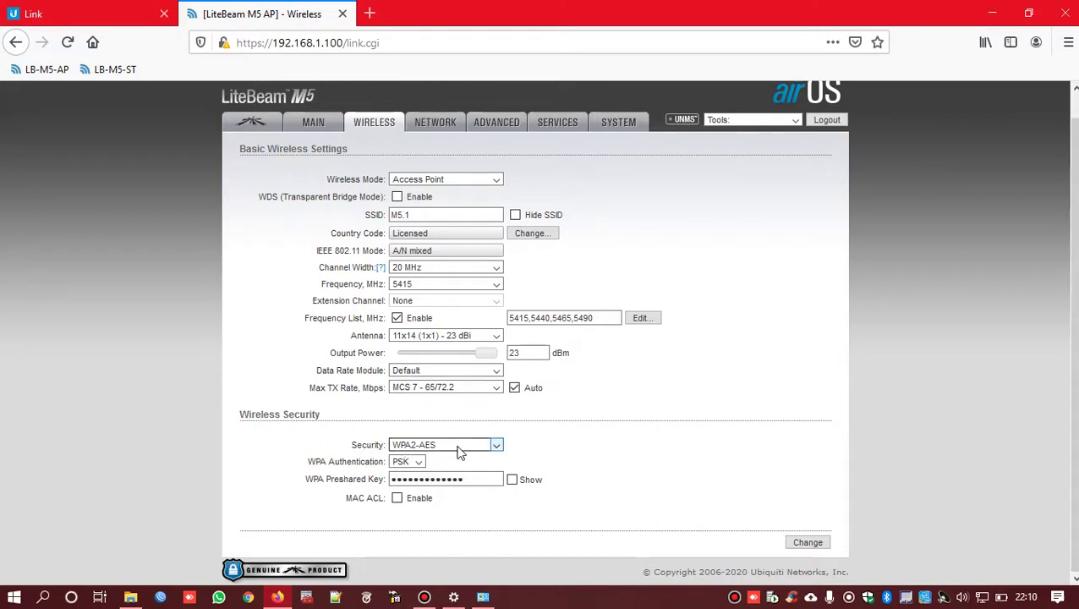
- Keep WPA2-AES security with PSK authentication
click(494, 446)
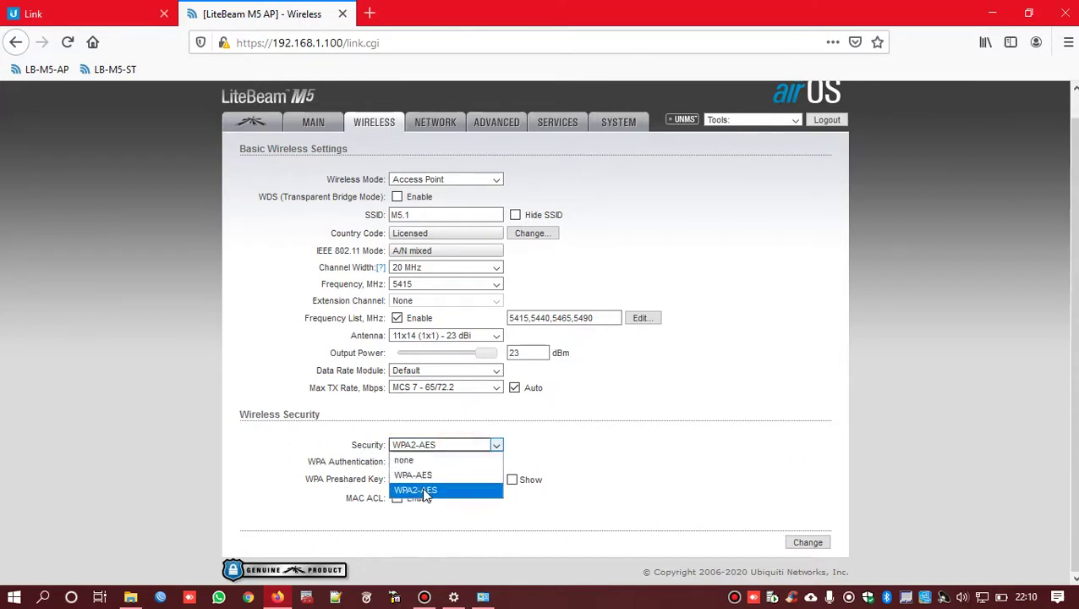
click(425, 492)
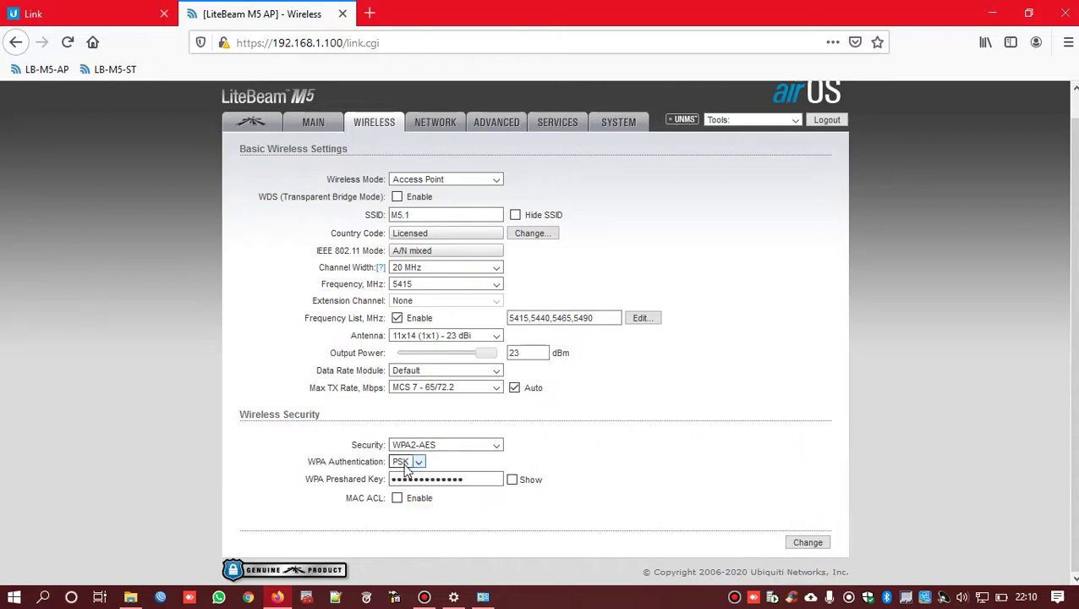
click(407, 467)
click(428, 475)
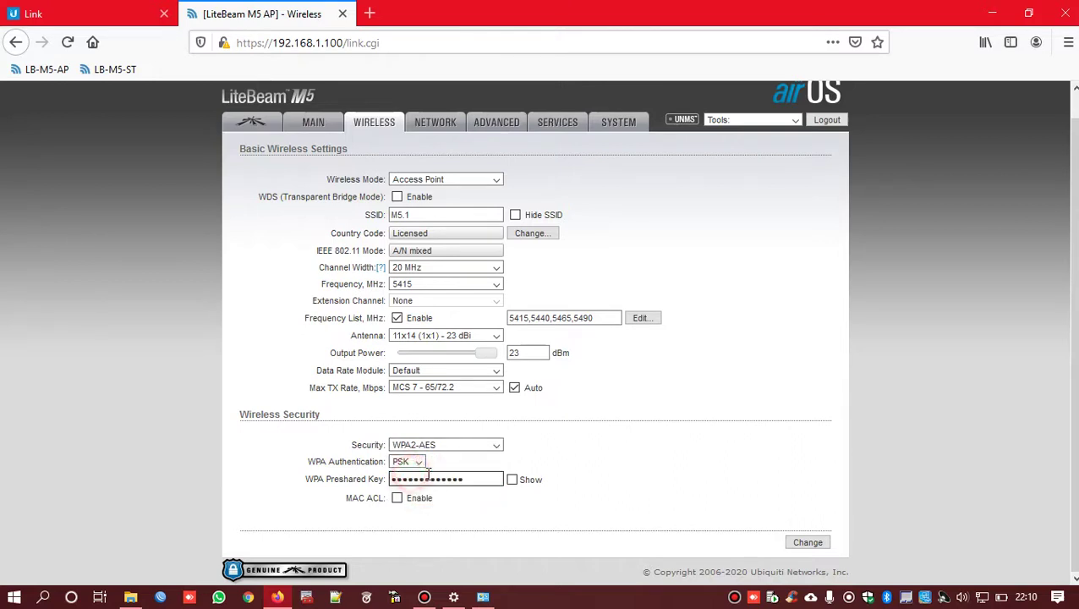
- Retype the WPA preshared key and submit the Wireless settings without saving the browser password
drag(477, 480, 369, 478)
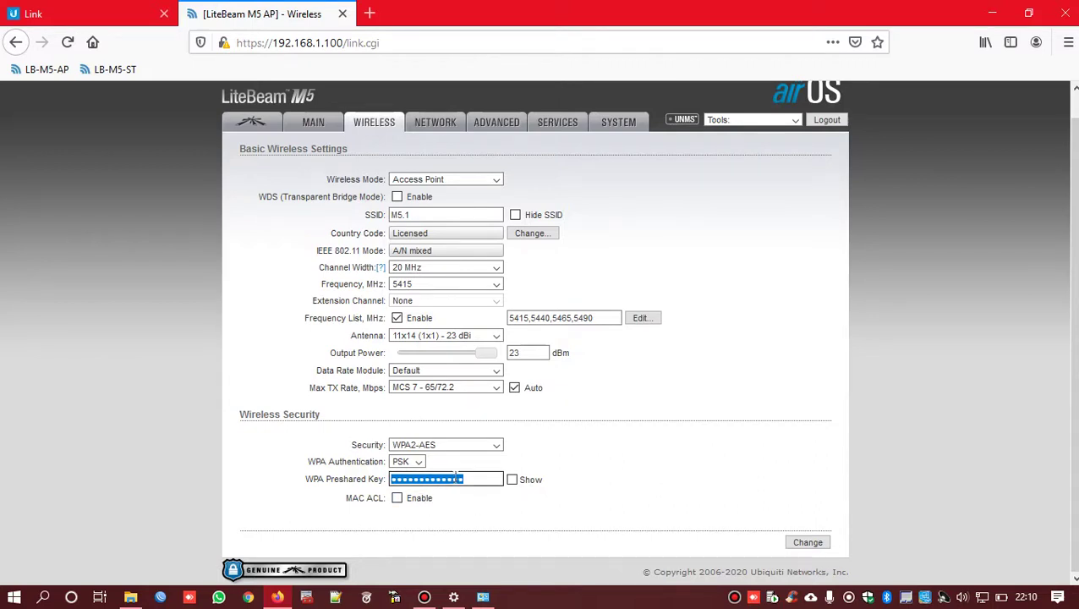
text(•••)
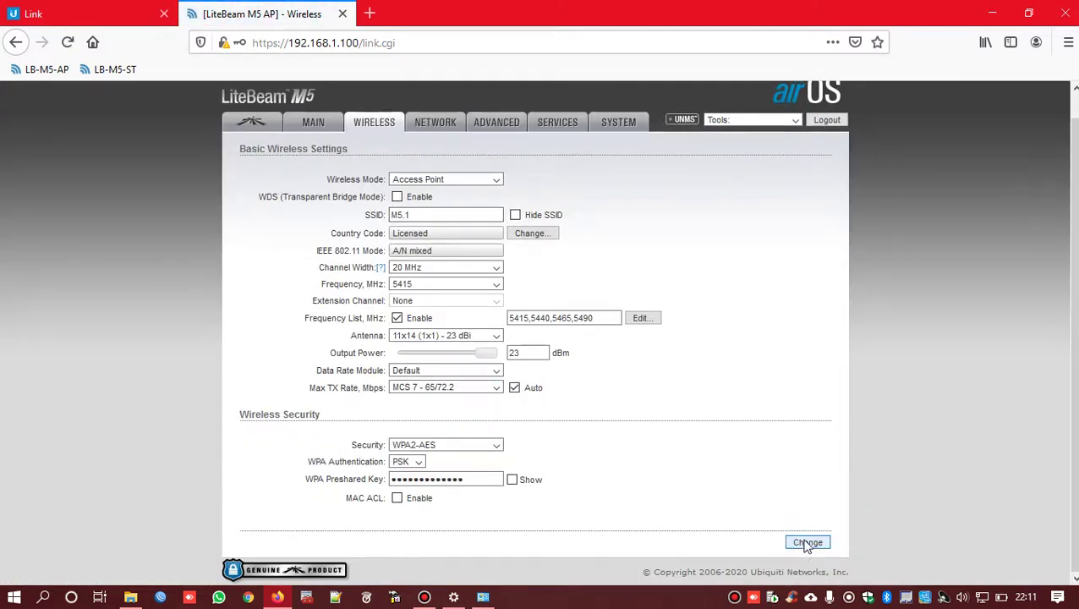
click(807, 543)
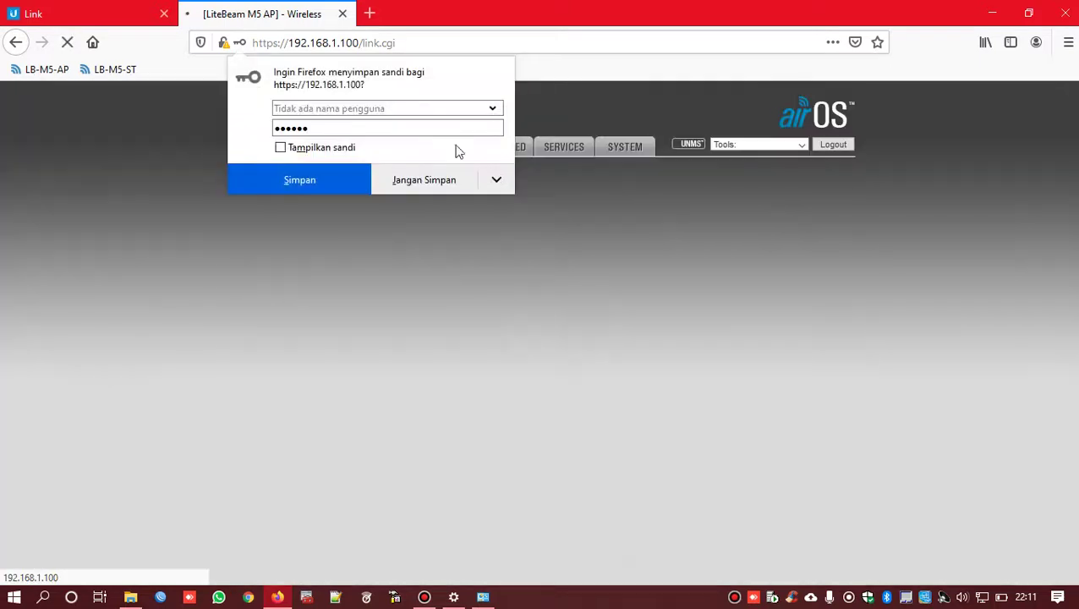
click(429, 179)
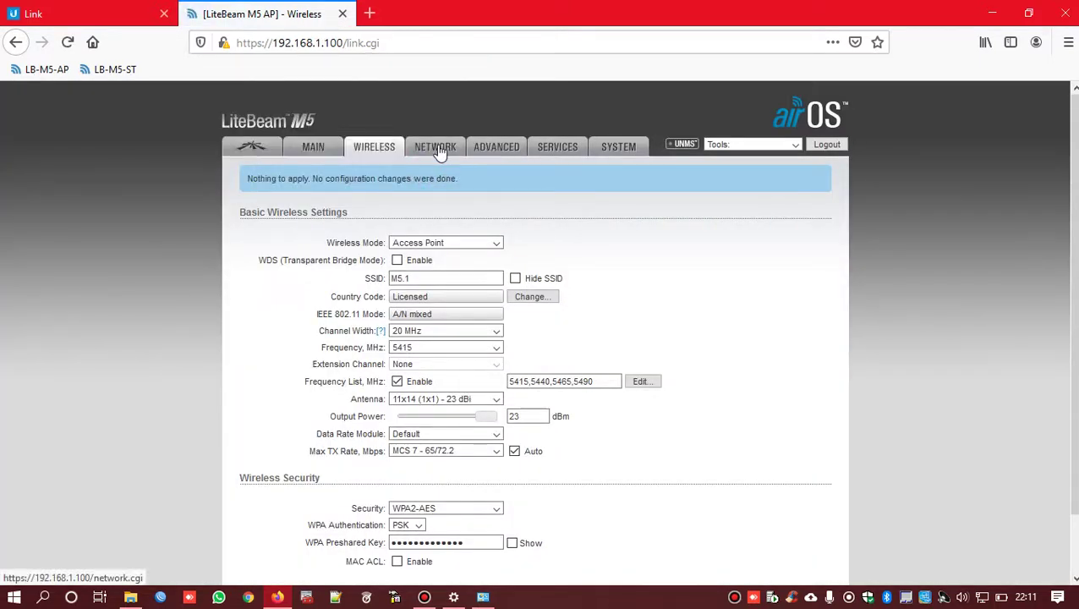
key(super)
key(super)
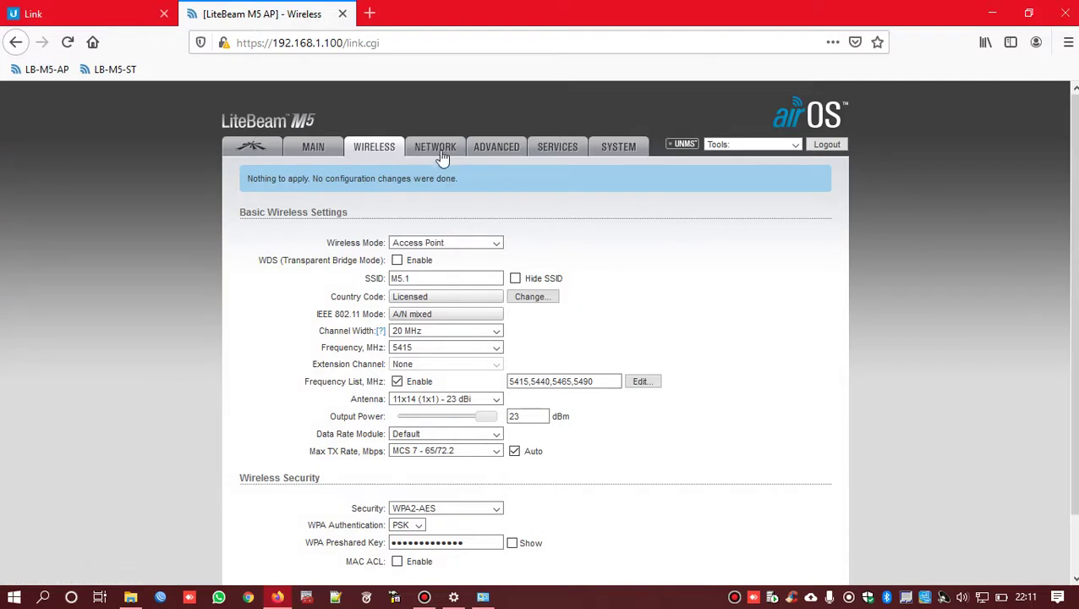
- On the Network page, confirm Network Mode stays Bridge
click(441, 159)
click(429, 178)
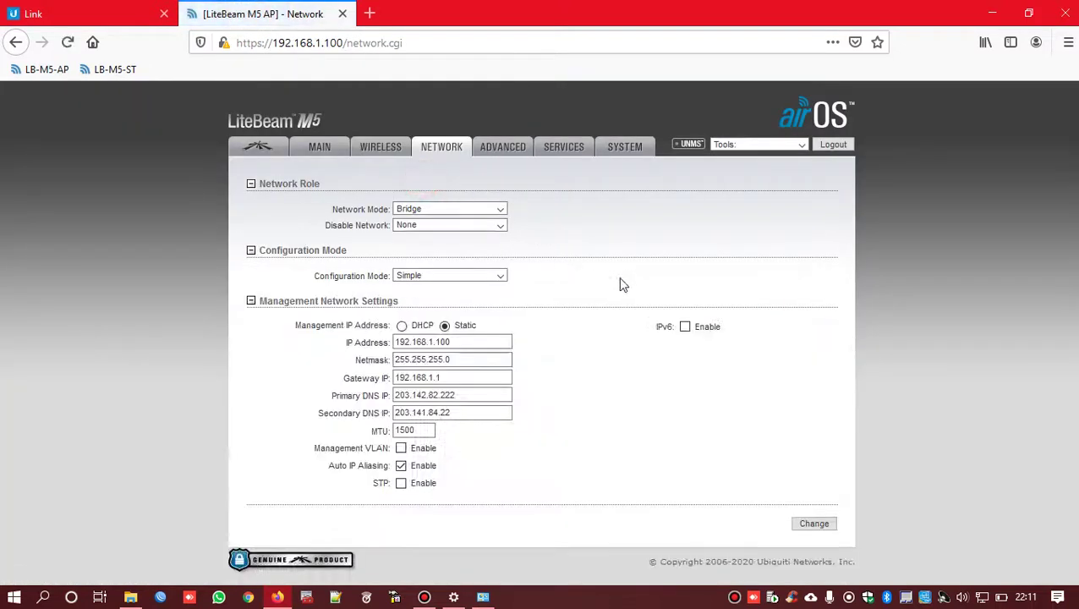
click(406, 212)
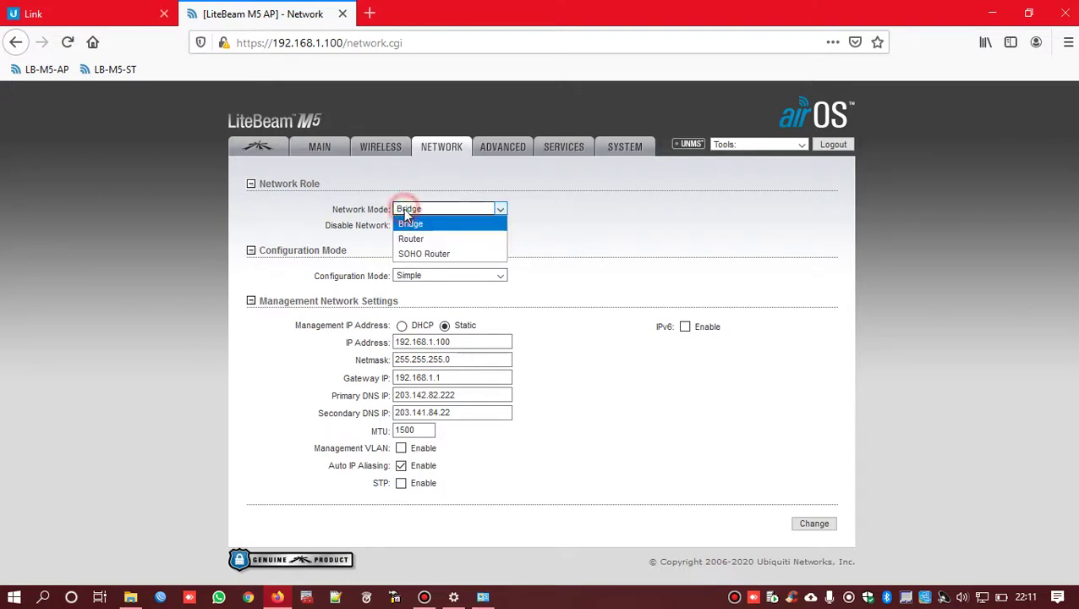
click(409, 211)
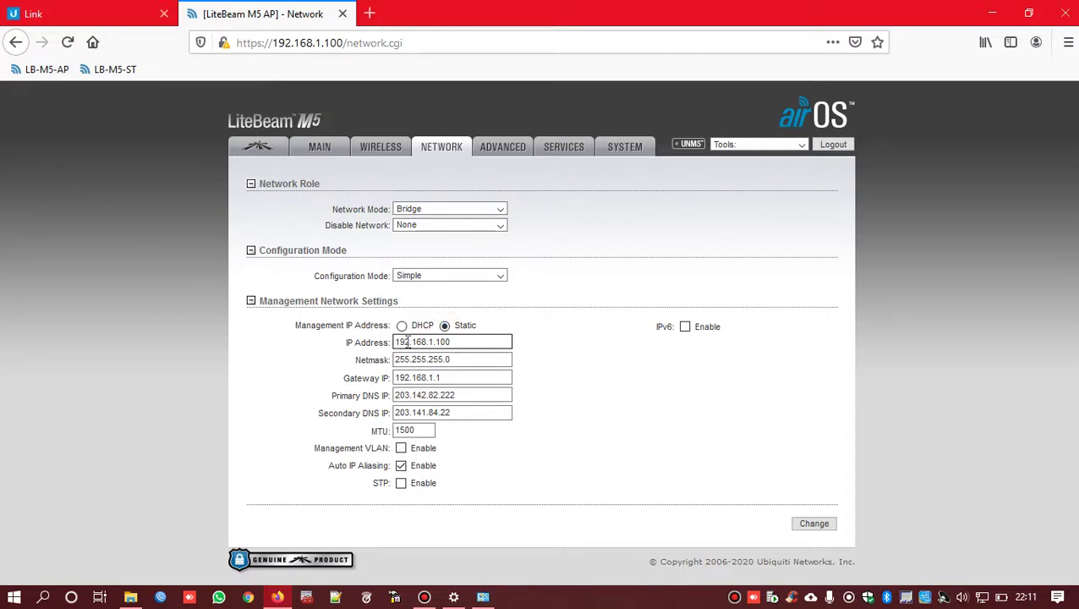
- Review the static IP 192.168.1.100, netmask, gateway 192.168.1.1, DNS and MTU values
click(466, 348)
click(474, 359)
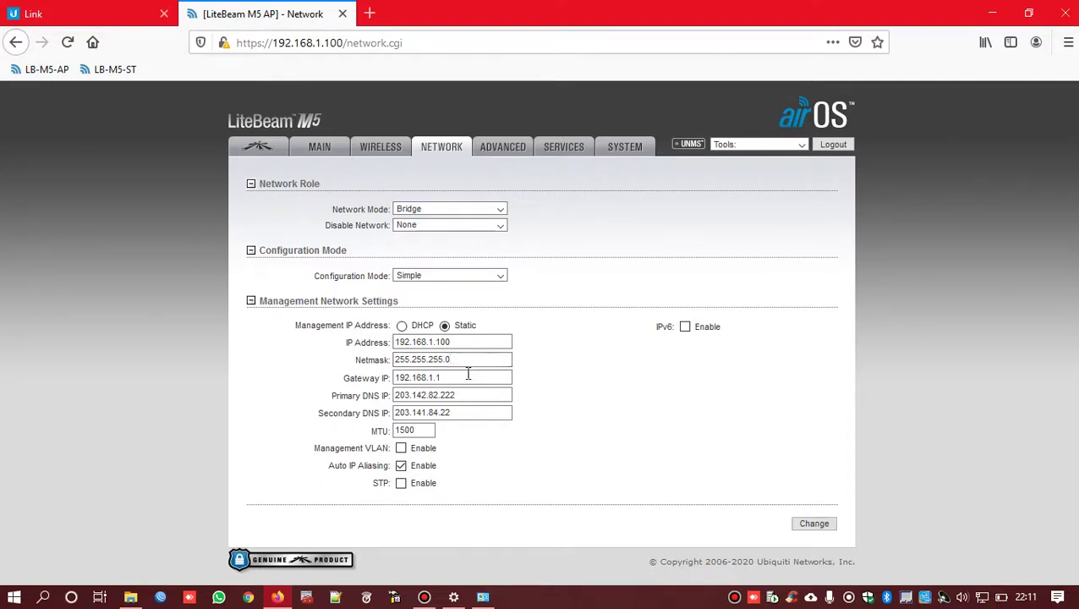
click(491, 377)
drag(492, 377, 394, 377)
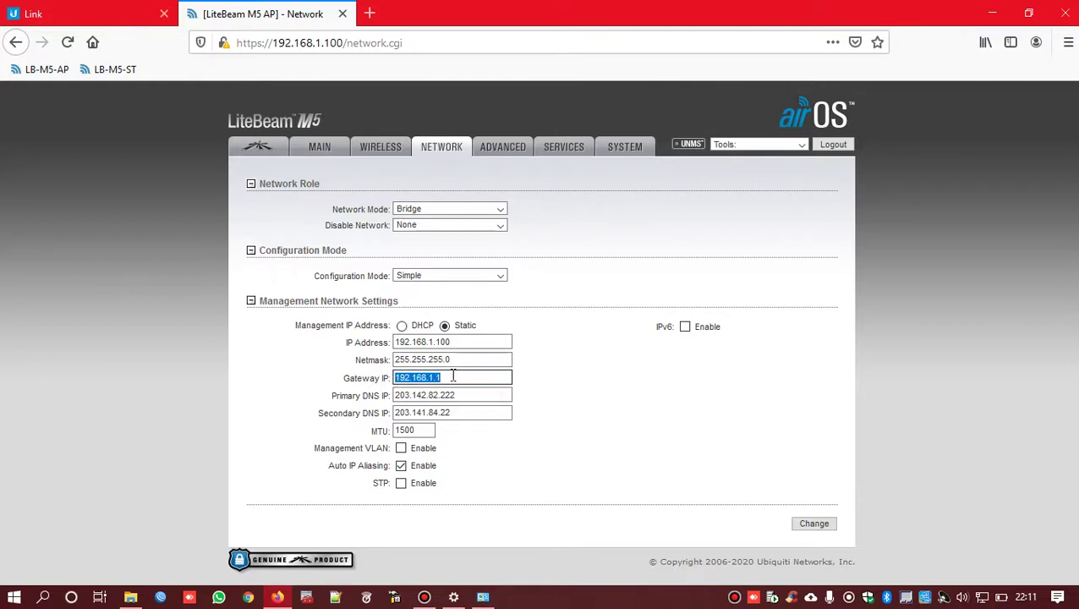
click(453, 376)
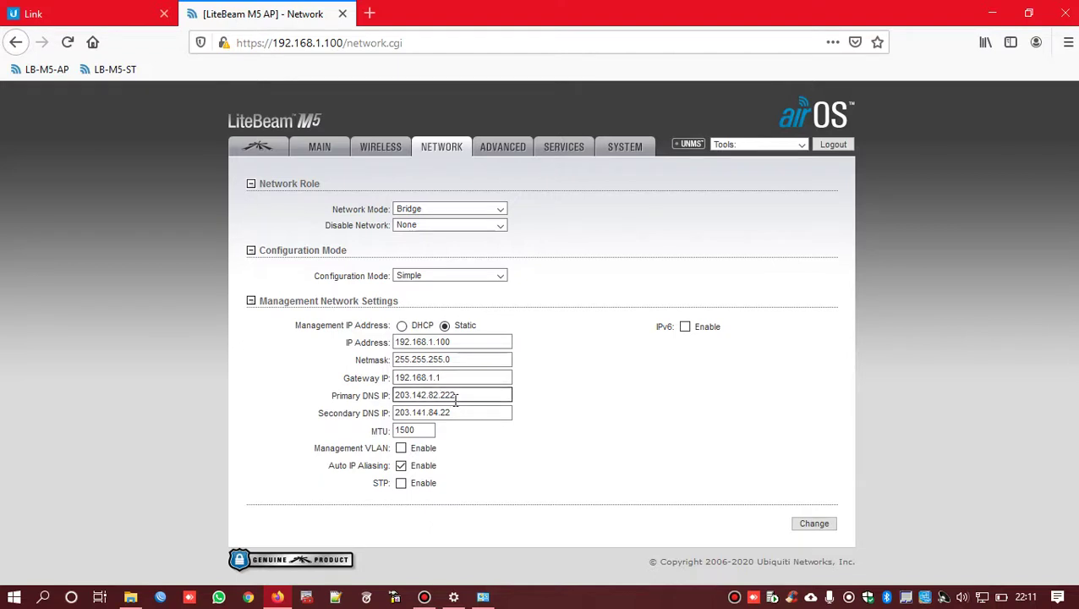
click(490, 394)
click(471, 412)
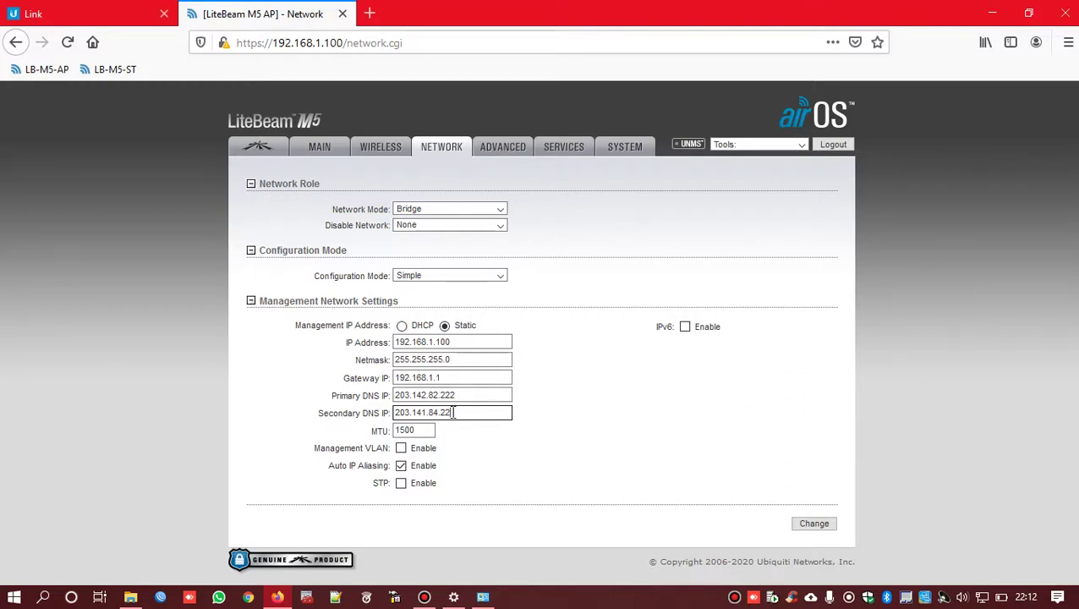
click(396, 430)
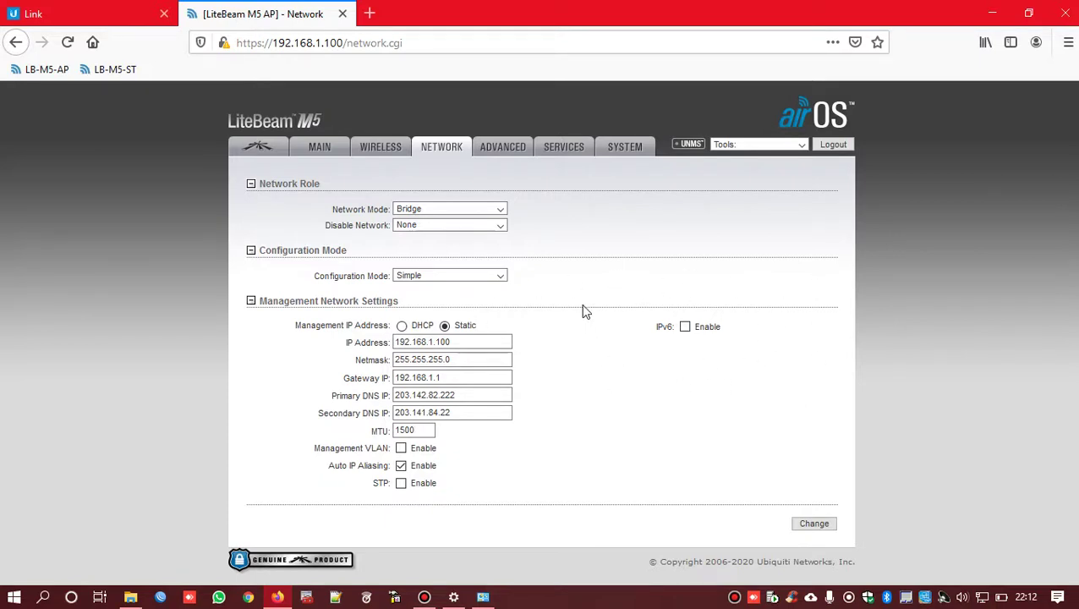
drag(487, 342, 363, 341)
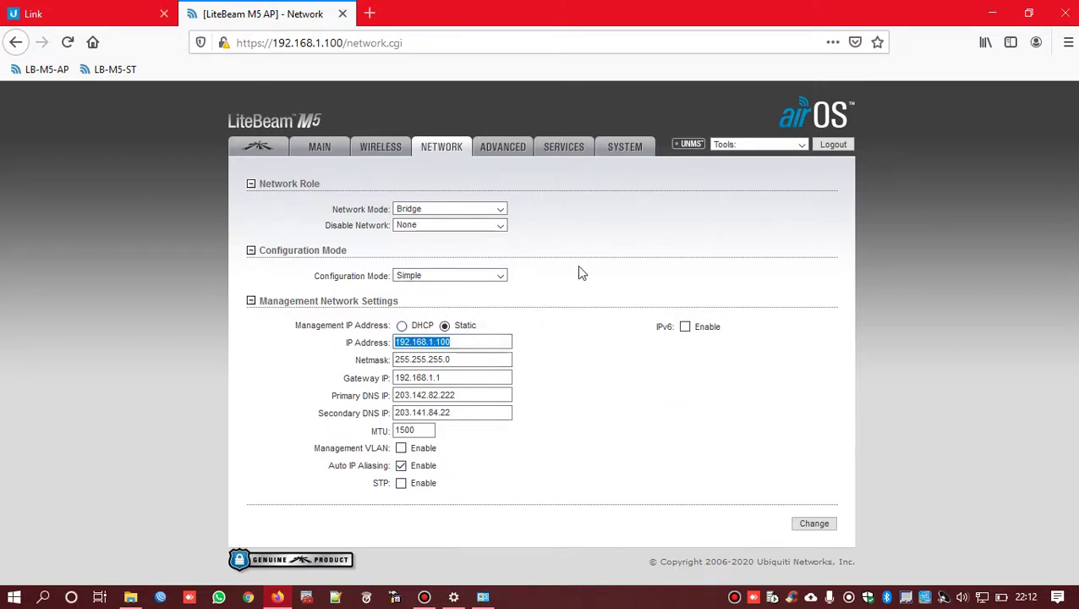
click(515, 155)
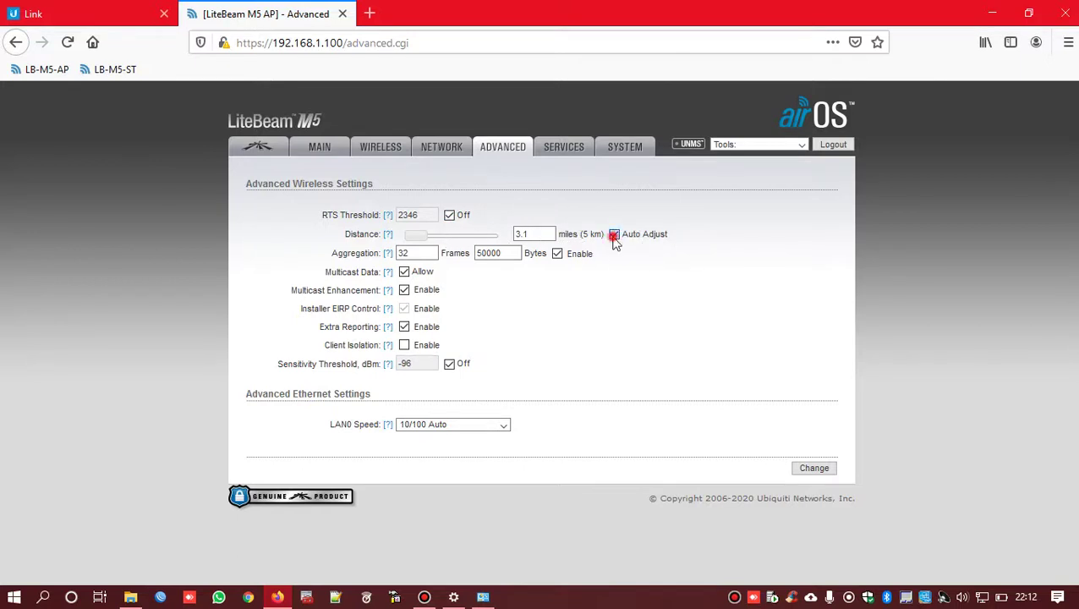
- Turn Auto Adjust off, nudge the Distance slider, then re-enable Auto Adjust at 2.7 miles (4.3 km)
click(615, 242)
mouse_move(415, 239)
mouse_down()
mouse_move(441, 241)
mouse_move(425, 243)
mouse_up()
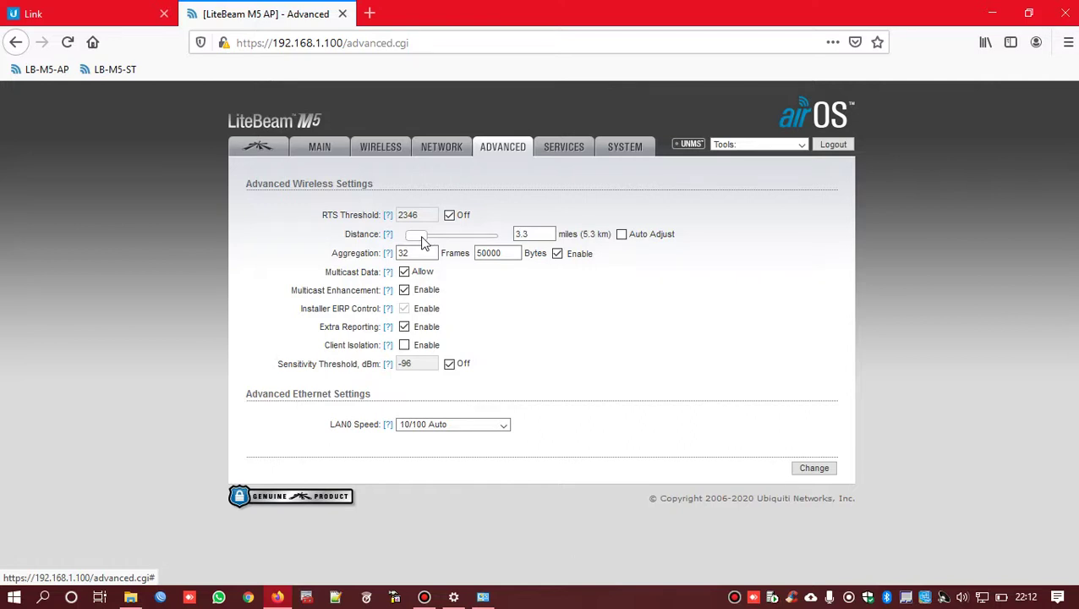
drag(424, 242, 421, 244)
click(622, 236)
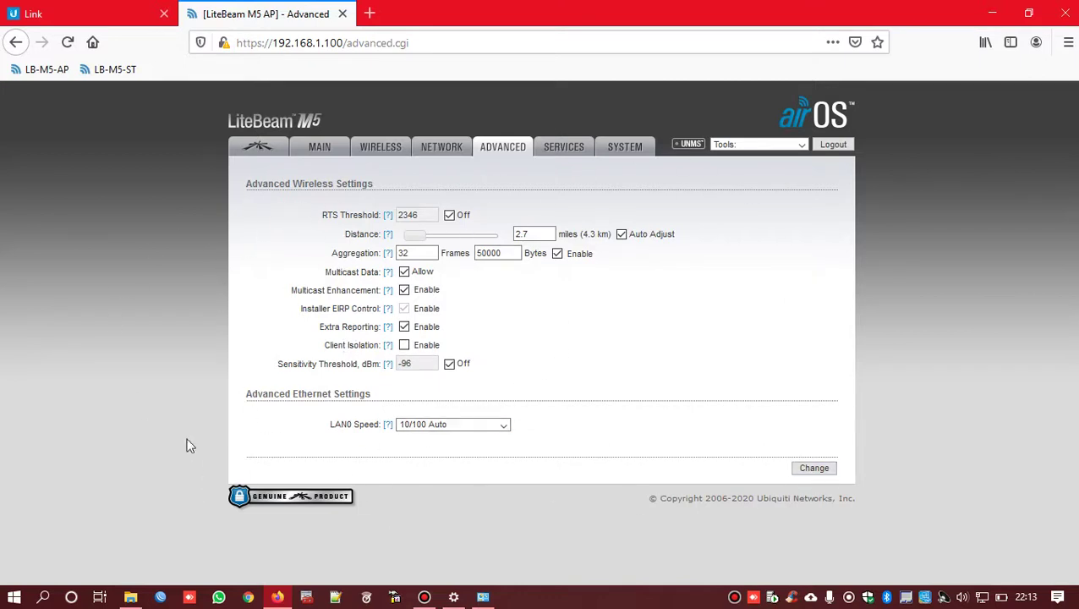
- Scroll through the Services page, then go to the System page showing firmware XW.v6.3.2
click(556, 156)
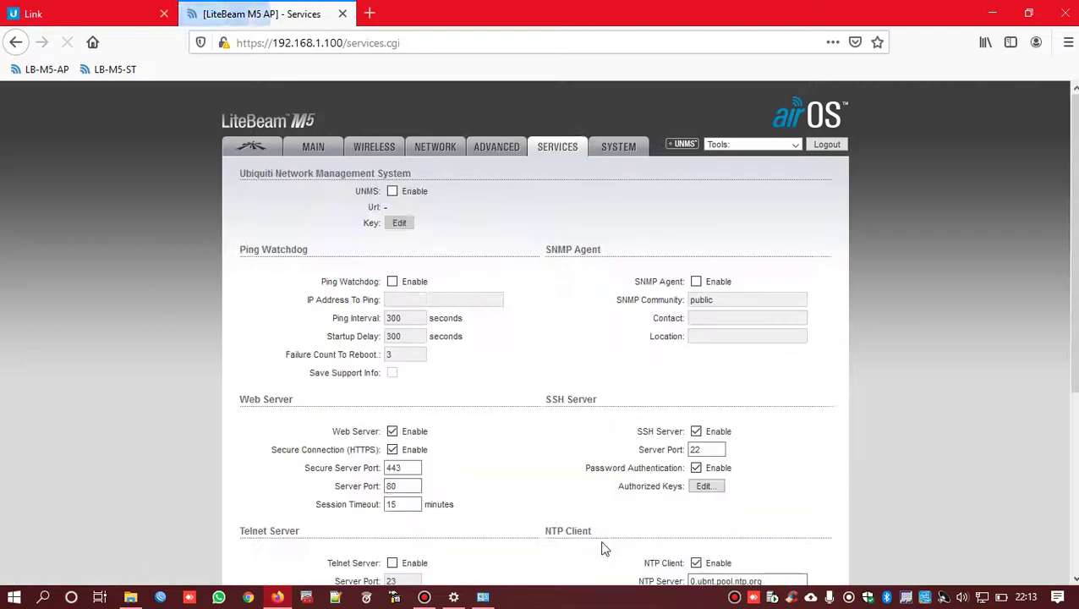
scroll(565, 359, down, 3)
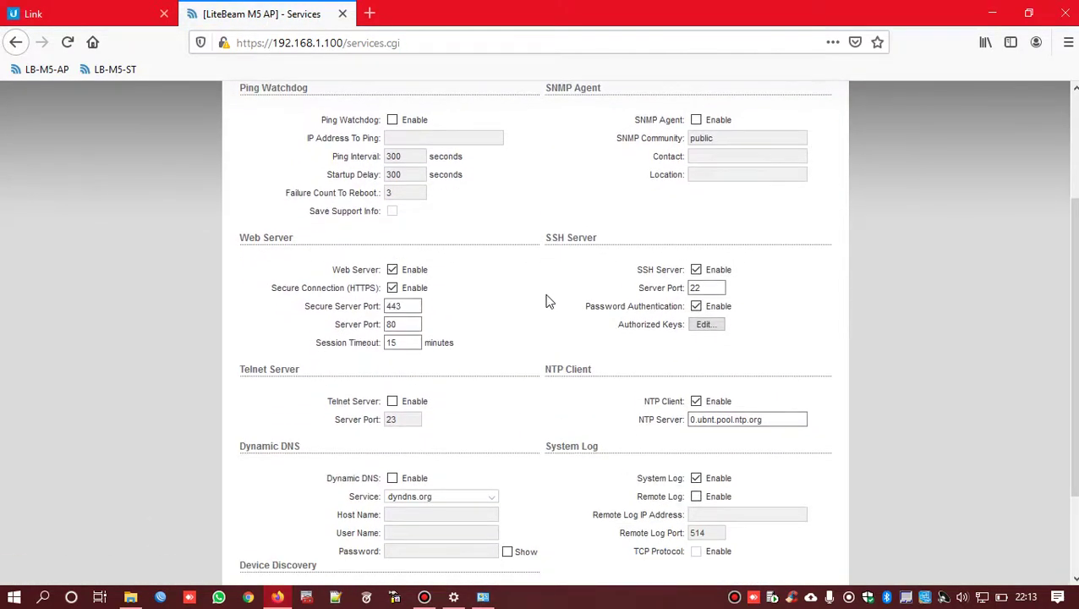
scroll(539, 301, down, 2)
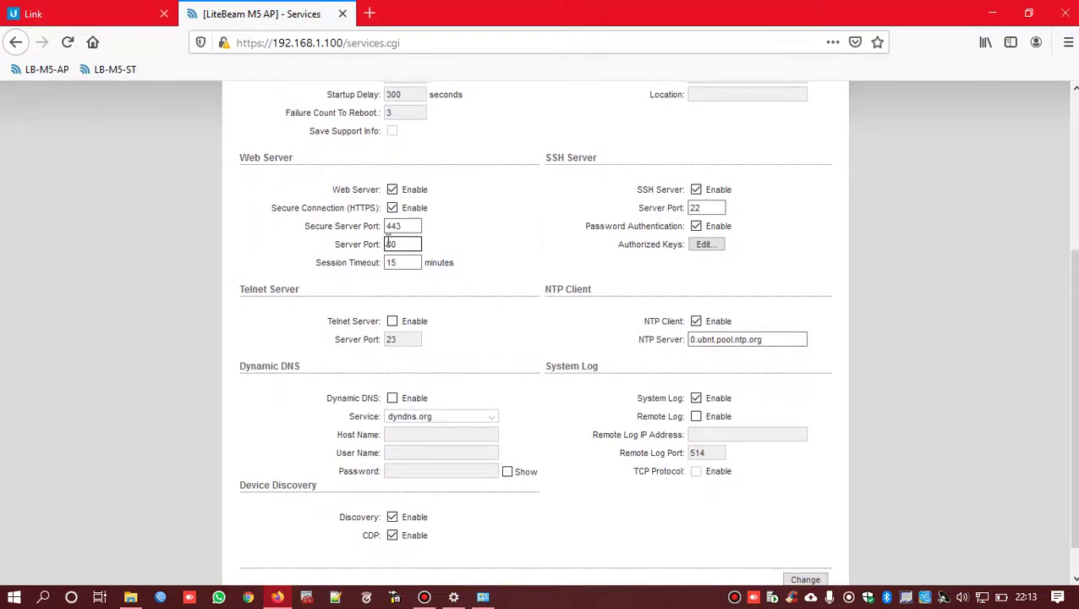
scroll(605, 159, up, 5)
click(628, 154)
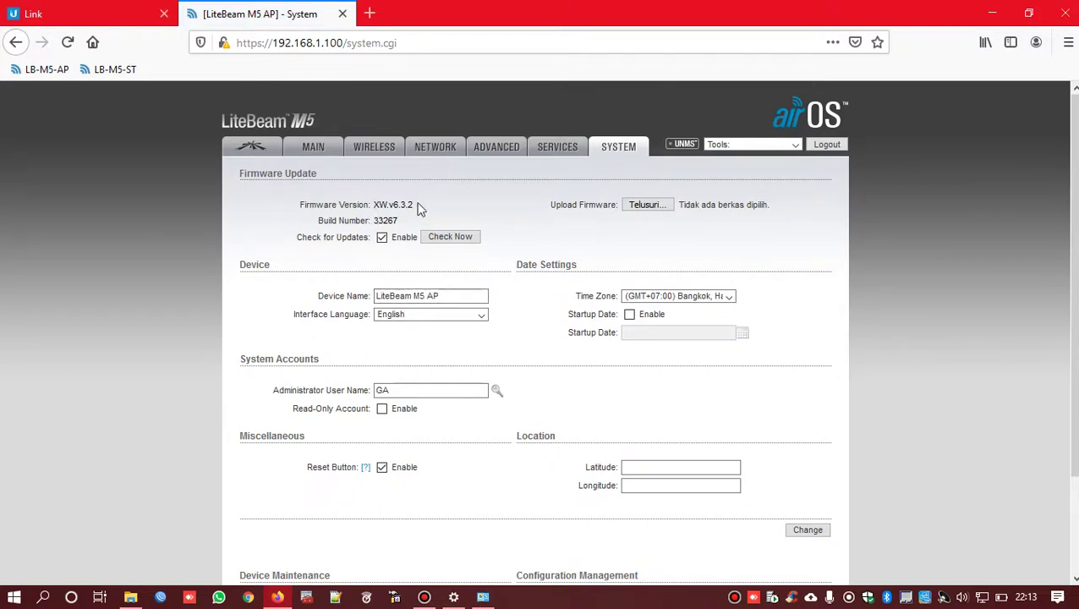
- Highlight installed firmware XW.v6.3.2, run Check Now twice, then open a new browser tab
drag(384, 209, 372, 206)
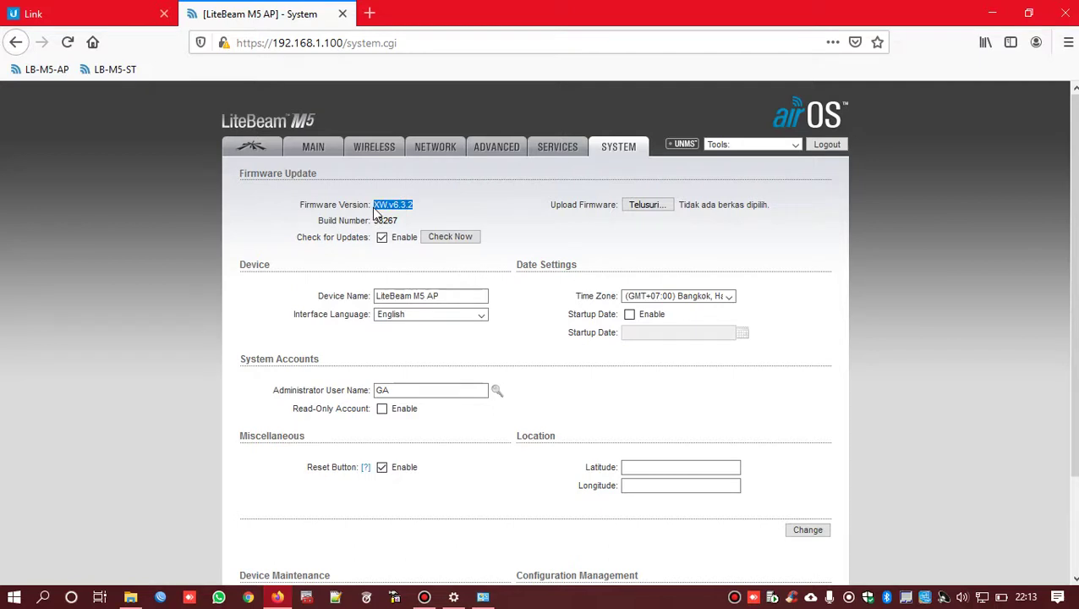
click(450, 237)
click(456, 239)
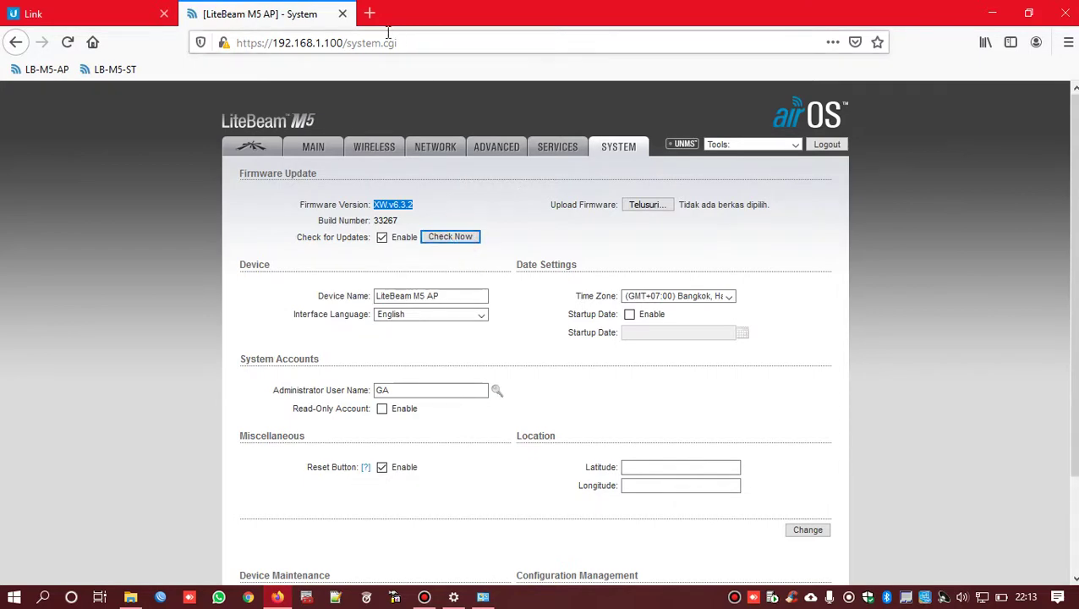
click(369, 15)
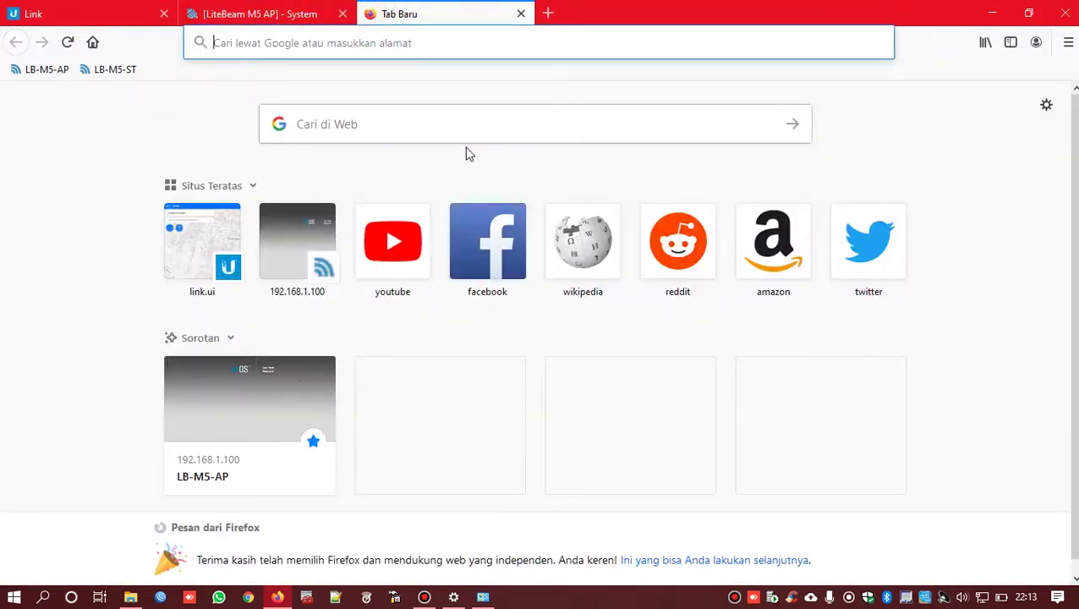
- Search Google for 'firmware ubiquity' and open the 'Downloads - Ubiquiti' result
text(firmware)
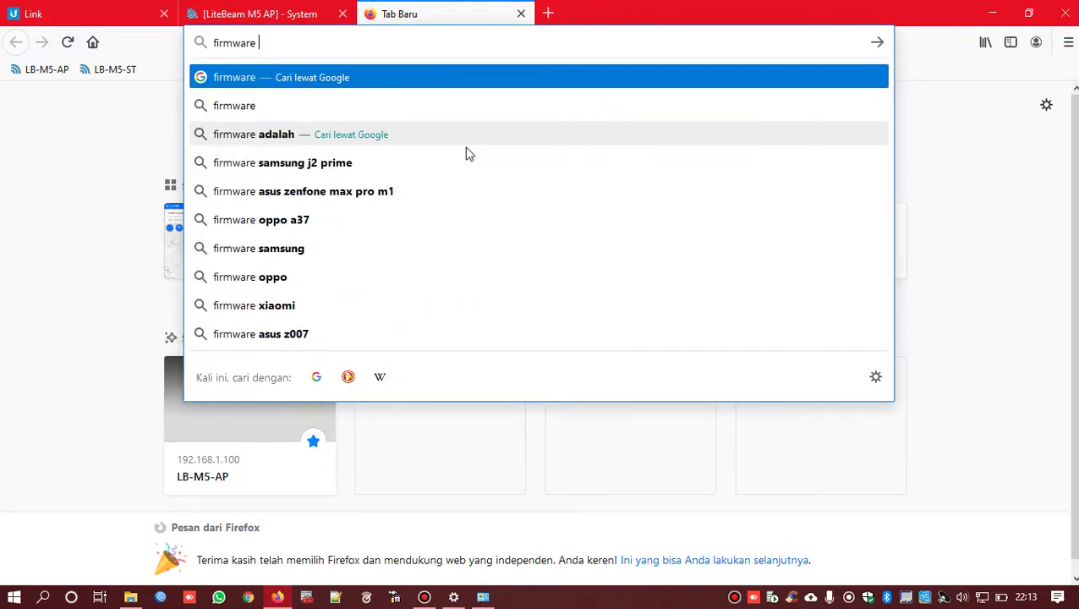
text( ubiruey)
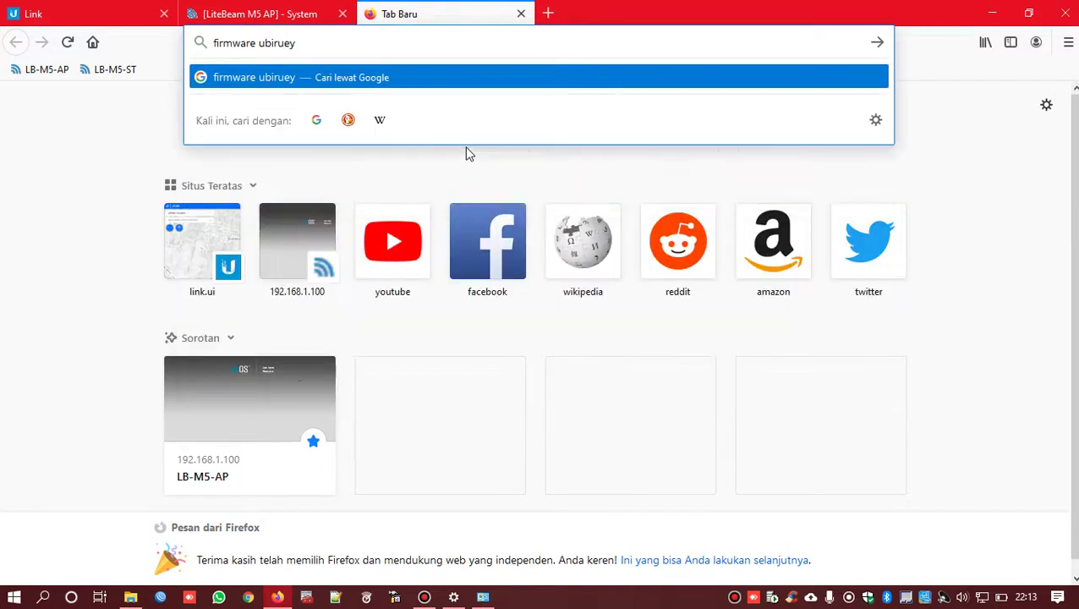
key(BackSpace)
key(BackSpace)
key(BackSpace)
key(BackSpace)
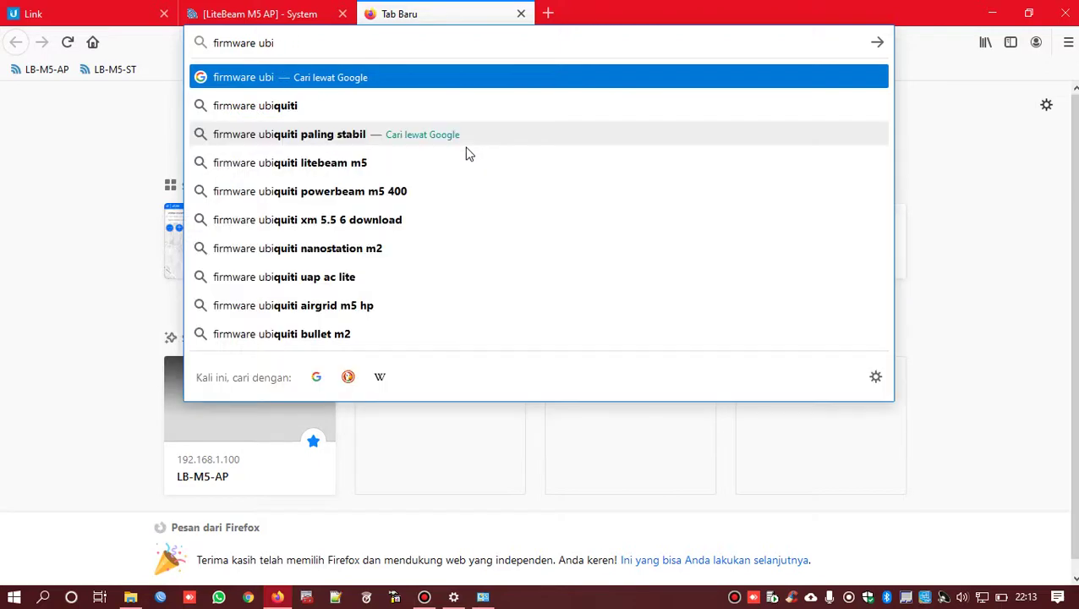
text(quity)
key(Return)
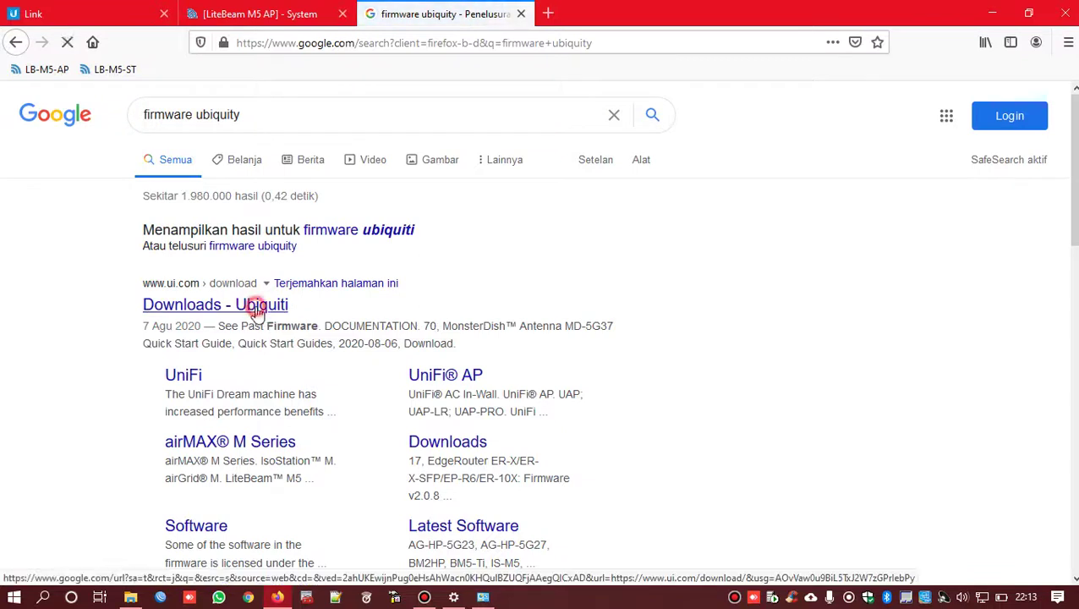
click(256, 309)
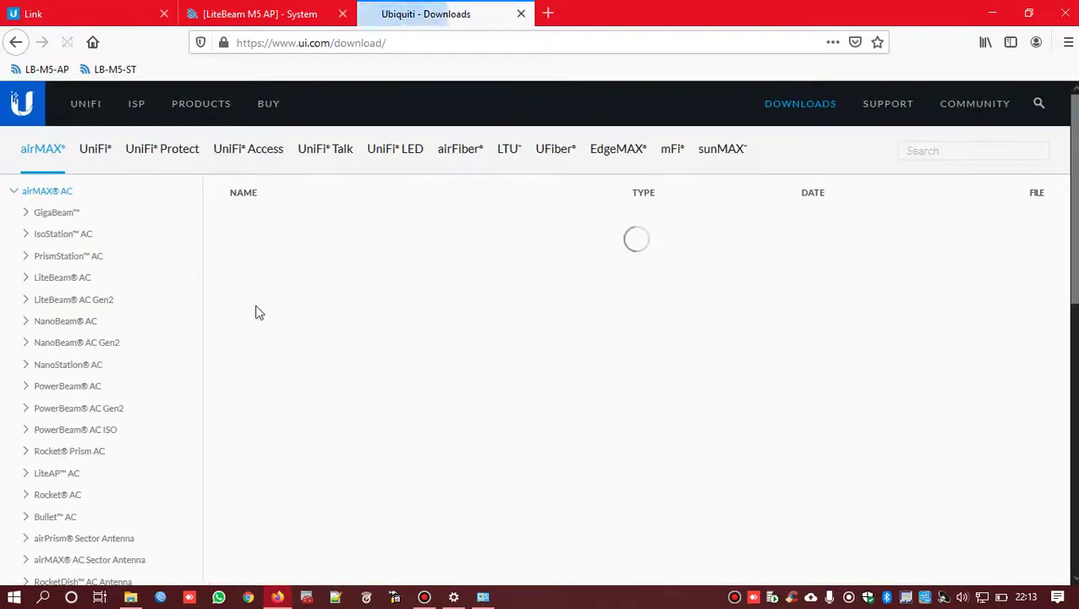
- Pick airMAX M Series, then LiteBeam M5, in the Downloads sidebar to list its firmware
scroll(192, 296, down, 1)
scroll(193, 297, up, 1)
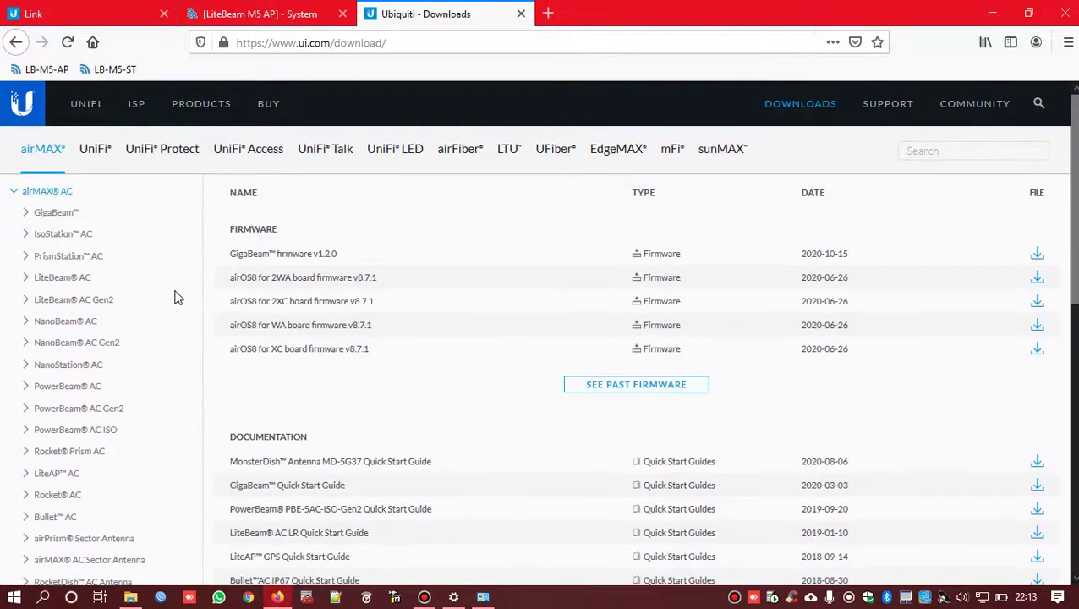
scroll(103, 275, down, 1)
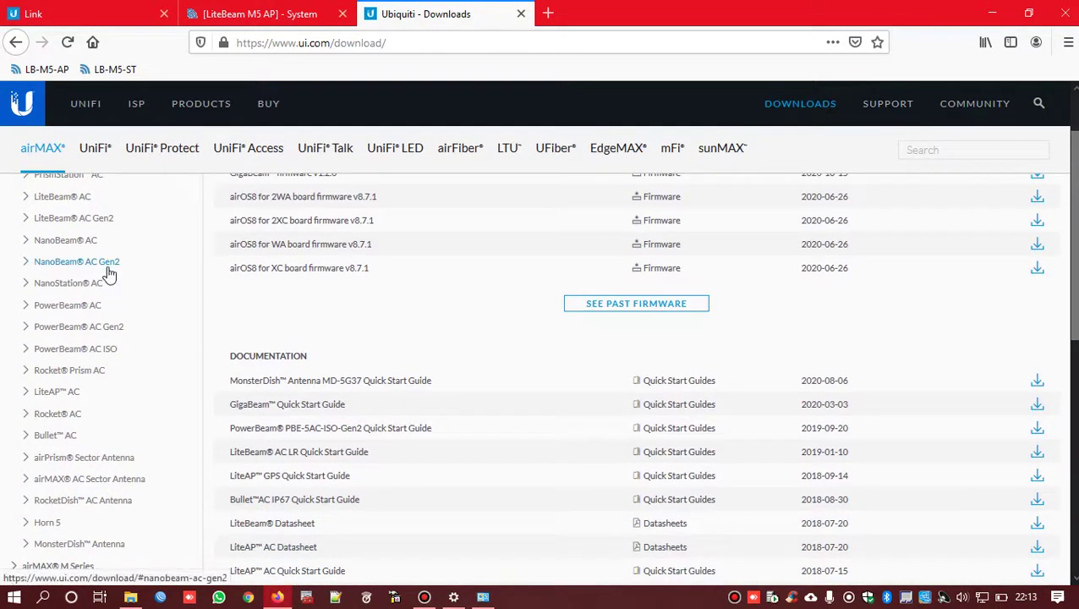
scroll(104, 250, up, 1)
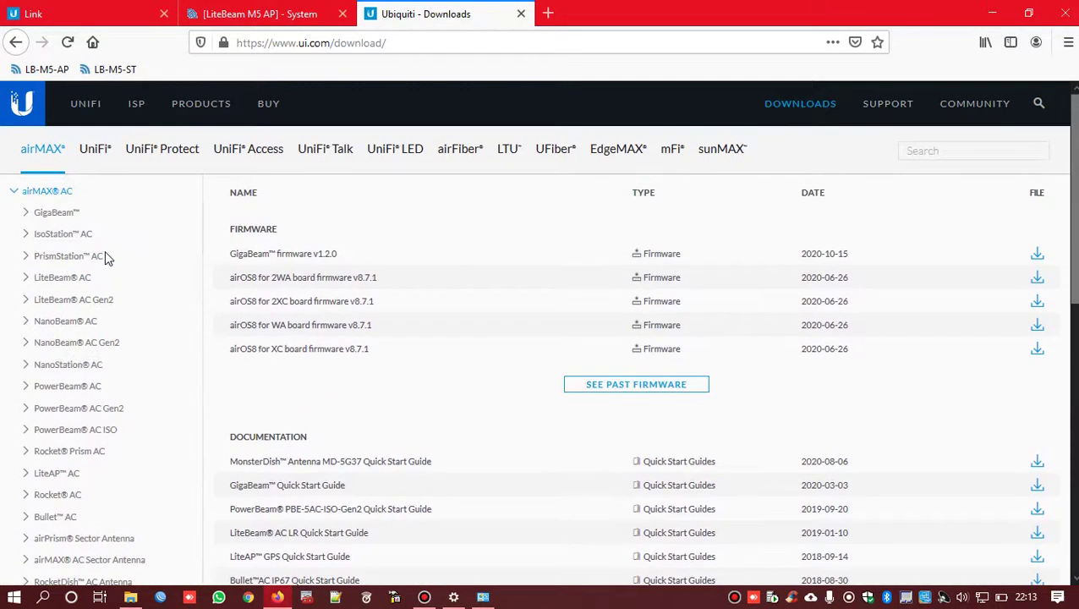
scroll(103, 242, down, 4)
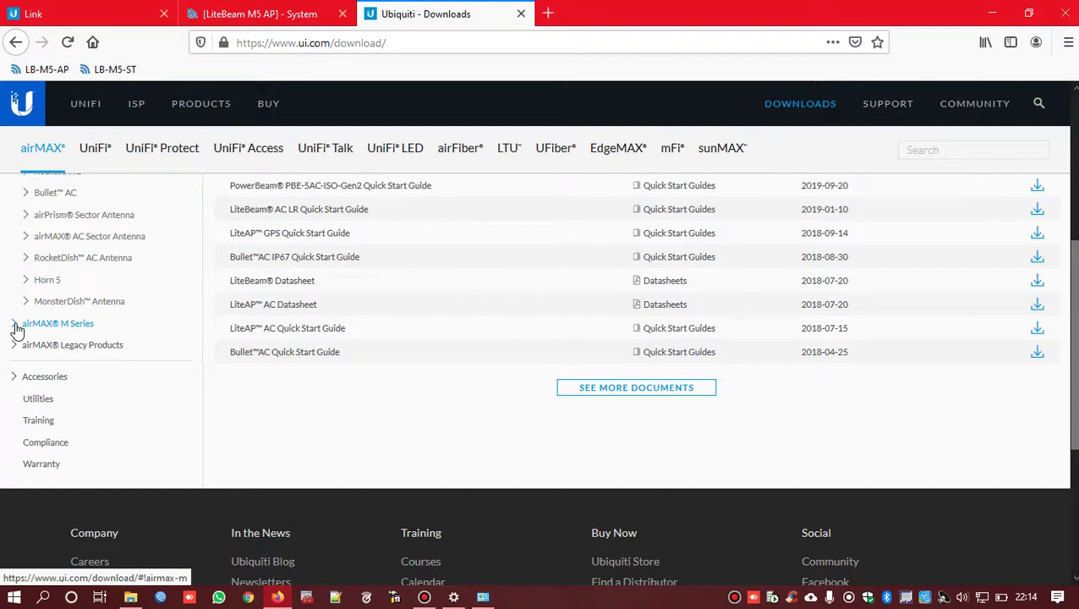
click(16, 326)
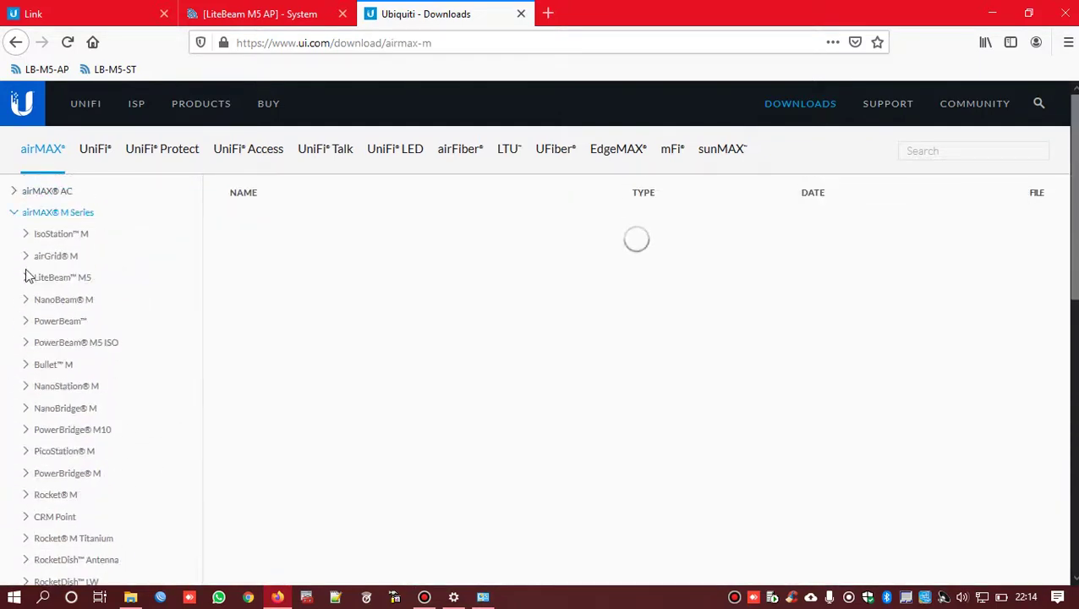
scroll(89, 283, down, 1)
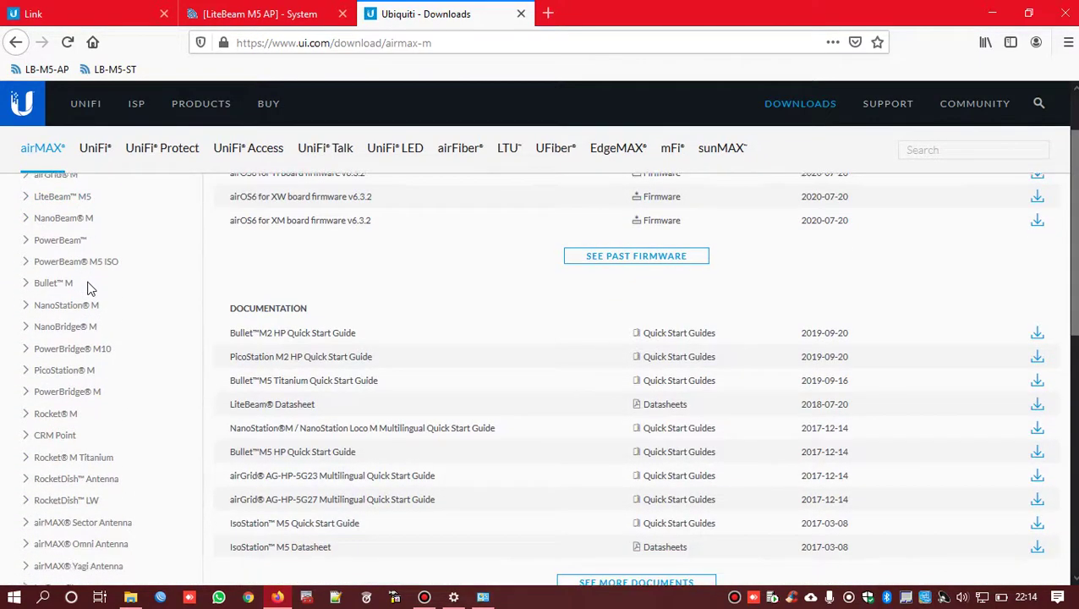
scroll(89, 288, down, 1)
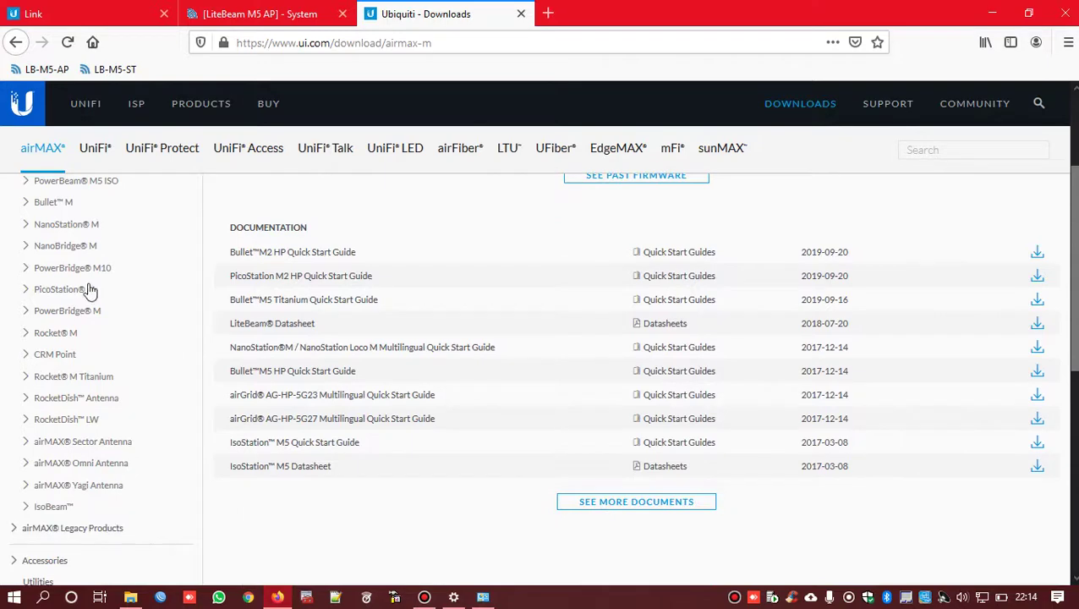
scroll(65, 246, up, 2)
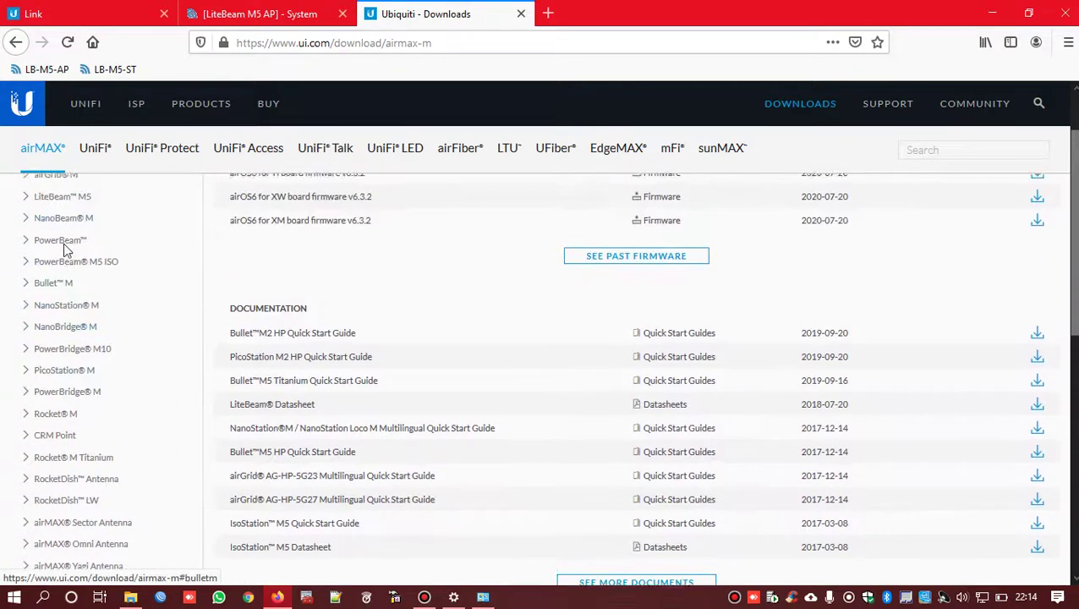
click(25, 279)
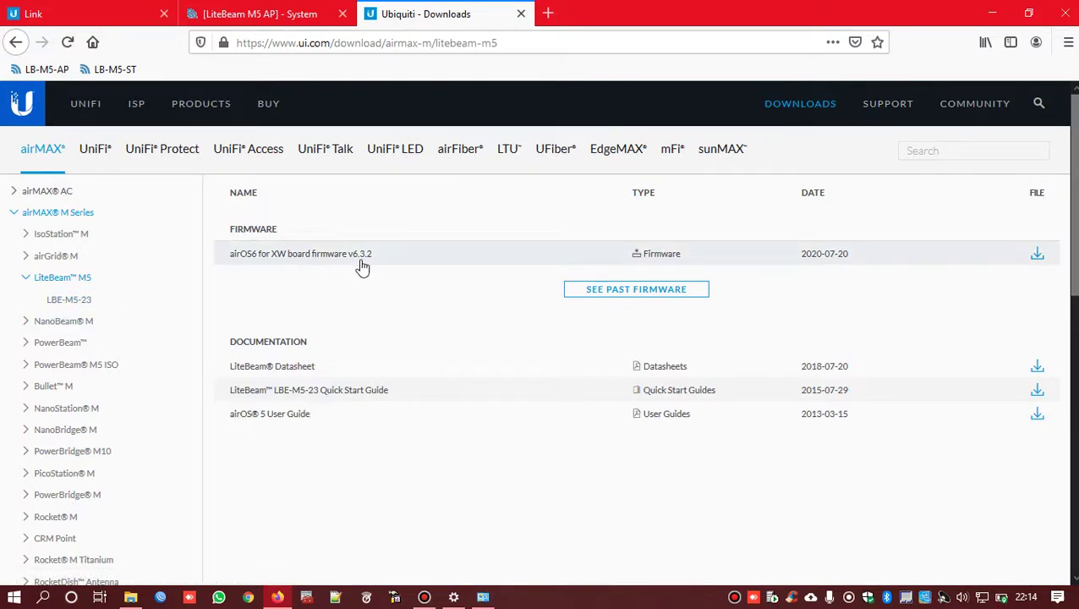
- Compare installed version 6.3.2 on the System page with the Downloads page's latest firmware
click(258, 14)
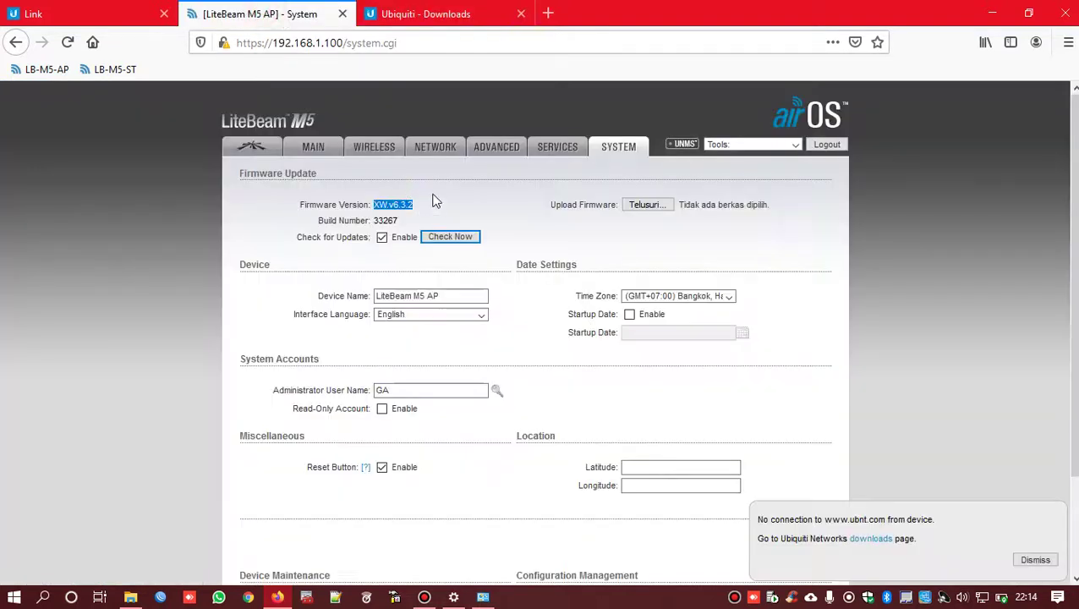
drag(426, 207, 394, 205)
click(427, 12)
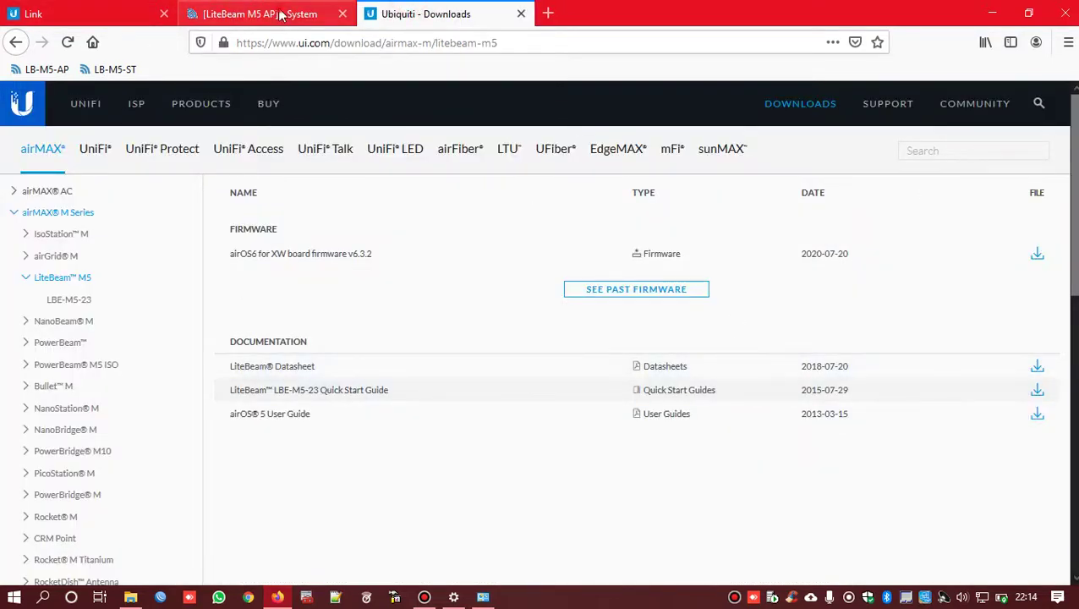
click(279, 14)
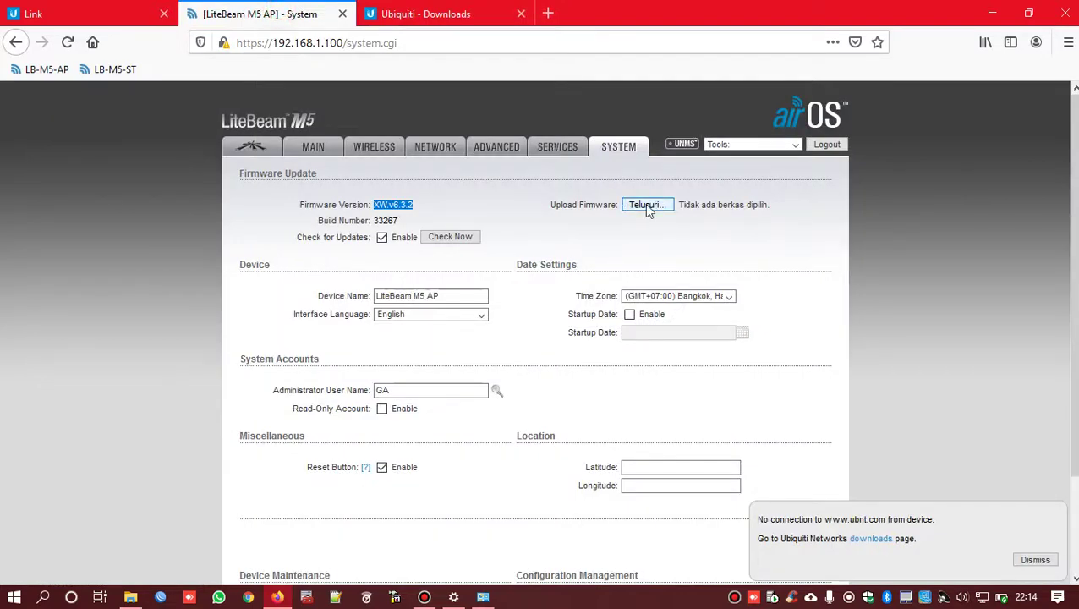
- Open the Upload Firmware file picker and cancel it without choosing a file
click(648, 207)
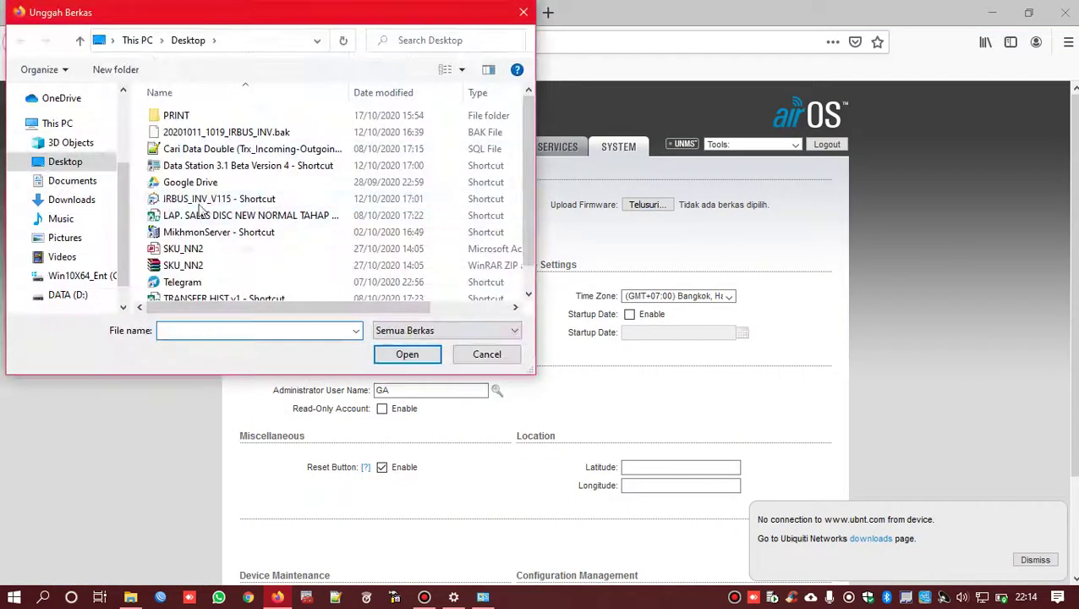
scroll(529, 156, down, 1)
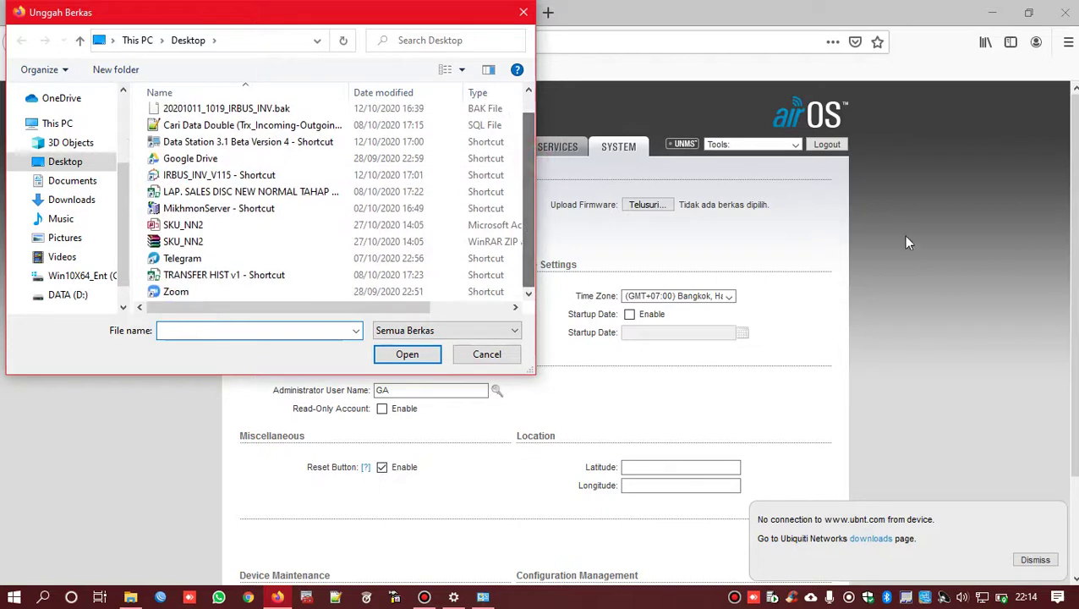
click(489, 356)
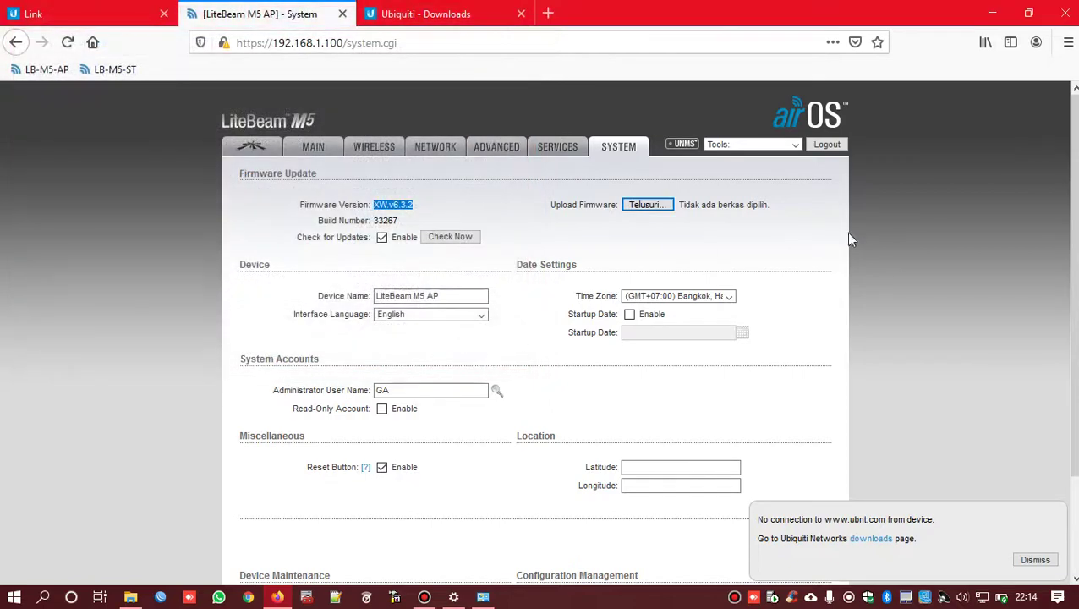
- Review the installed XW.v6.3.2 firmware and the device name LiteBeam M5 AP
scroll(320, 168, down, 3)
scroll(414, 182, up, 3)
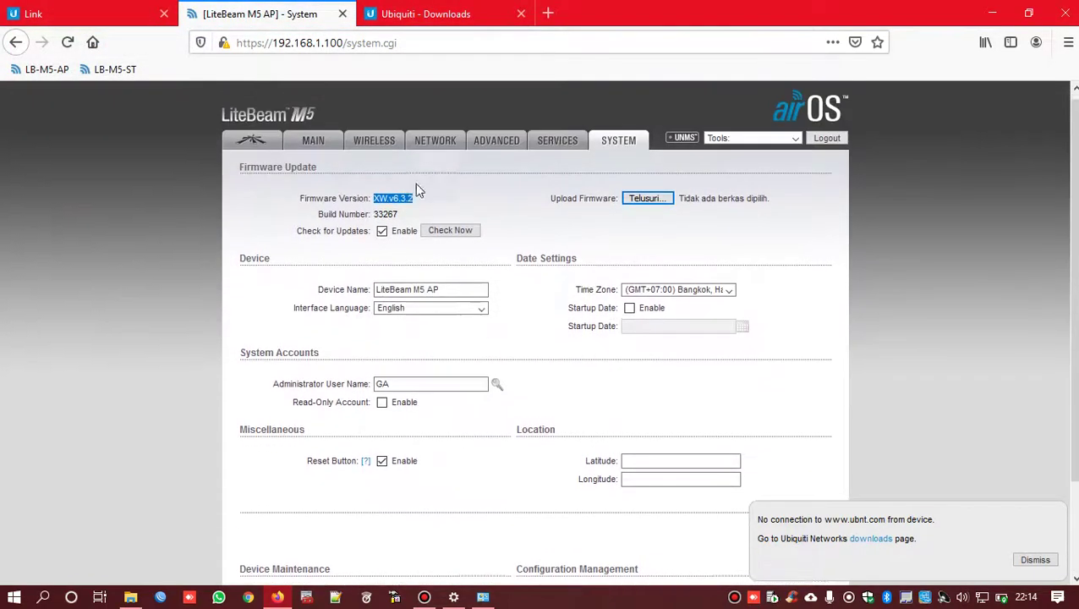
drag(433, 204, 378, 204)
scroll(608, 232, down, 3)
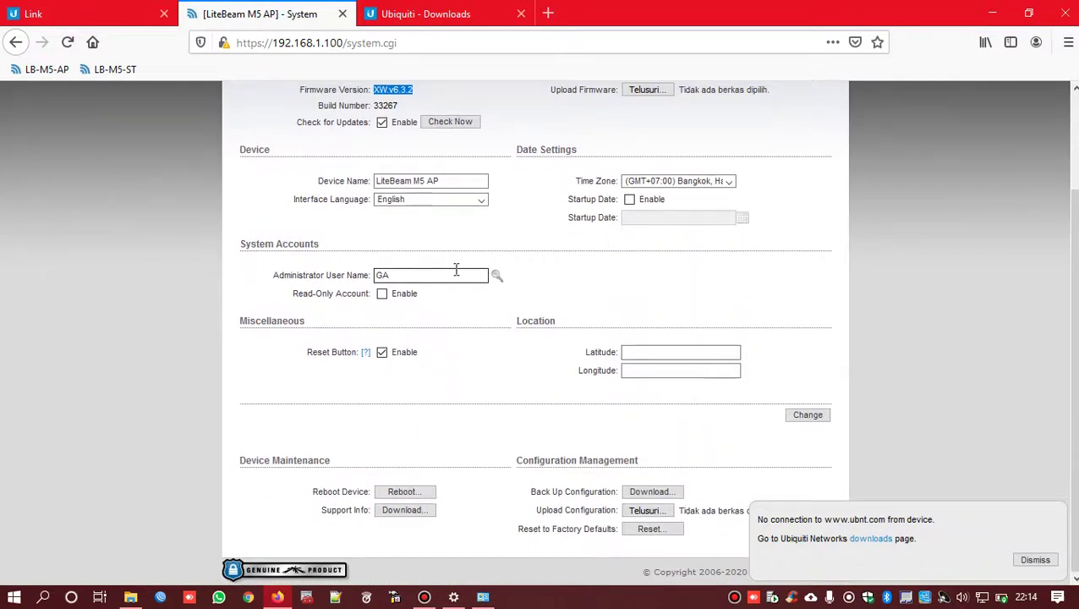
click(471, 181)
drag(472, 181, 344, 181)
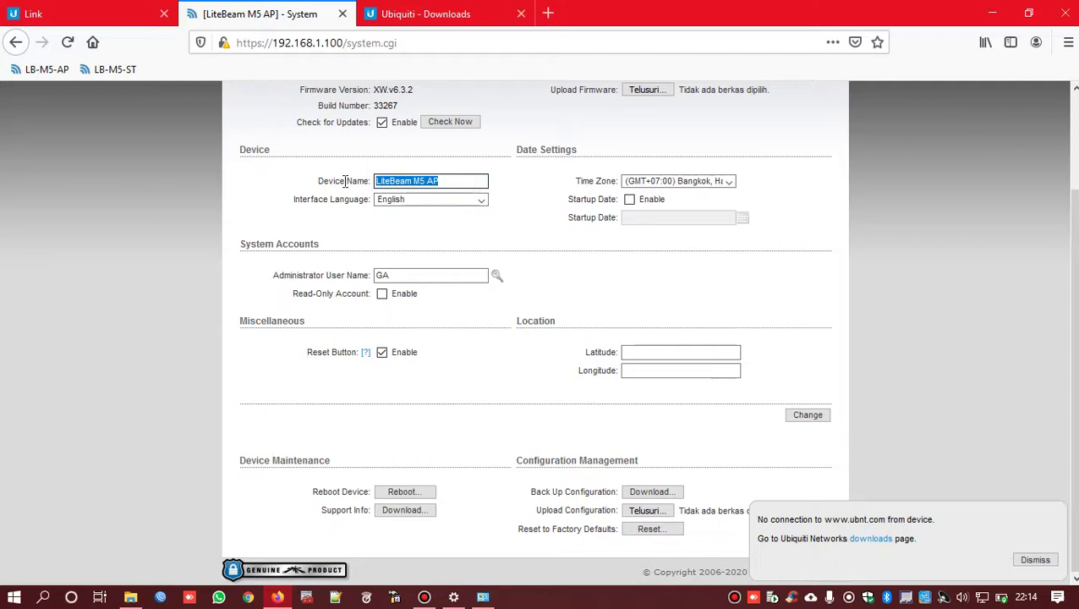
click(446, 182)
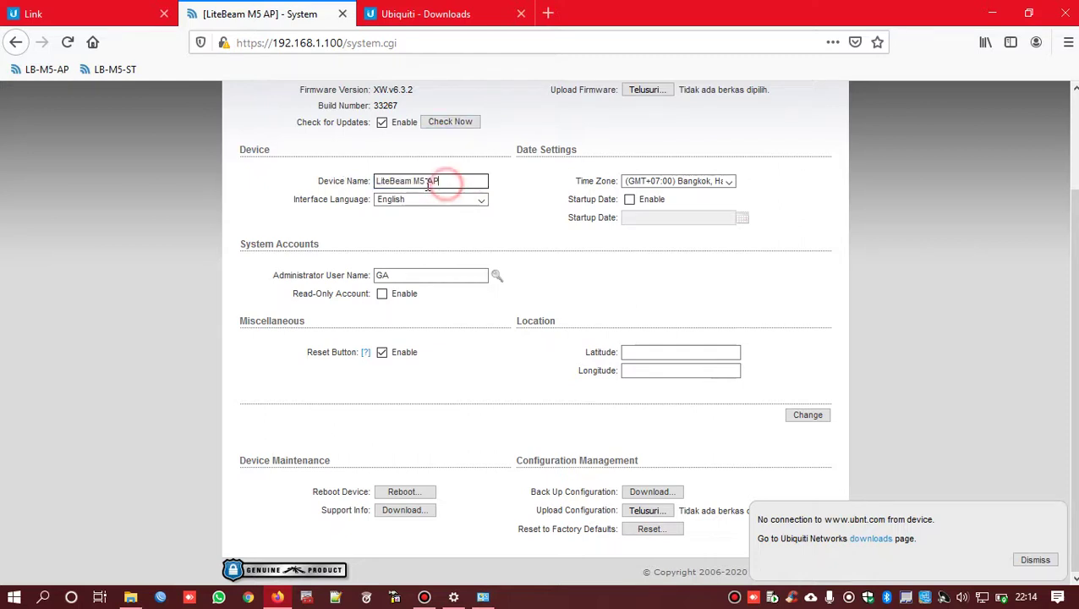
drag(424, 181, 472, 179)
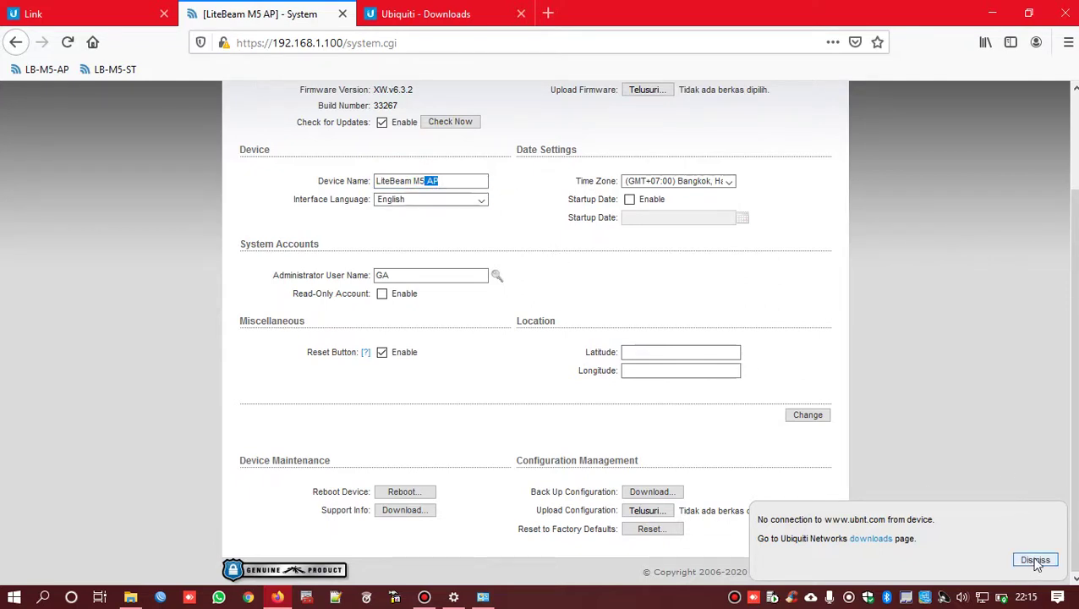
- Dismiss the no-connection notice and apply the access point's System settings with Change
click(1033, 560)
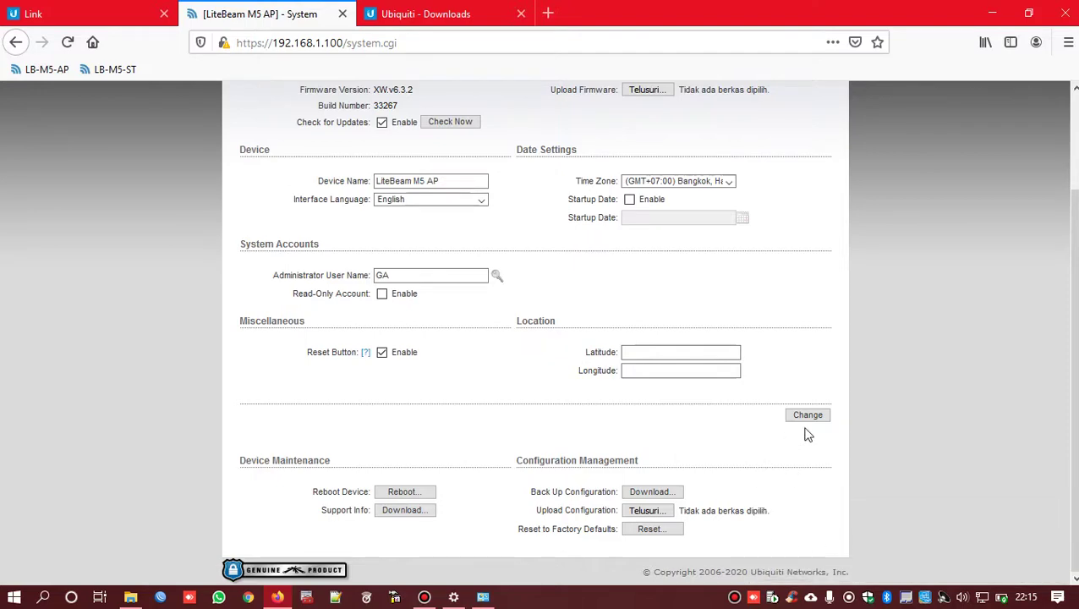
scroll(825, 402, up, 3)
scroll(825, 414, down, 3)
click(808, 414)
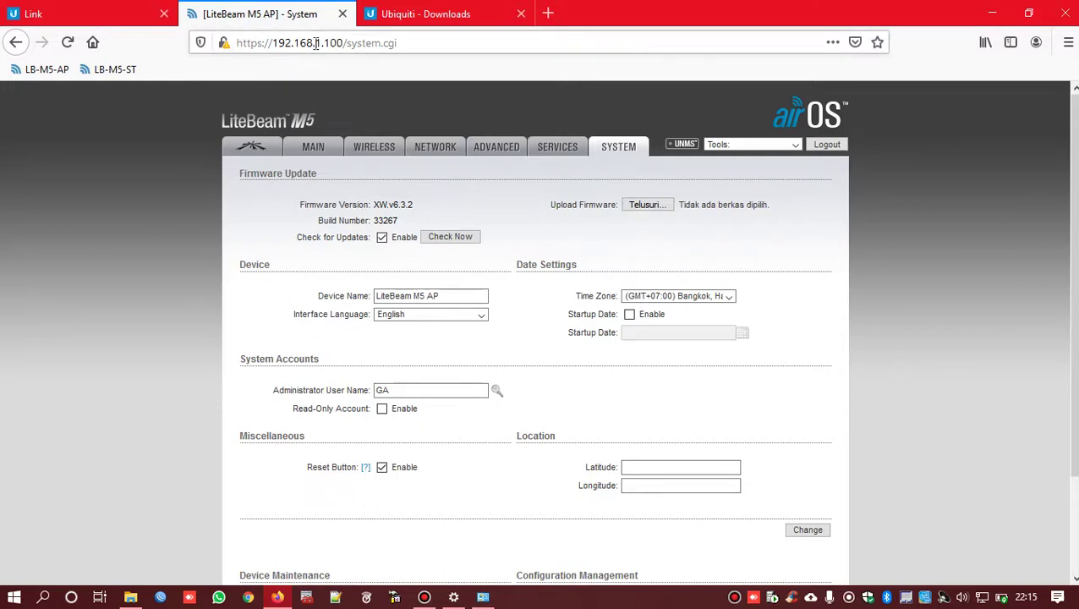
- Ping 192.168.1.100 from Command Prompt, getting a 1 ms TTL=64 reply, then return to Firefox
drag(316, 44, 440, 41)
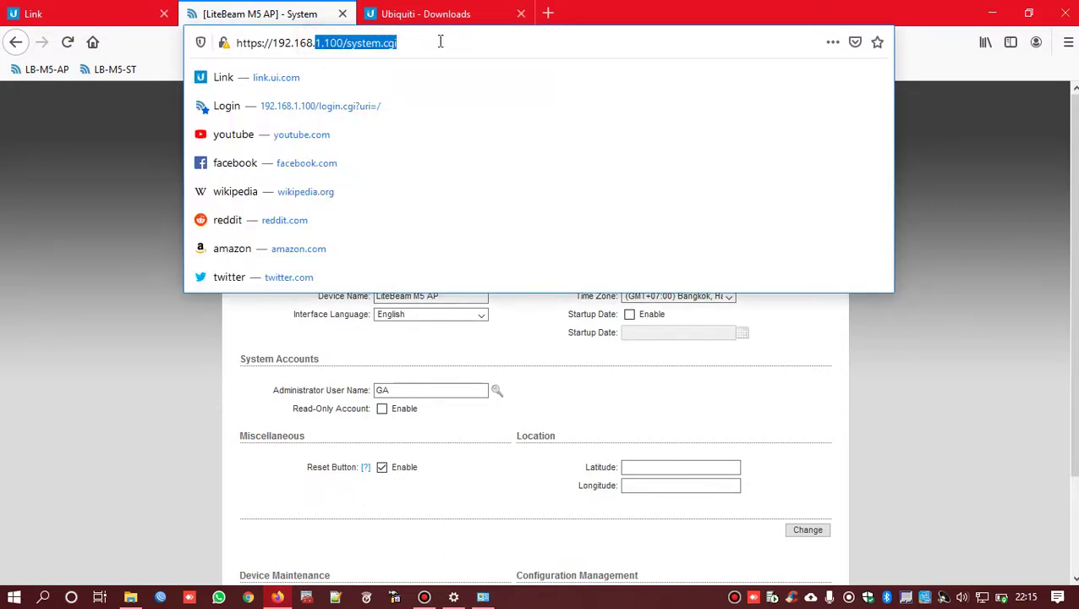
click(344, 43)
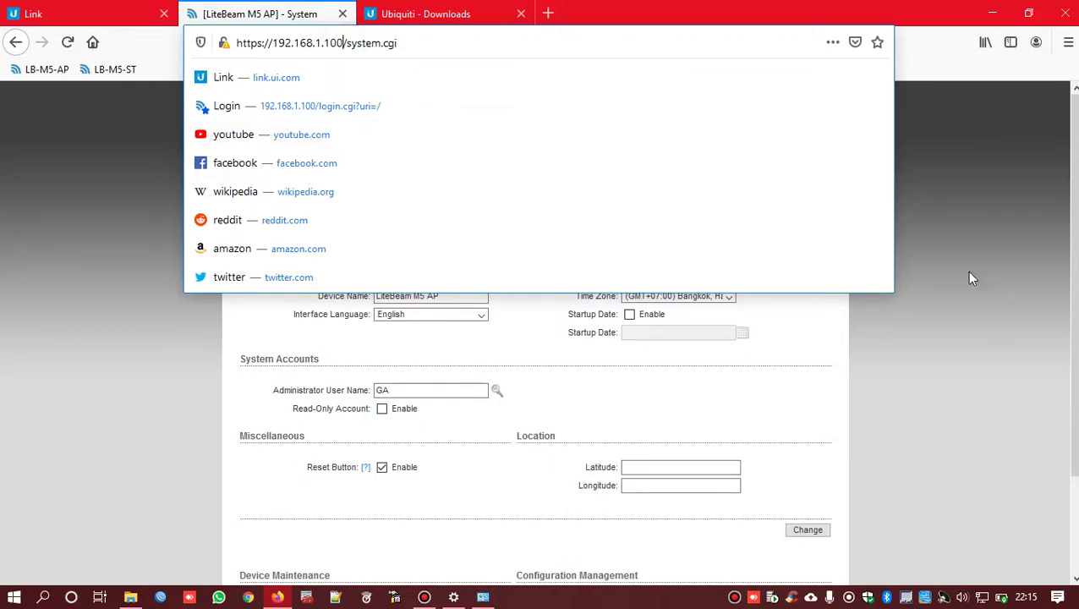
click(944, 243)
key(super+r)
text(cmd)
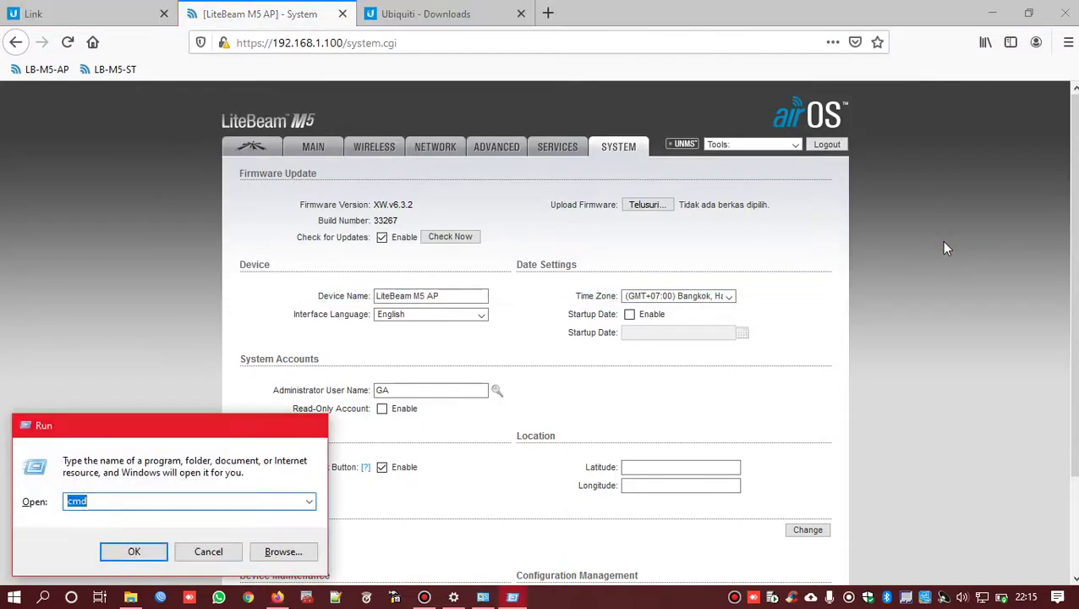
key(Return)
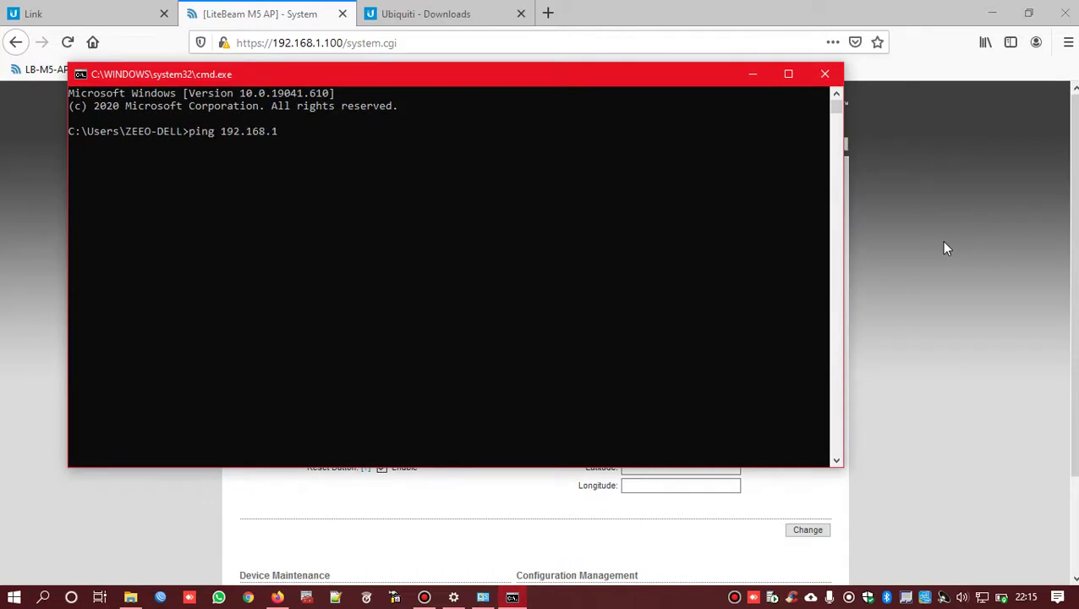
key(Return)
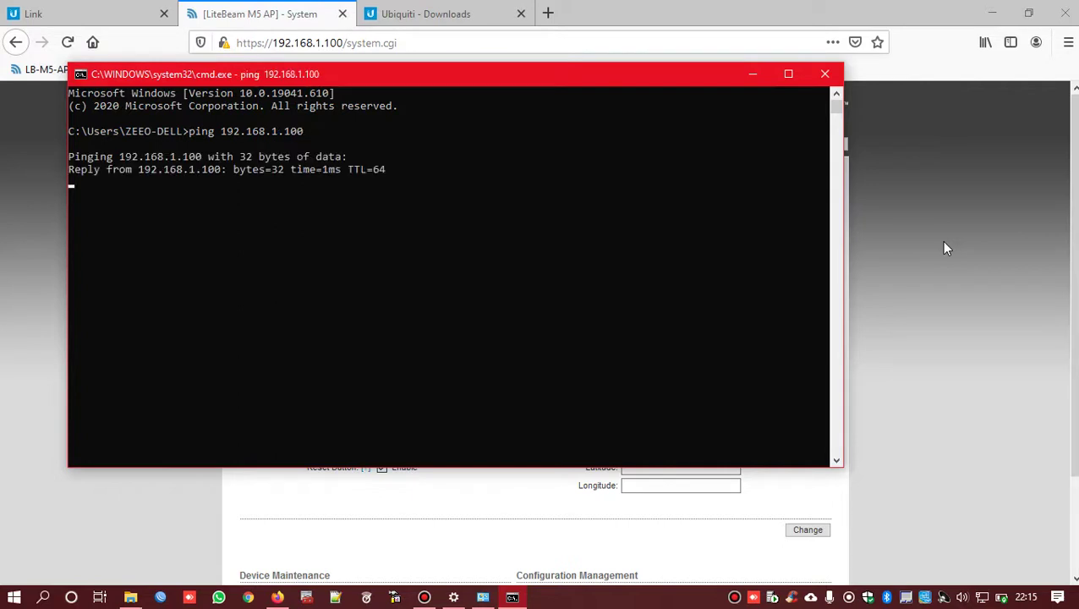
click(954, 231)
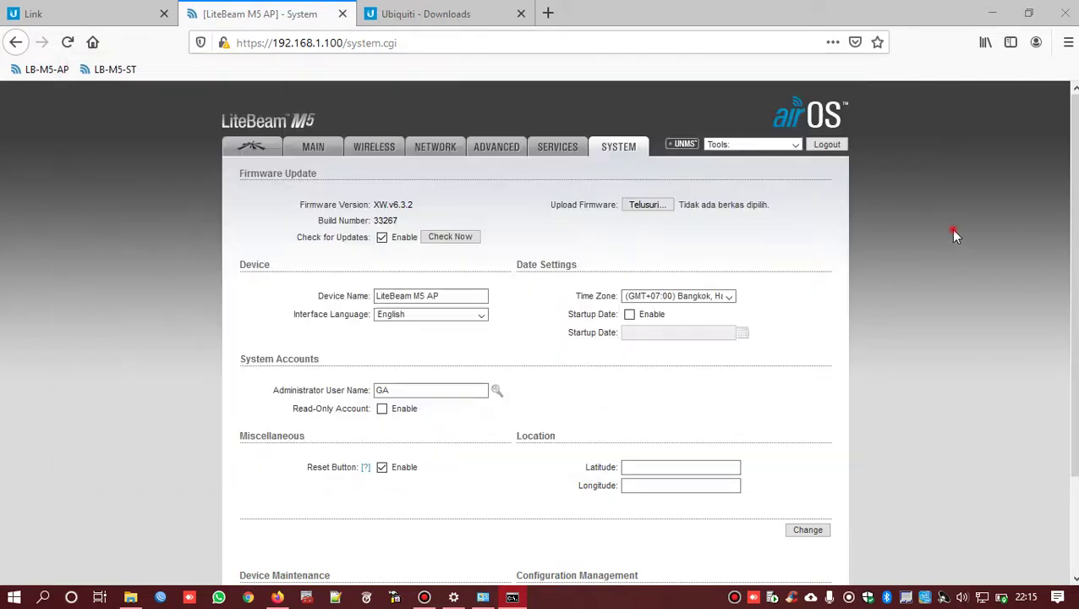
- Load the station's login page at 192.168.1.101 in the Ubiquiti Downloads tab
click(430, 15)
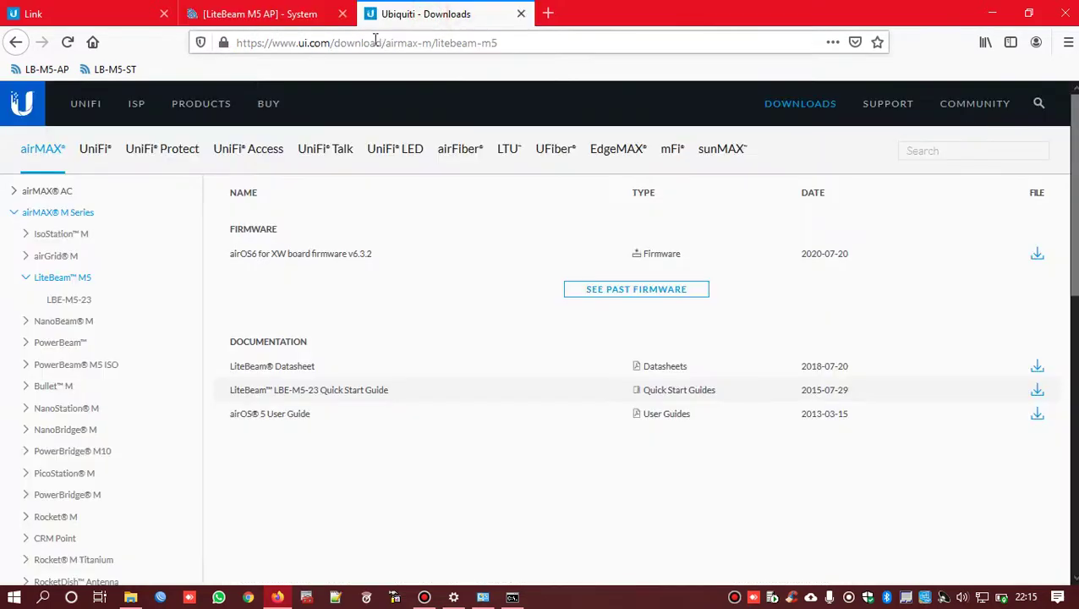
click(493, 40)
text(192)
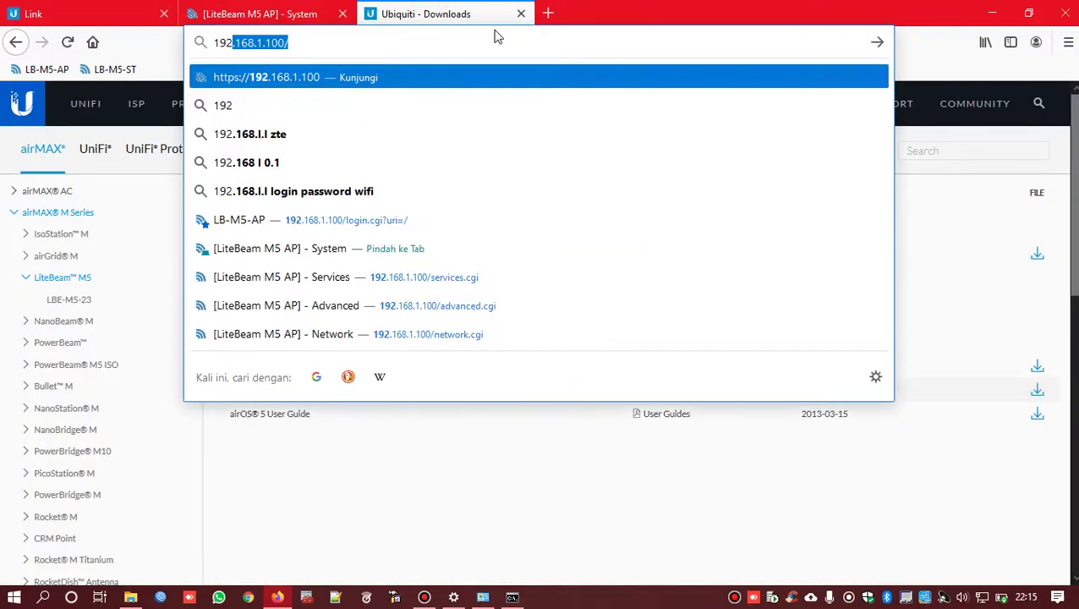
text(.168.1.)
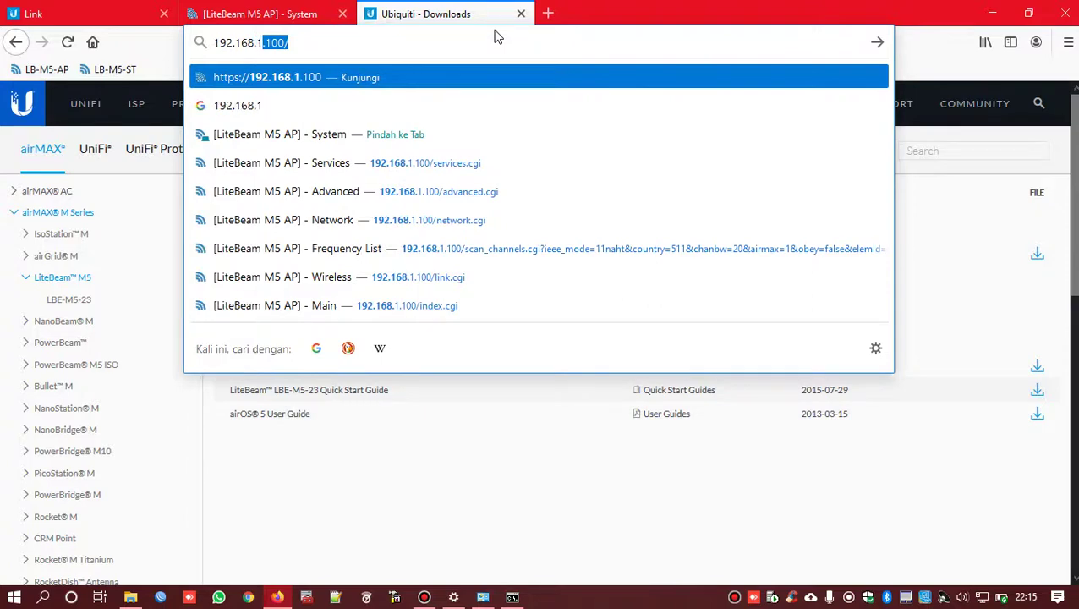
text(101)
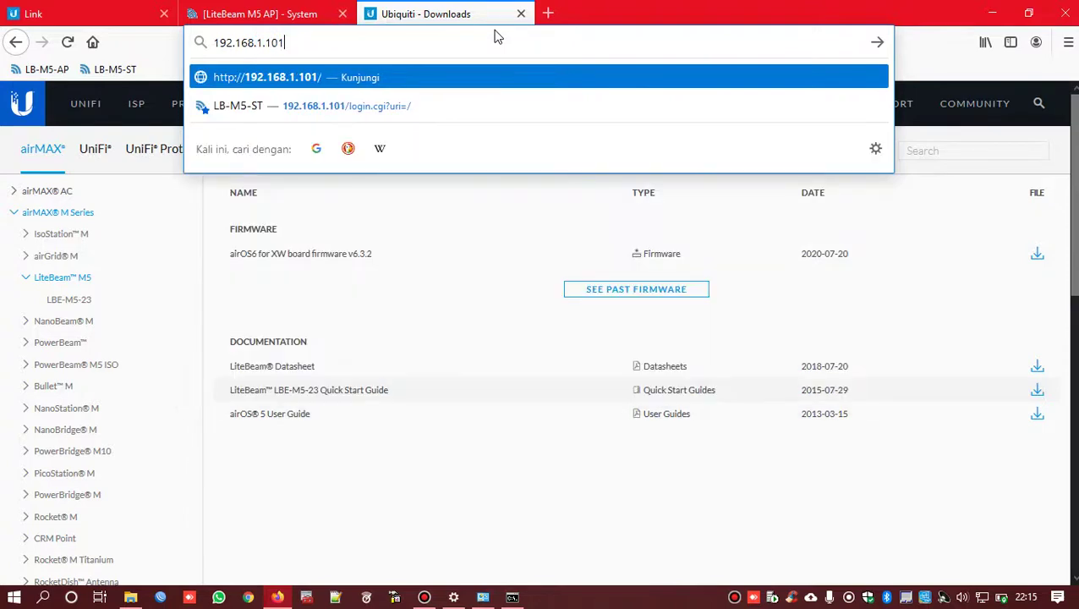
key(Return)
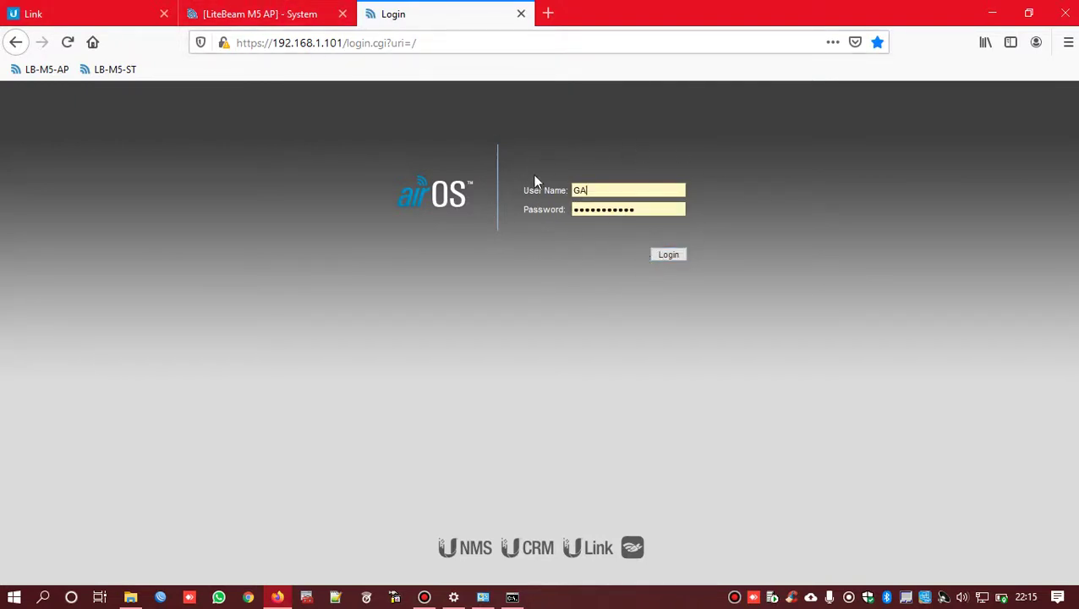
- Check the autofilled station login, then go back to the AP's System page
click(622, 189)
click(798, 150)
double_click(648, 210)
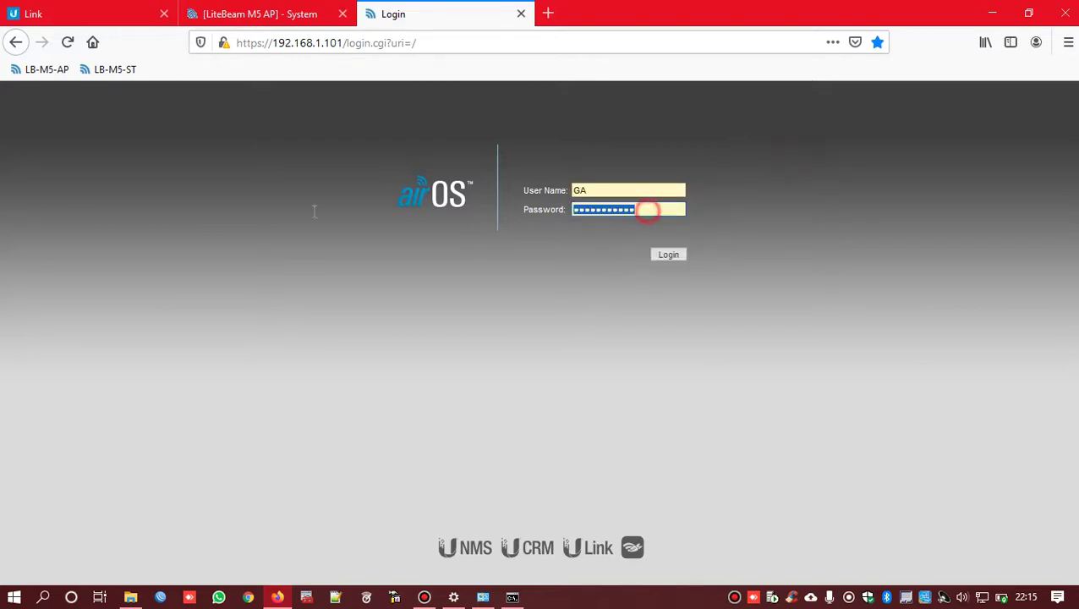
click(235, 5)
scroll(568, 313, down, 2)
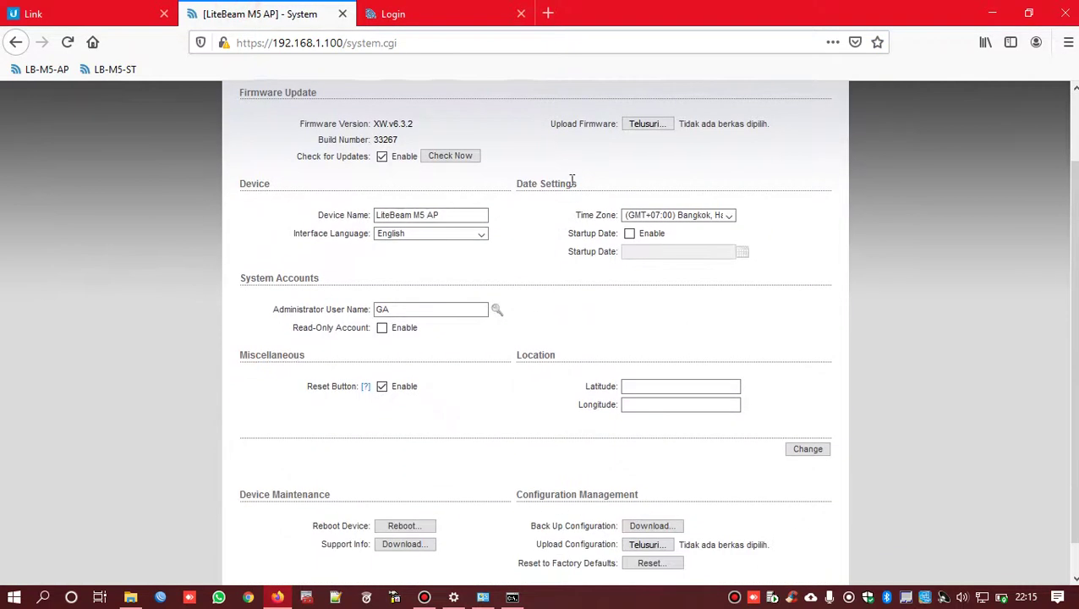
scroll(575, 212, up, 2)
scroll(507, 249, down, 3)
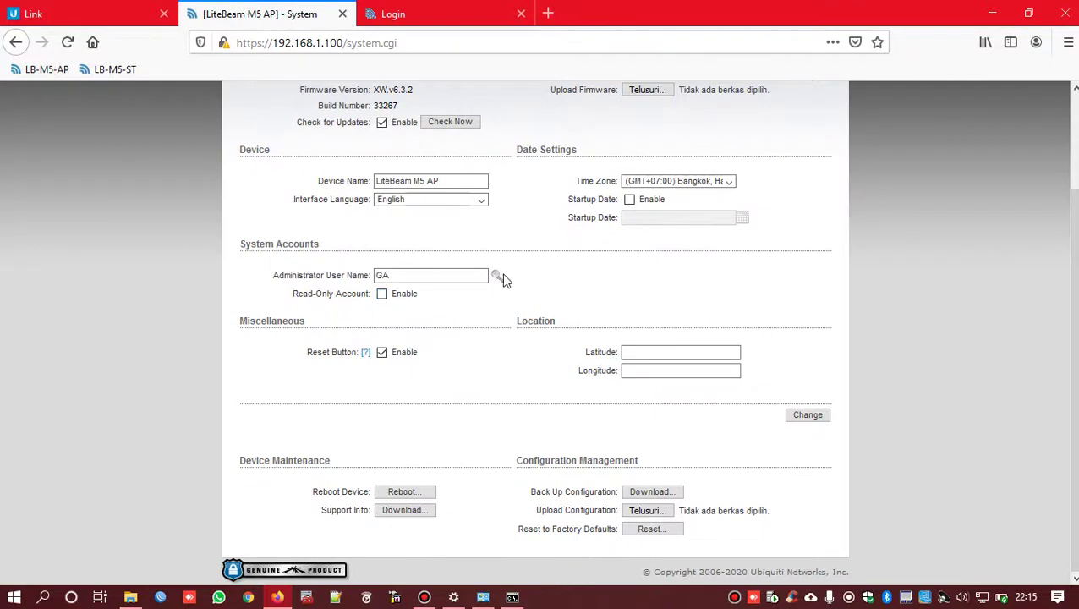
- Replace the AP administrator user name GA with ubnt and enter the current password
click(497, 276)
click(682, 295)
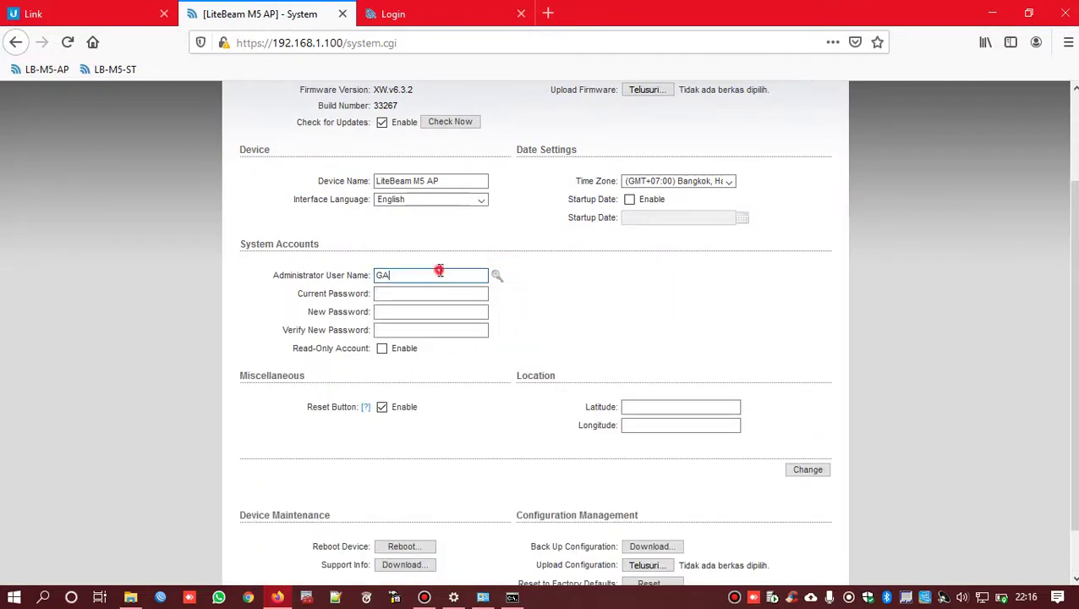
drag(435, 270, 321, 273)
click(401, 295)
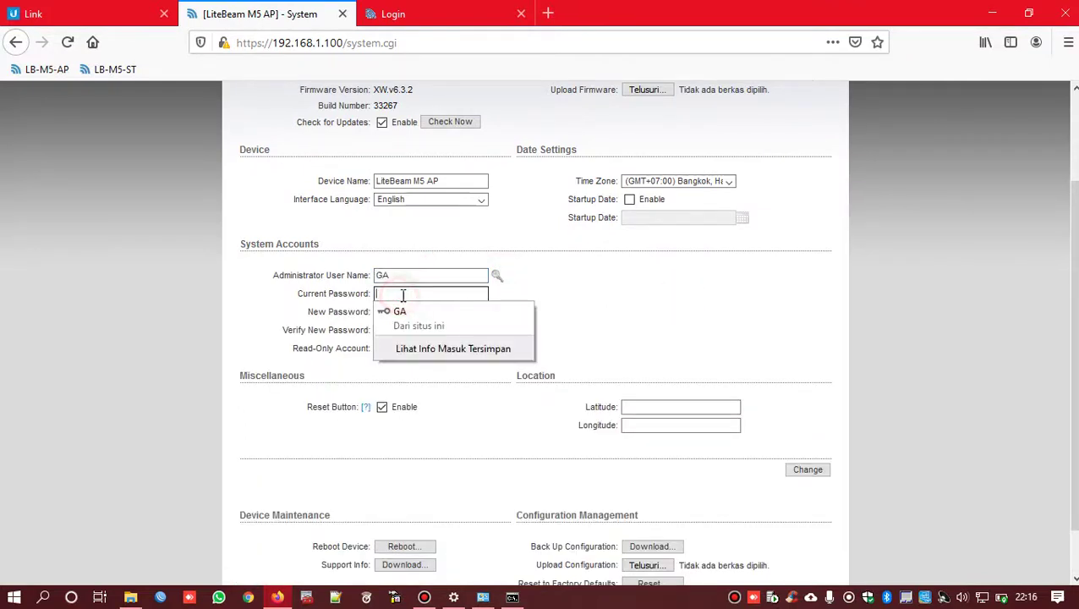
double_click(415, 273)
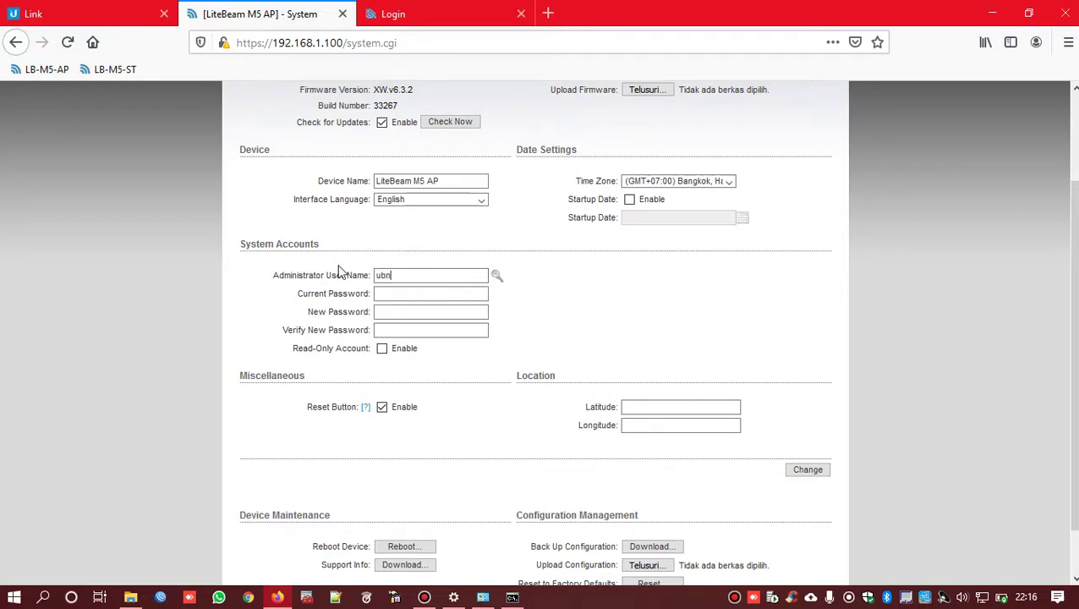
text(ubnt)
key(Tab)
text(u)
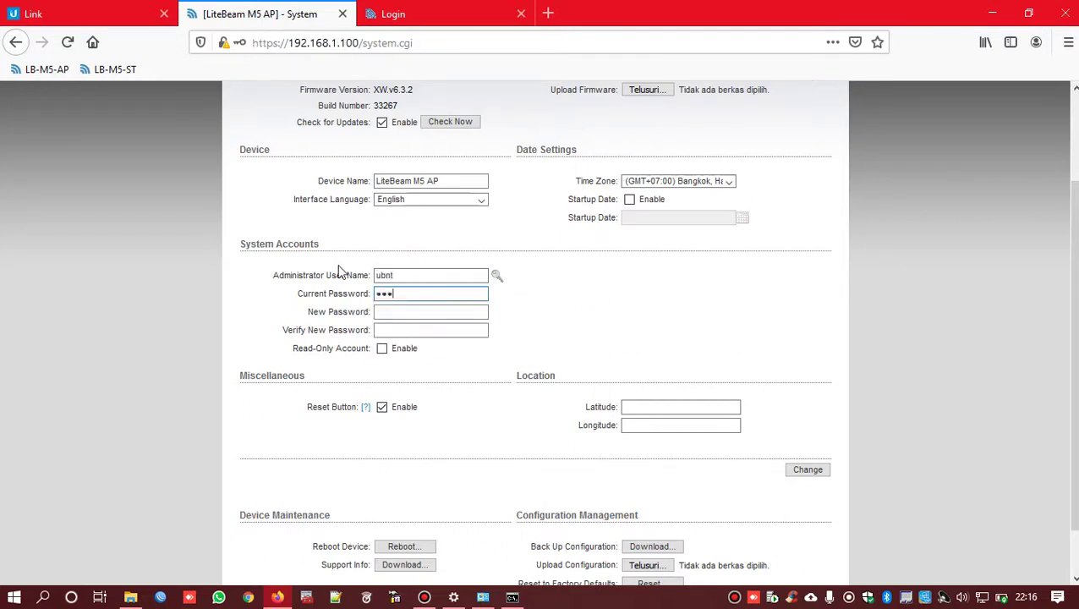
text(bnt)
key(Tab)
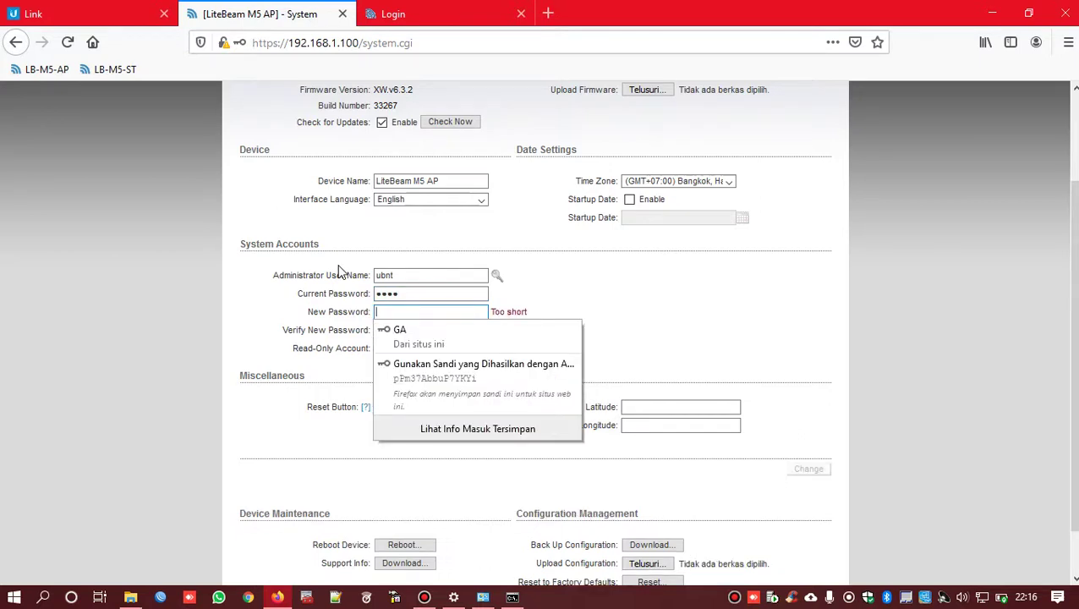
click(645, 315)
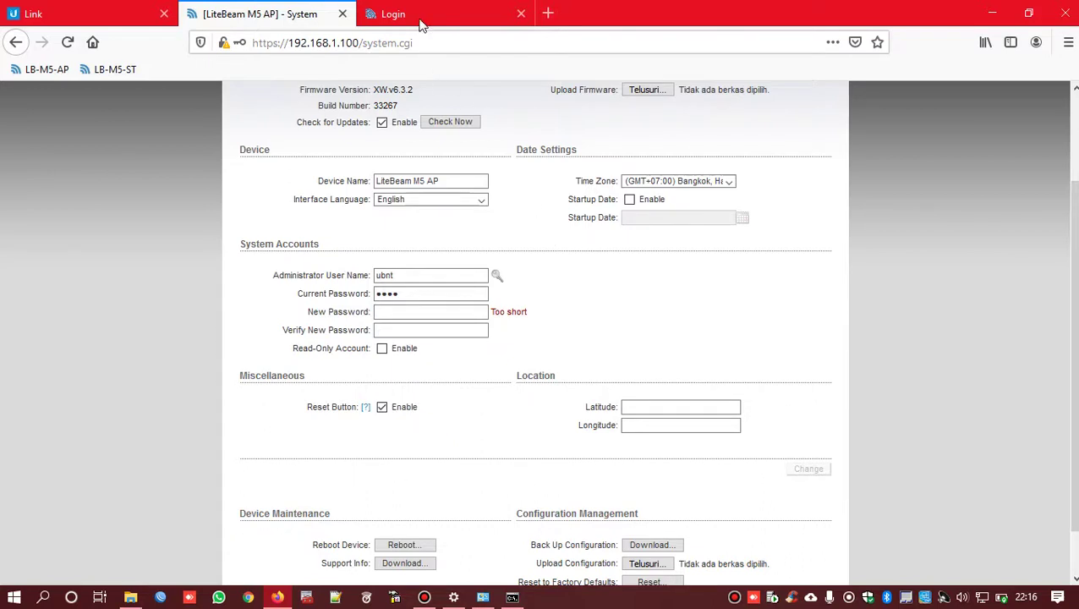
click(423, 14)
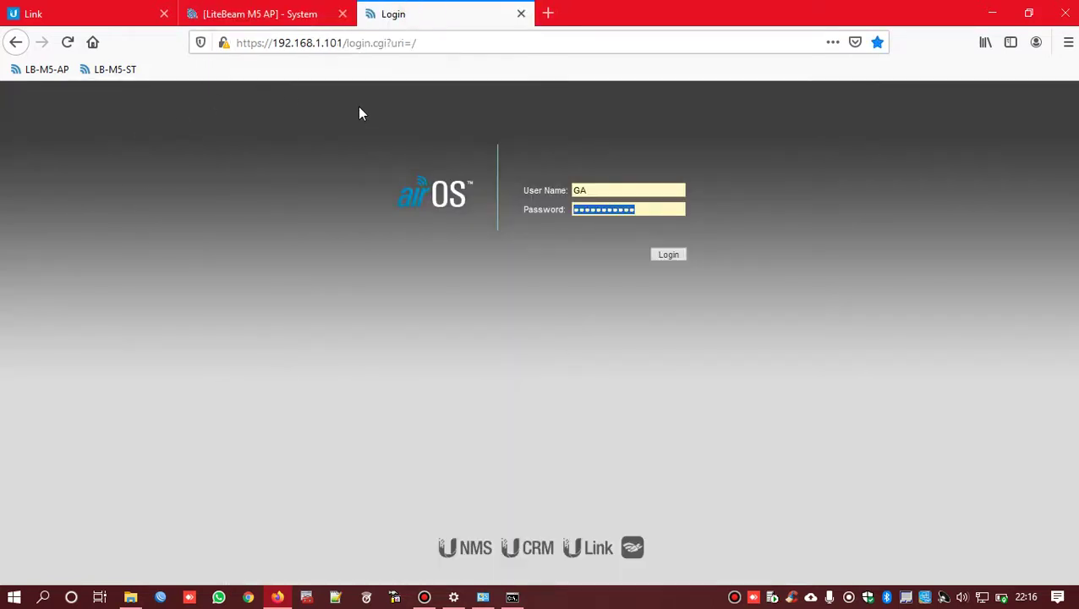
- Log in to the station at 192.168.1.101 and show its Wireless page: Station mode, SSID M5.1
click(424, 597)
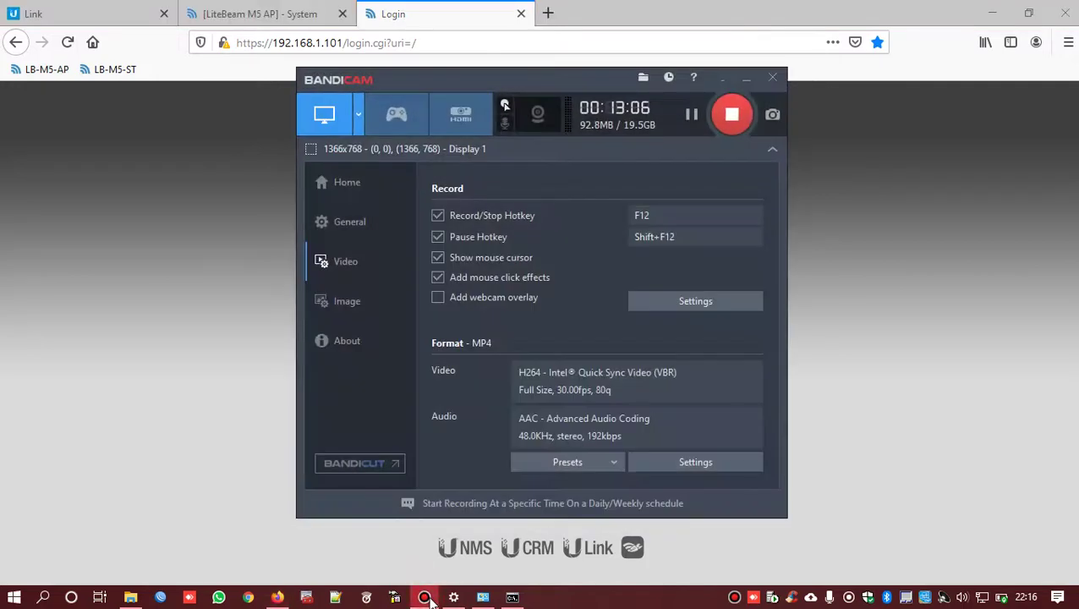
click(425, 597)
click(851, 373)
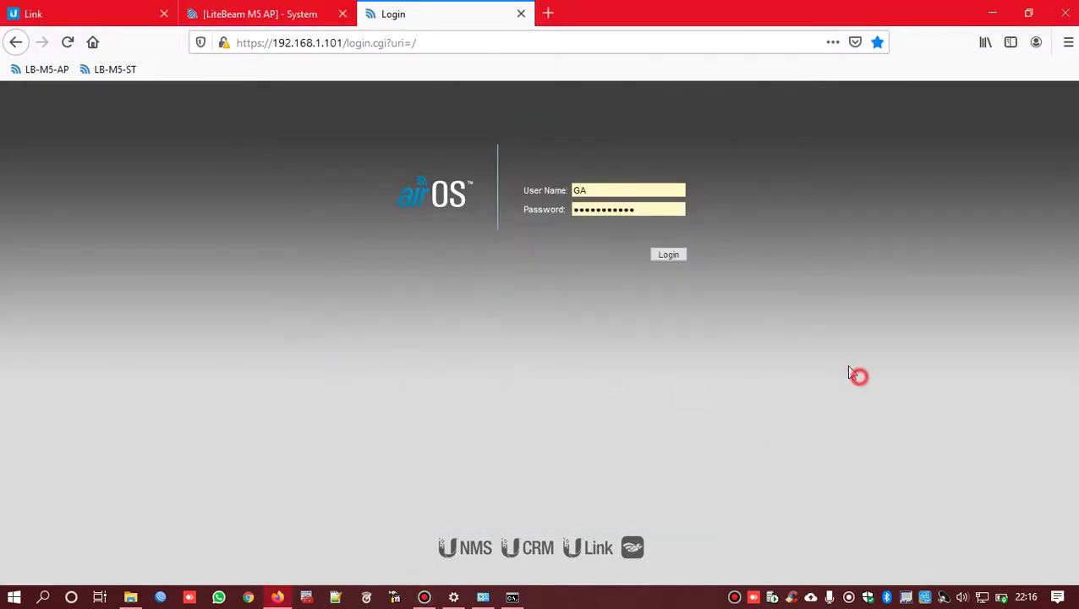
click(668, 254)
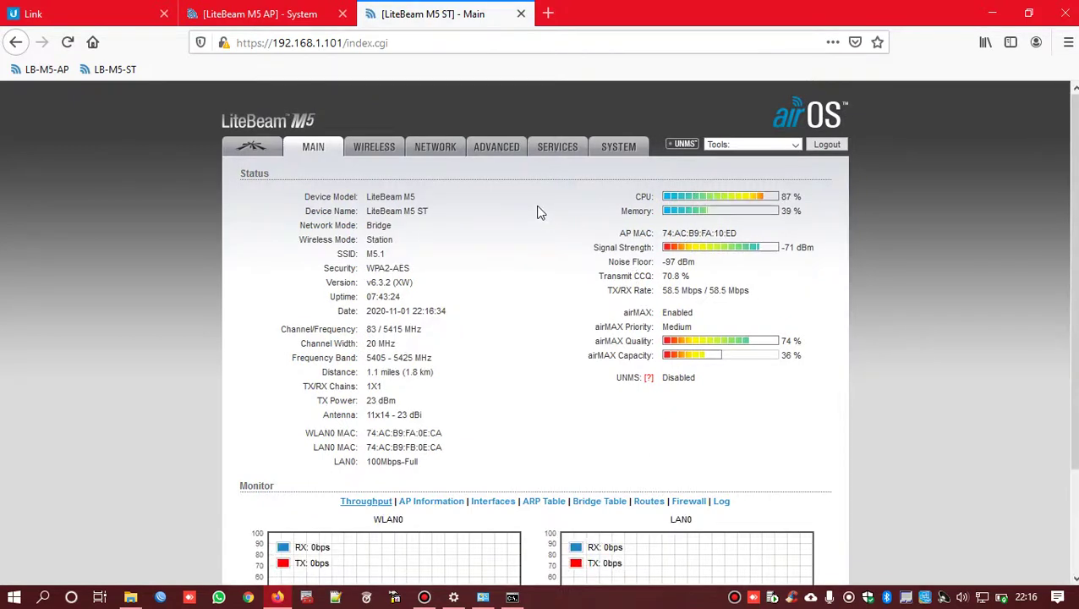
click(374, 147)
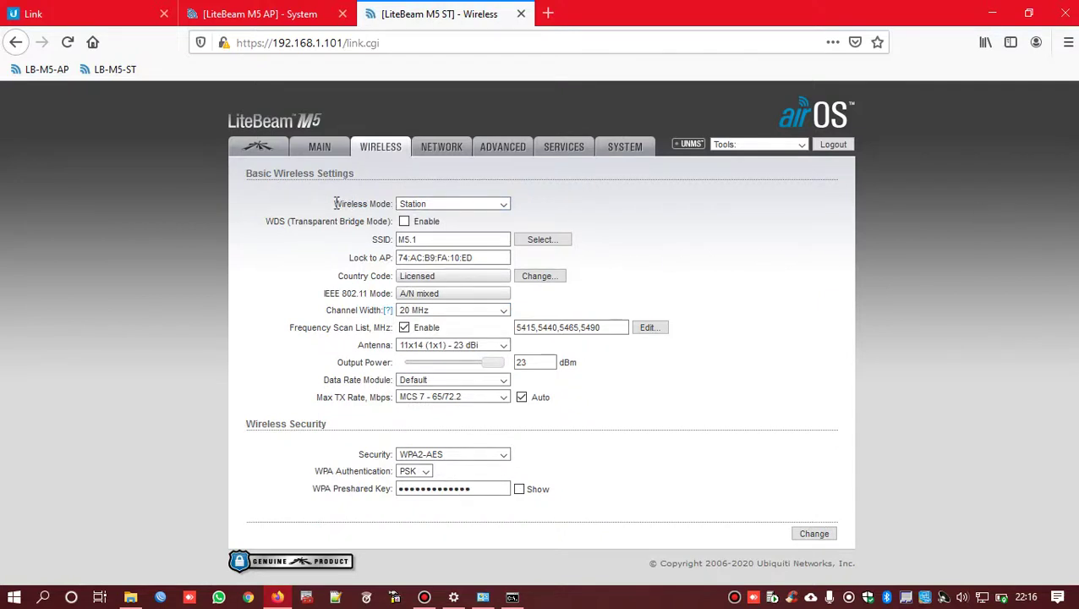
- Keep the station's Wireless Mode as Station, check SSID M5.1, then return to the AP's System page
drag(335, 204, 391, 208)
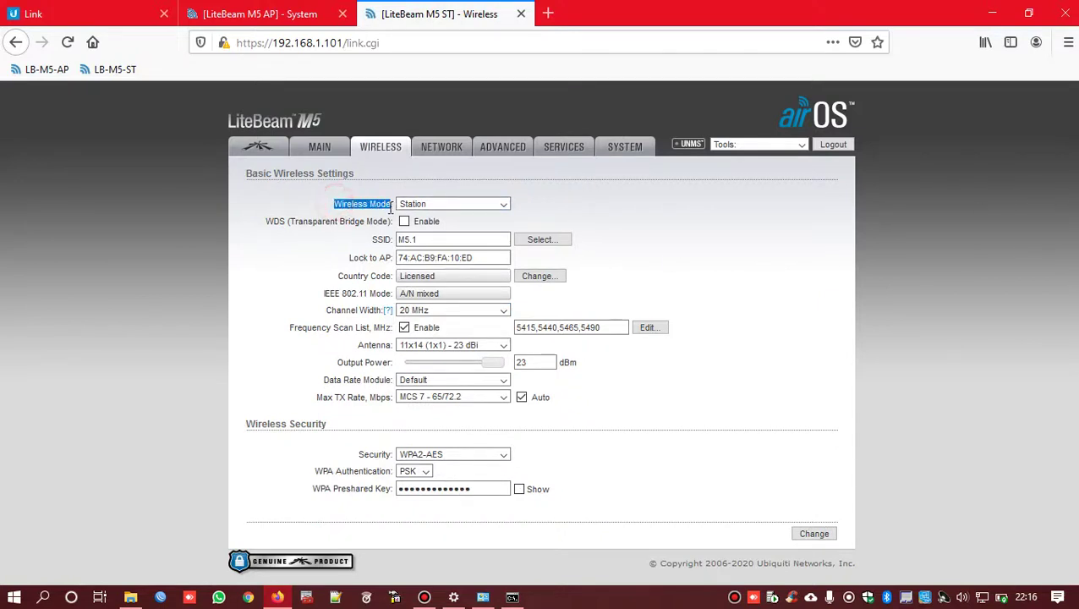
click(442, 204)
click(446, 208)
click(412, 242)
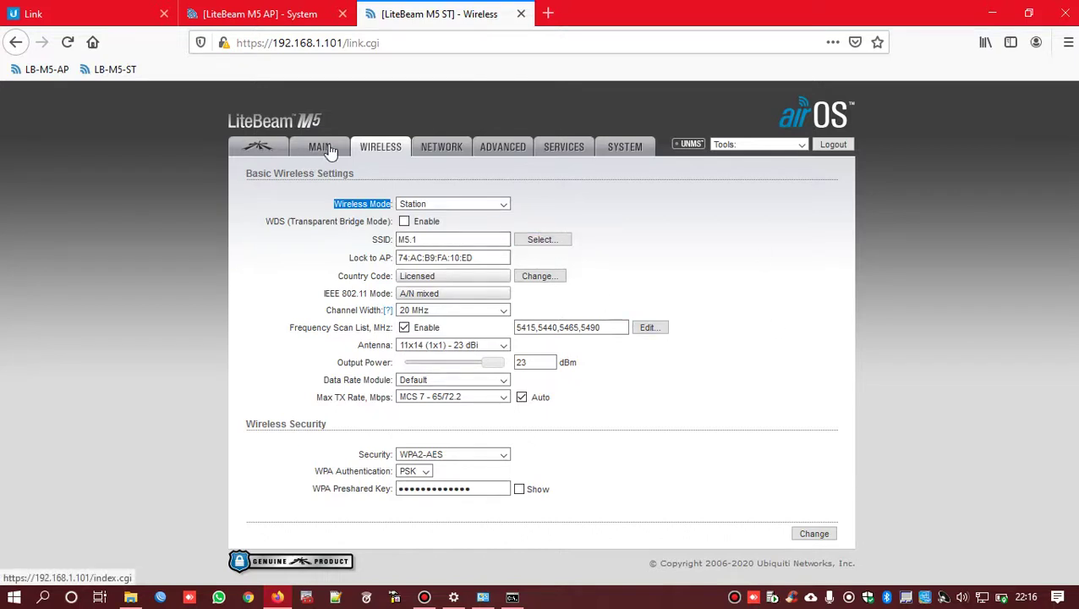
click(279, 15)
scroll(406, 203, up, 3)
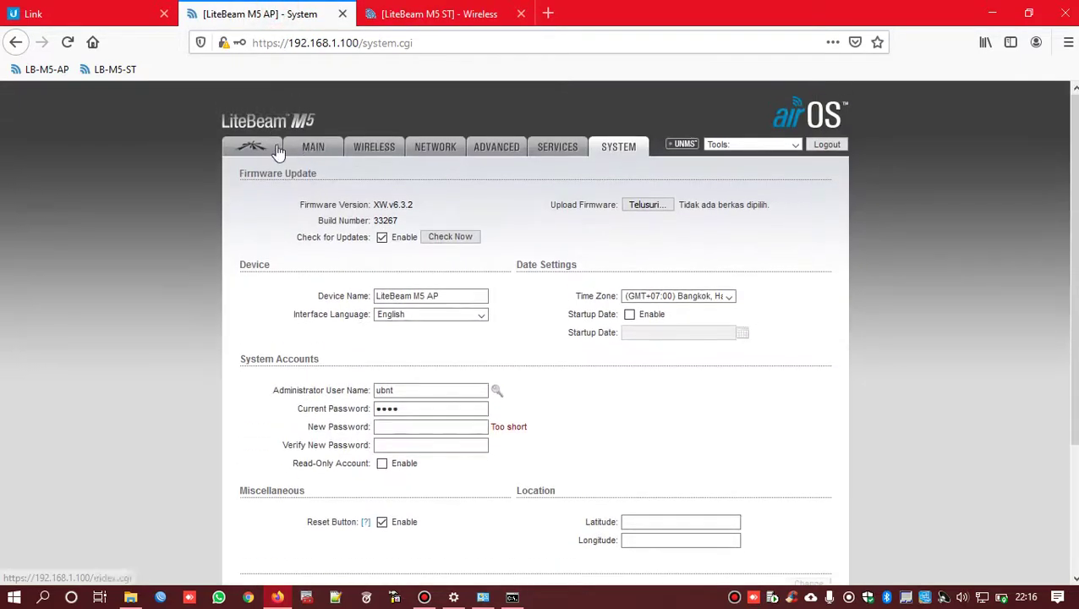
- View the AP's airMAX settings, decline saving the password, and switch back to the station's Wireless tab
click(279, 151)
click(439, 181)
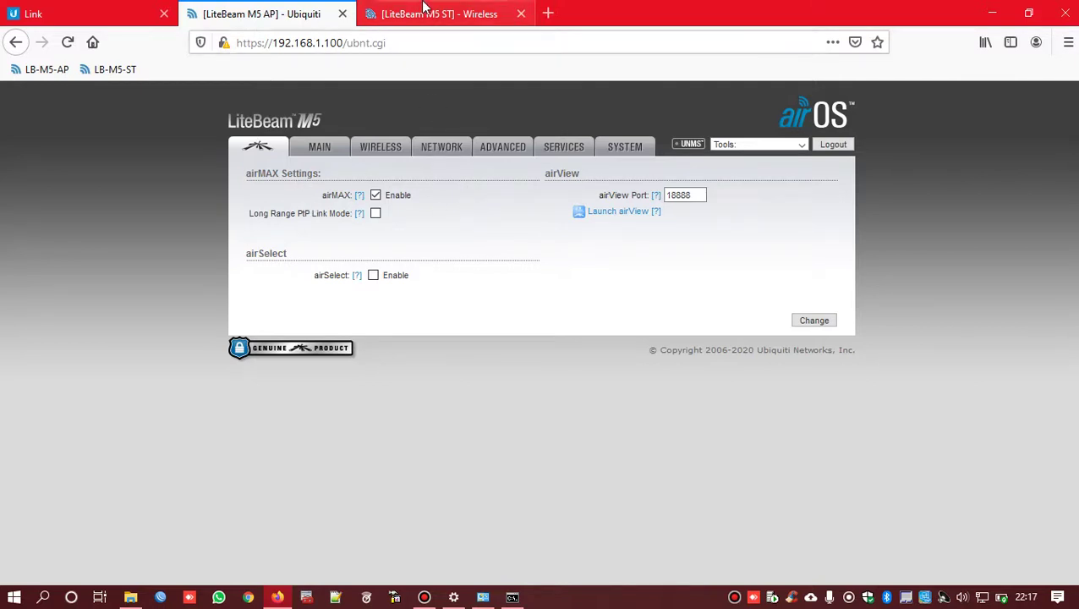
click(447, 18)
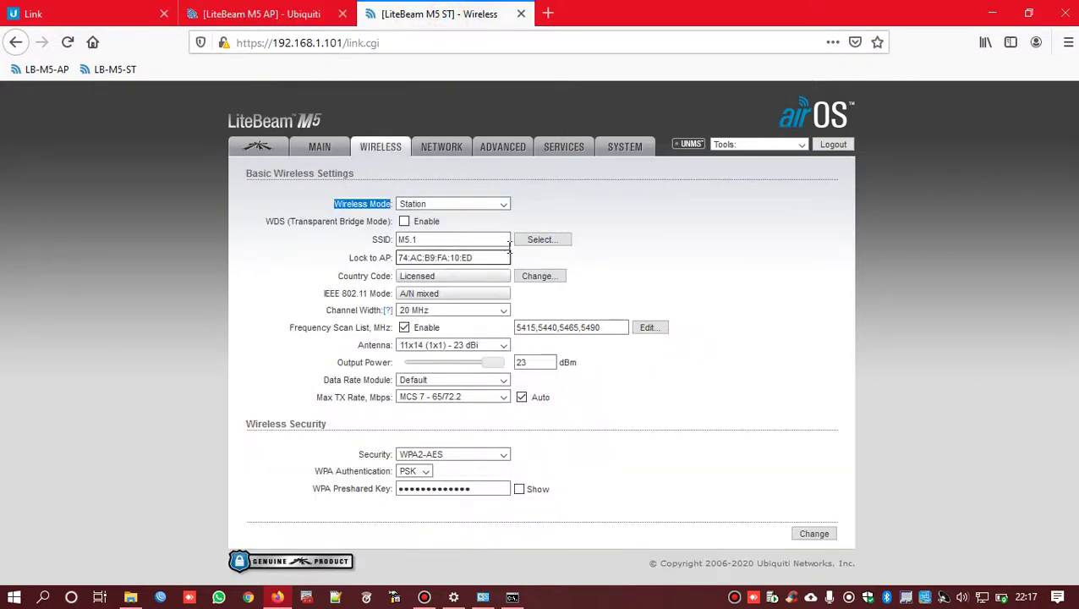
- Run a site survey and locate the LiteBeam M5 AP with SSID M5.1 in the results
click(738, 243)
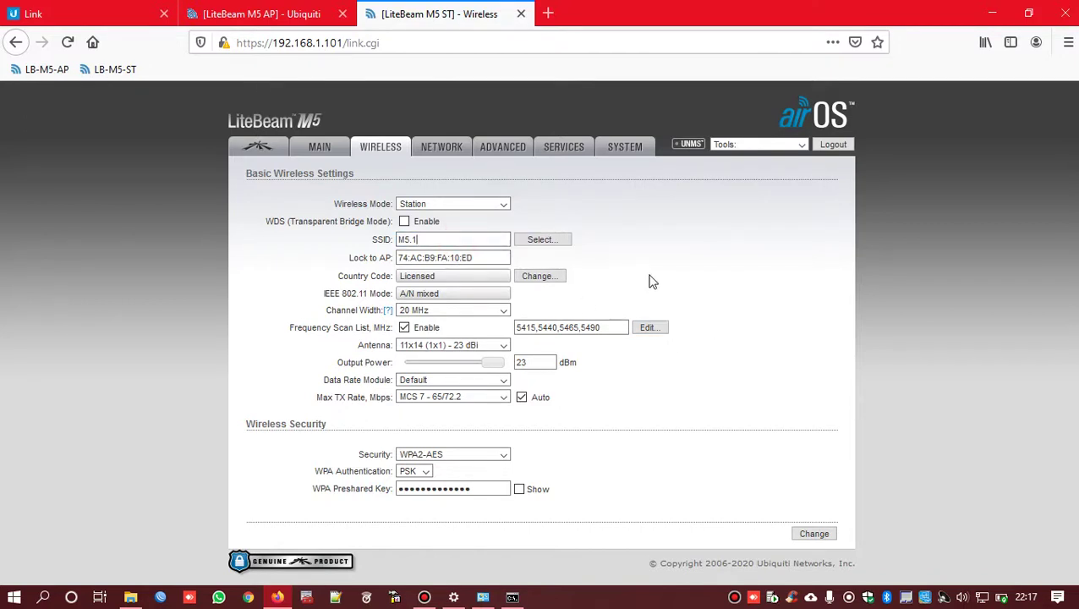
click(541, 241)
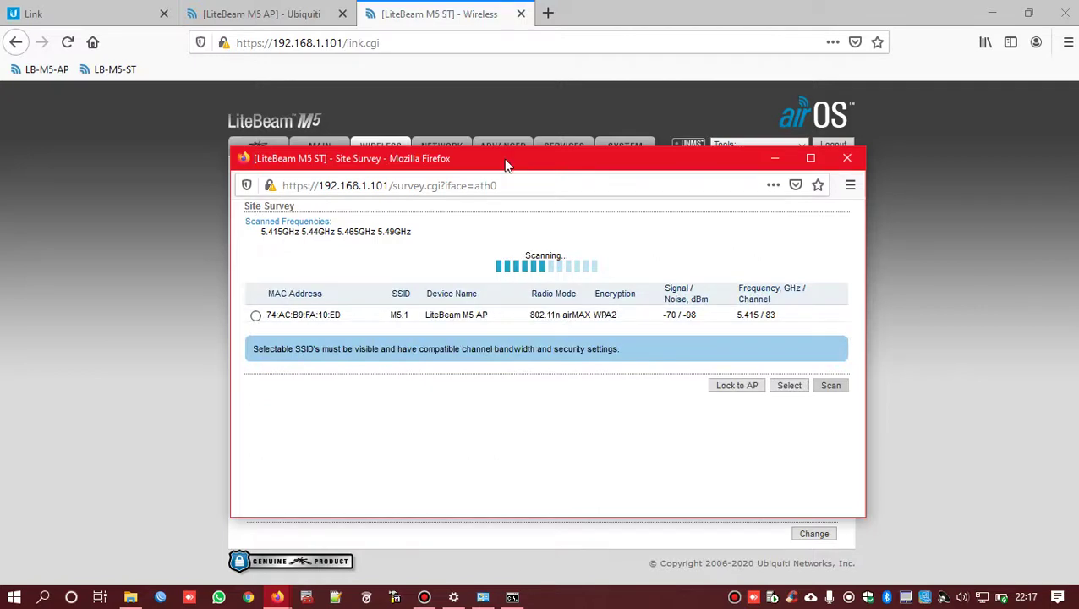
drag(501, 152, 596, 135)
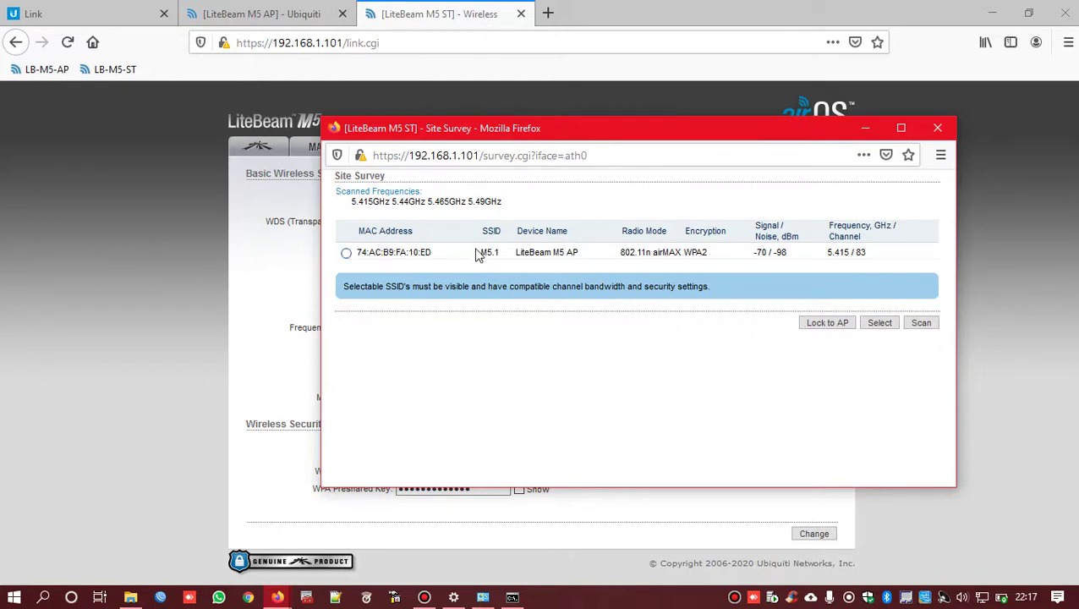
drag(478, 258, 497, 255)
drag(515, 253, 579, 255)
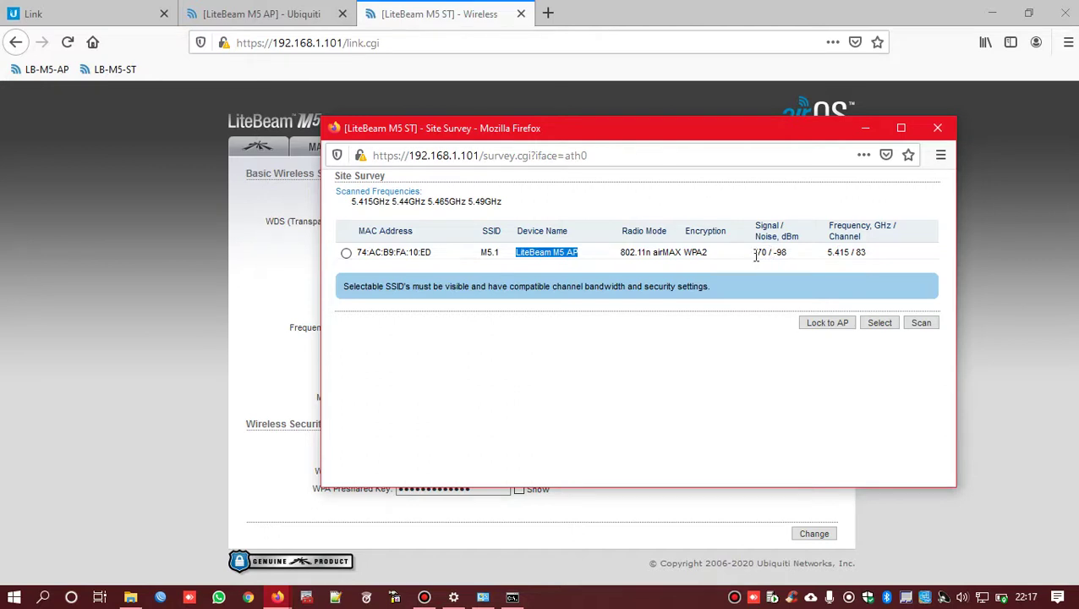
drag(753, 253, 765, 255)
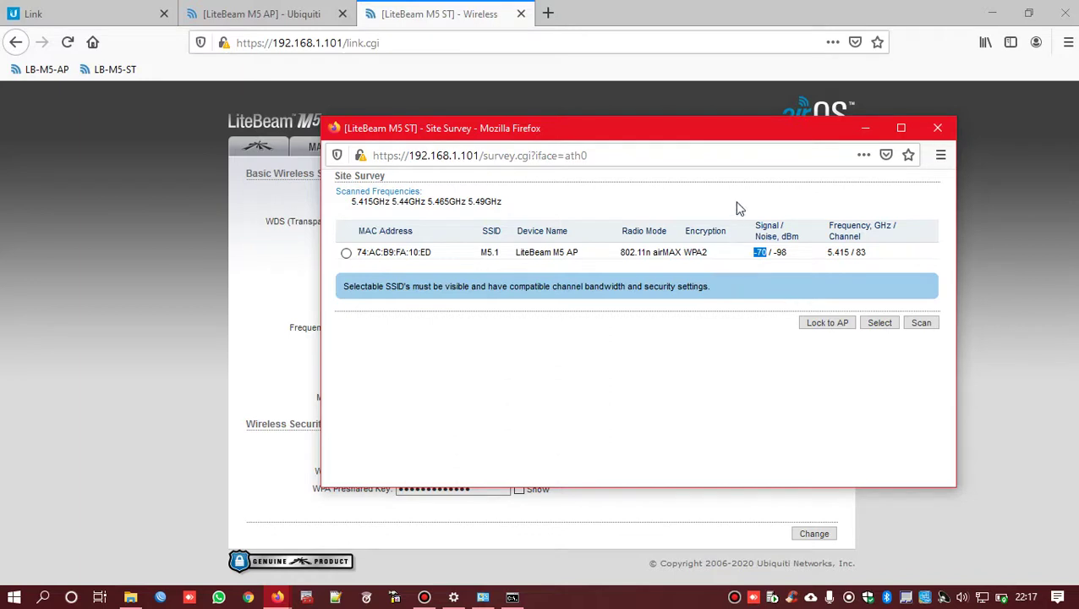
- Note the AP's -70 dBm signal on channel 83 (5.415 GHz) and select it for the station's SSID
click(757, 258)
double_click(756, 256)
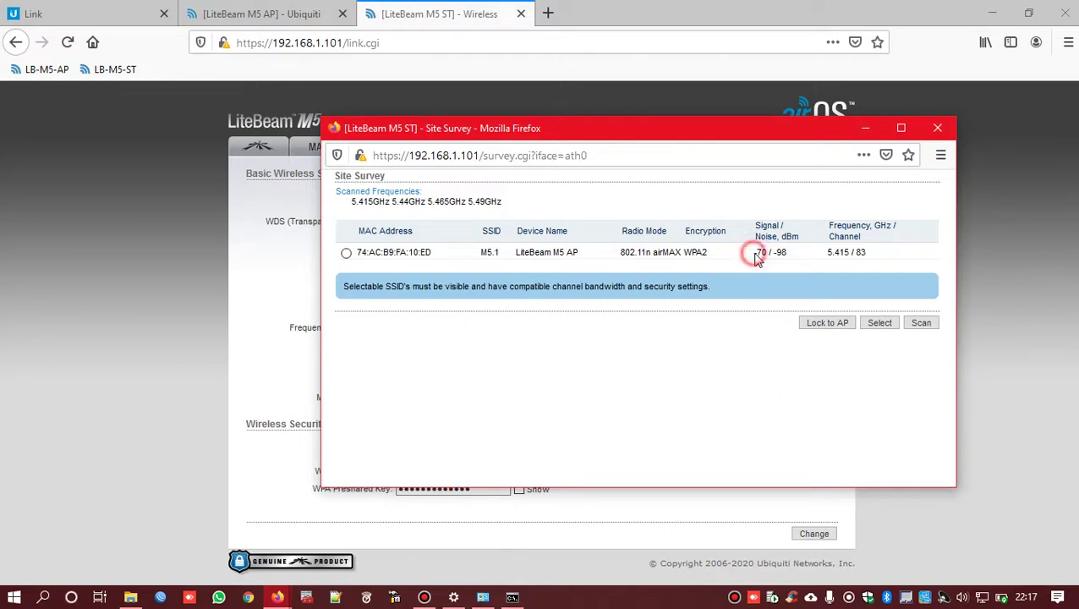
double_click(857, 252)
drag(824, 253, 851, 259)
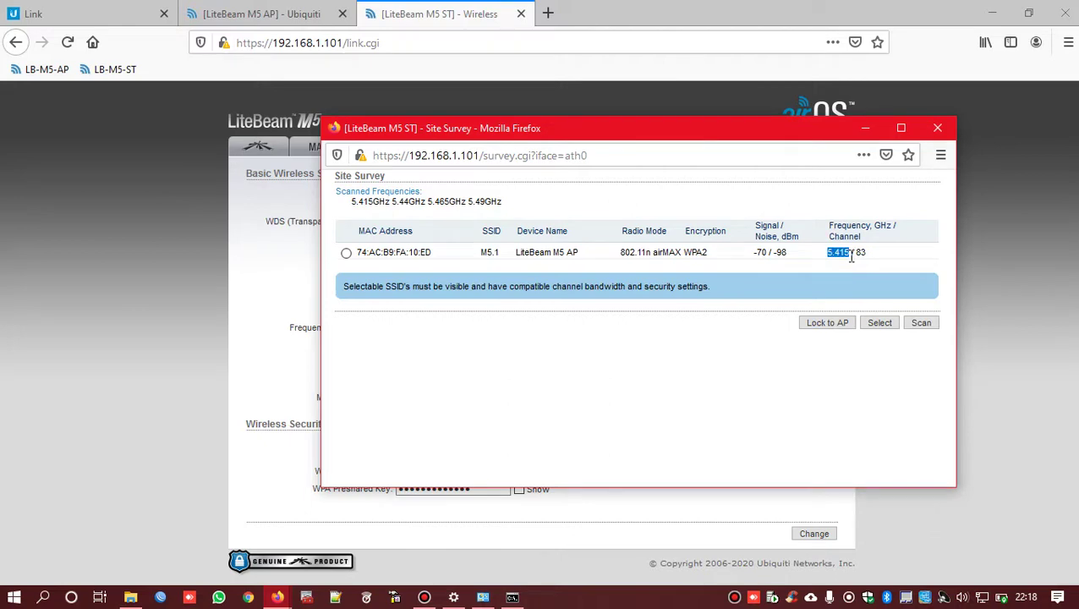
click(346, 253)
click(878, 326)
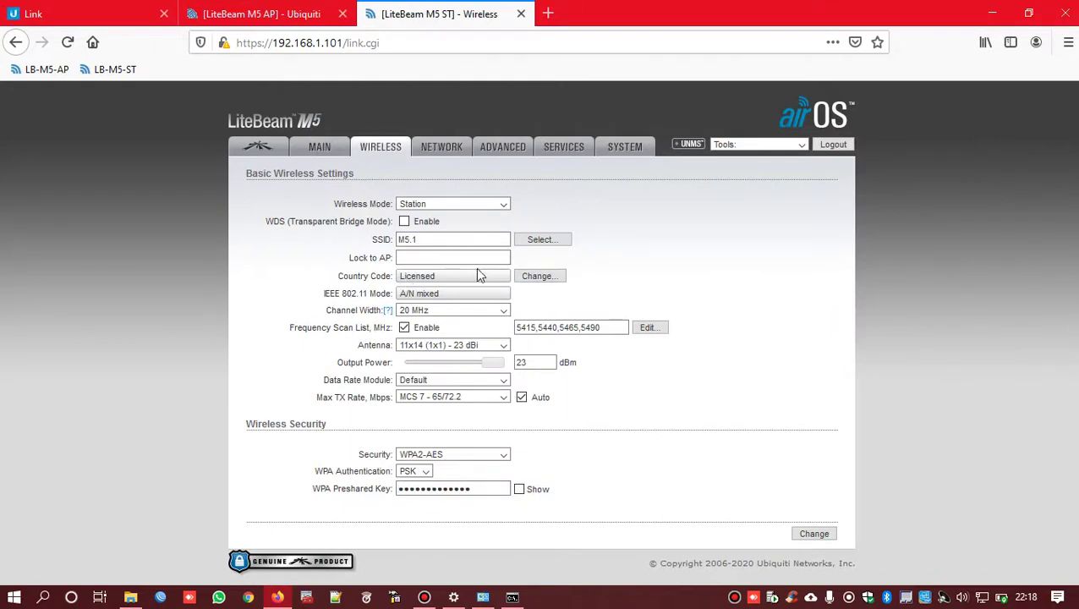
- Rescan and lock the station to the LiteBeam M5 AP
click(546, 240)
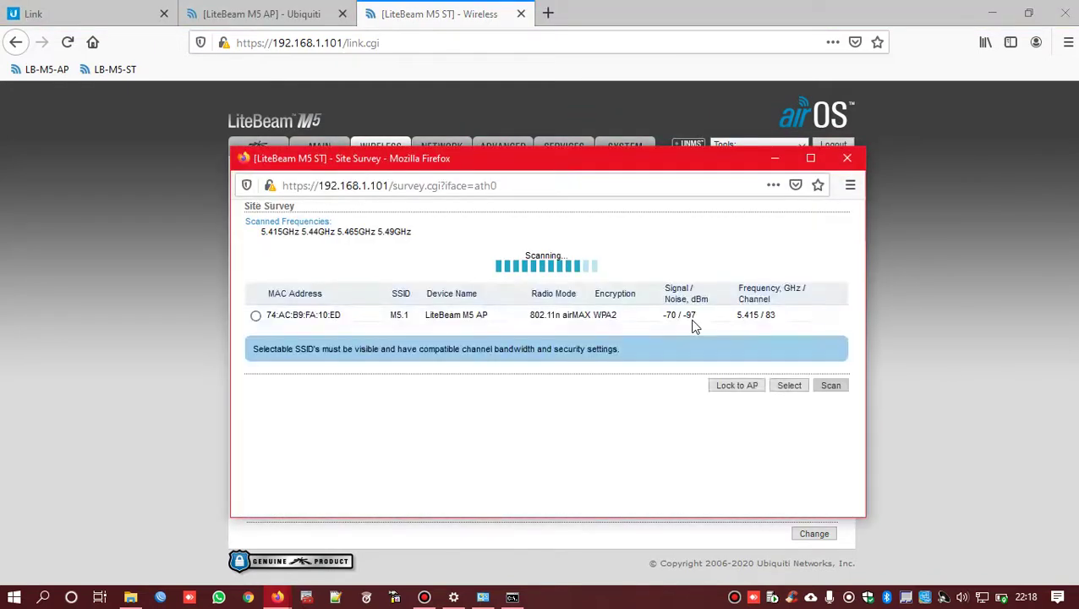
click(256, 317)
click(742, 383)
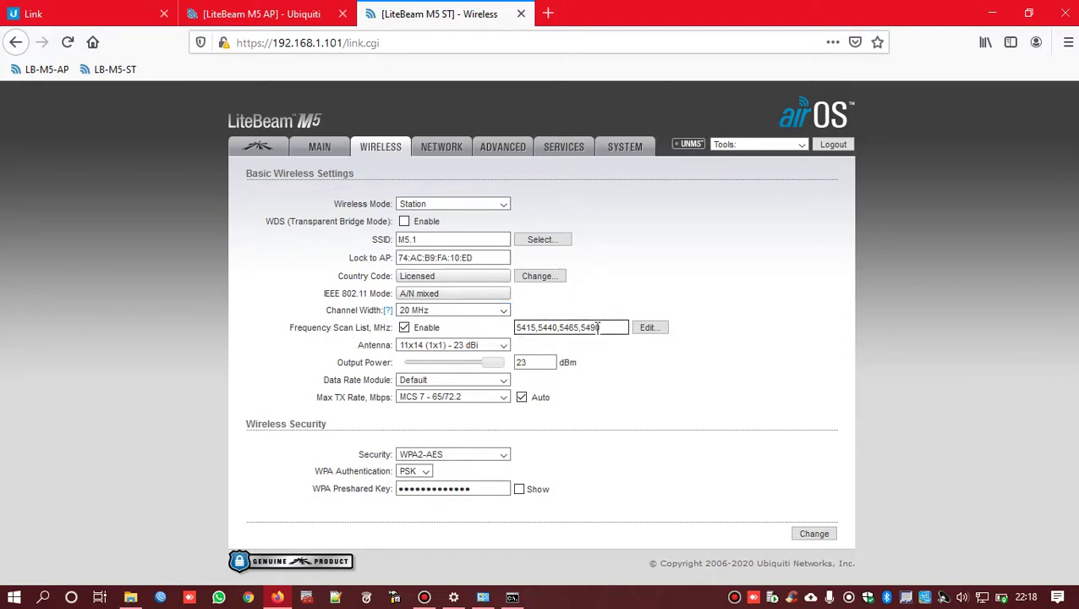
- Review the 5415, 5440, 5465, 5490 MHz frequency scan list and close its editor unchanged
drag(617, 327, 509, 331)
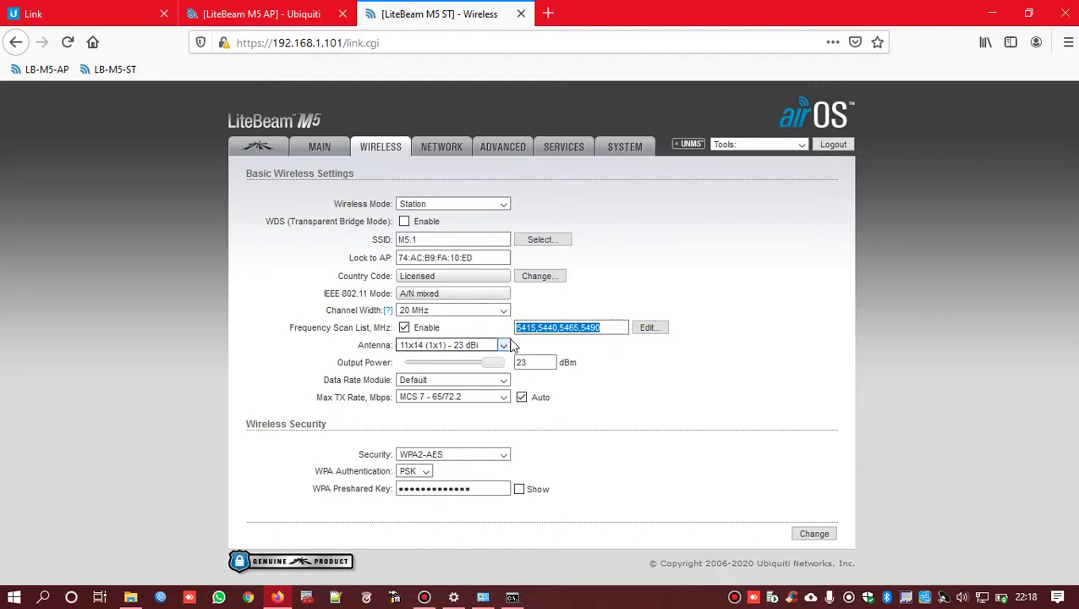
drag(613, 328, 458, 338)
click(611, 330)
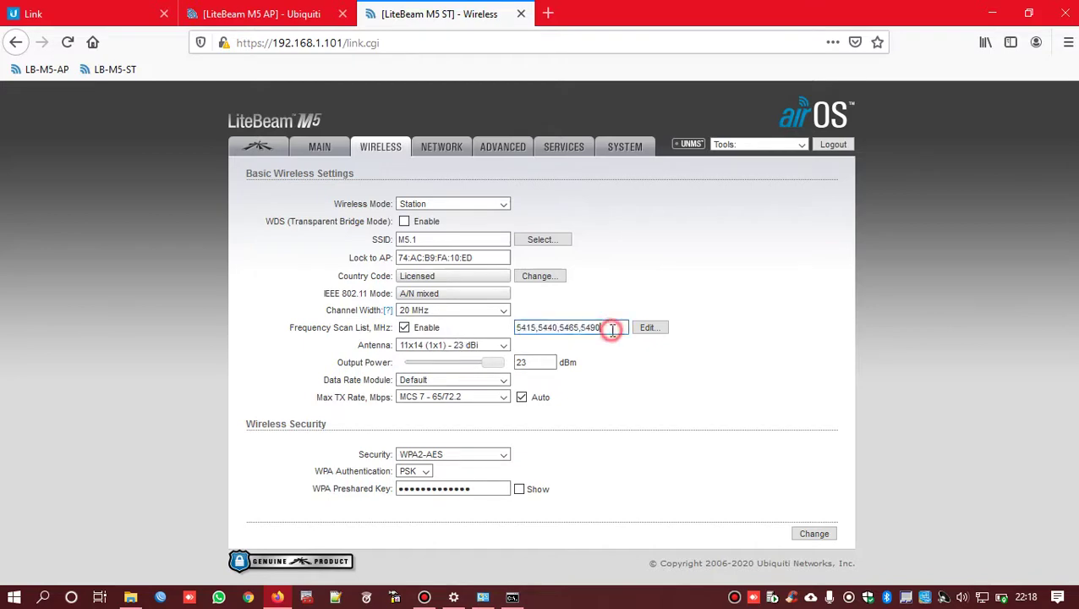
click(643, 330)
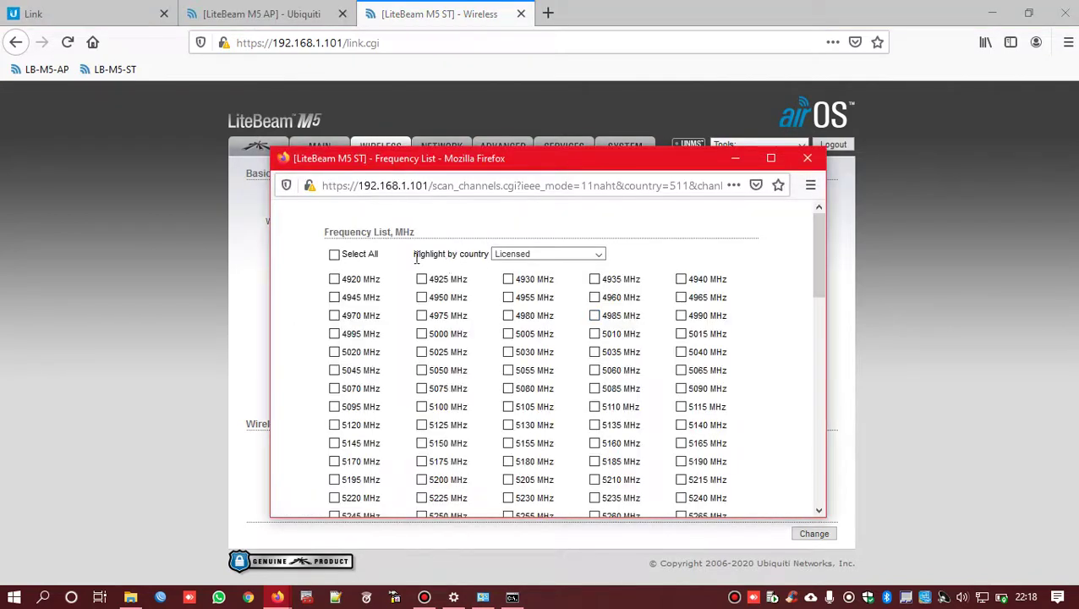
click(334, 254)
scroll(692, 391, down, 10)
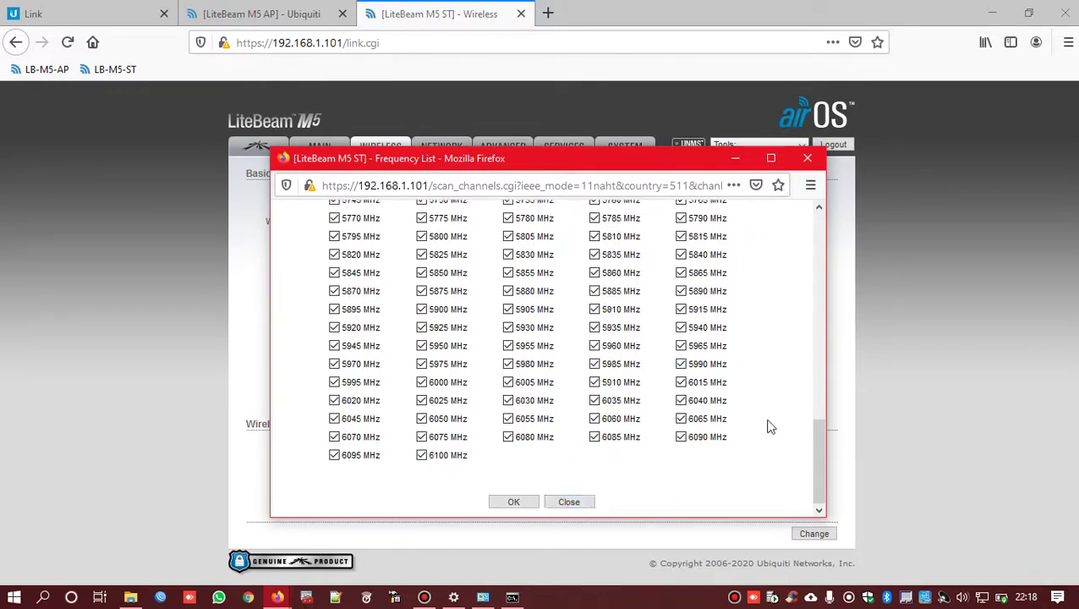
scroll(662, 489, up, 7)
scroll(767, 250, down, 7)
click(807, 158)
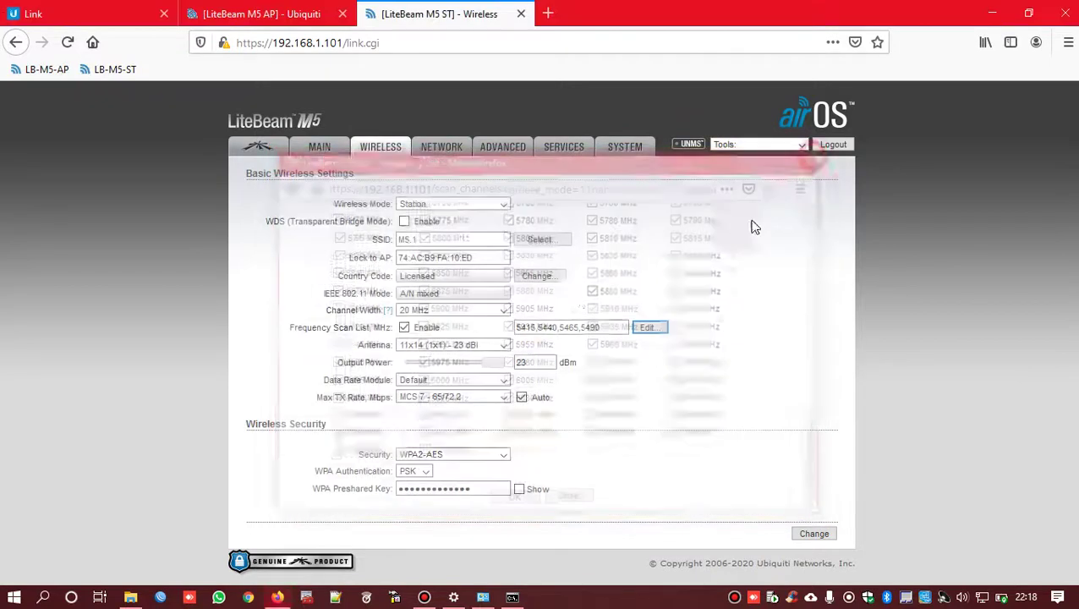
- Keep the station's 11x14 23 dBi antenna, 23 dBm output power and Default data rate module
double_click(543, 334)
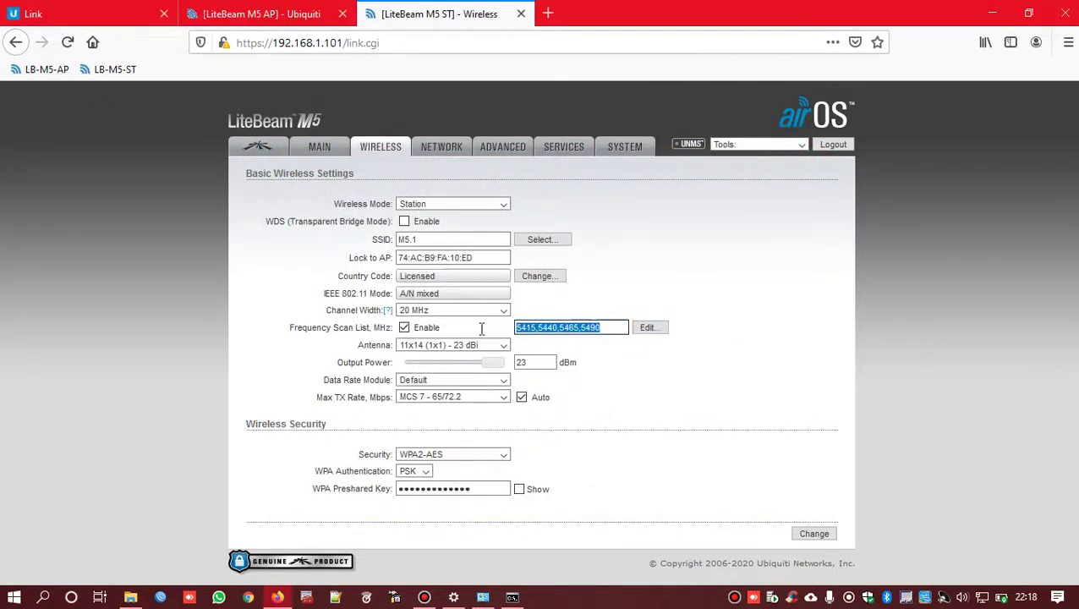
click(444, 345)
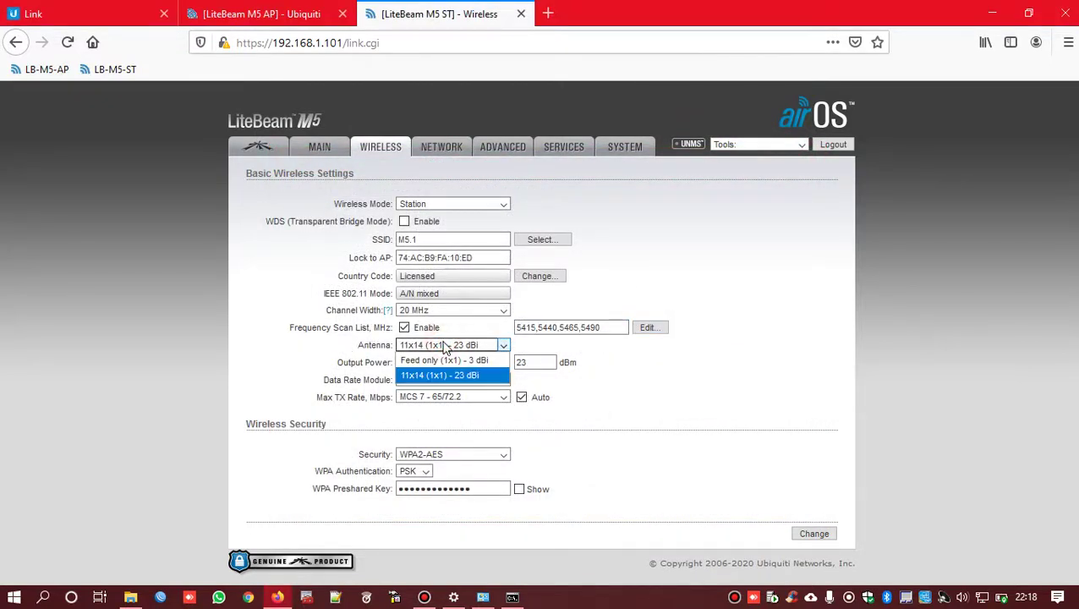
click(477, 378)
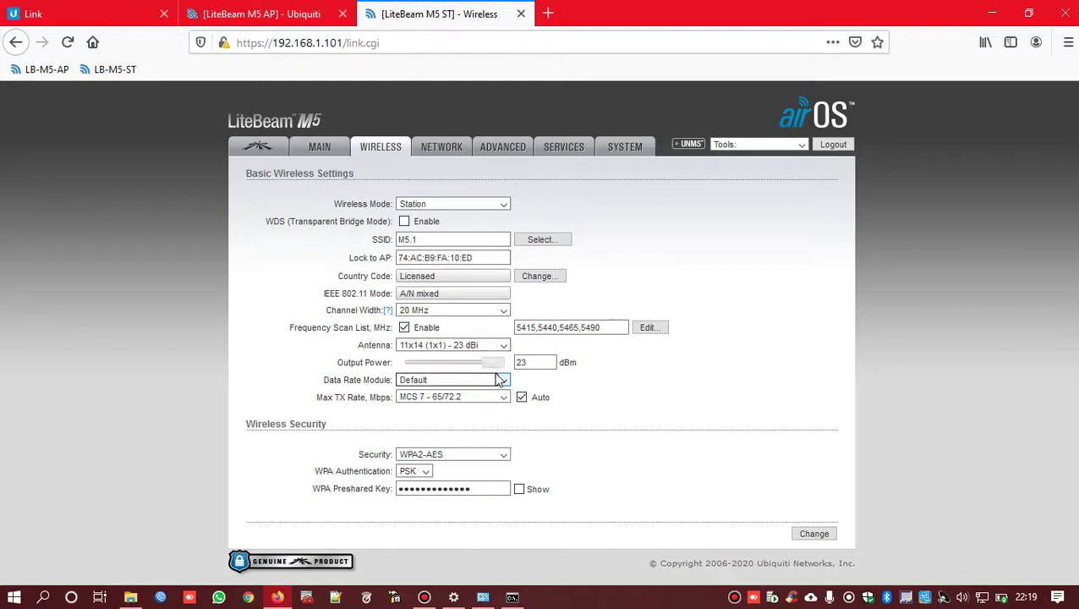
double_click(533, 362)
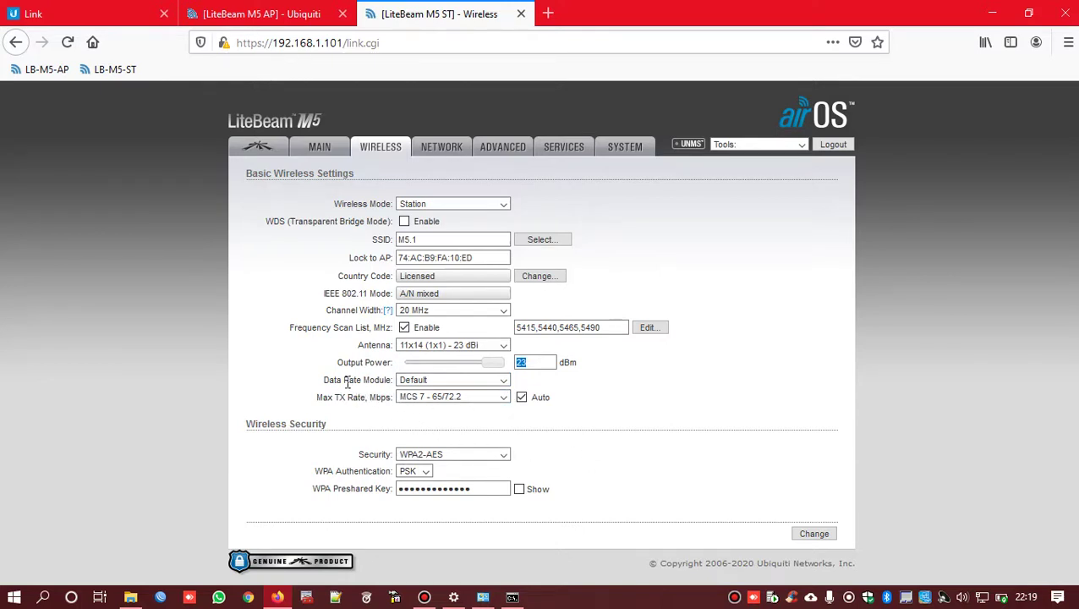
click(481, 380)
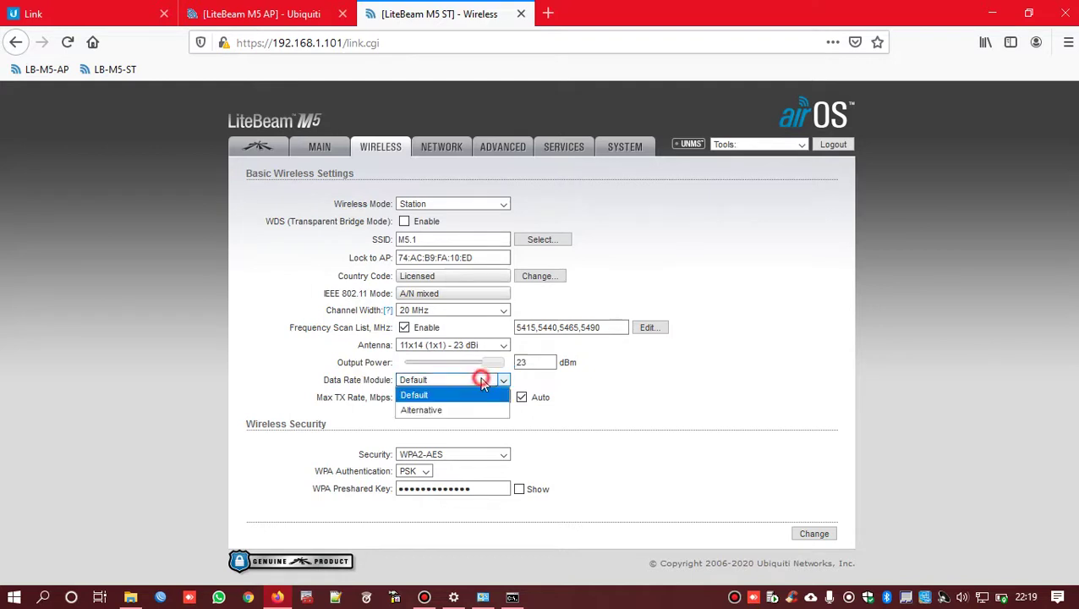
click(483, 383)
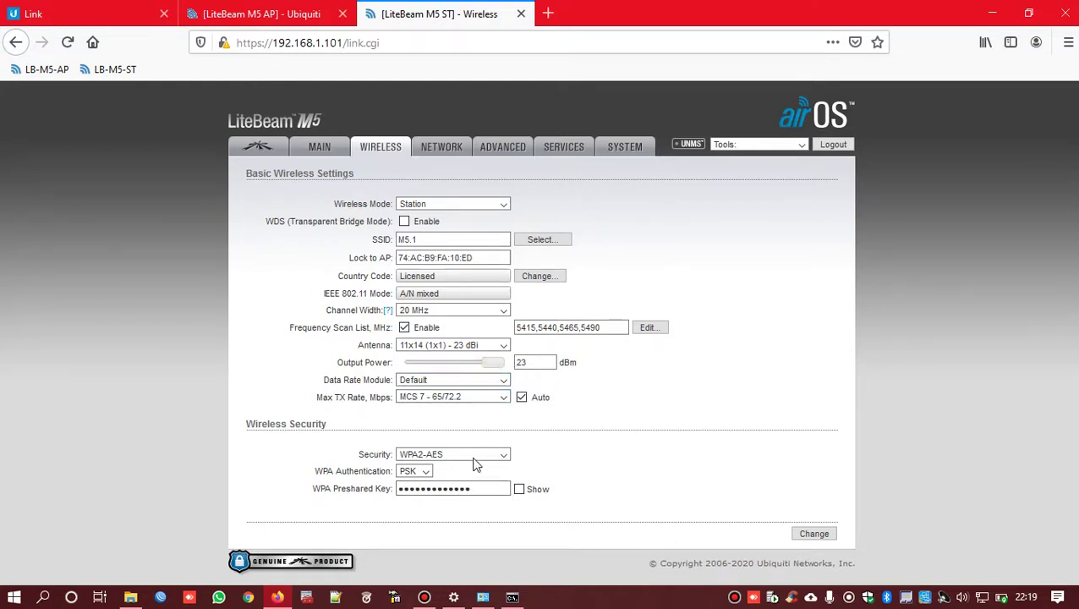
- Replace the station's WPA preshared key with the key copied from the AP's Wireless page
click(473, 489)
double_click(474, 489)
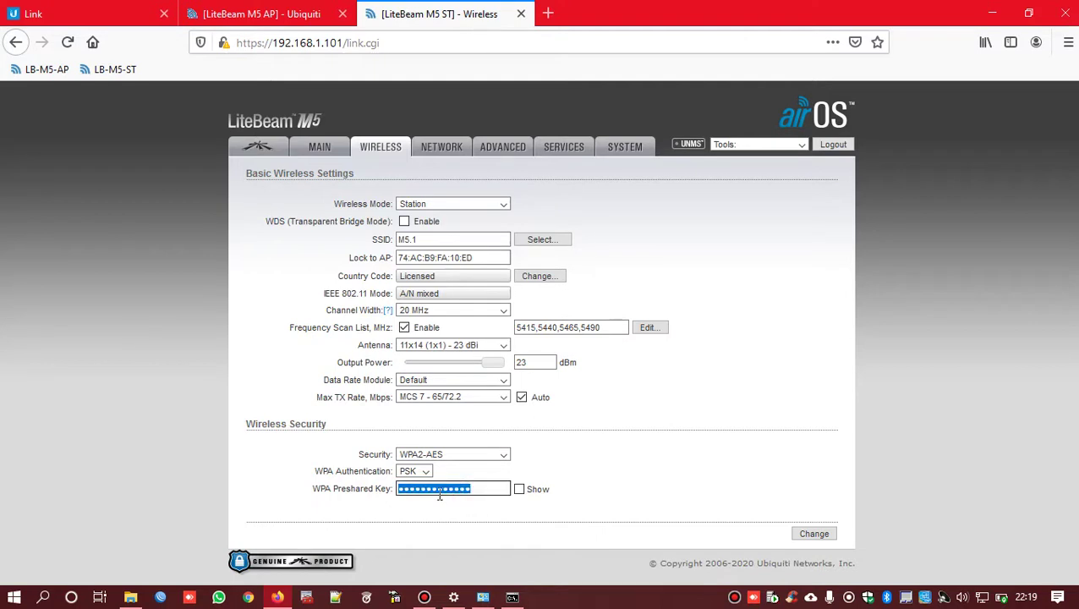
key(BackSpace)
click(448, 489)
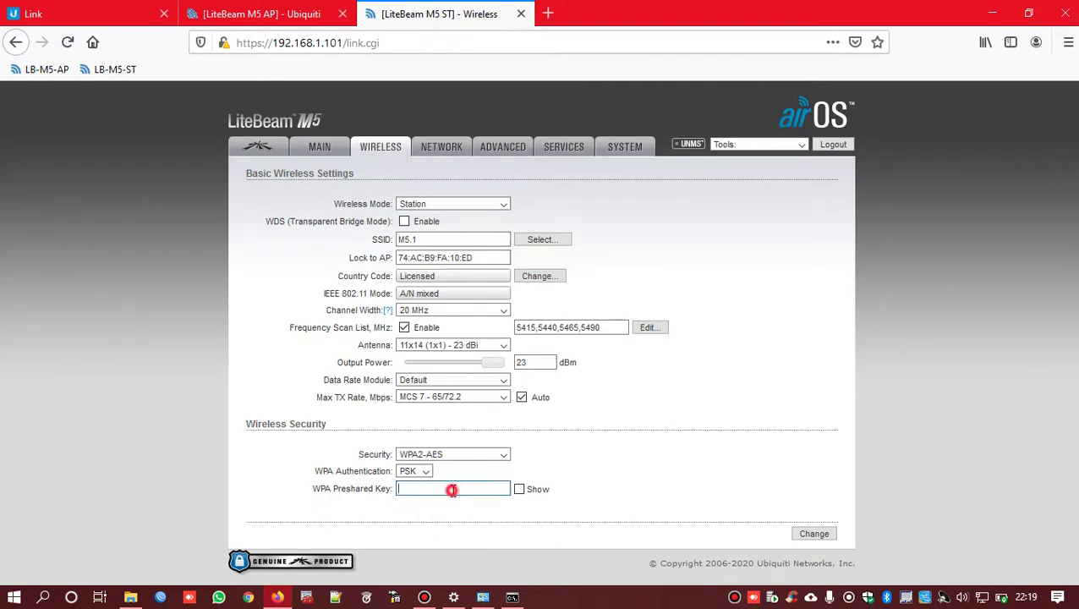
click(254, 13)
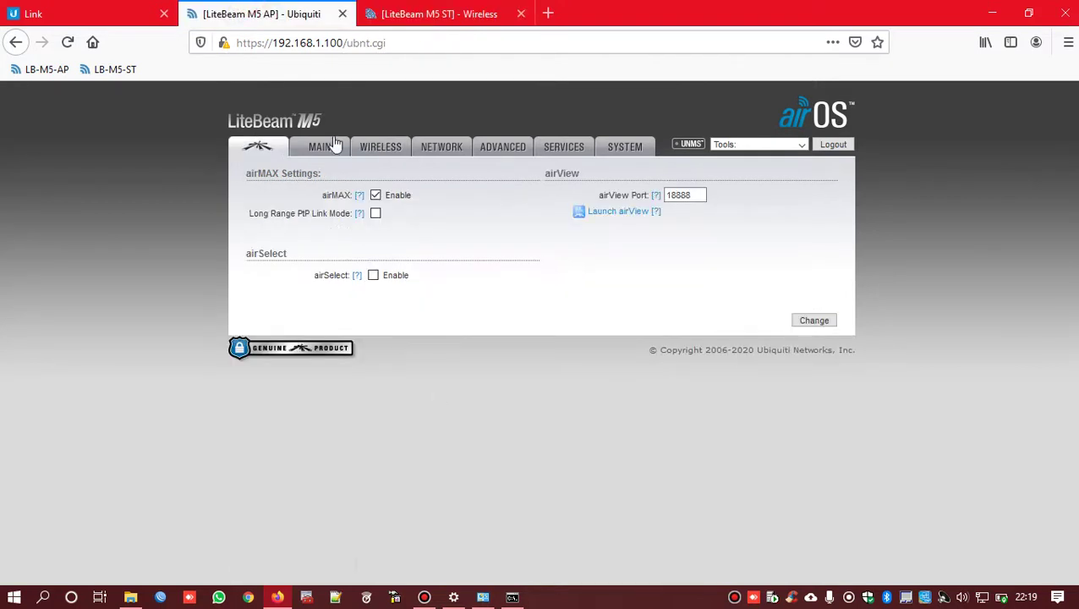
click(364, 149)
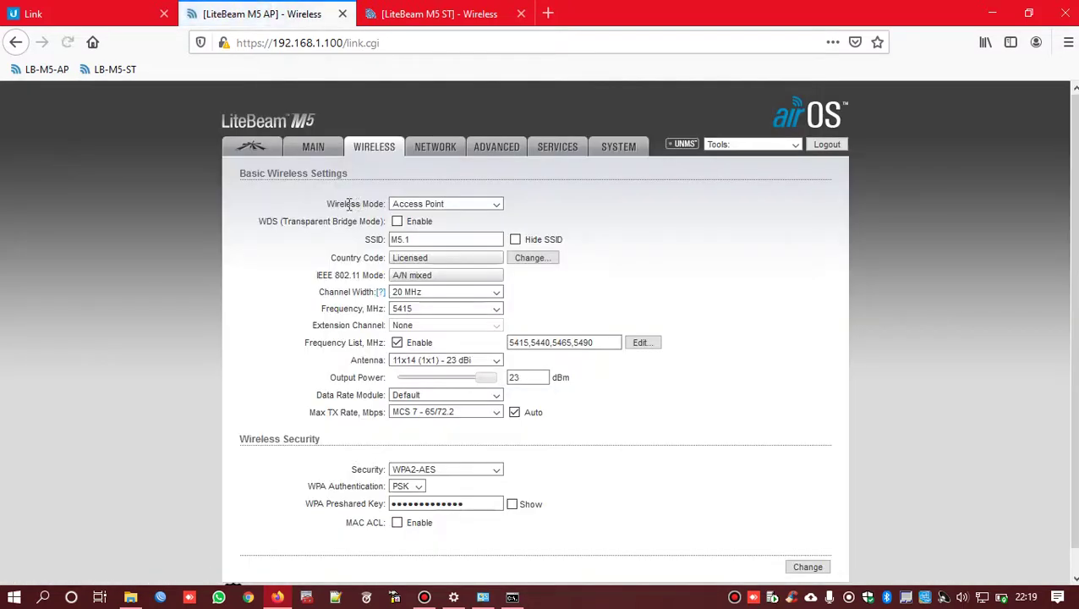
scroll(482, 478, down, 1)
double_click(481, 479)
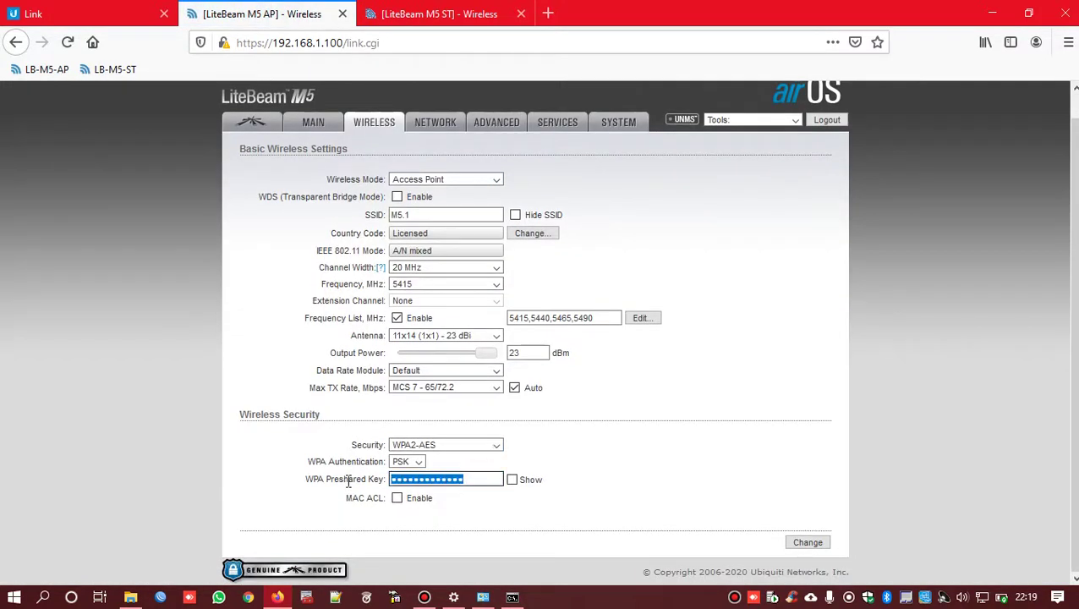
click(448, 14)
click(458, 489)
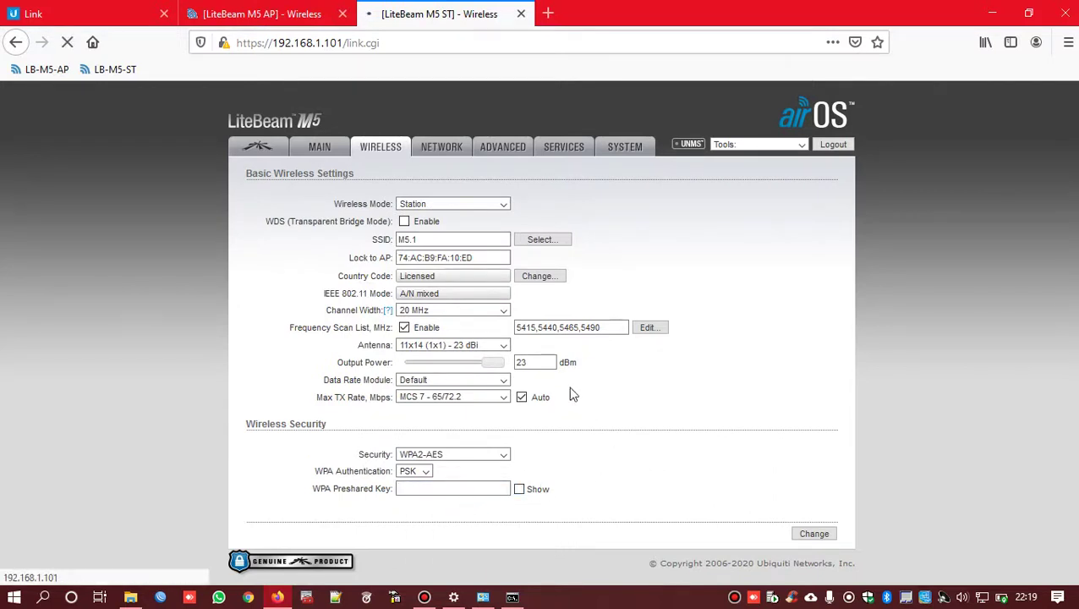
key(ctrl+v)
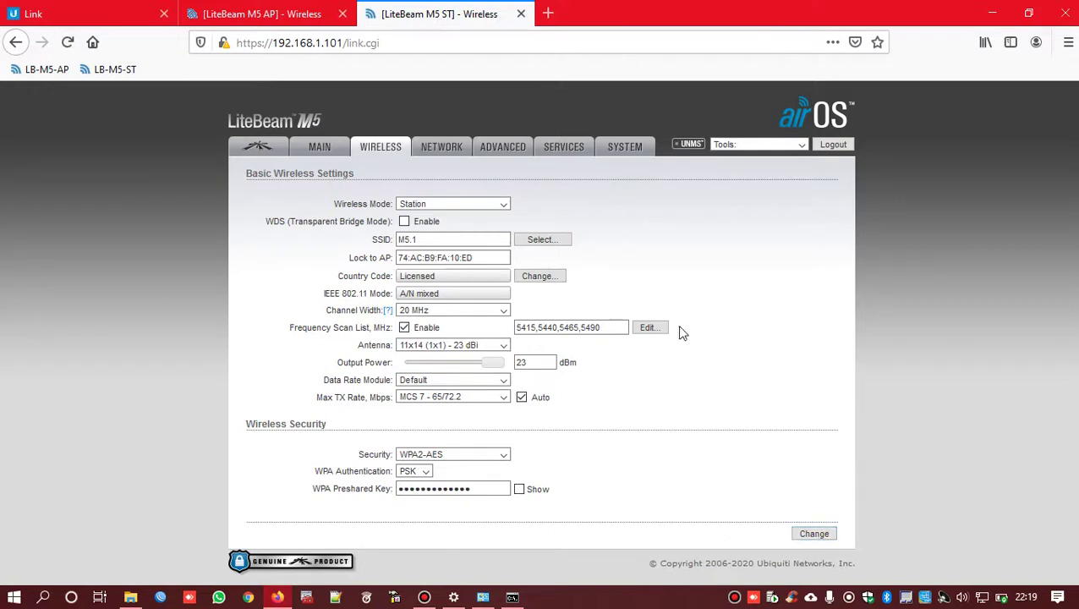
click(442, 146)
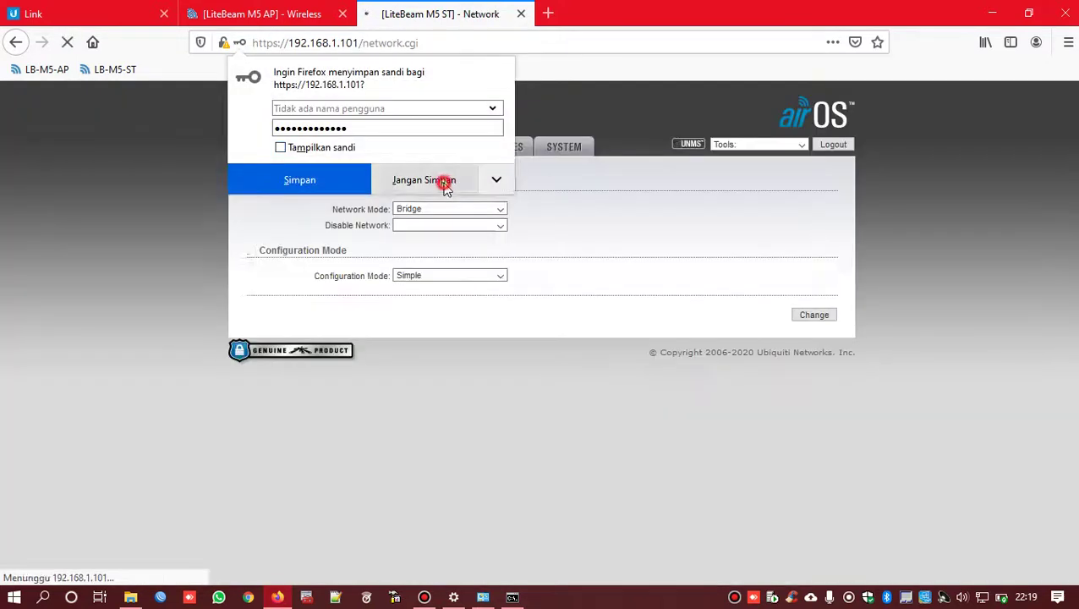
click(444, 183)
click(411, 211)
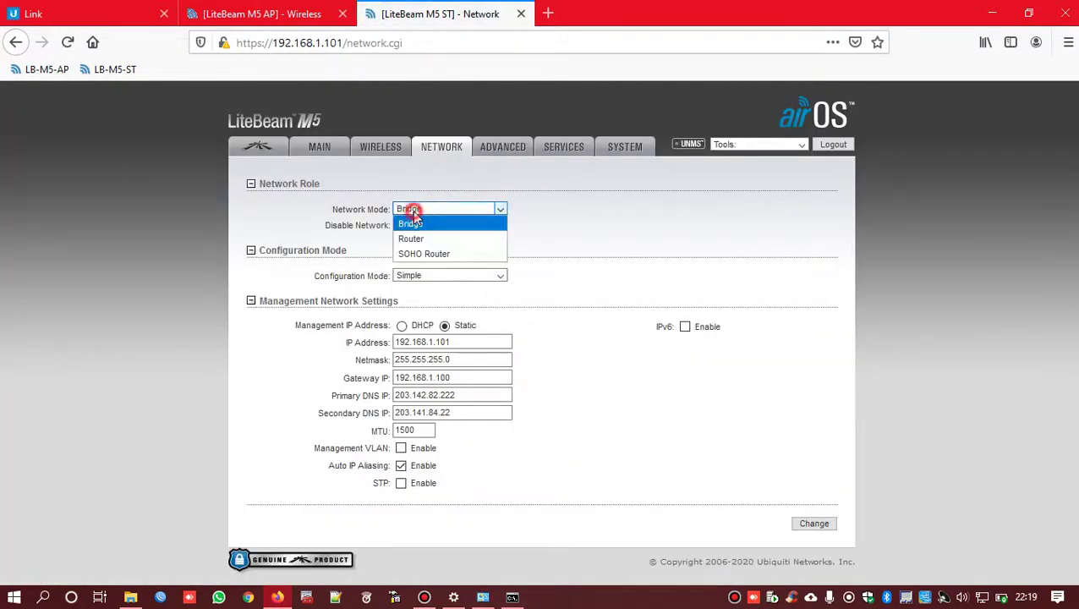
click(413, 211)
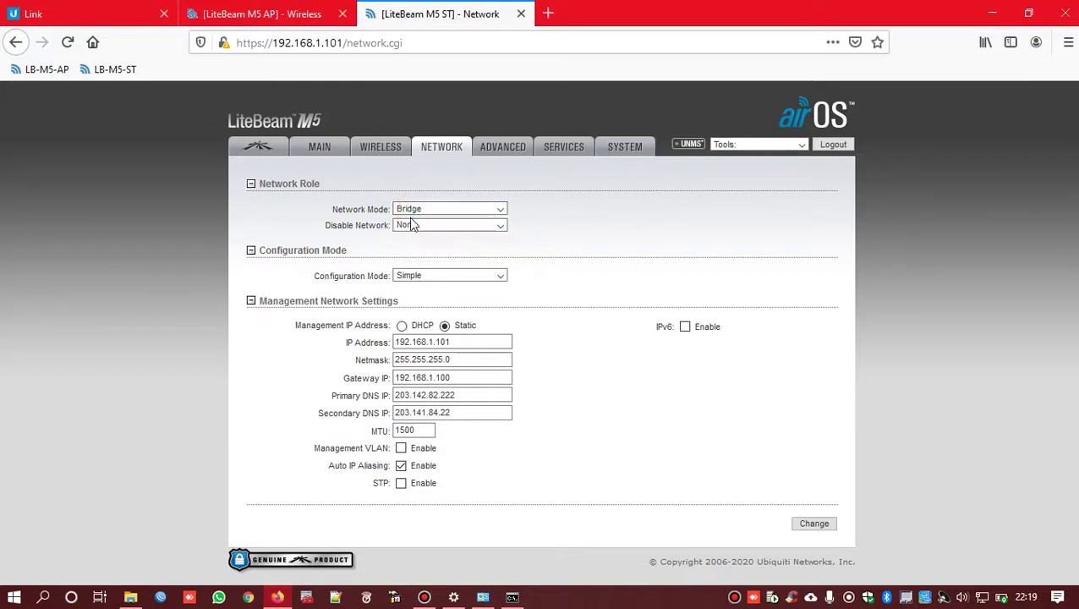
click(431, 341)
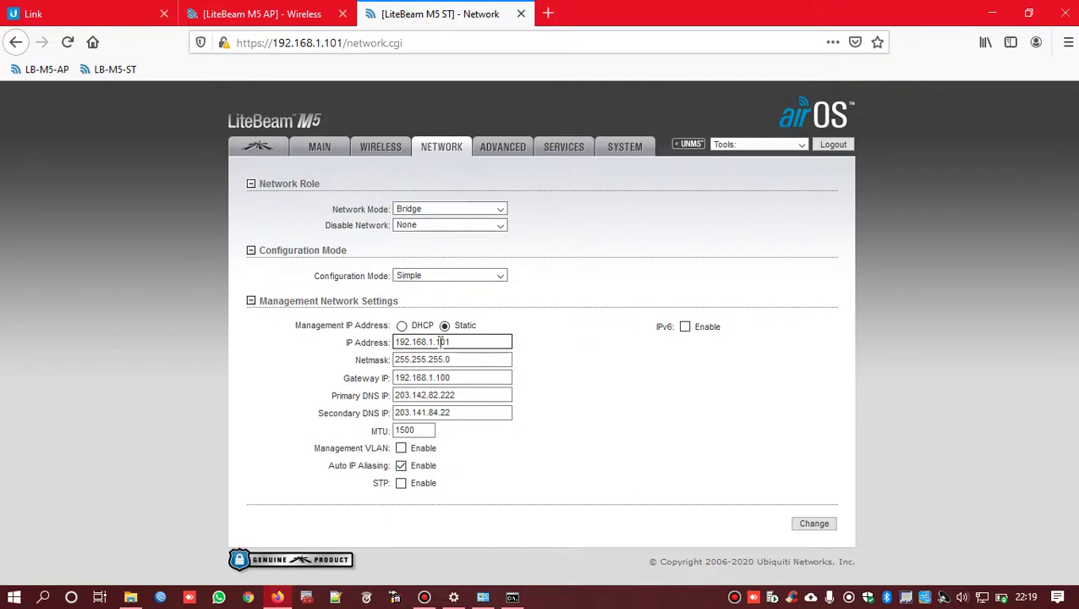
drag(470, 342, 356, 343)
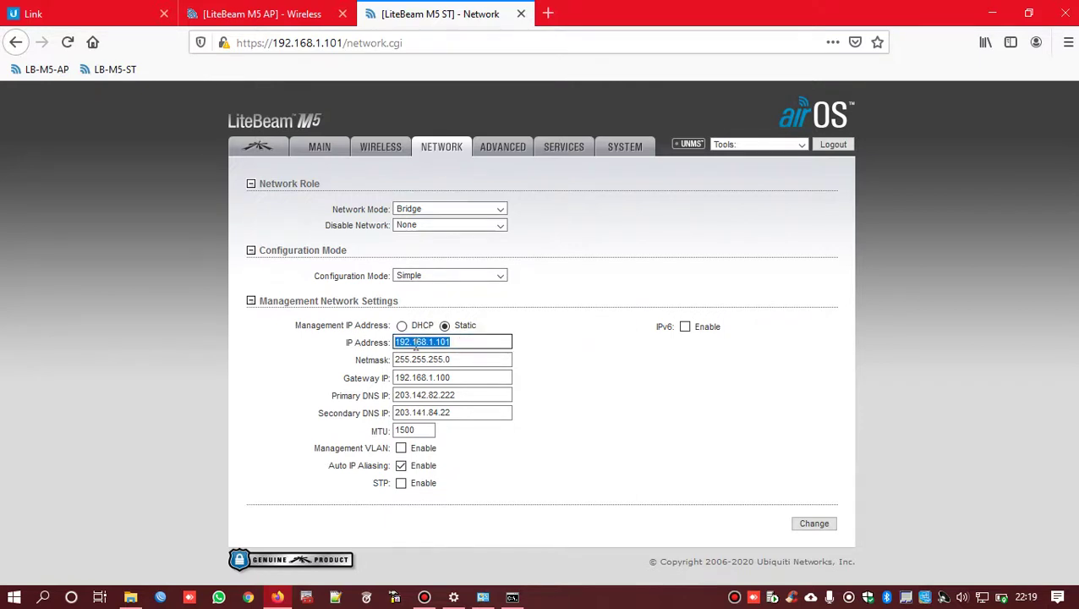
click(459, 343)
drag(436, 342, 479, 343)
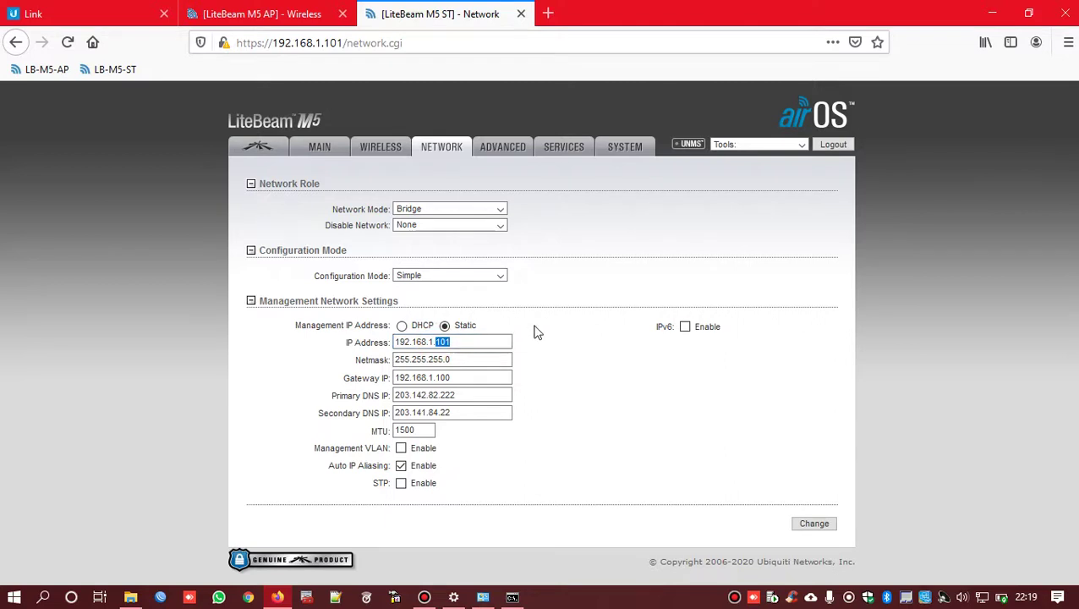
click(262, 15)
click(434, 122)
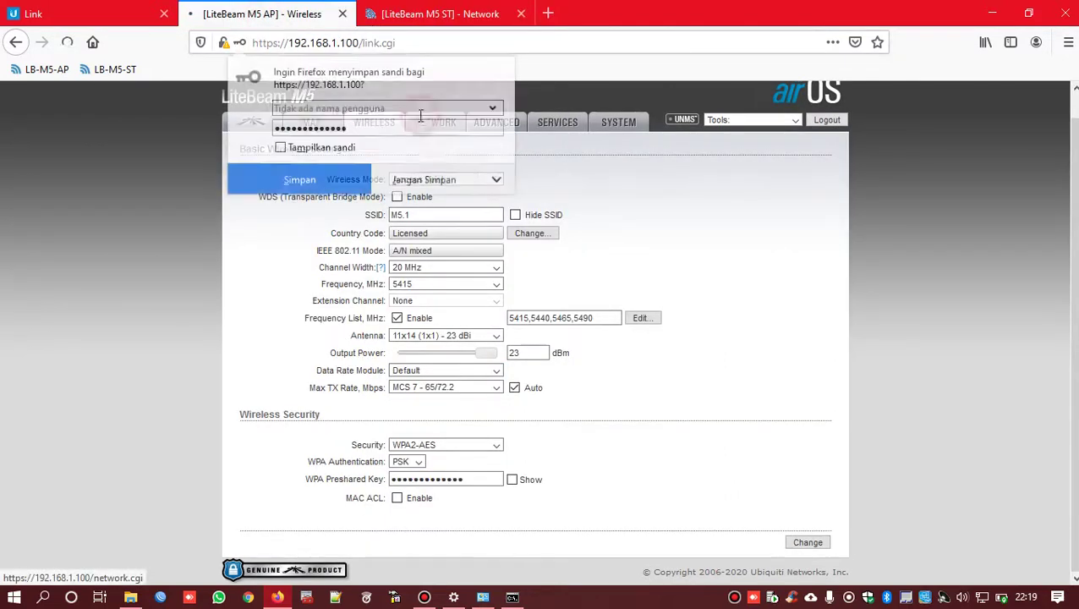
click(440, 180)
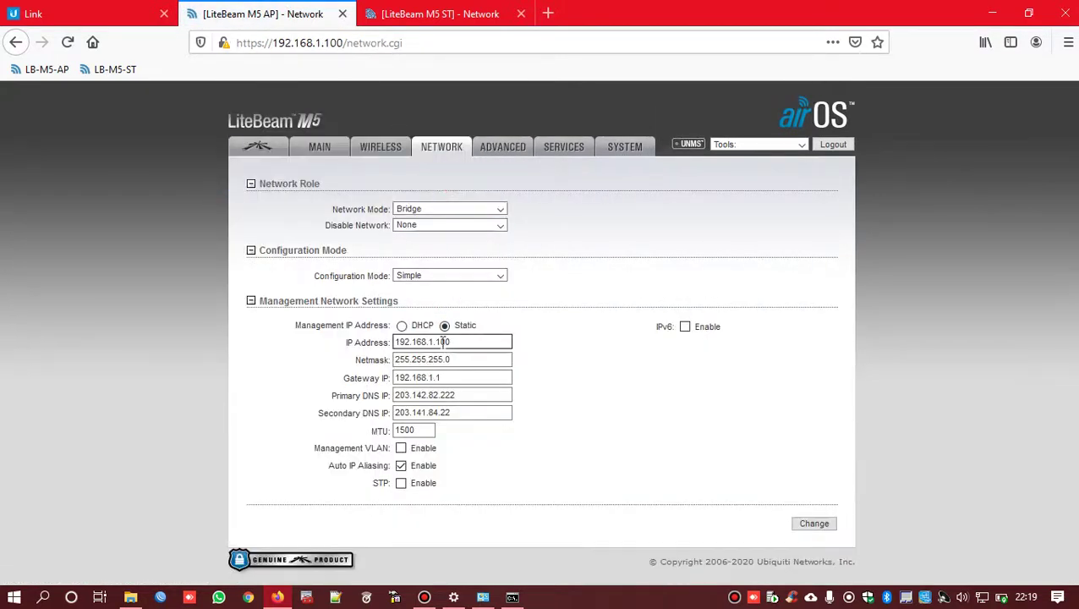
double_click(439, 342)
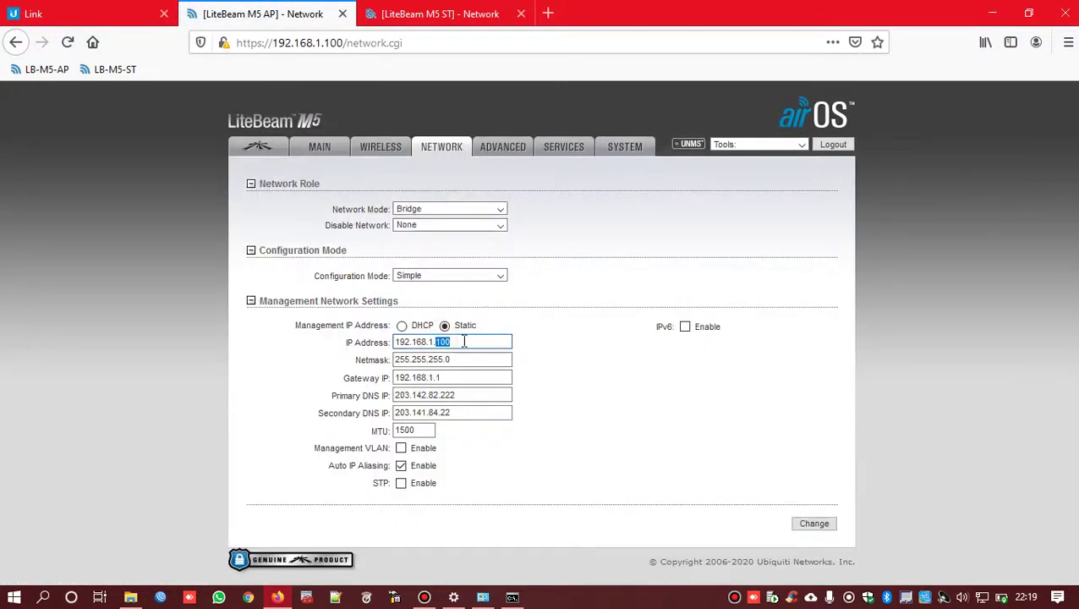
click(436, 14)
double_click(444, 342)
click(470, 342)
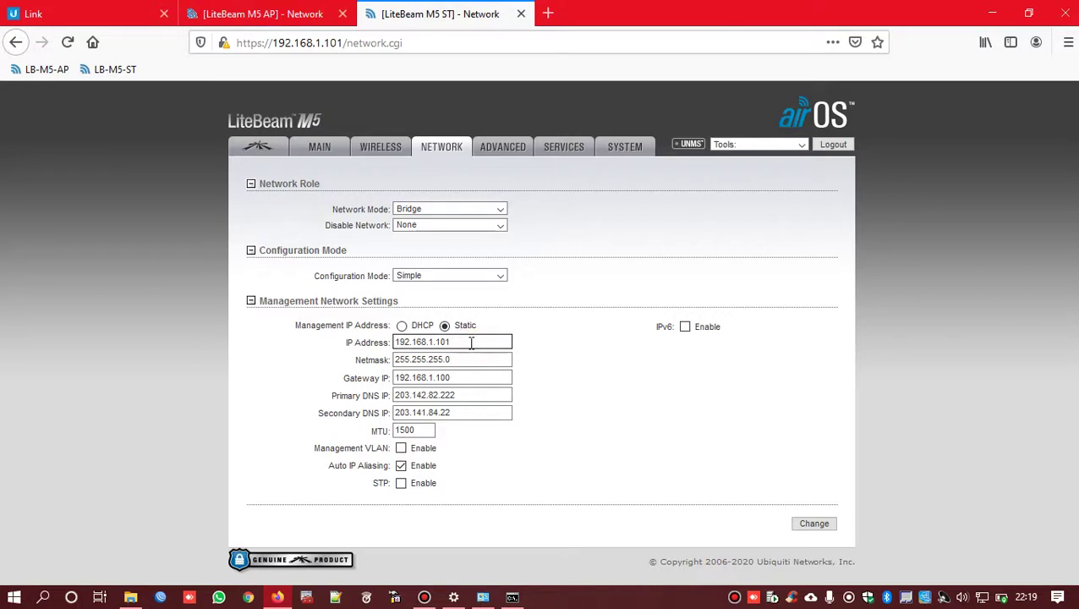
click(469, 360)
click(468, 361)
click(458, 378)
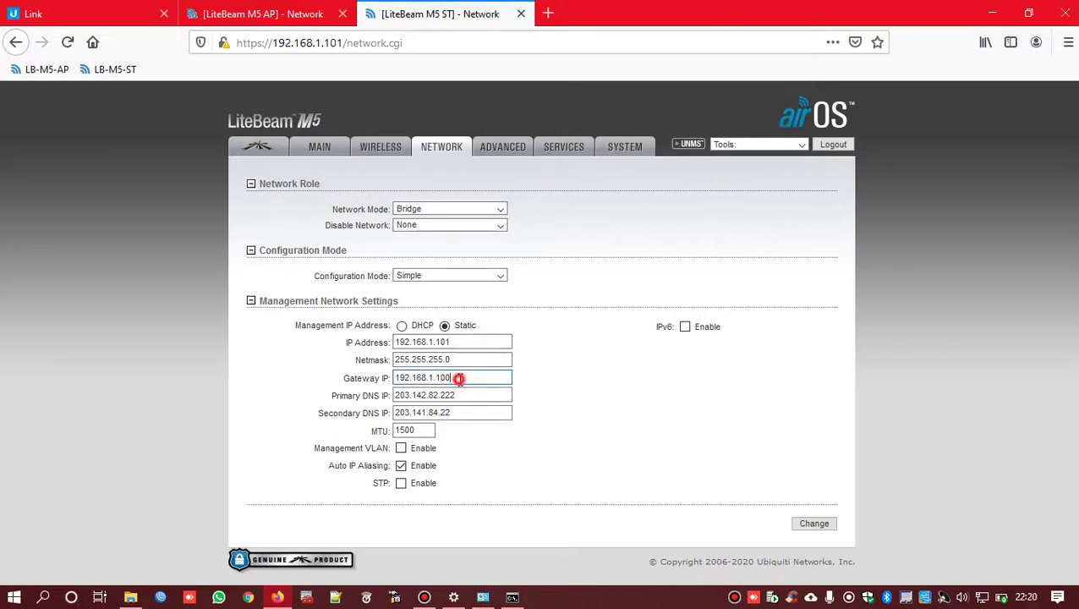
click(459, 363)
click(458, 378)
click(460, 395)
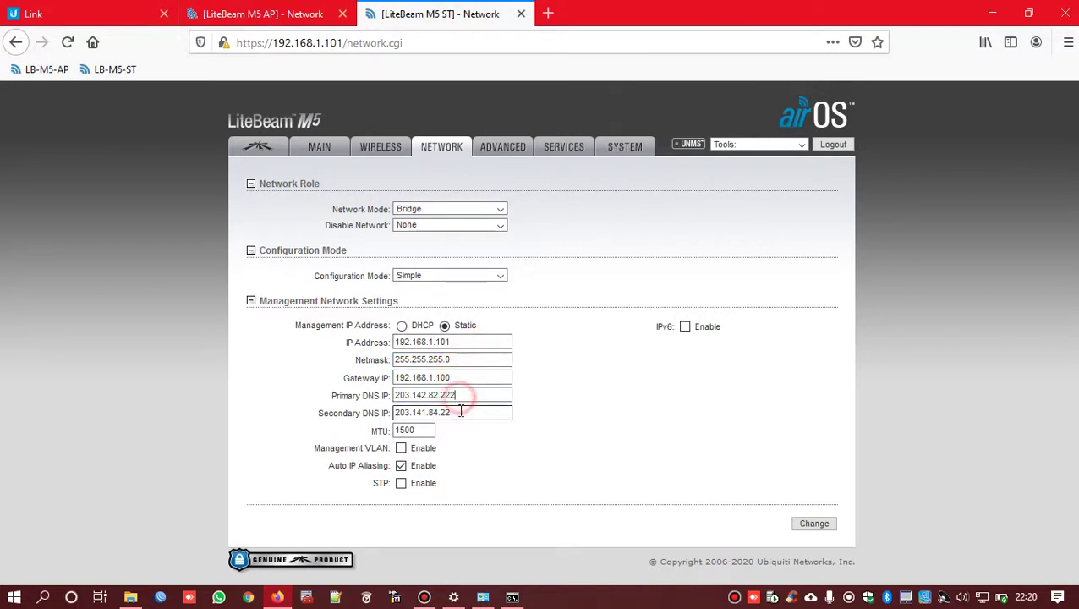
click(459, 412)
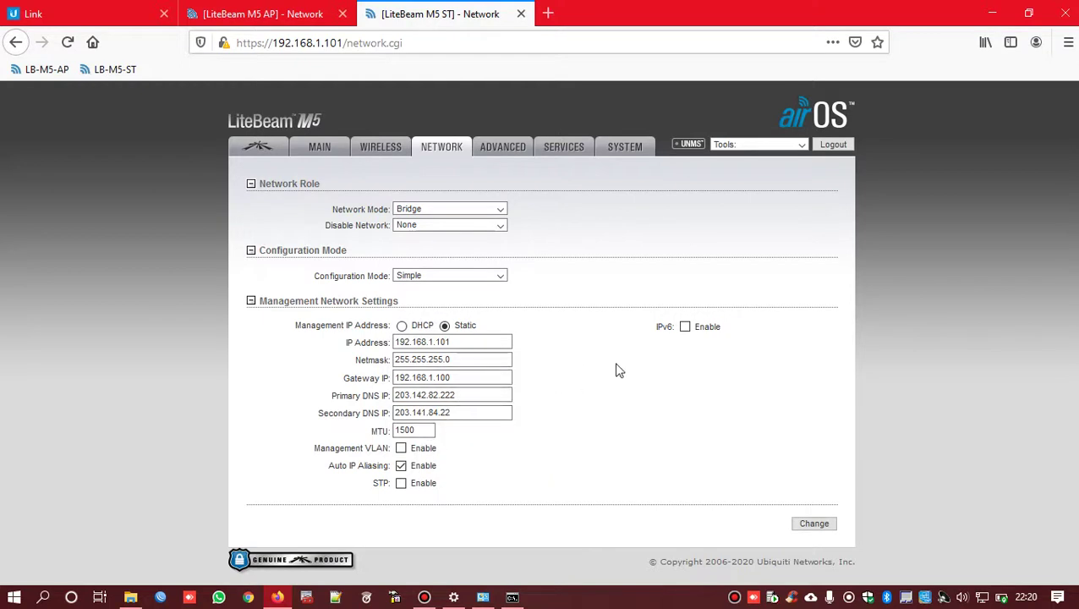
- Look through the station's Advanced and Services settings pages
click(511, 148)
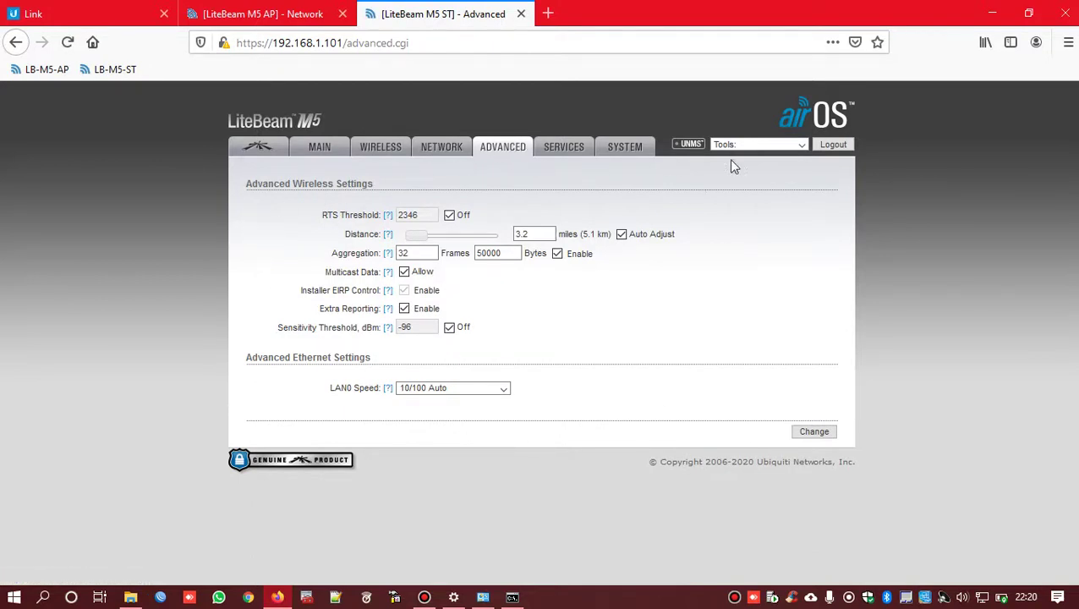
click(555, 148)
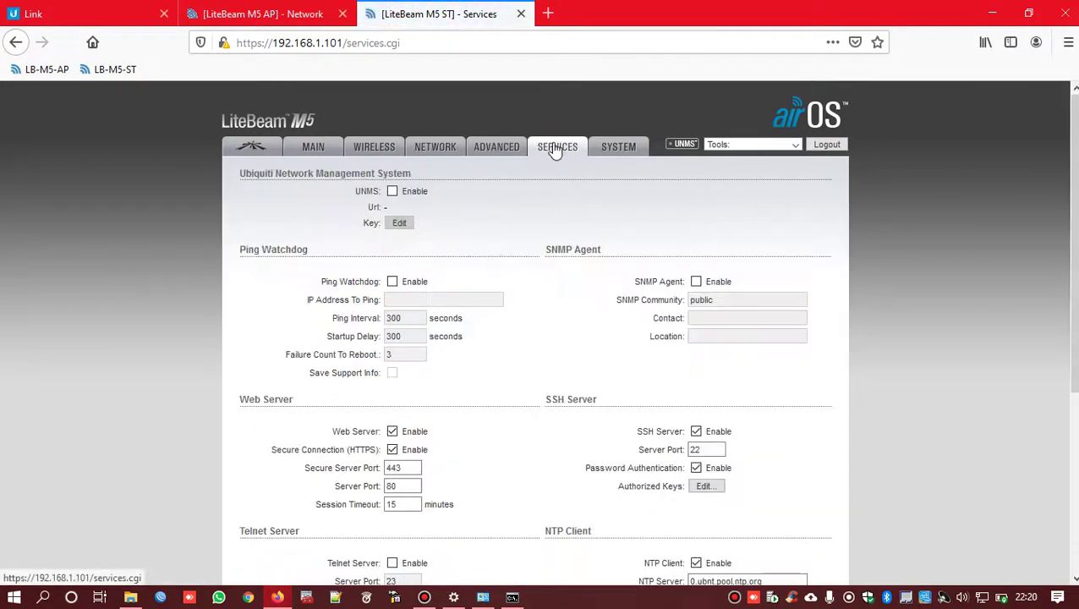
scroll(563, 161, down, 6)
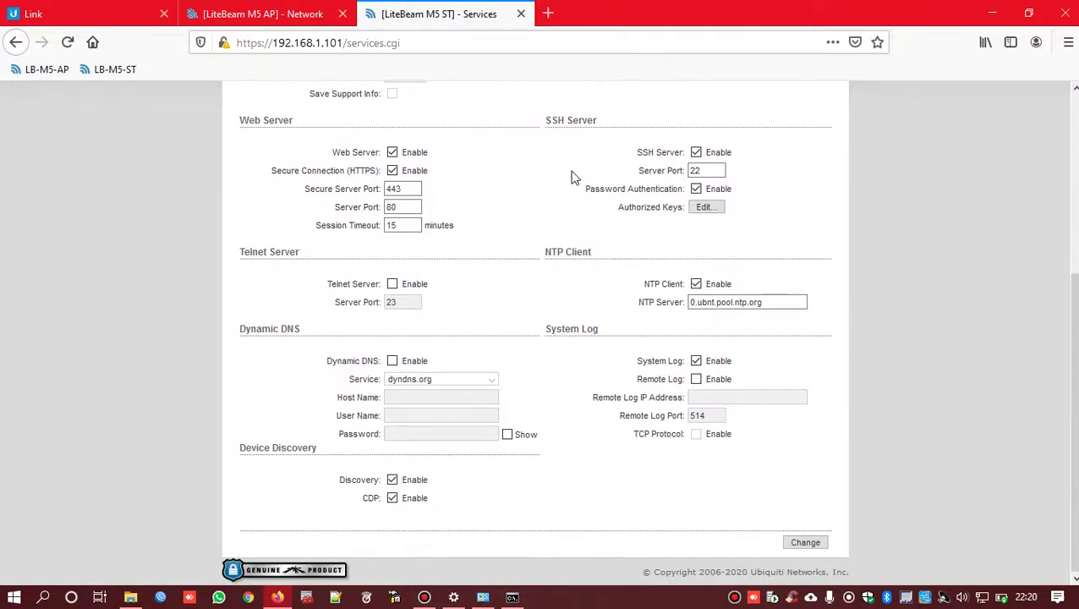
scroll(531, 290, up, 6)
- Show the station's System page and highlight the firmware version XW.v6.3.2
click(618, 148)
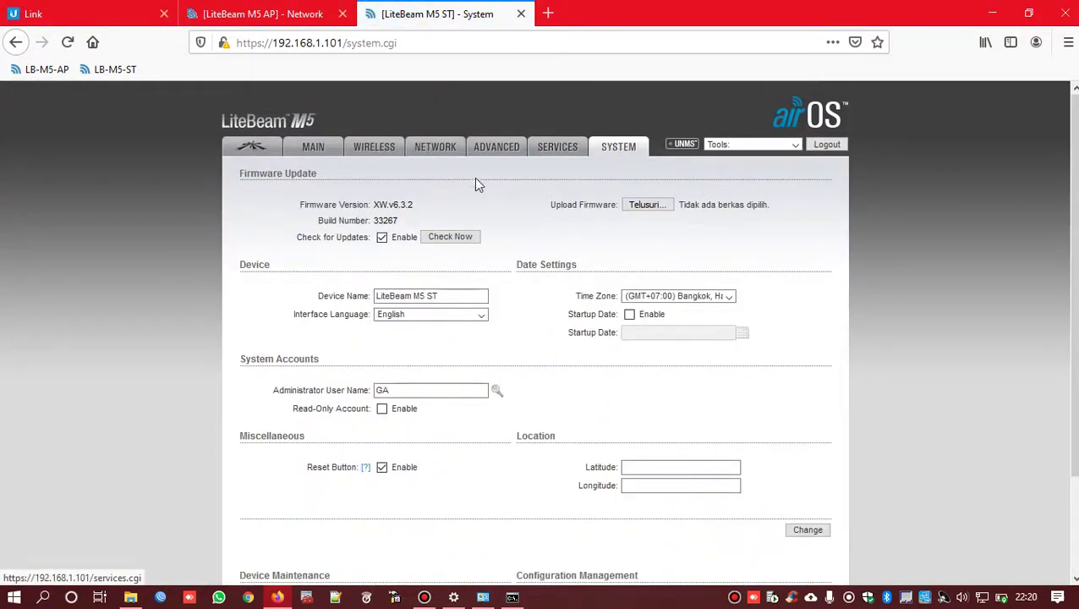
drag(414, 206, 374, 206)
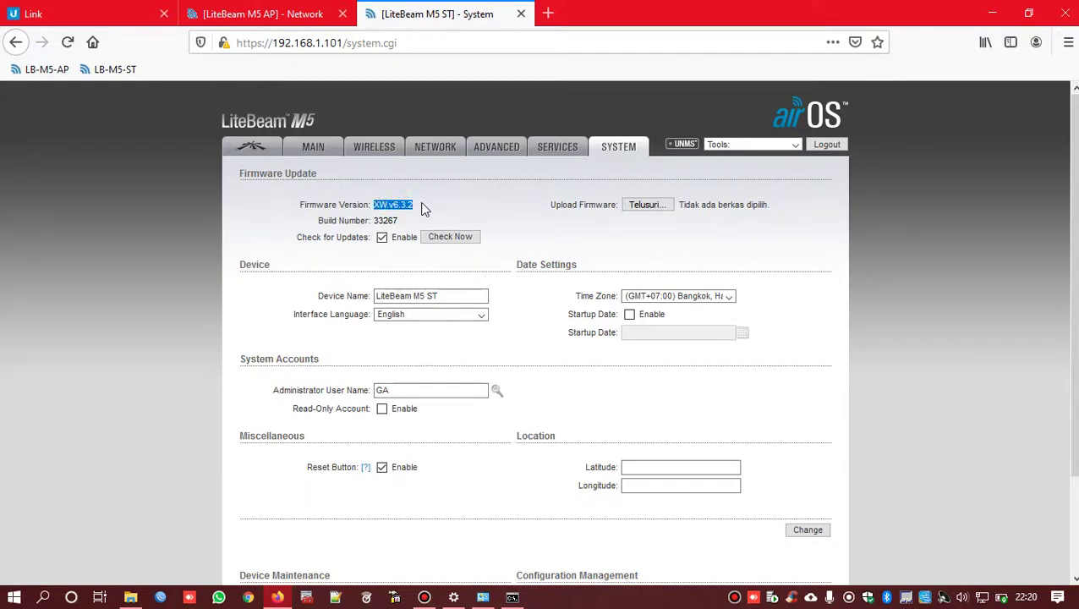
click(424, 210)
drag(426, 210, 377, 212)
- Check the Time Zone choices, leaving it set to Bangkok
click(647, 296)
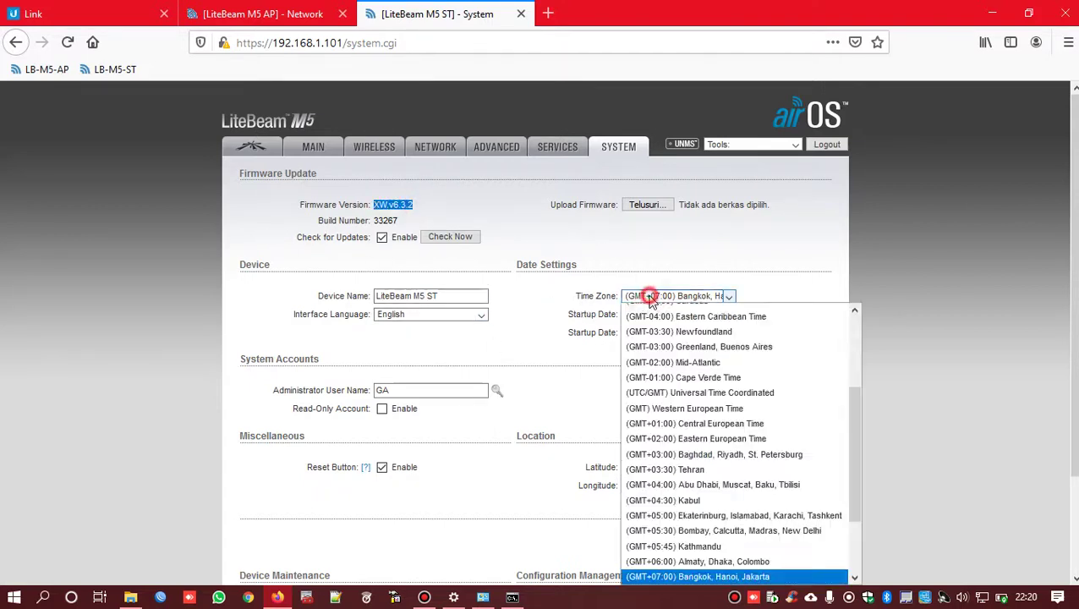
click(704, 302)
click(704, 302)
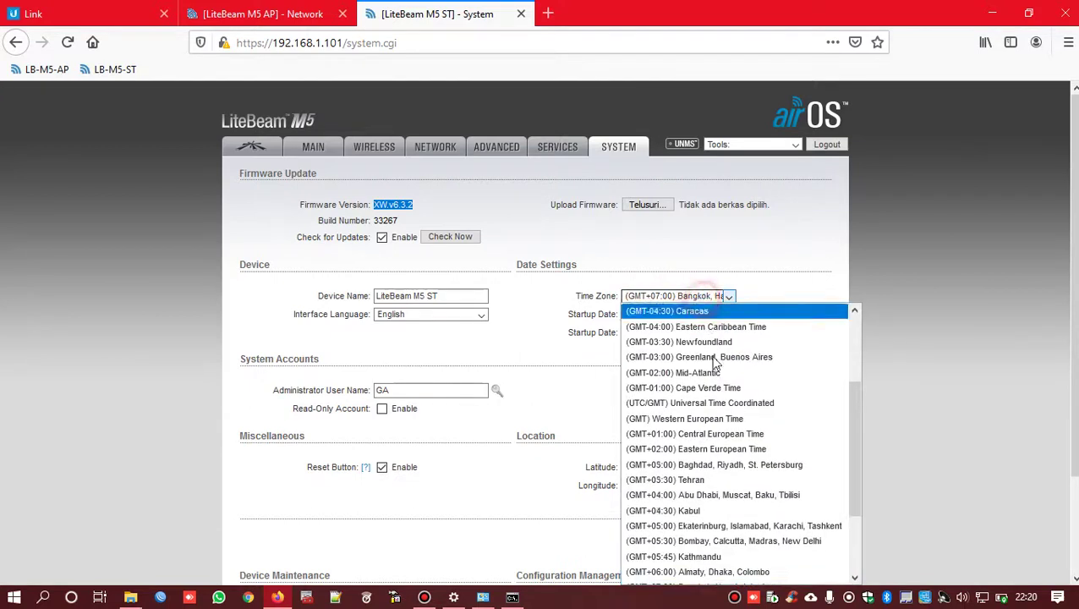
click(701, 300)
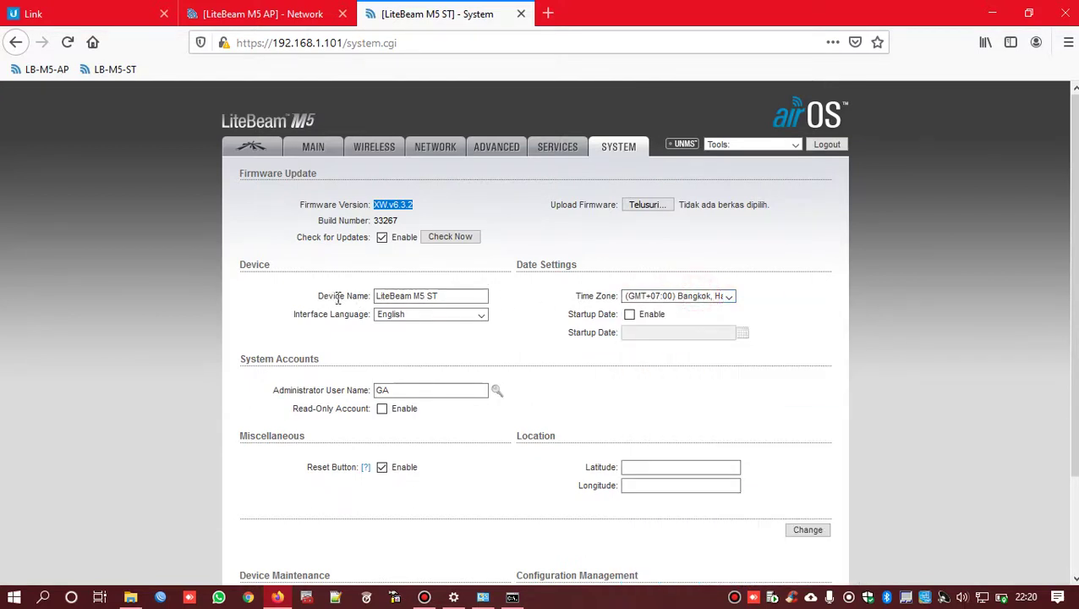
- Highlight 'ST' in device name LiteBeam M5 ST and the administrator user name label, then reload
click(447, 298)
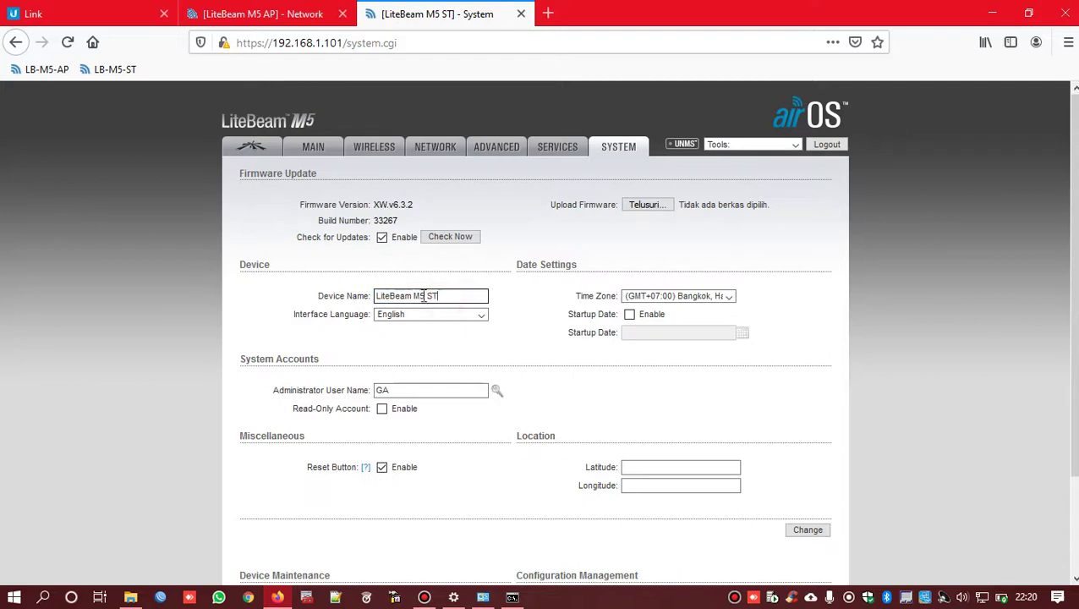
drag(425, 297, 455, 296)
click(454, 296)
drag(425, 296, 456, 298)
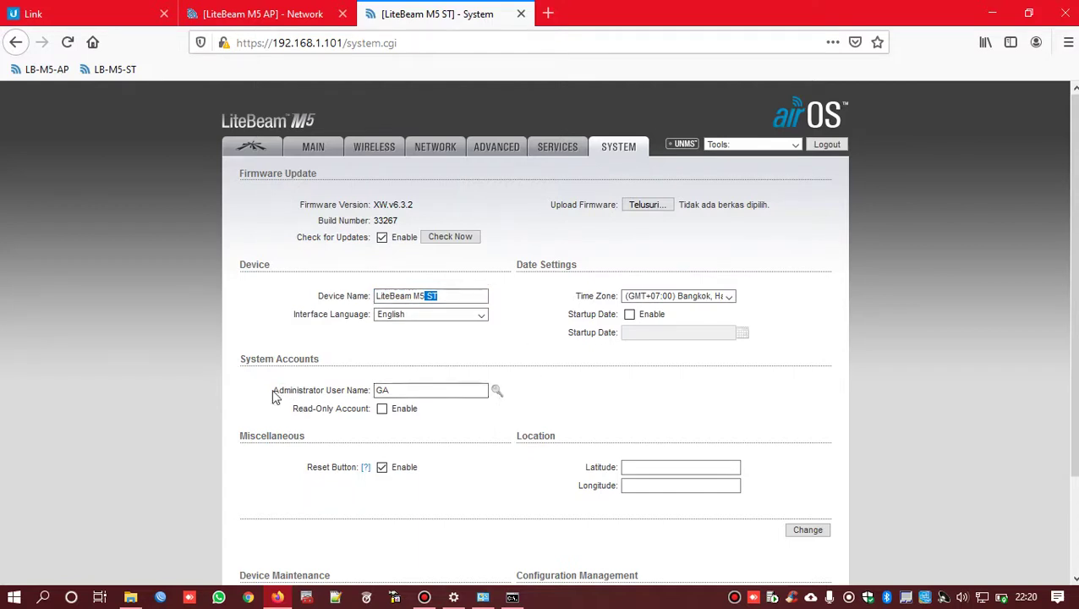
drag(273, 392, 373, 389)
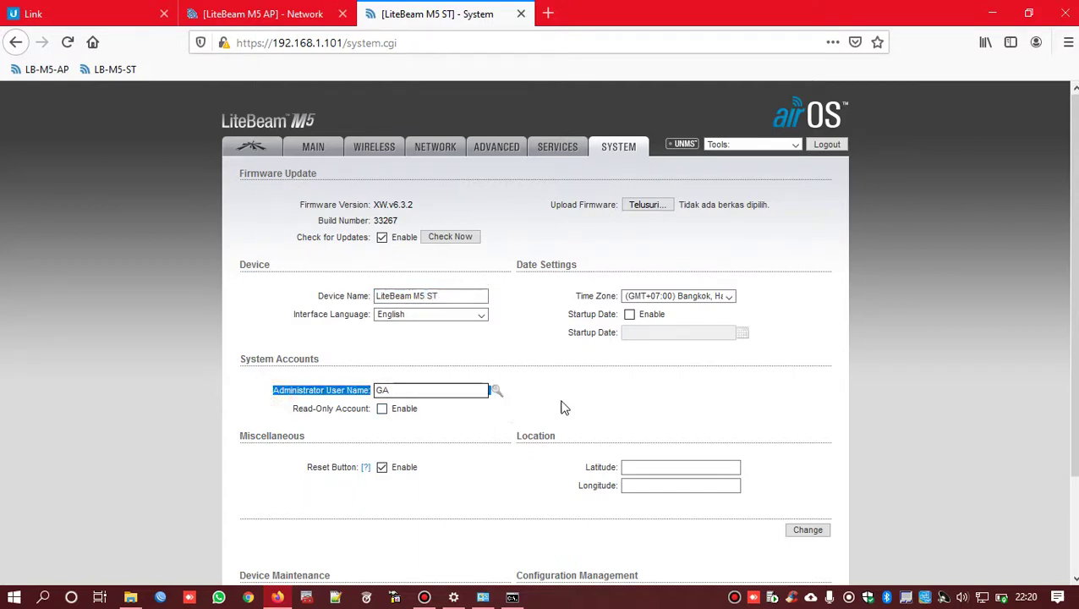
scroll(341, 486, down, 2)
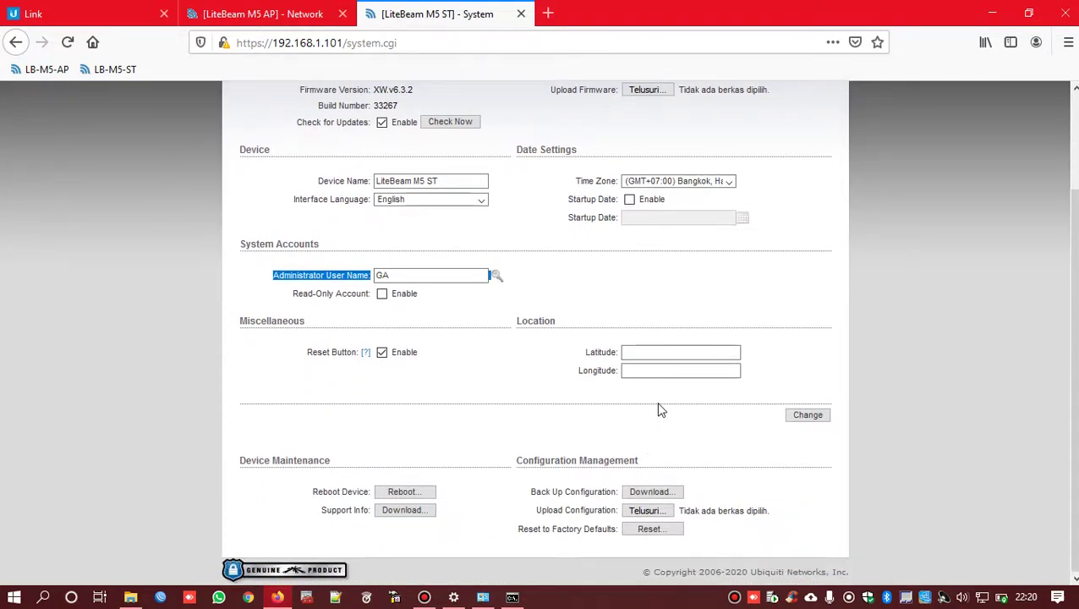
key(F5)
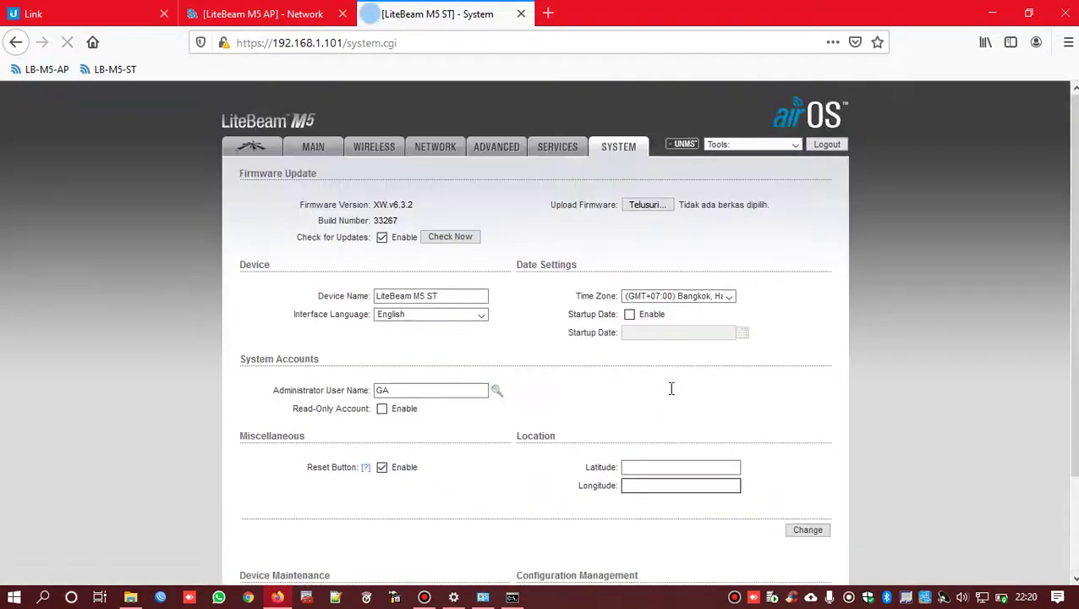
- Show the station's and AP's Main pages, then highlight the station's -71 dBm signal strength
click(314, 152)
key(ctrl+shift+Tab)
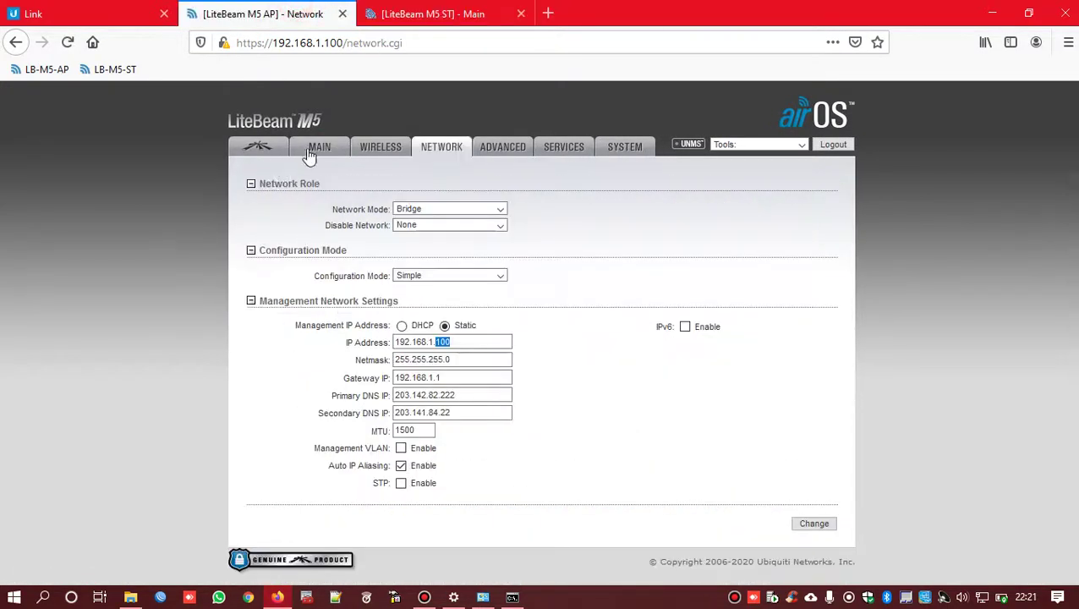
click(311, 157)
click(446, 14)
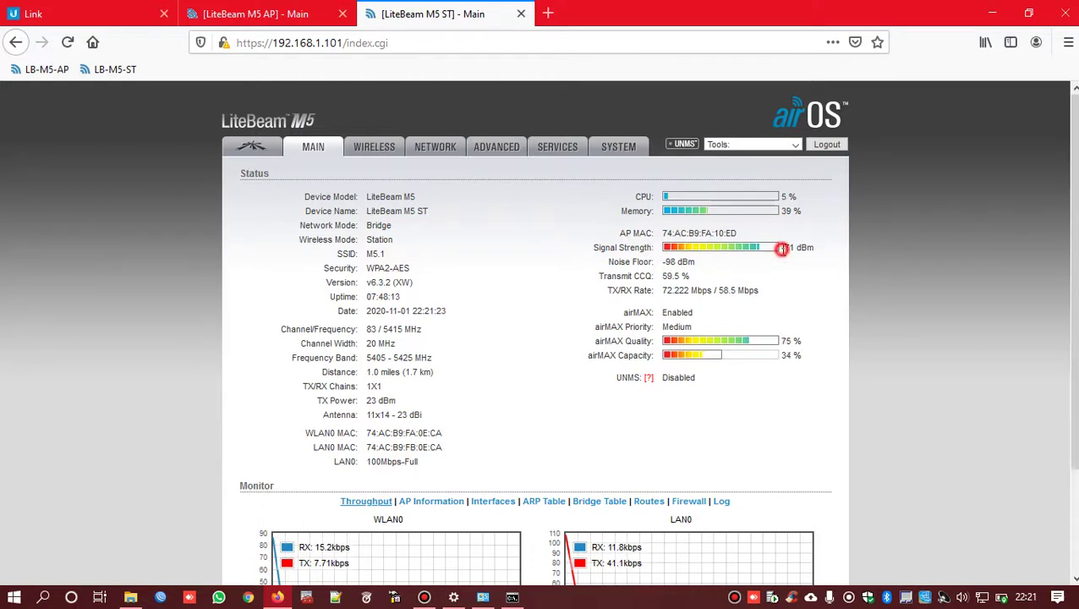
drag(779, 247, 831, 255)
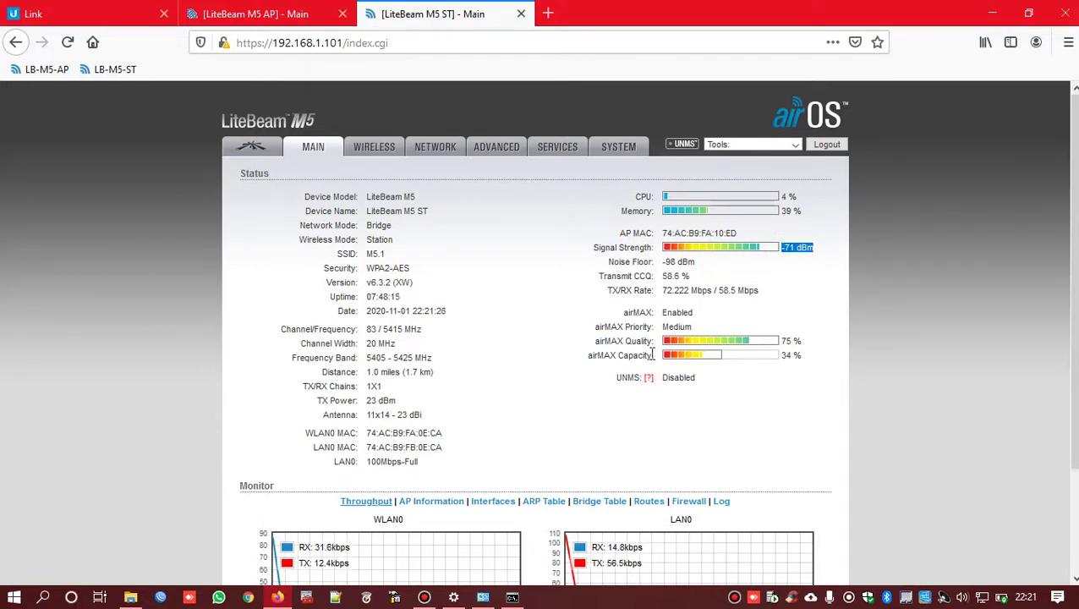
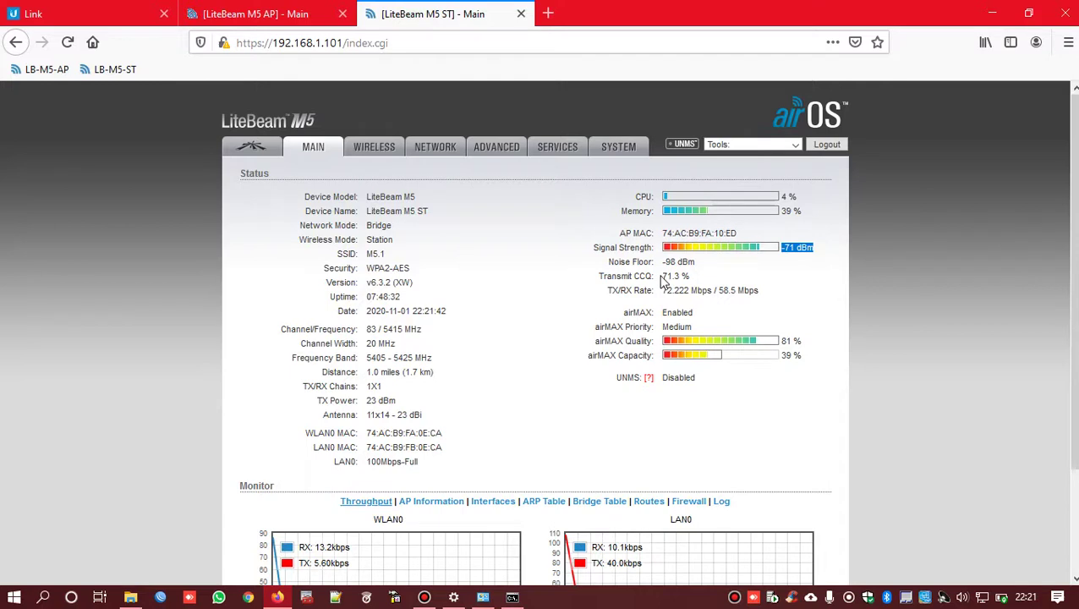
- Highlight the station's Transmit CCQ percentage
mouse_move(664, 277)
mouse_down()
mouse_move(693, 282)
mouse_move(684, 274)
mouse_up()
double_click(689, 275)
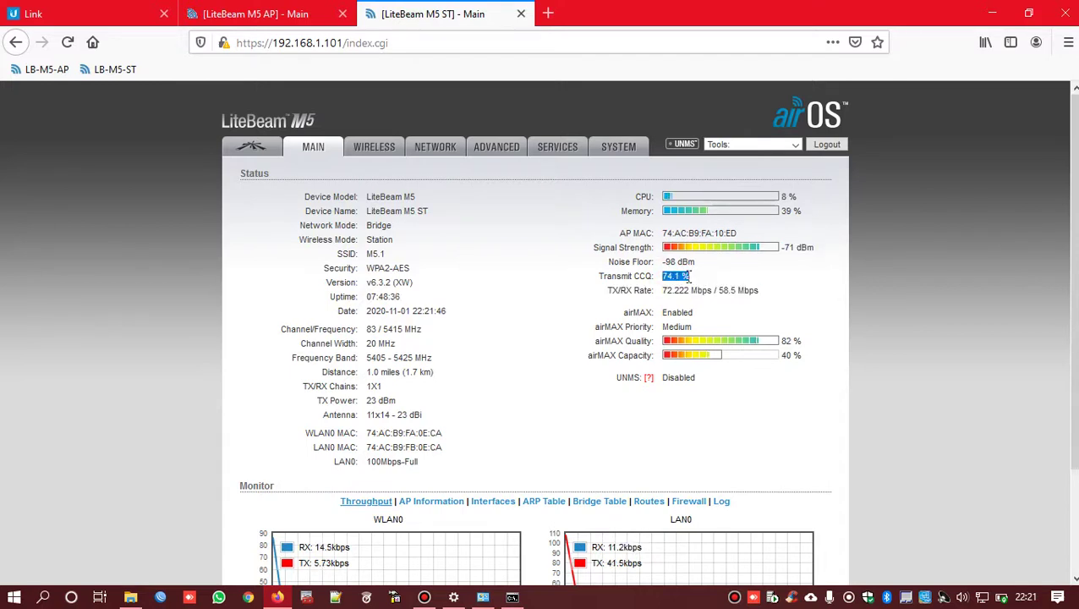
click(694, 279)
double_click(692, 276)
- Glance at the access point's status page, then reload the station's status page
click(300, 16)
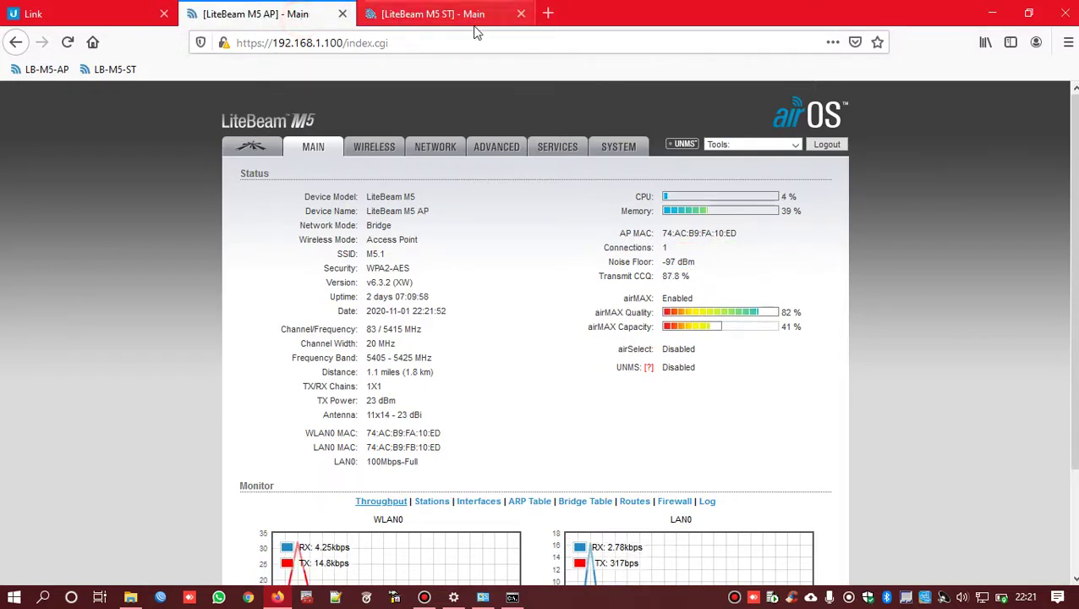
click(410, 14)
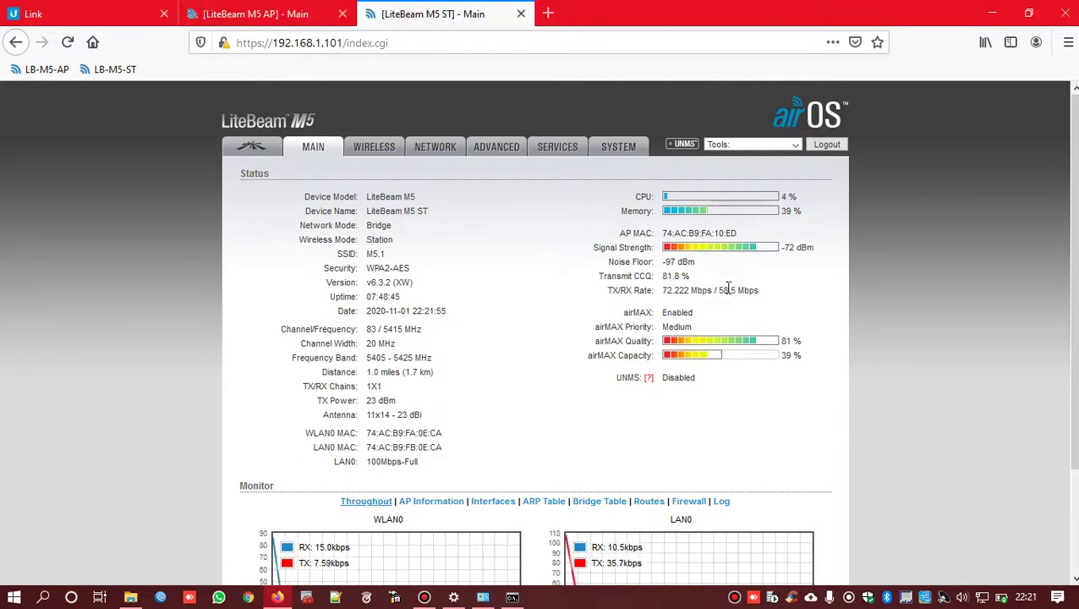
key(F5)
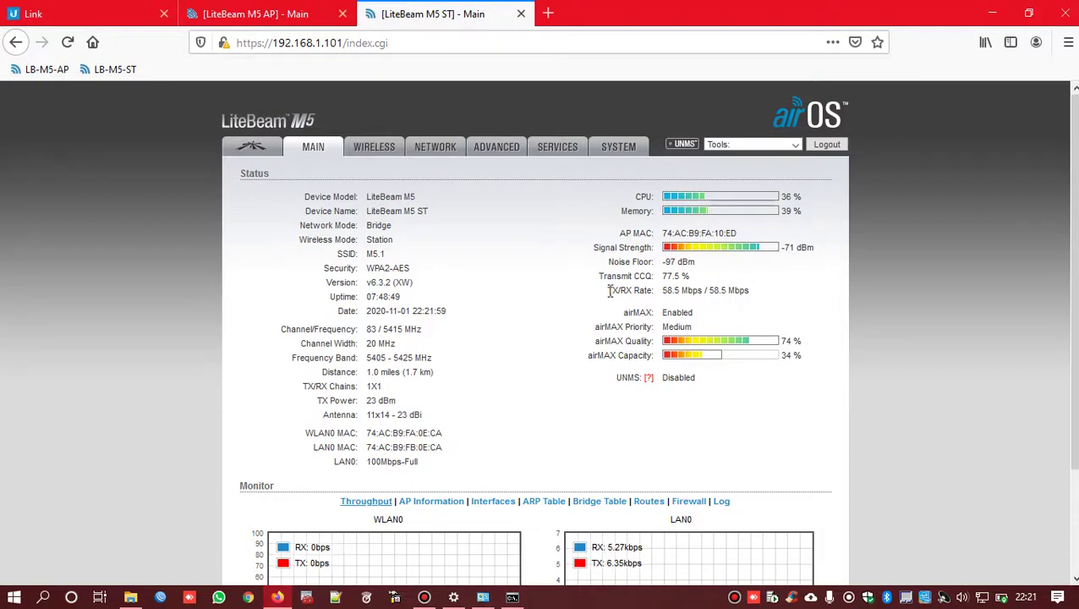
- Highlight the station's TX/RX Rate label and its rate values
drag(610, 291, 655, 290)
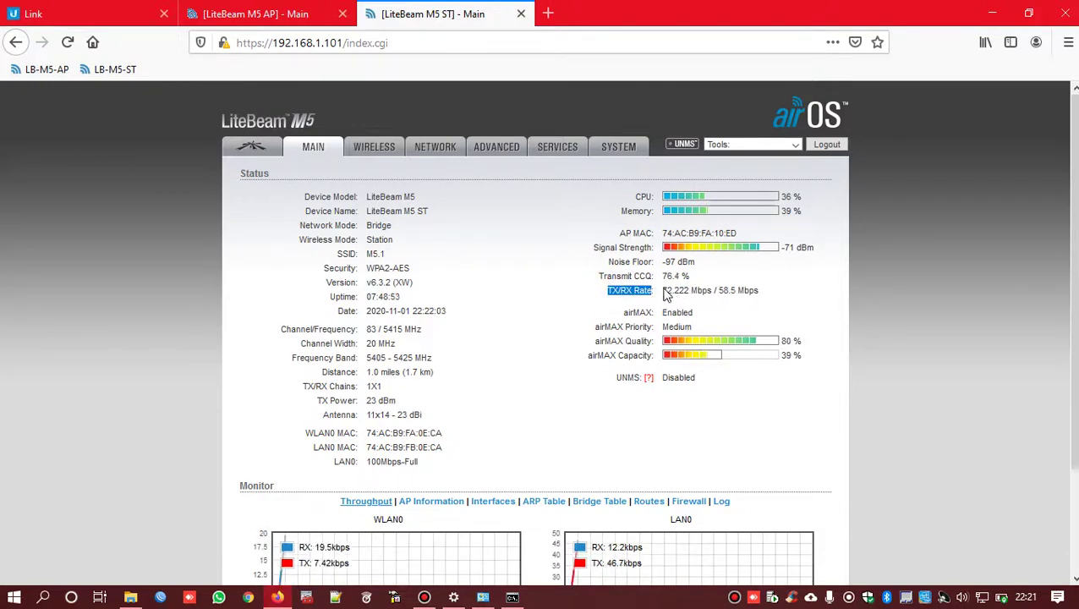
drag(665, 291, 753, 290)
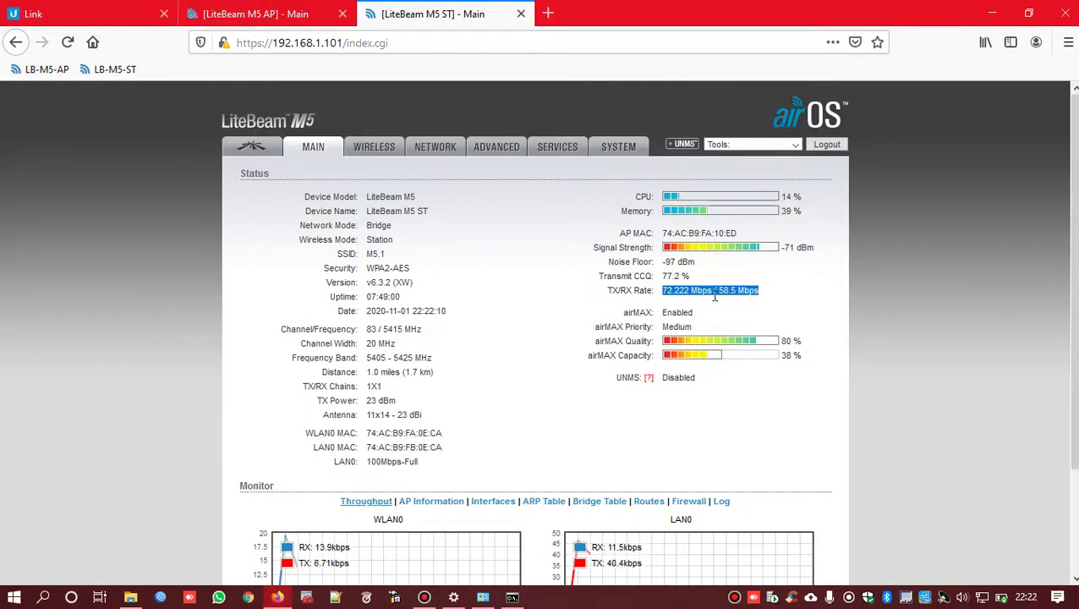
click(721, 289)
drag(725, 291, 758, 294)
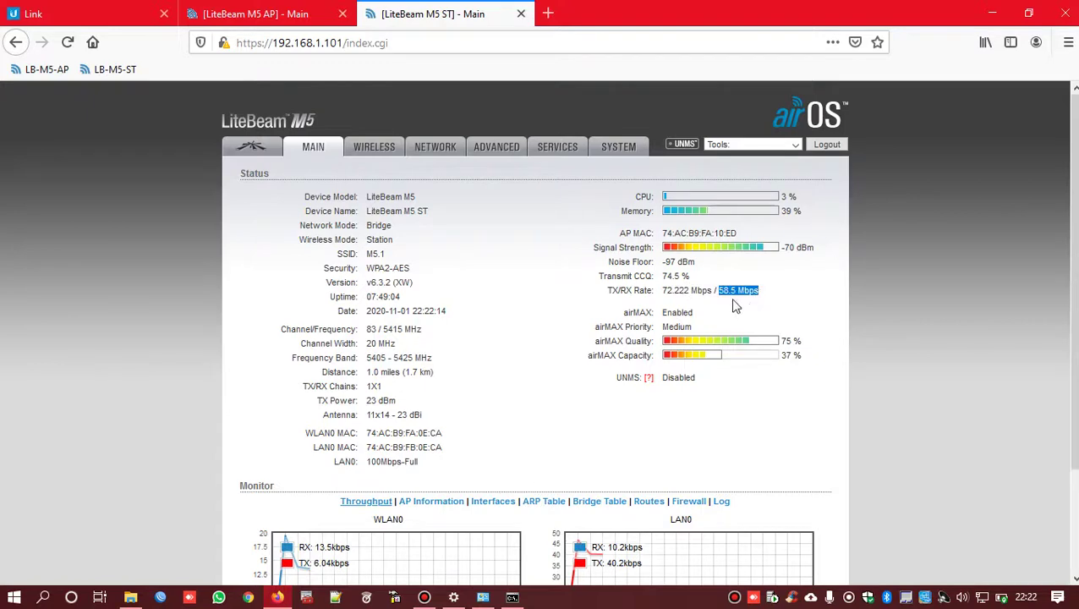
scroll(630, 345, down, 2)
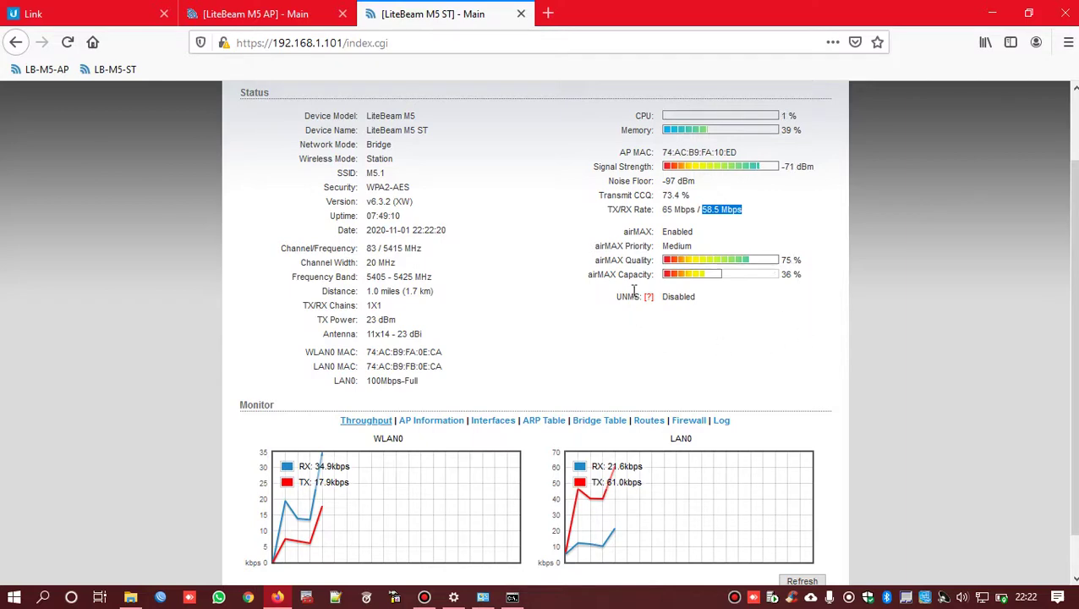
scroll(771, 327, down, 1)
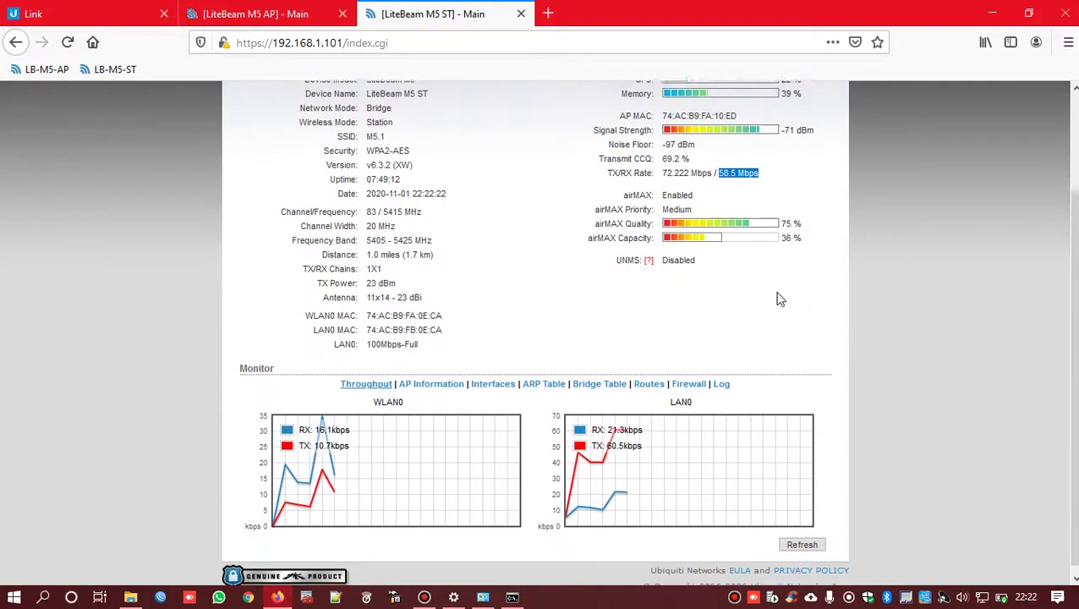
- Show AP Information and highlight the 1.0 miles (1.7 km) link distance to LiteBeam M5 AP
click(437, 378)
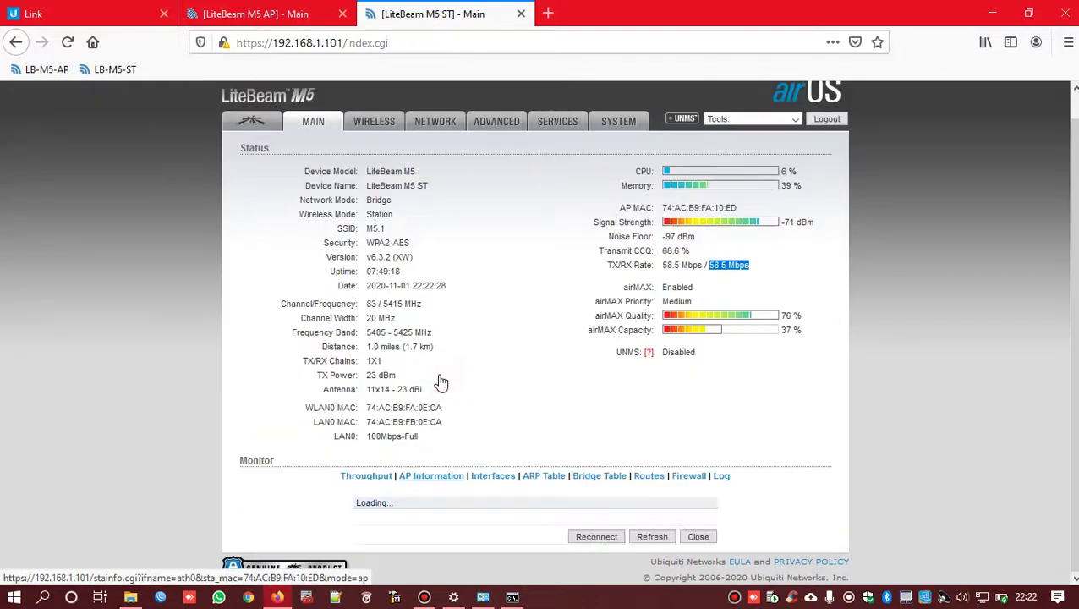
scroll(558, 396, down, 3)
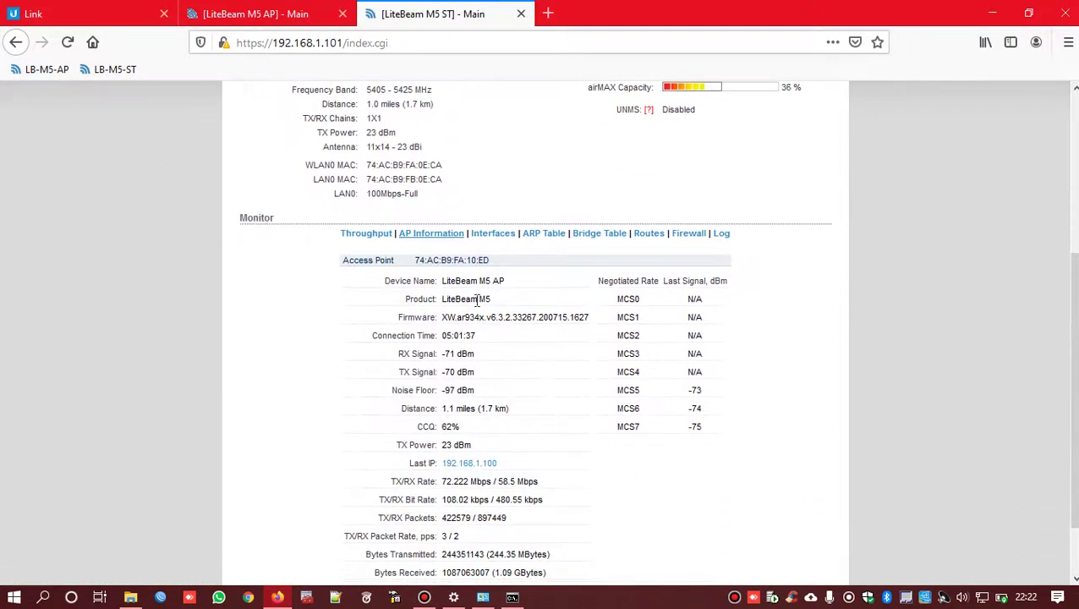
scroll(523, 292, down, 2)
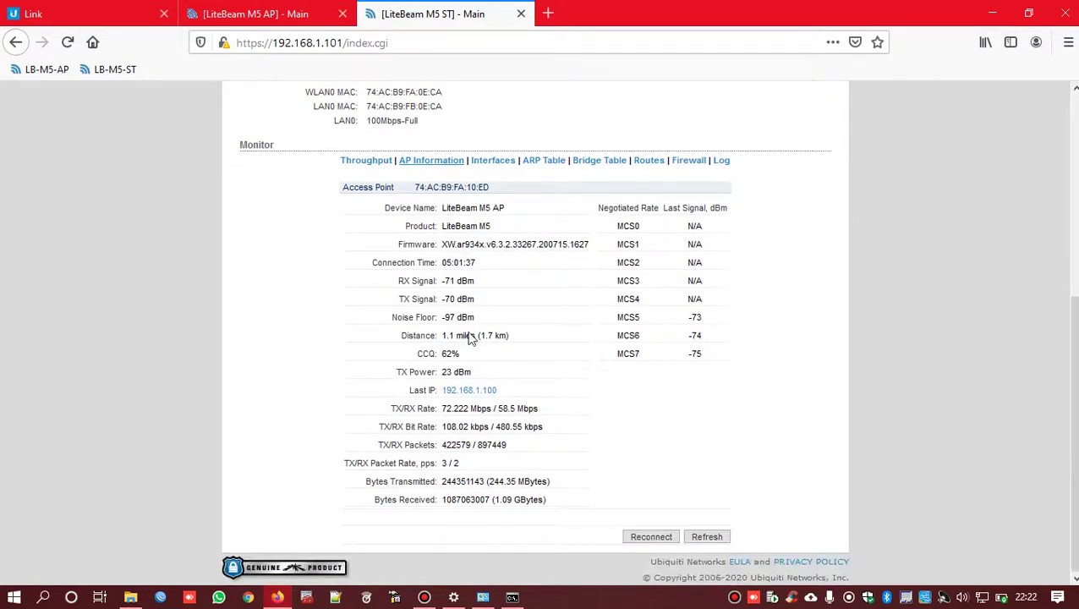
scroll(479, 484, up, 7)
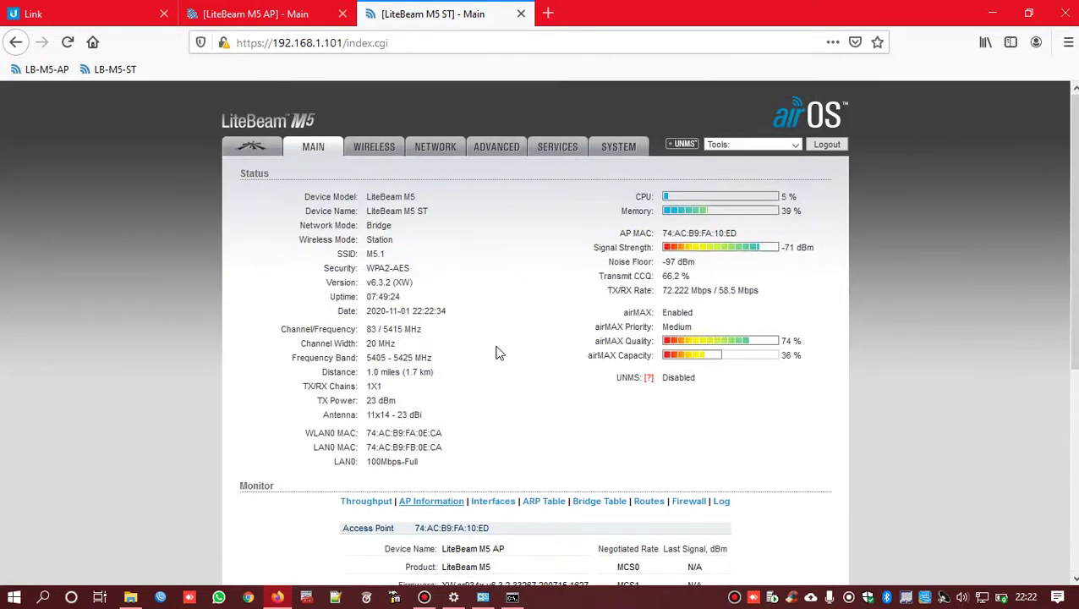
scroll(438, 313, down, 2)
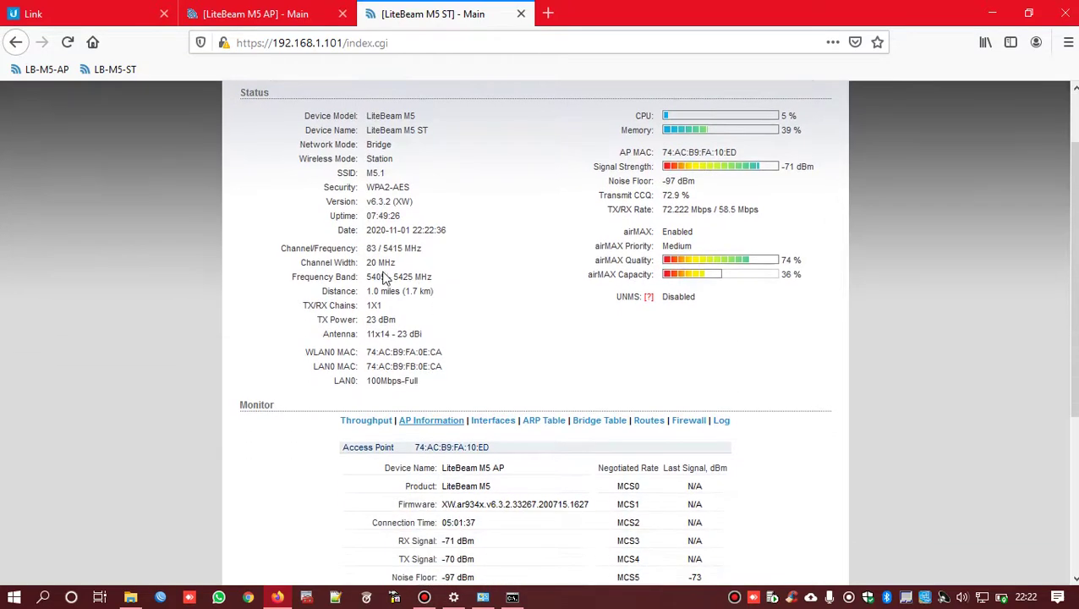
mouse_move(434, 296)
mouse_down()
mouse_move(367, 298)
mouse_move(436, 291)
mouse_up()
scroll(511, 311, down, 3)
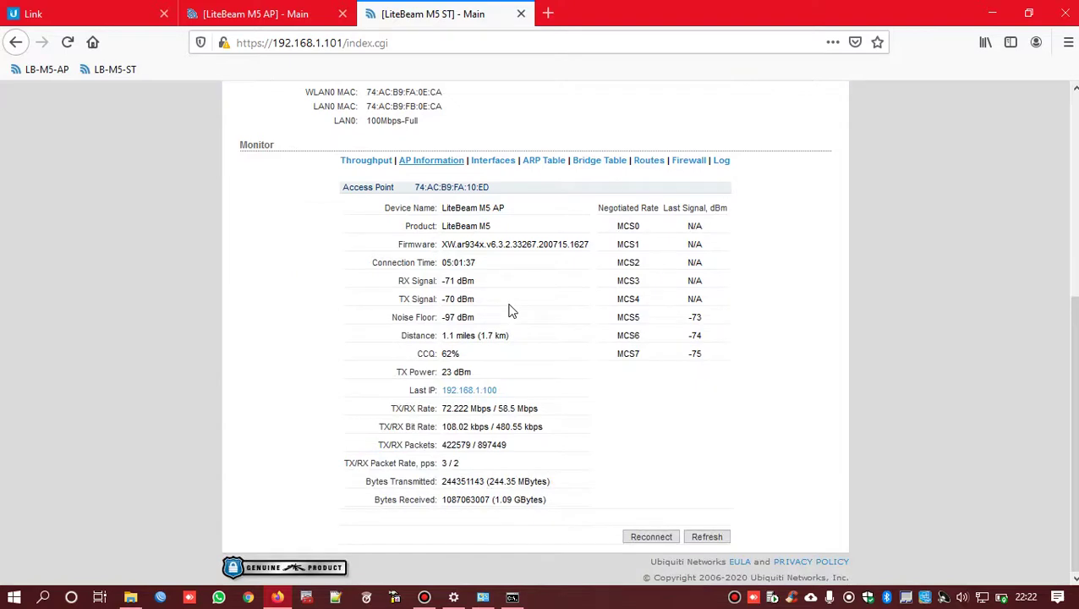
scroll(511, 310, up, 4)
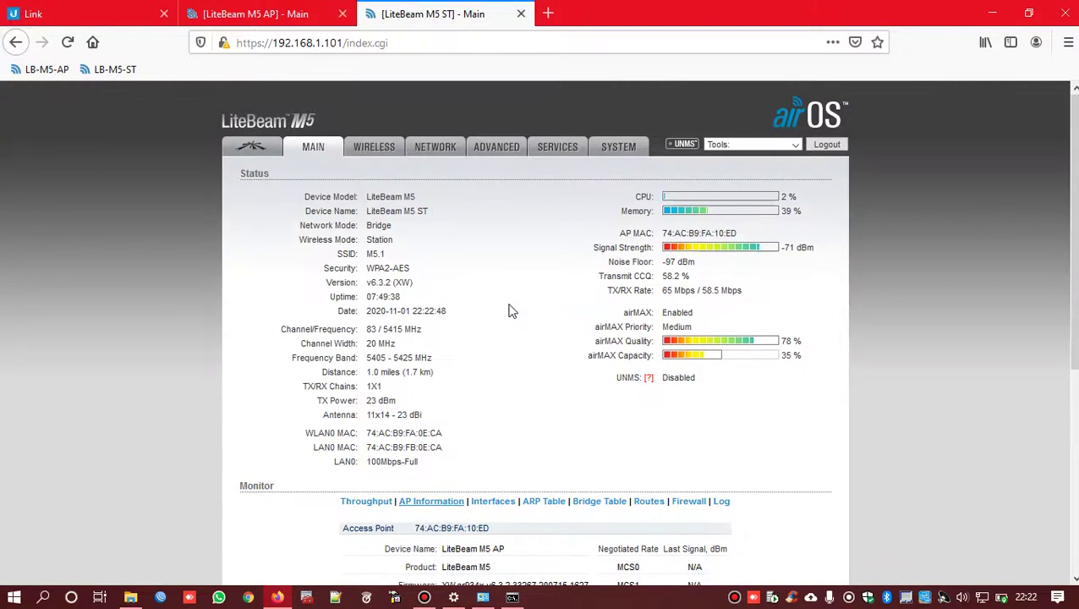
click(373, 149)
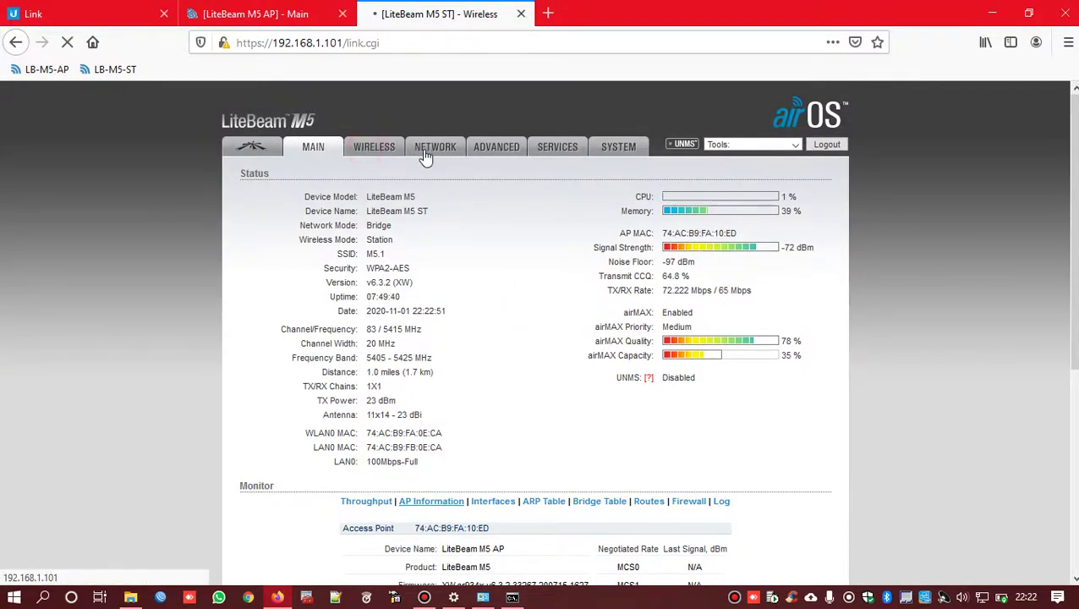
click(425, 152)
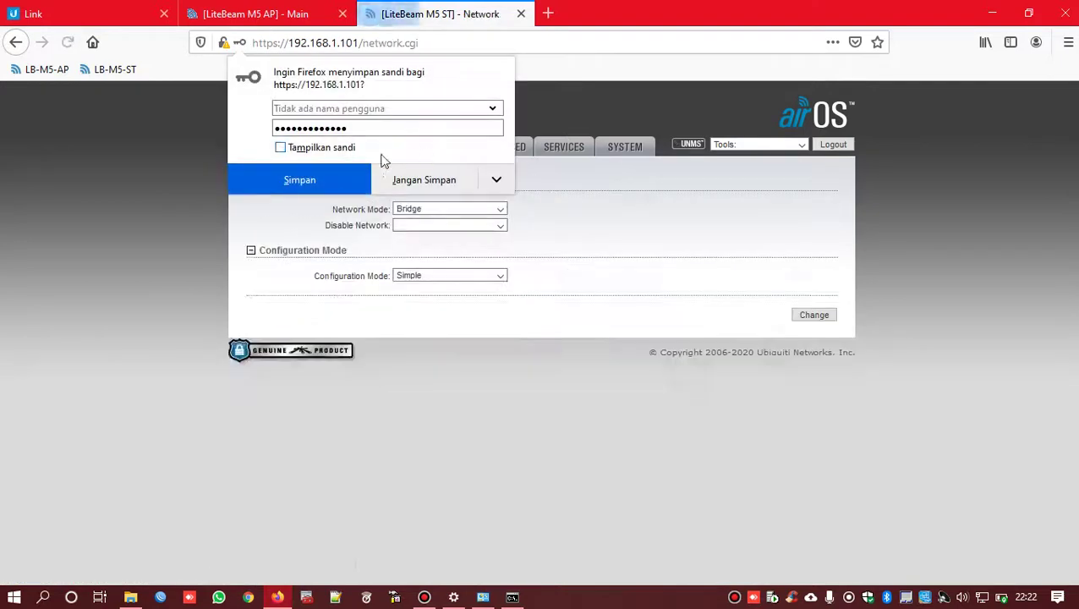
click(433, 180)
click(314, 147)
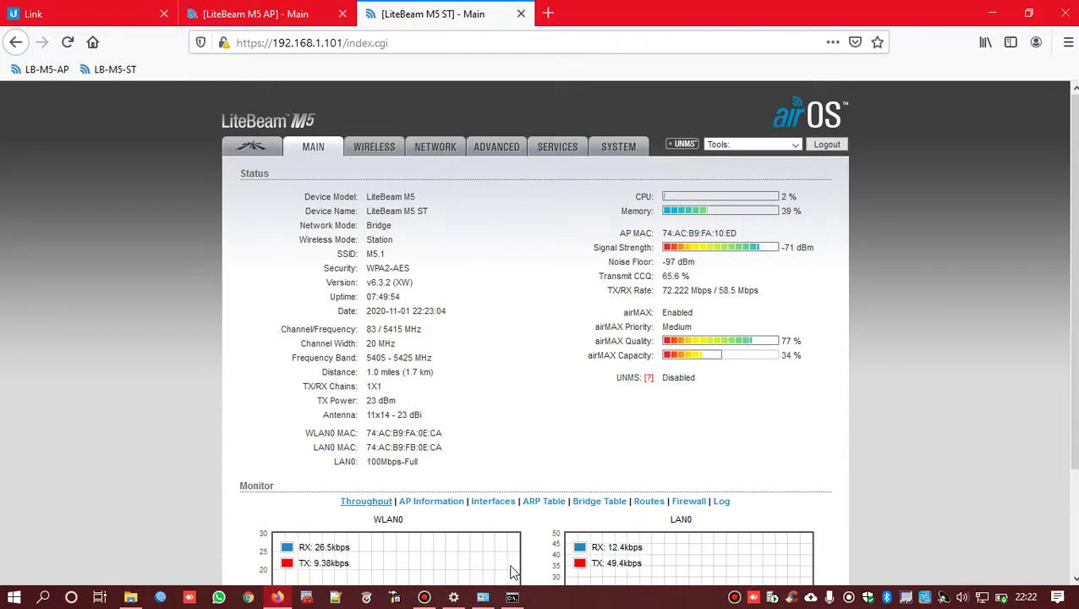
click(490, 597)
- Set the Ethernet adapter's IPv4 to obtain IP and DNS server addresses automatically
right_click(825, 169)
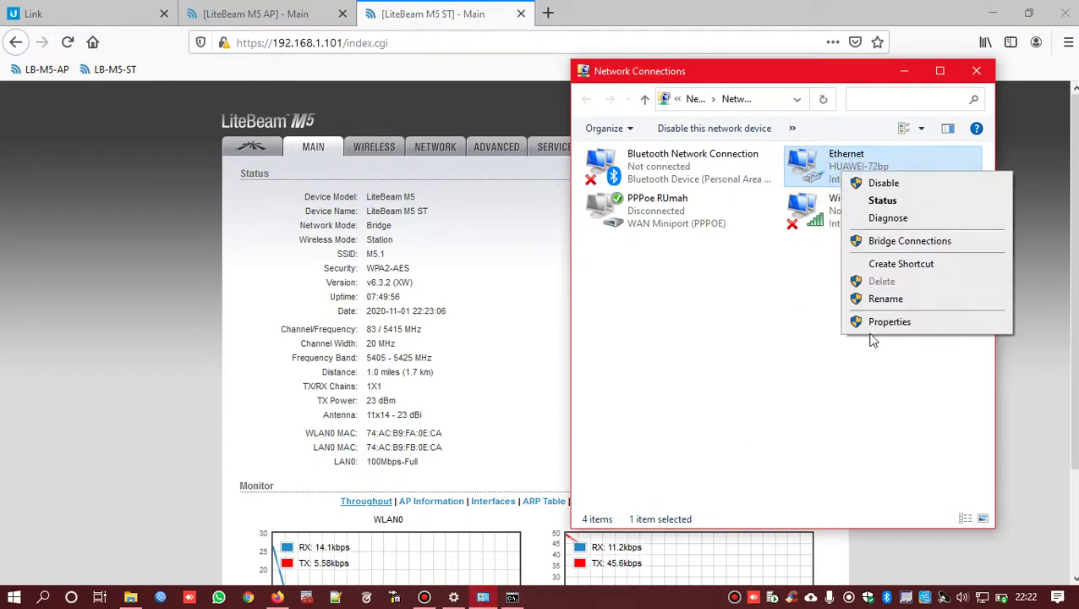
click(874, 318)
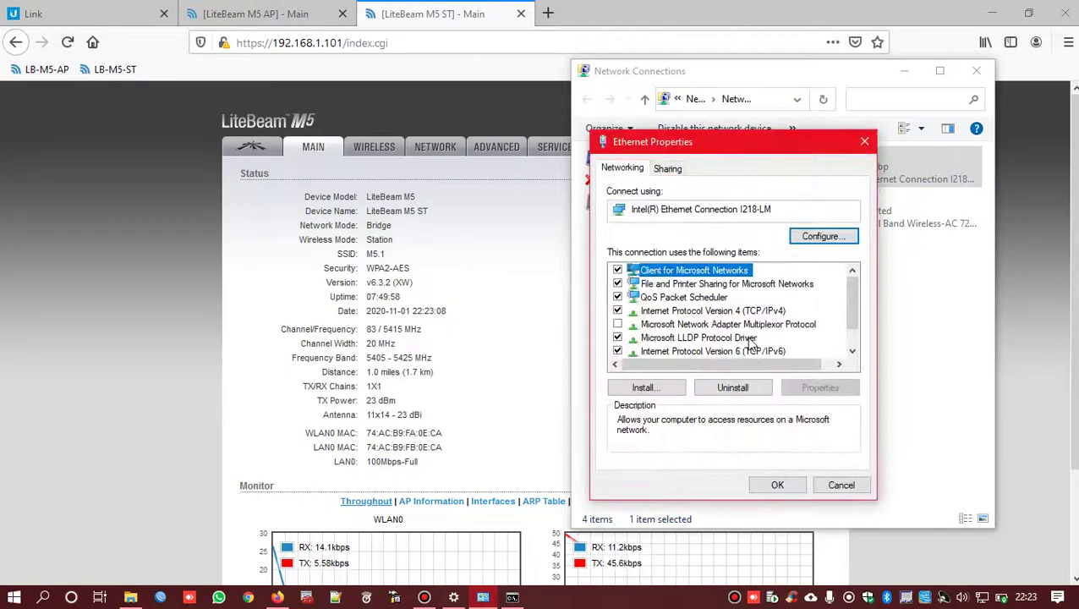
click(743, 311)
double_click(743, 312)
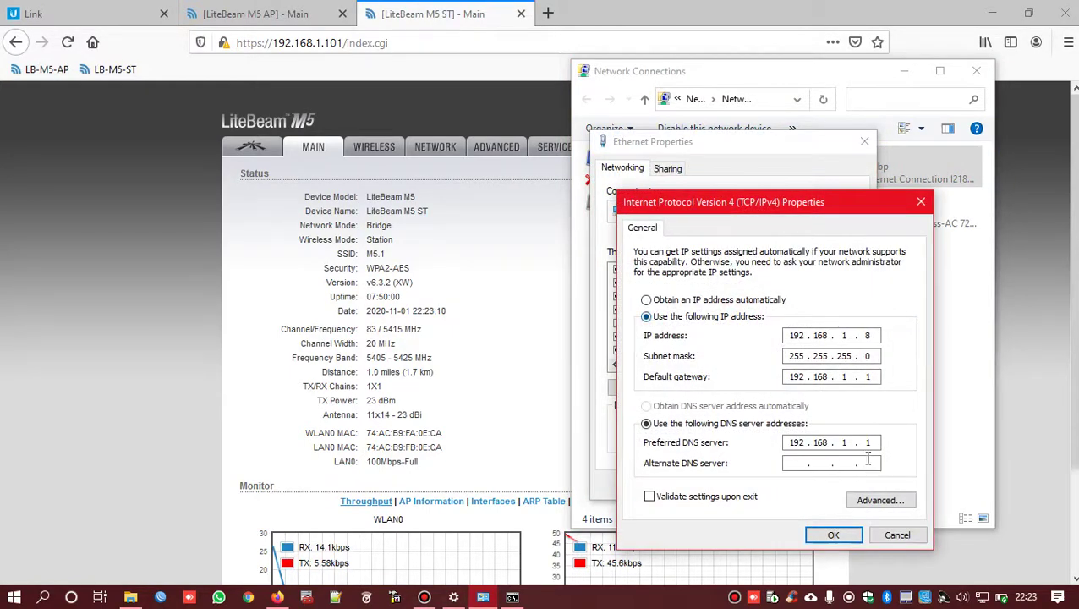
click(677, 300)
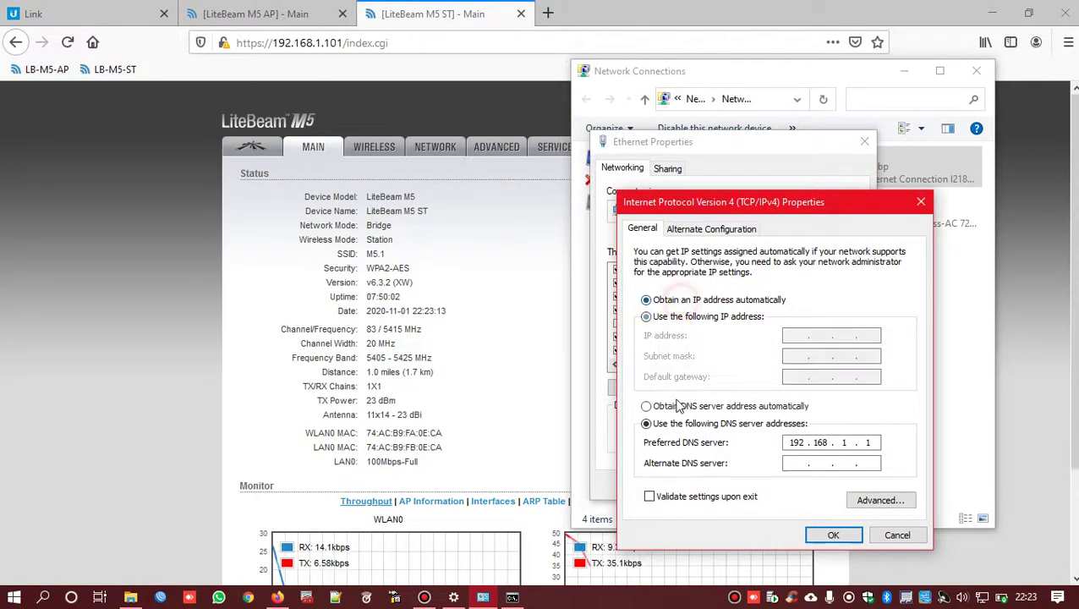
click(676, 407)
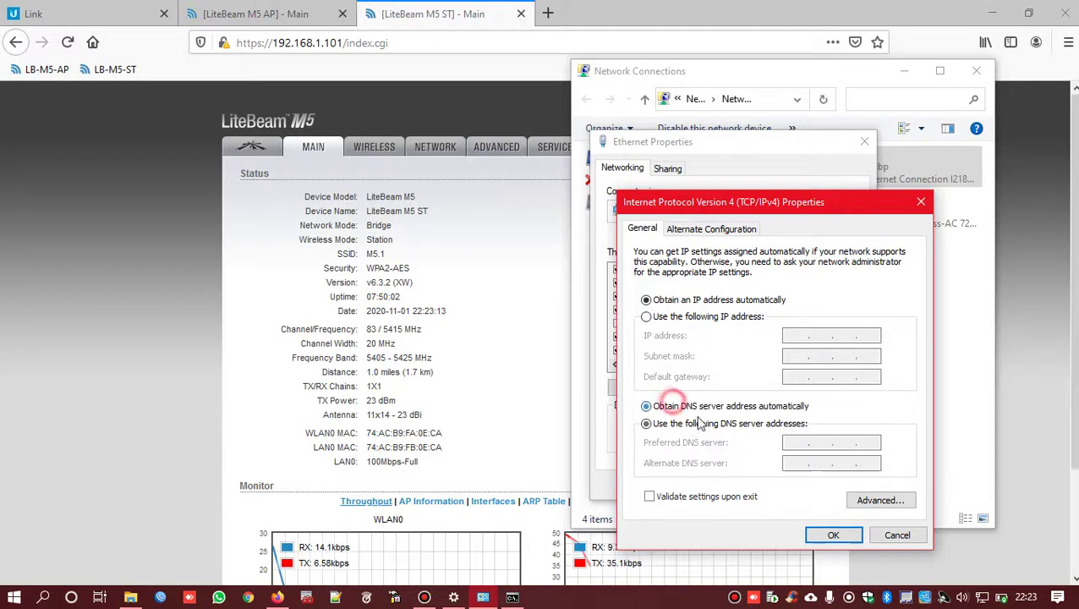
click(824, 535)
click(775, 485)
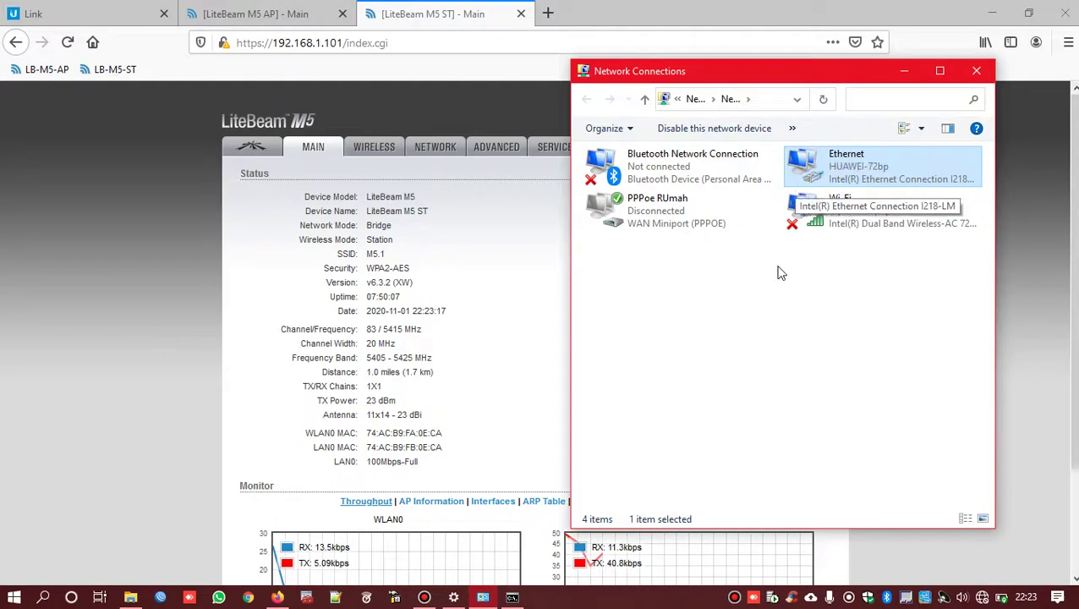
- Review Ethernet details: IPv4 address 192.168.1.153, gateway 192.168.1.1, DHCP and DNS servers
double_click(850, 178)
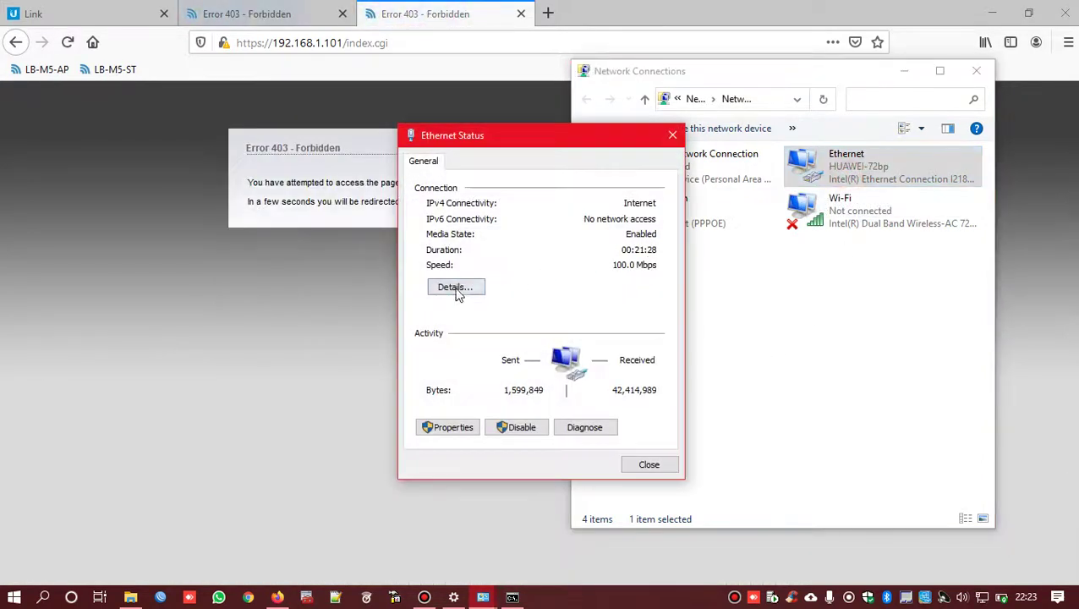
click(457, 288)
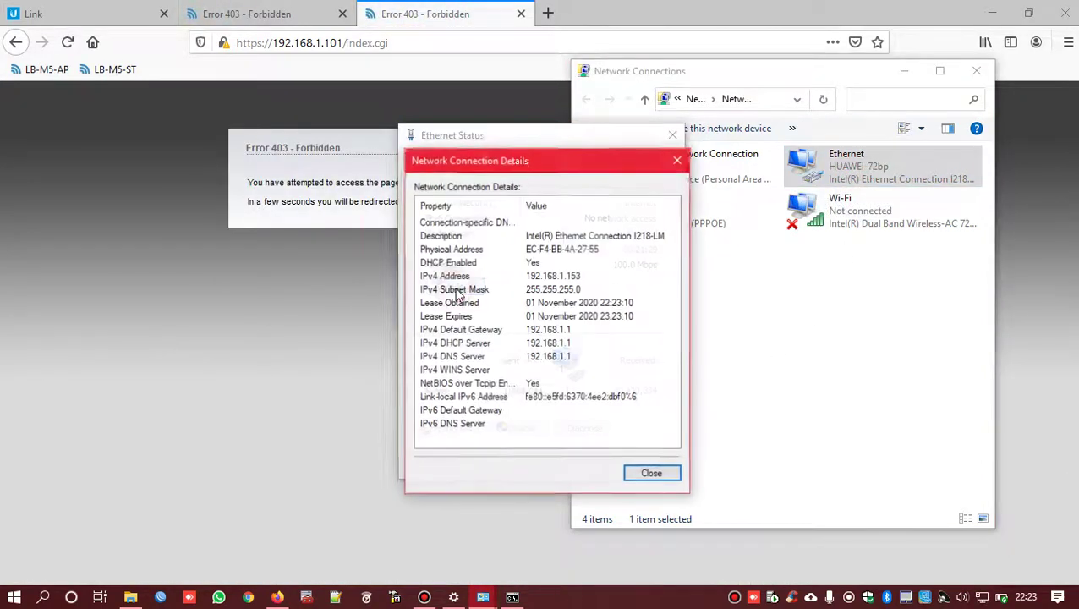
click(515, 275)
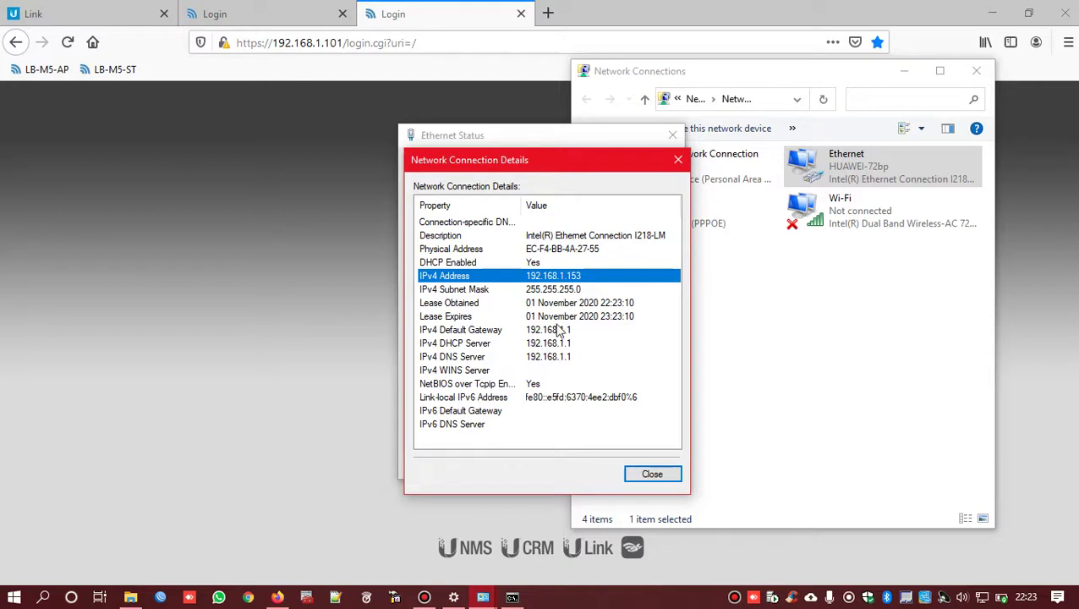
click(558, 330)
click(558, 356)
click(559, 342)
click(563, 330)
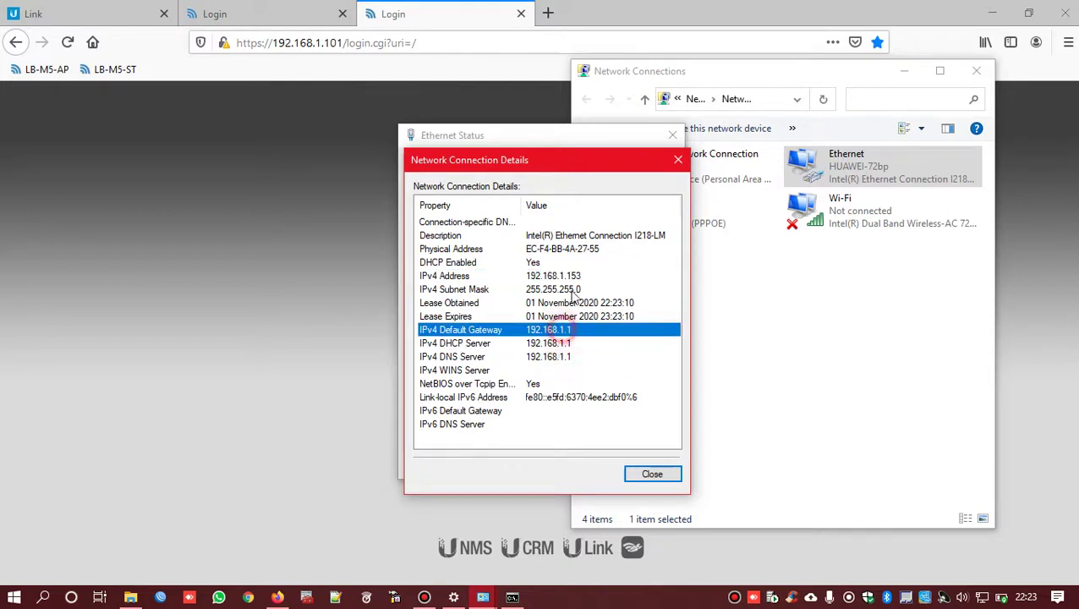
click(575, 275)
- Close the network dialogs and log back into the LiteBeam M5 ST status page
click(678, 161)
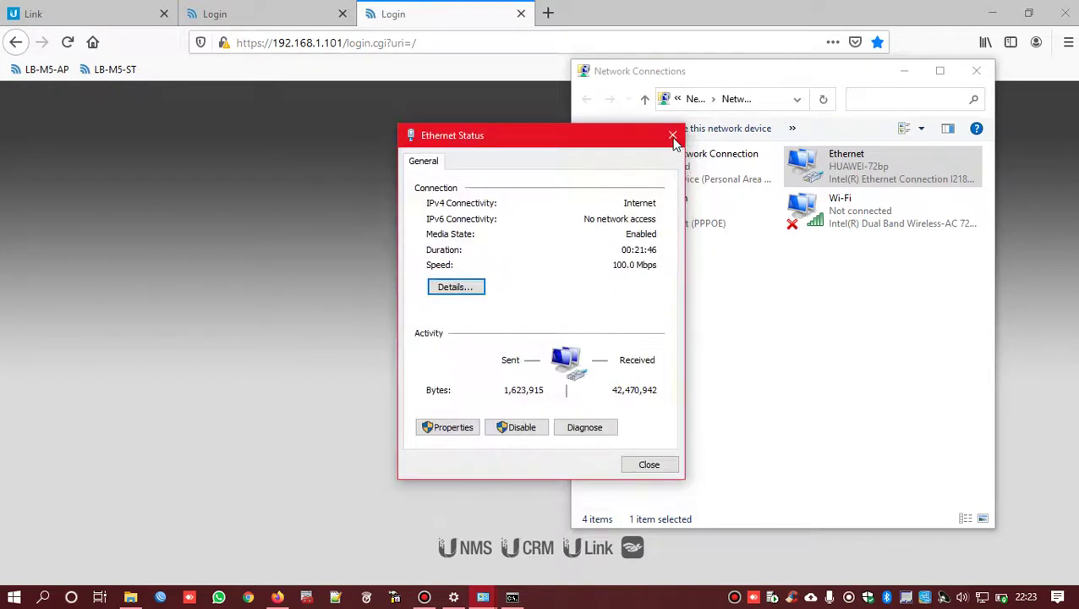
click(673, 137)
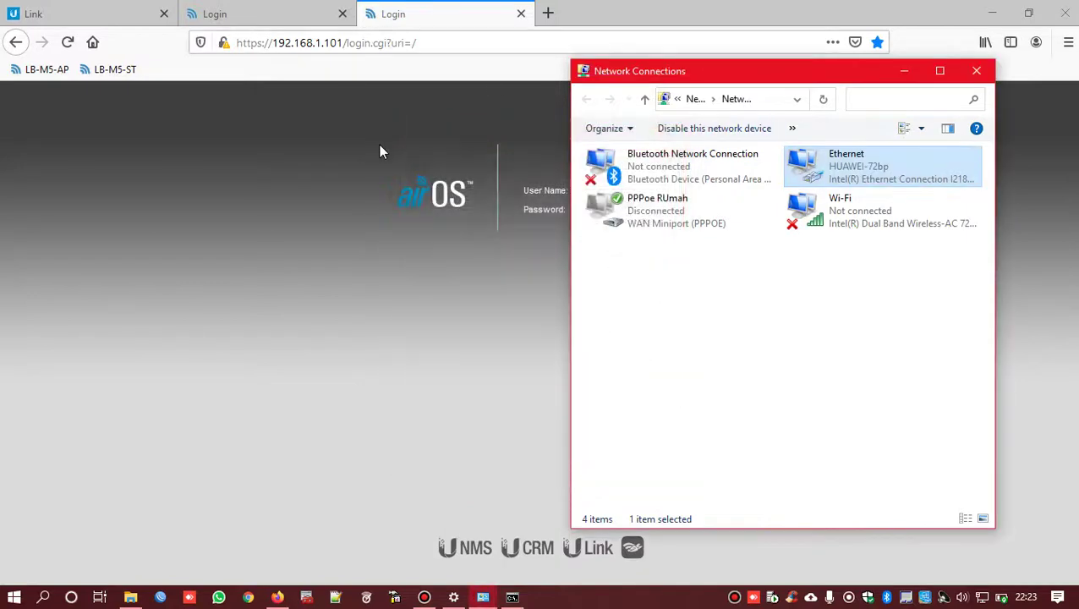
click(901, 73)
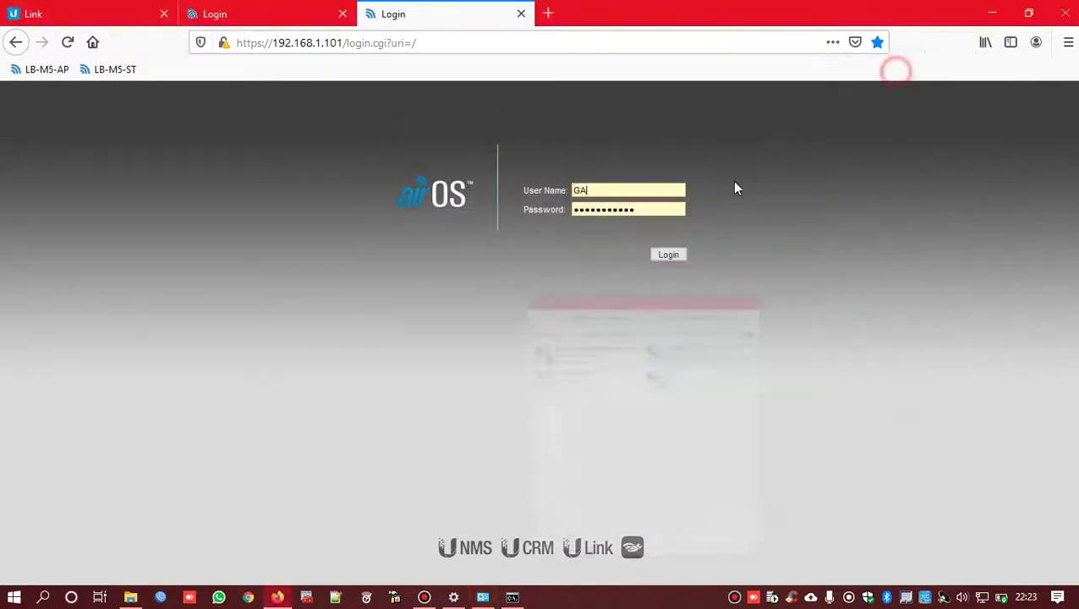
click(667, 256)
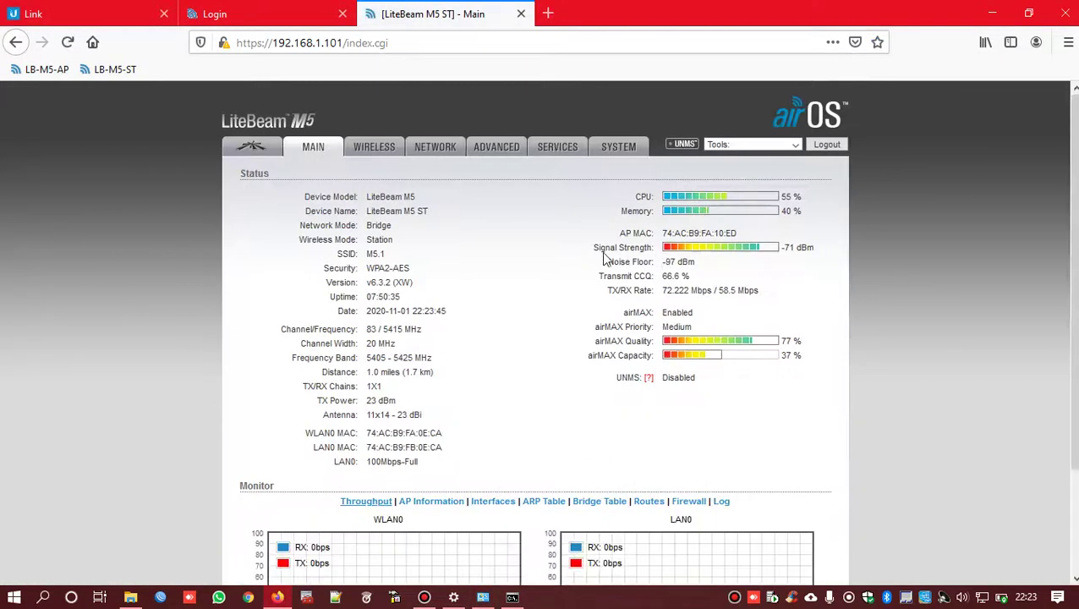
scroll(604, 254, down, 3)
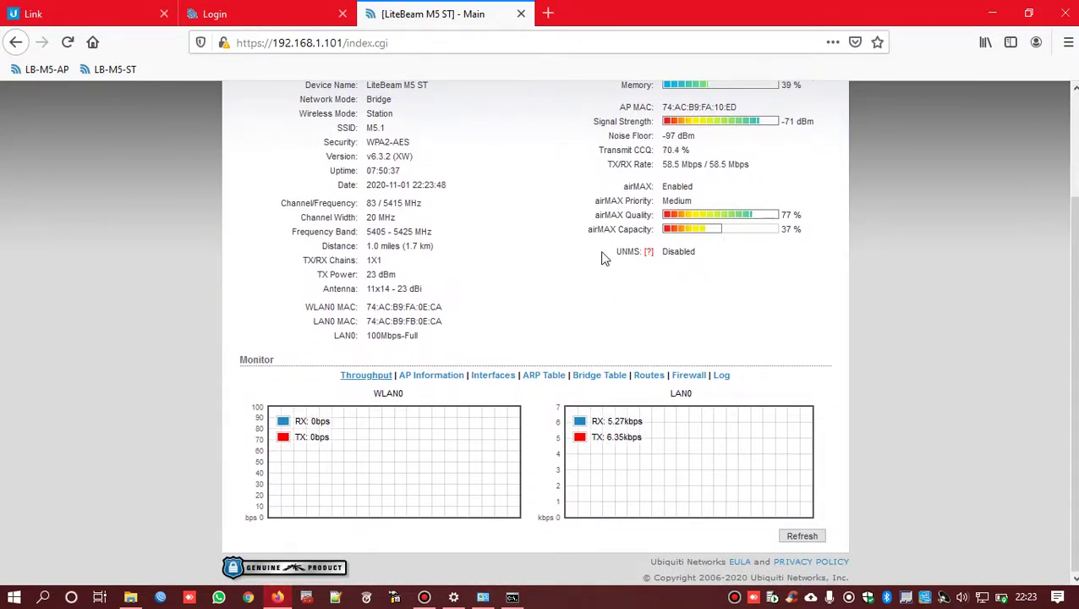
- Open Command Prompt via Win+R and run ping google.com, getting 19 ms replies
key(super+r)
text(c)
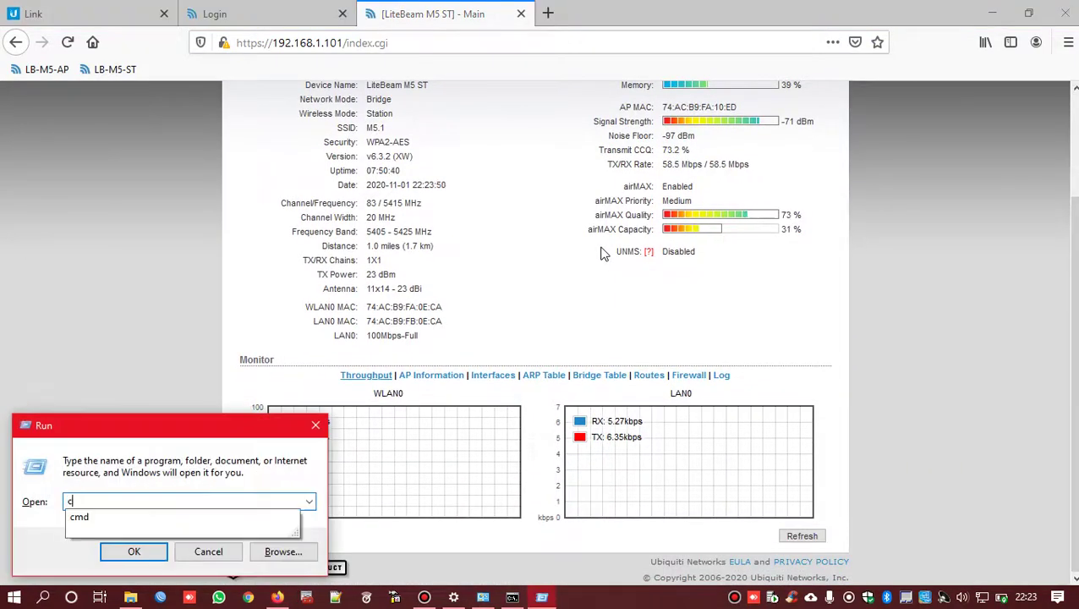
text(md)
key(Return)
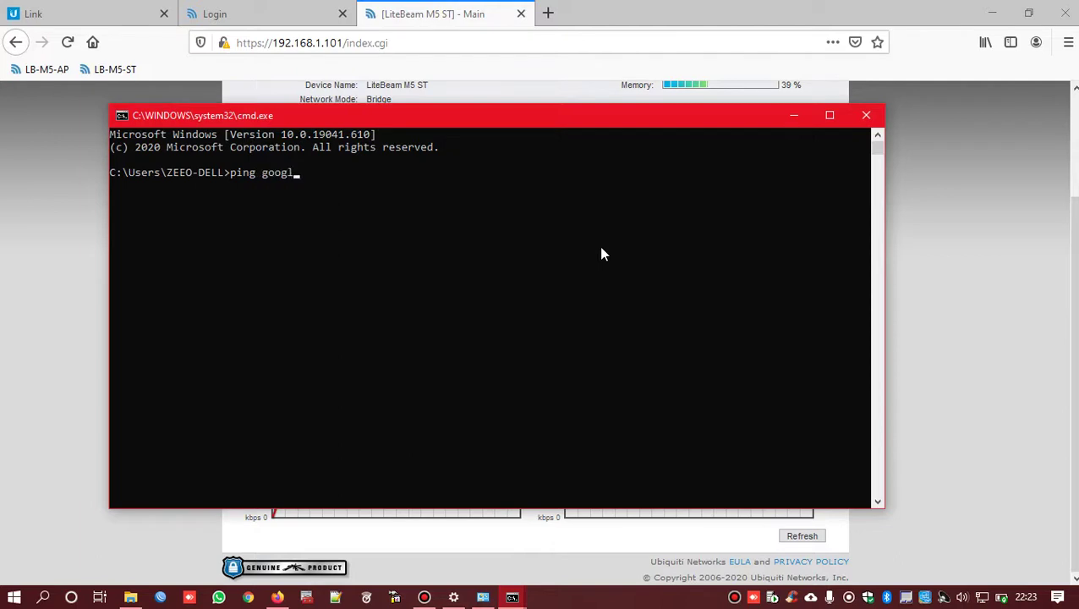
text(ping google.com)
key(Return)
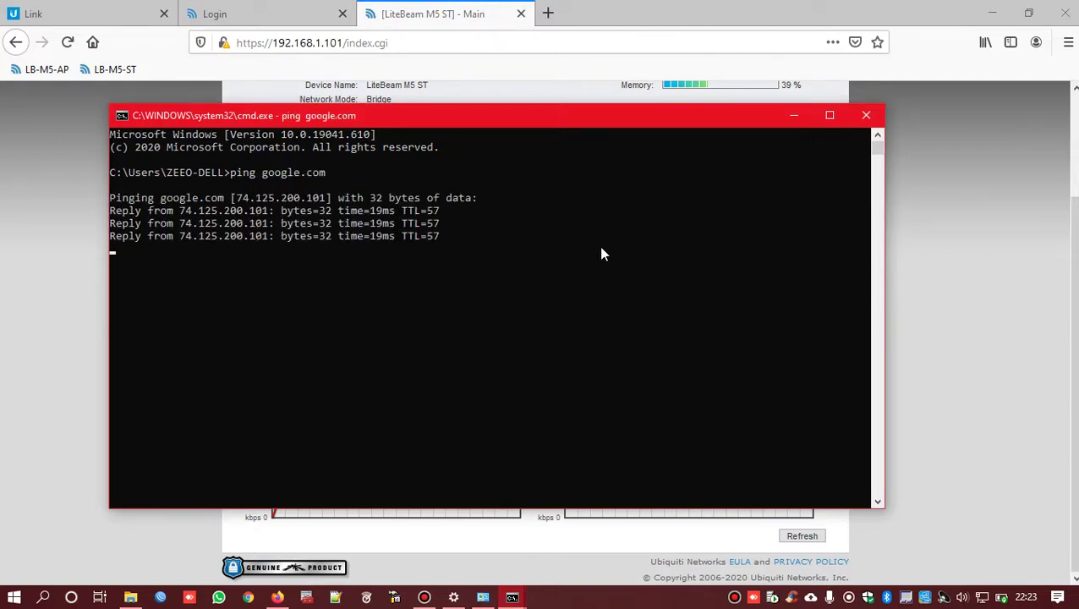
- Search 'speedtest cbn' in a new Firefox tab and run the speedtest.cbn.id test
click(730, 20)
click(550, 14)
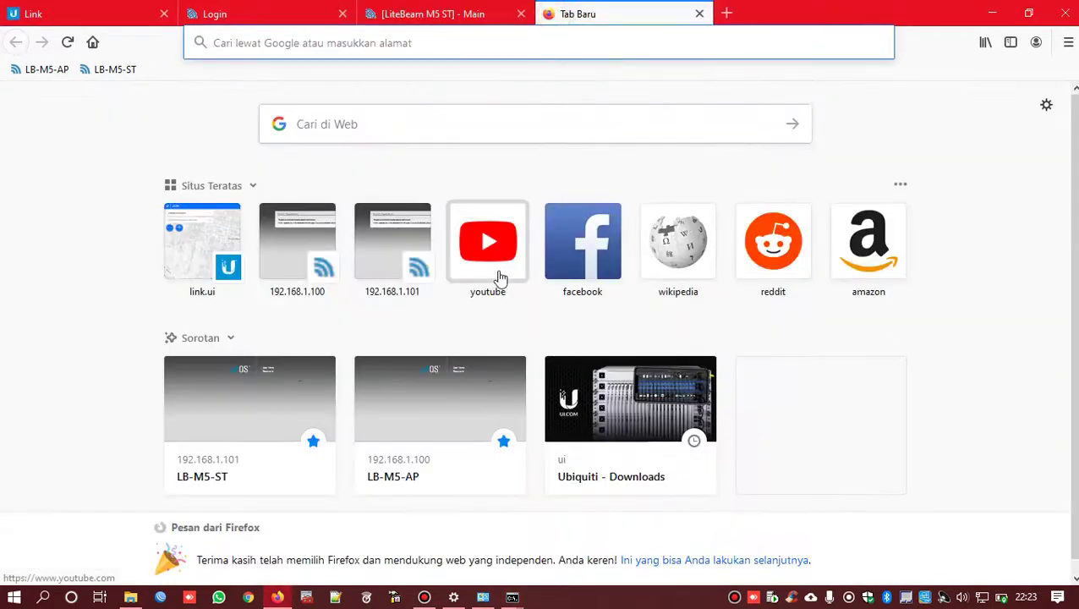
text(spee)
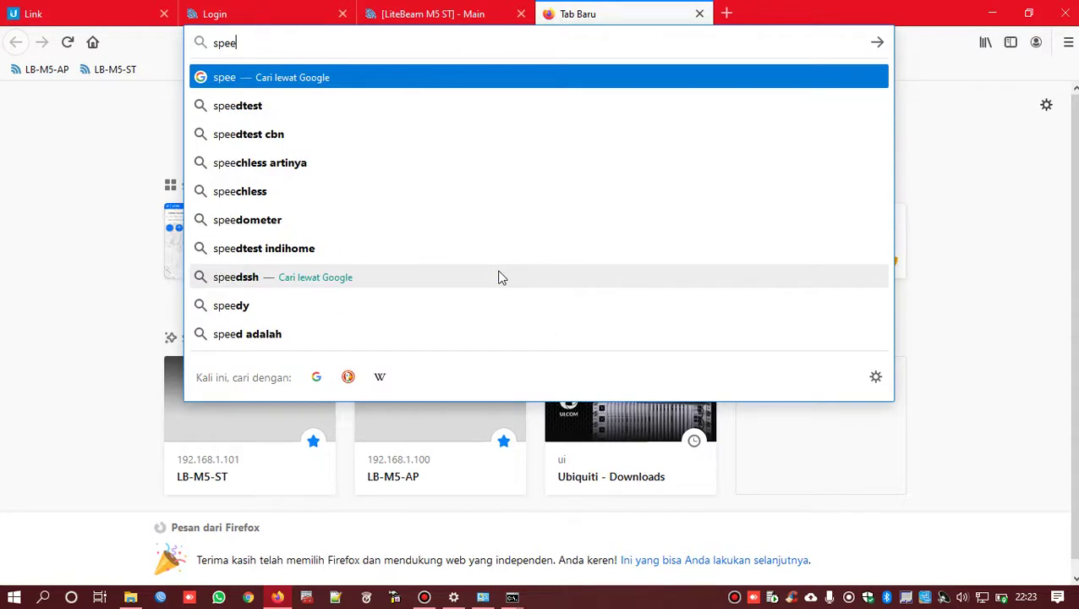
text(dte)
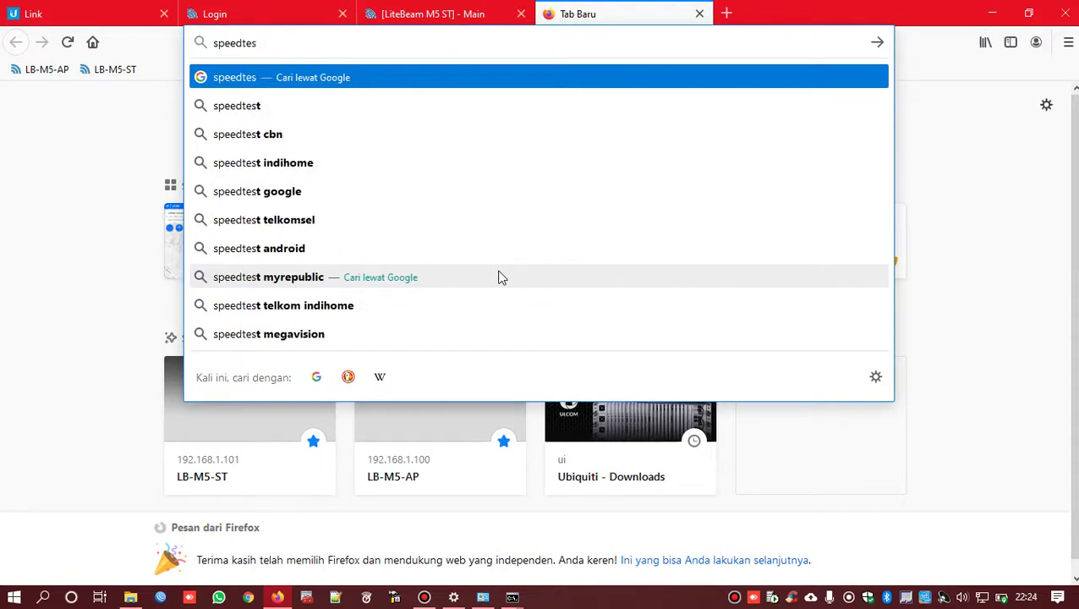
text(s)
key(Down)
key(Down)
key(Return)
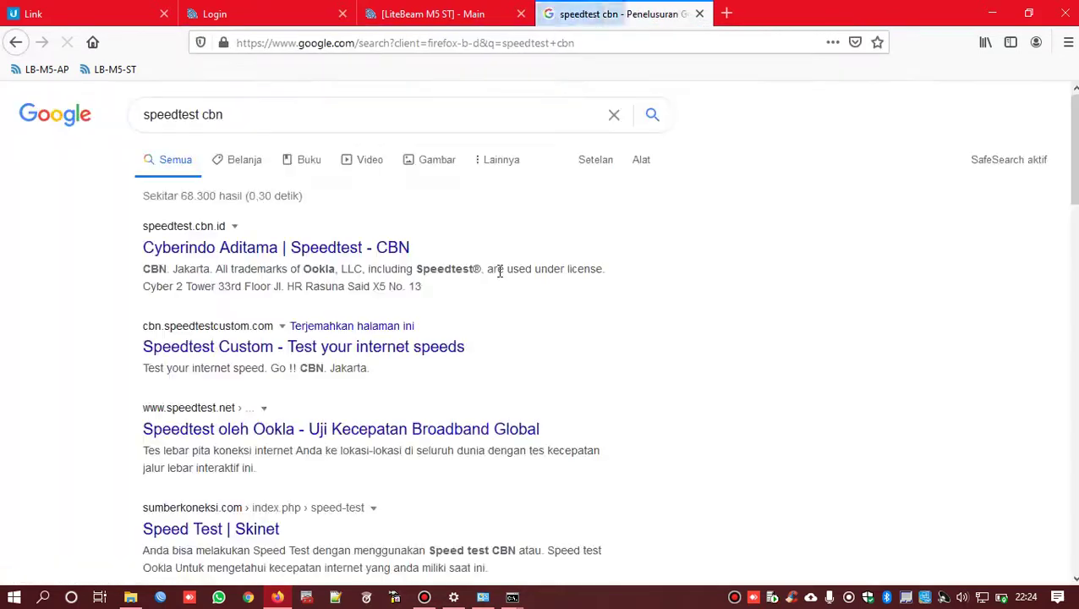
click(325, 249)
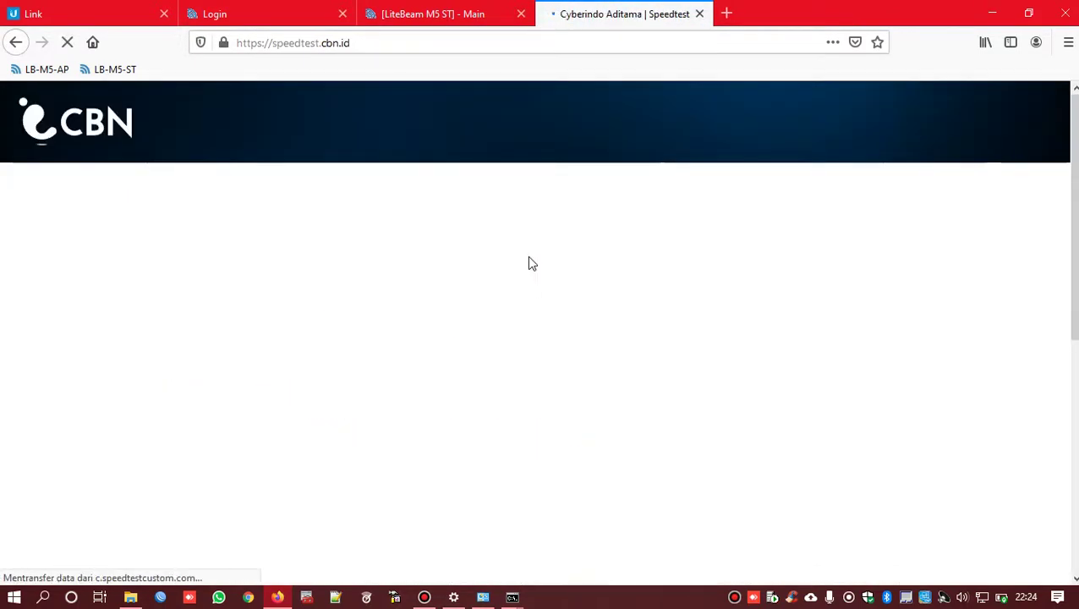
scroll(529, 259, down, 2)
click(517, 308)
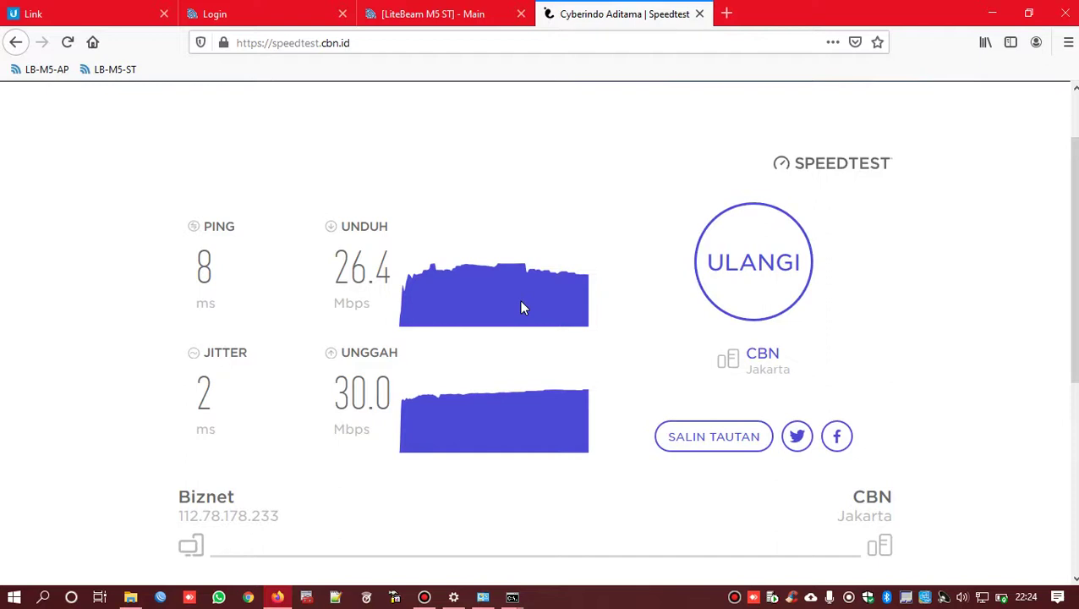
- Log into the AP at 192.168.1.100, view its Stations list, then return to the ST page
click(470, 14)
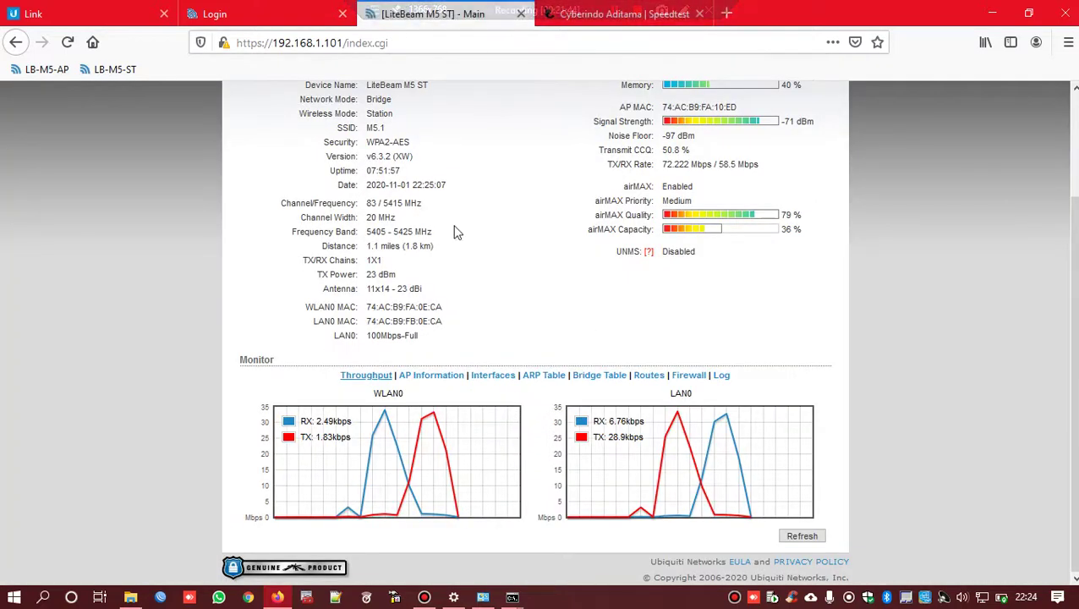
scroll(456, 242, up, 2)
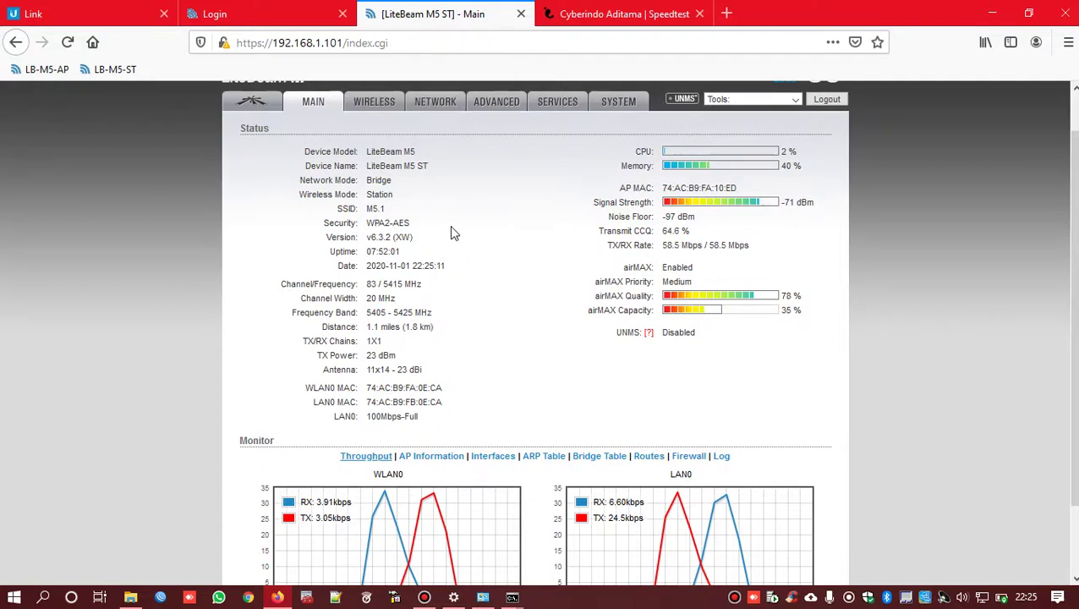
click(254, 14)
click(666, 257)
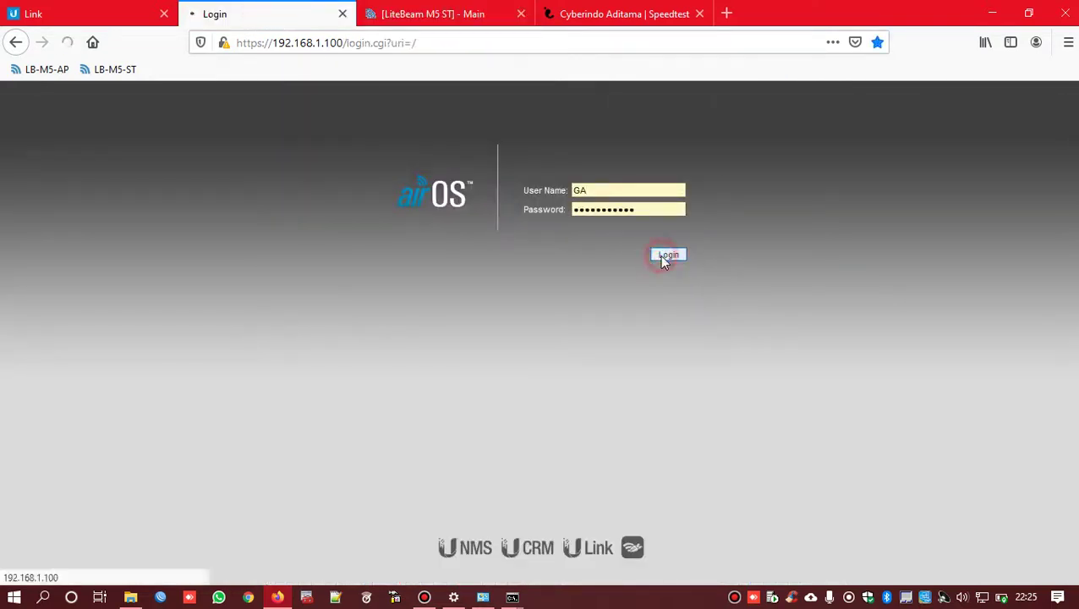
scroll(609, 309, down, 3)
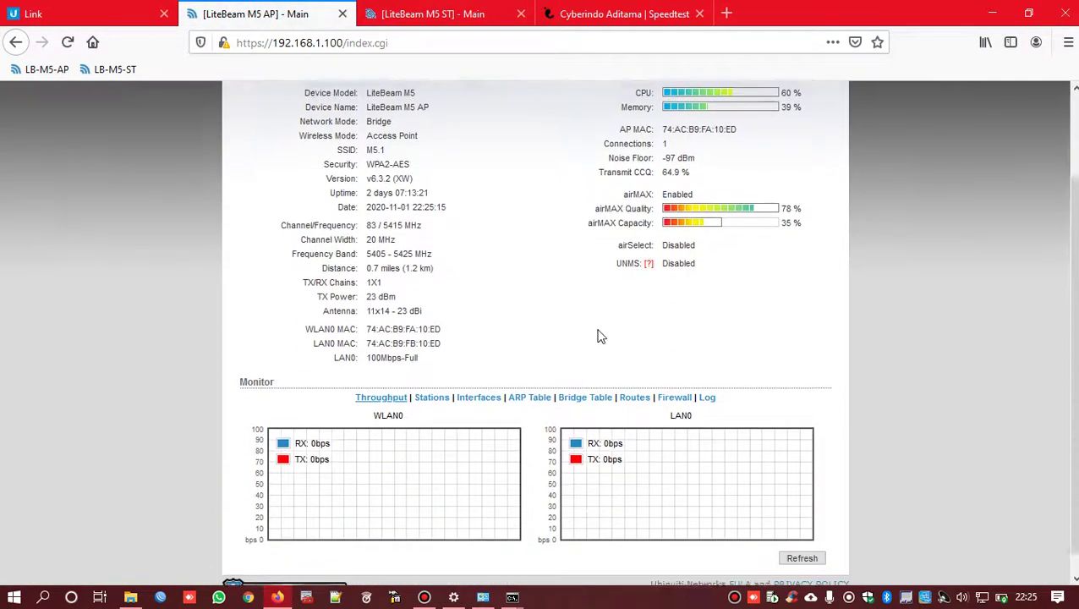
click(436, 374)
scroll(687, 380, down, 1)
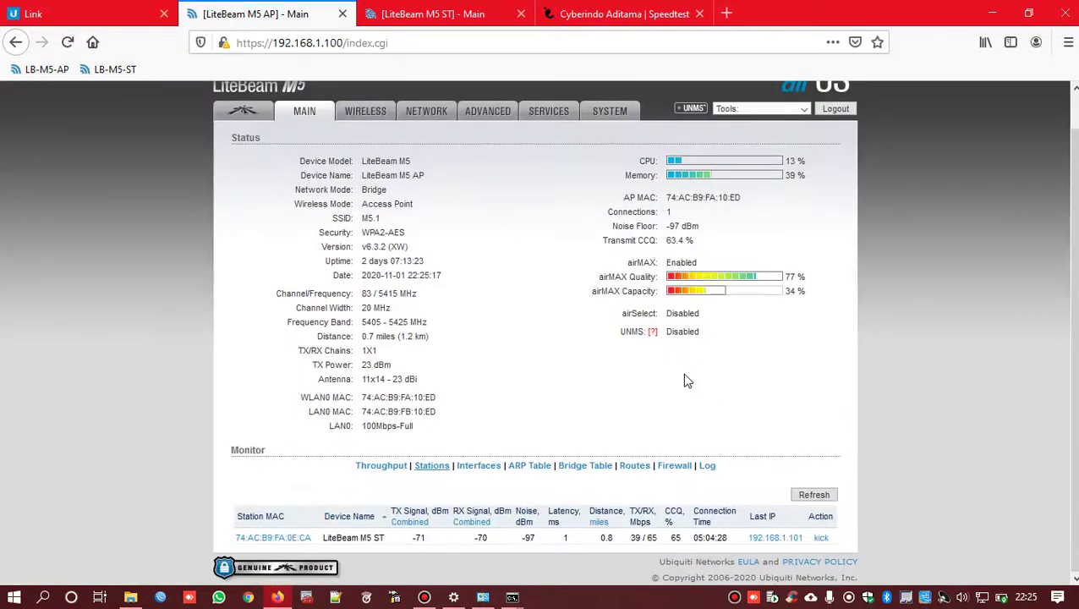
click(431, 13)
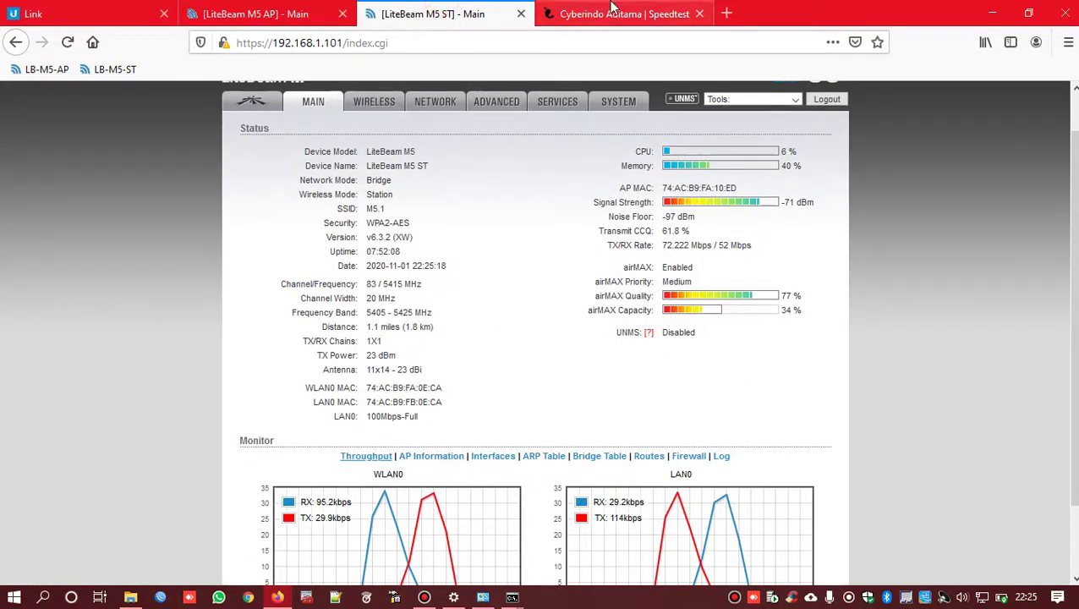
- Load youtube.com in a new tab and open the Trending feed
click(727, 14)
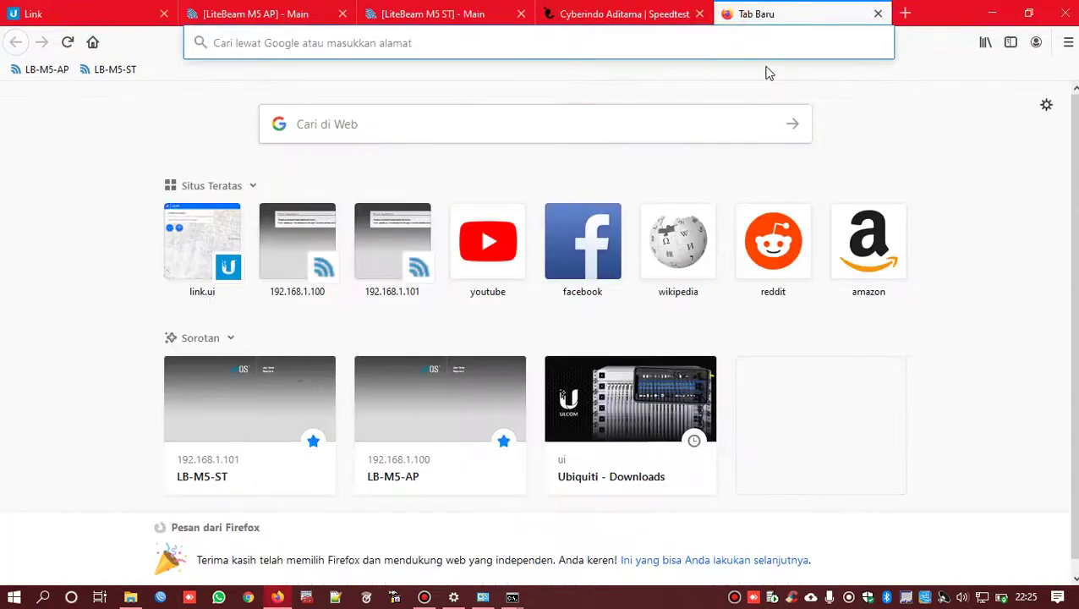
text(youtub)
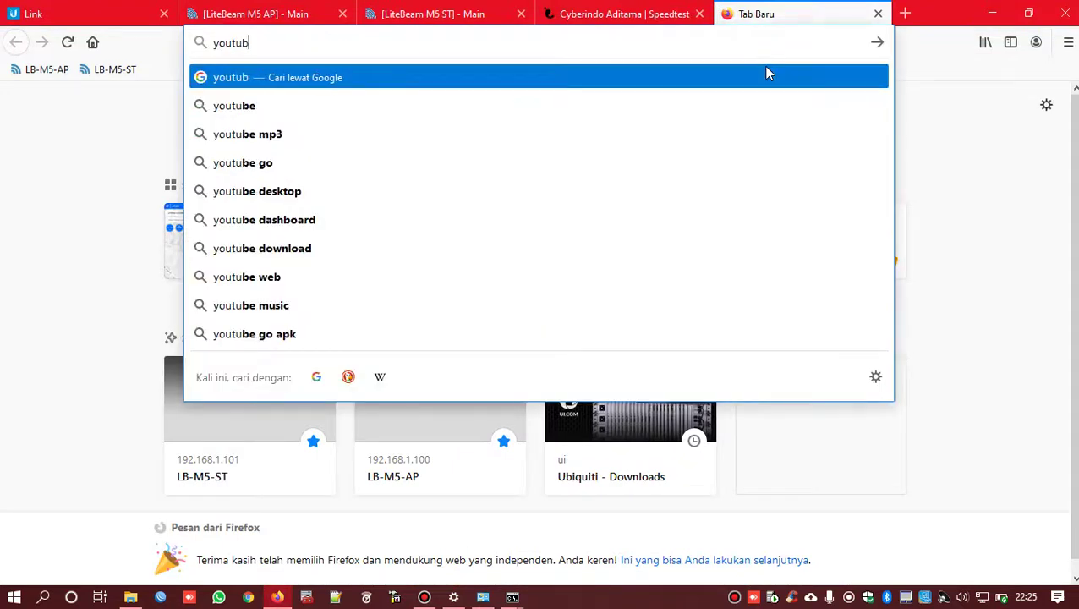
text(e.com)
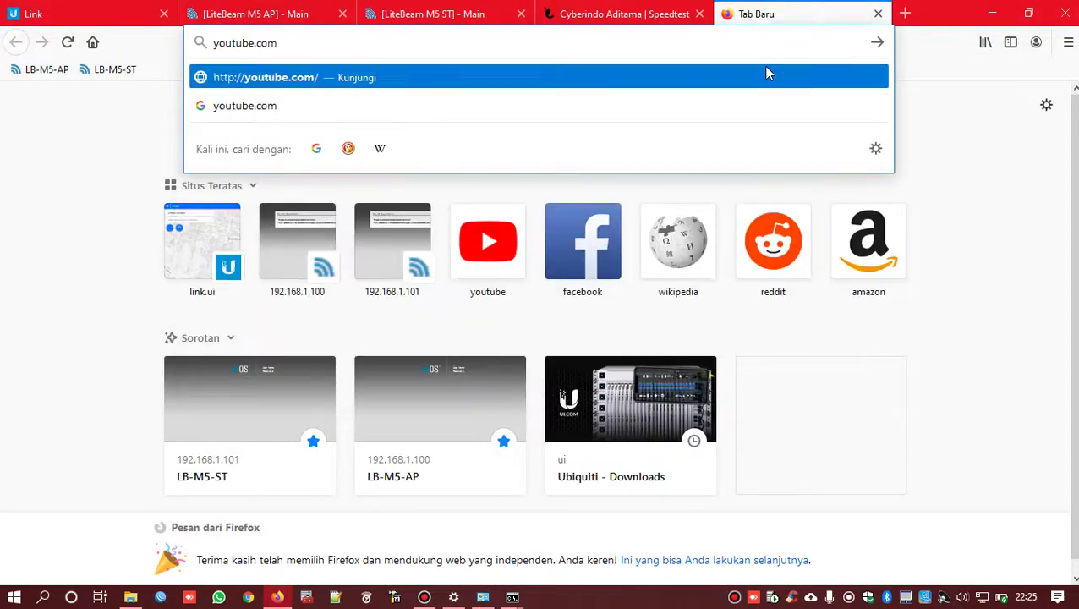
key(Return)
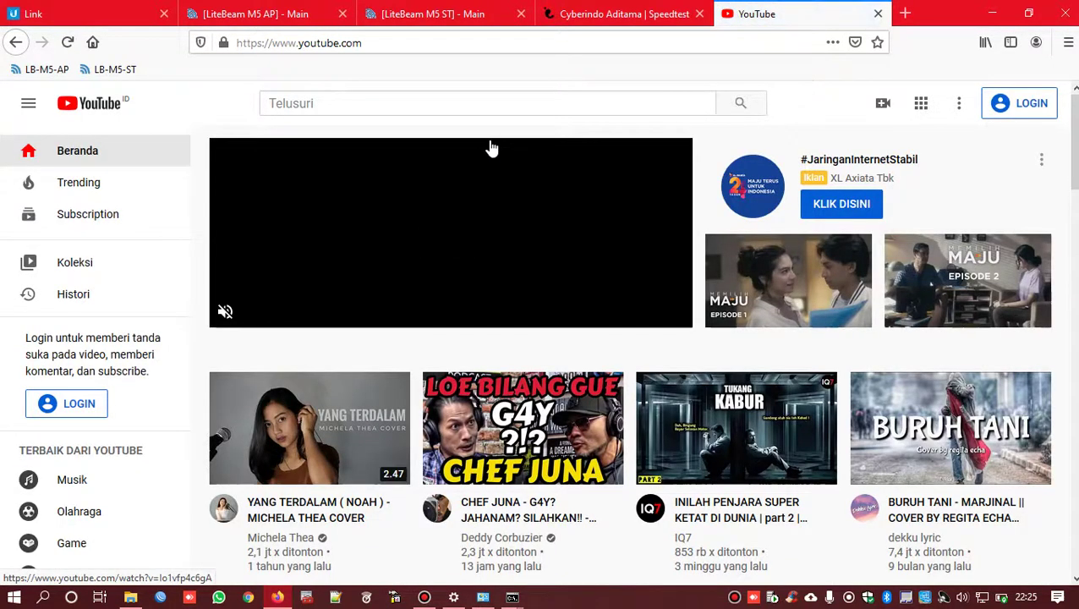
scroll(490, 148, down, 5)
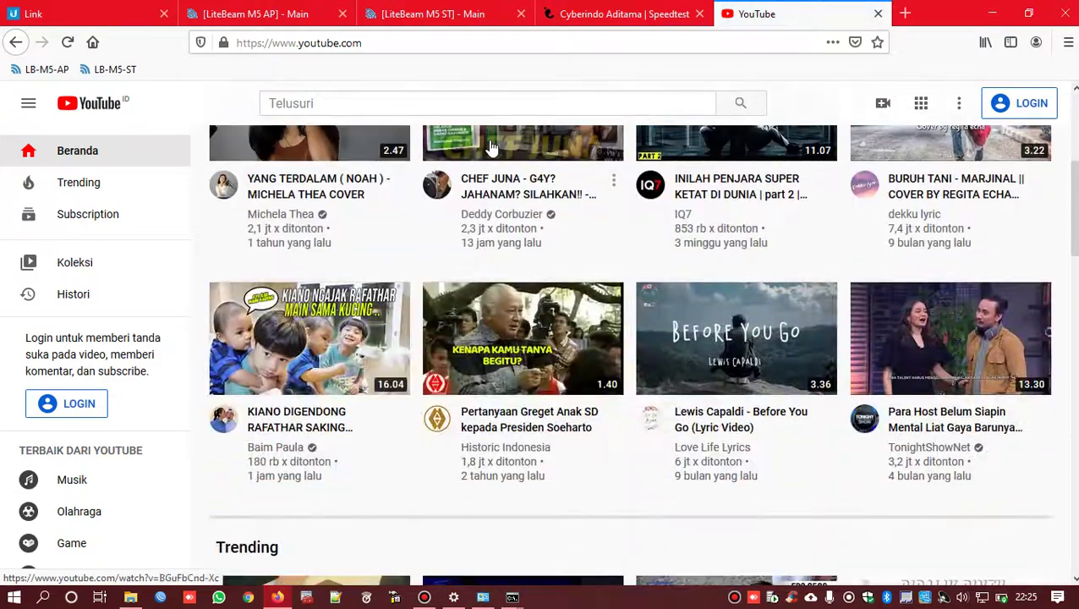
scroll(491, 148, down, 5)
scroll(488, 139, up, 1)
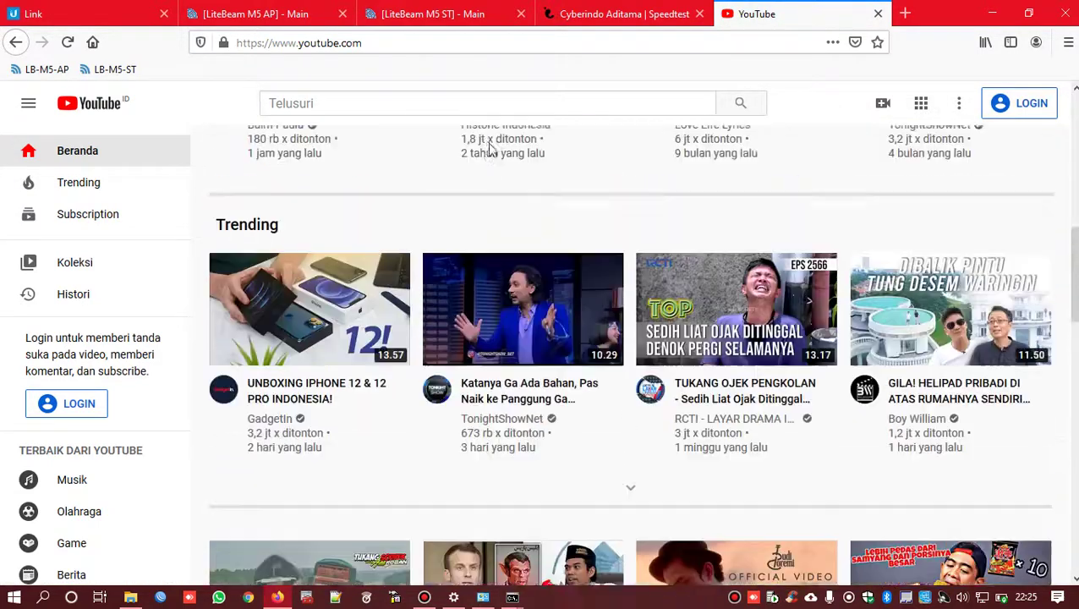
scroll(488, 148, up, 10)
click(418, 101)
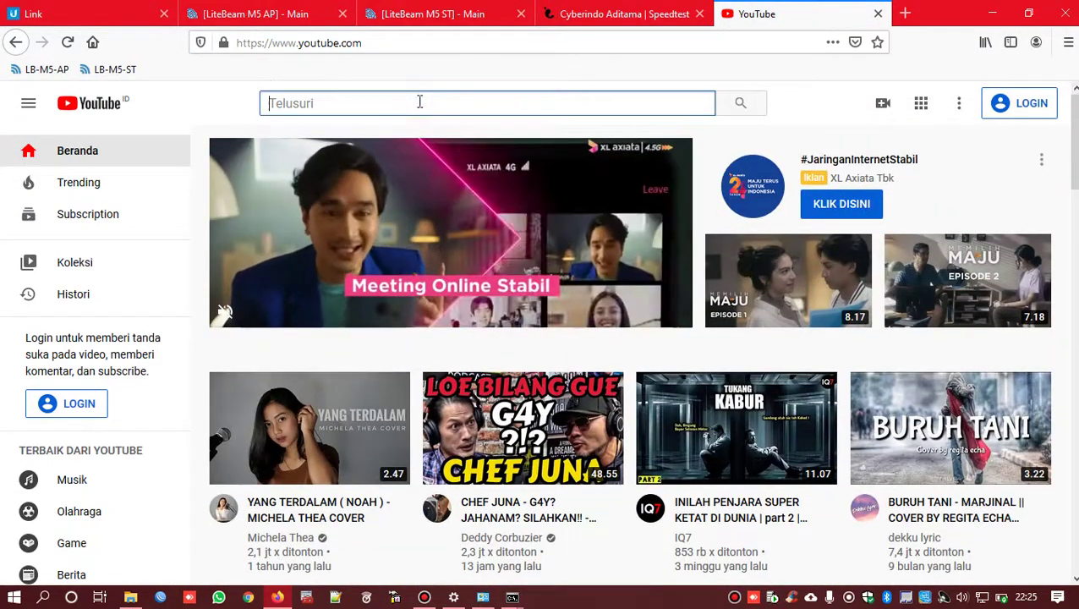
click(93, 188)
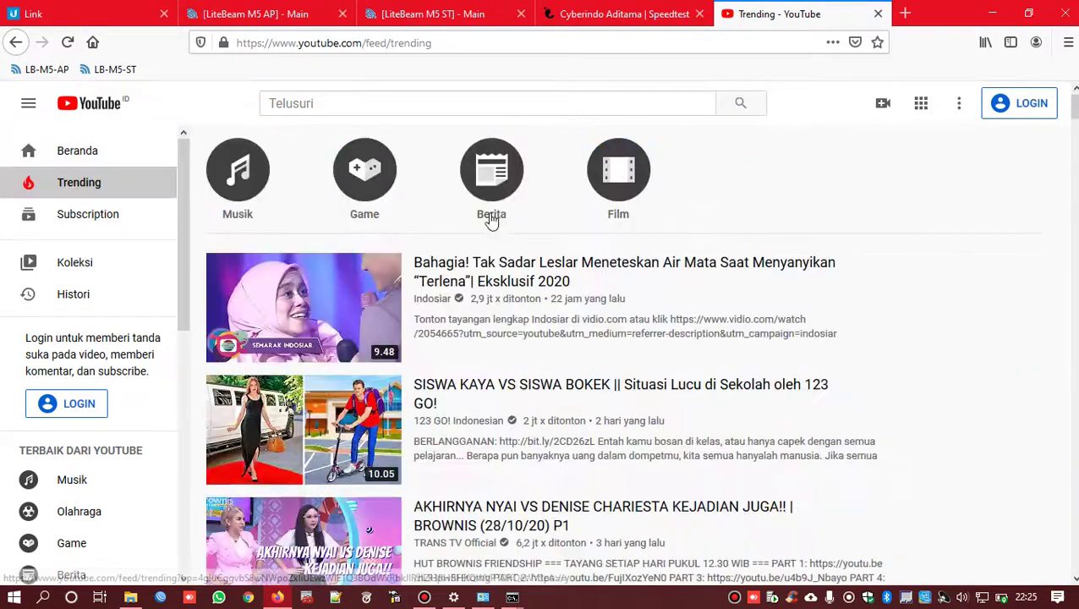
scroll(489, 220, down, 5)
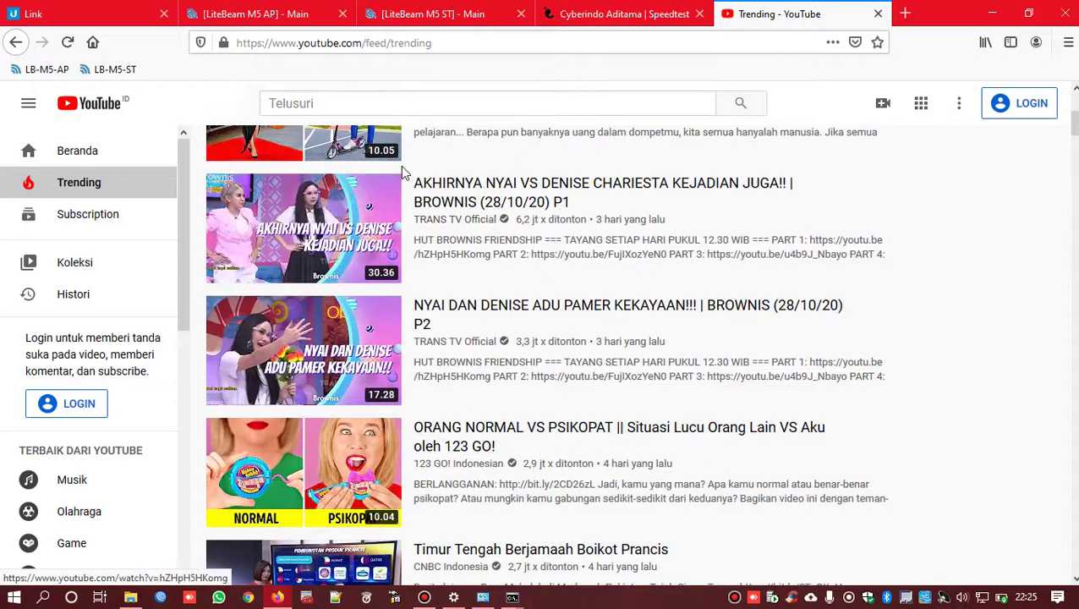
scroll(324, 174, down, 6)
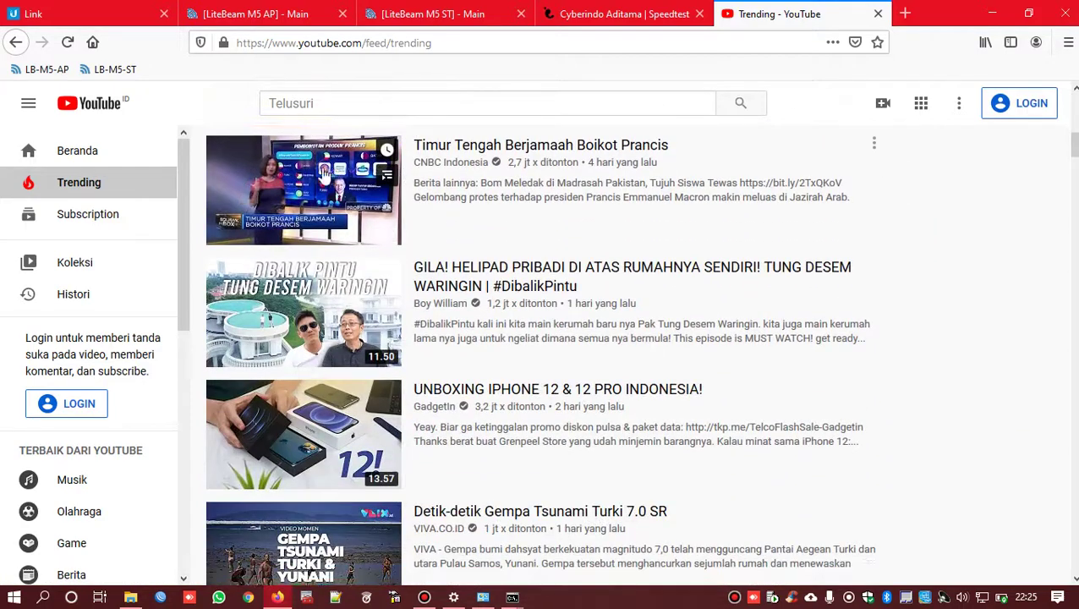
- Play the top trending Timur Tengah Berjamaah Boikot Prancis video at 720p quality
right_click(321, 173)
click(356, 181)
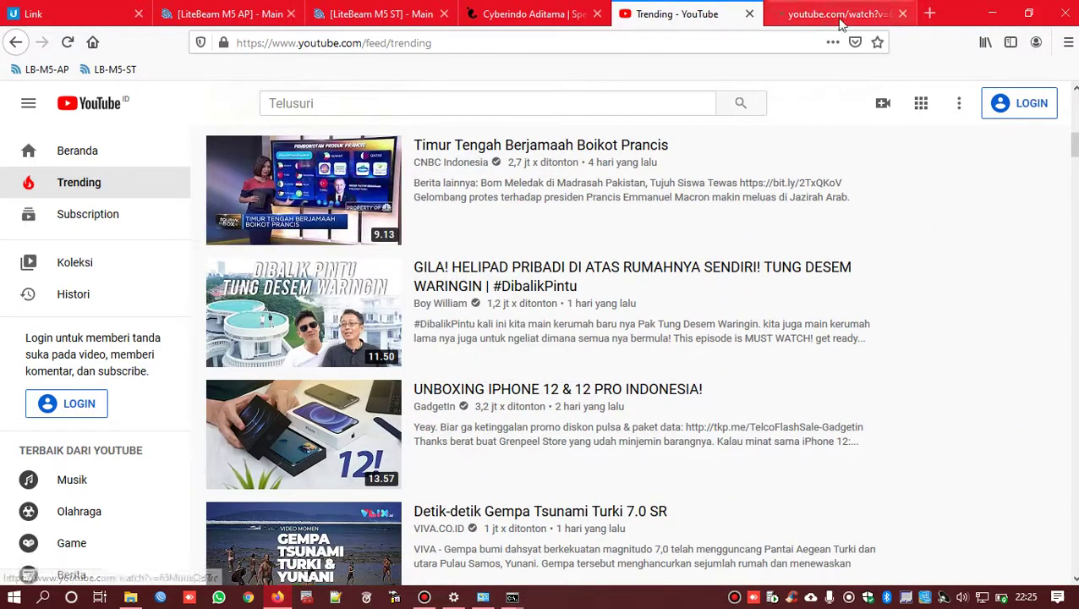
click(904, 15)
click(299, 171)
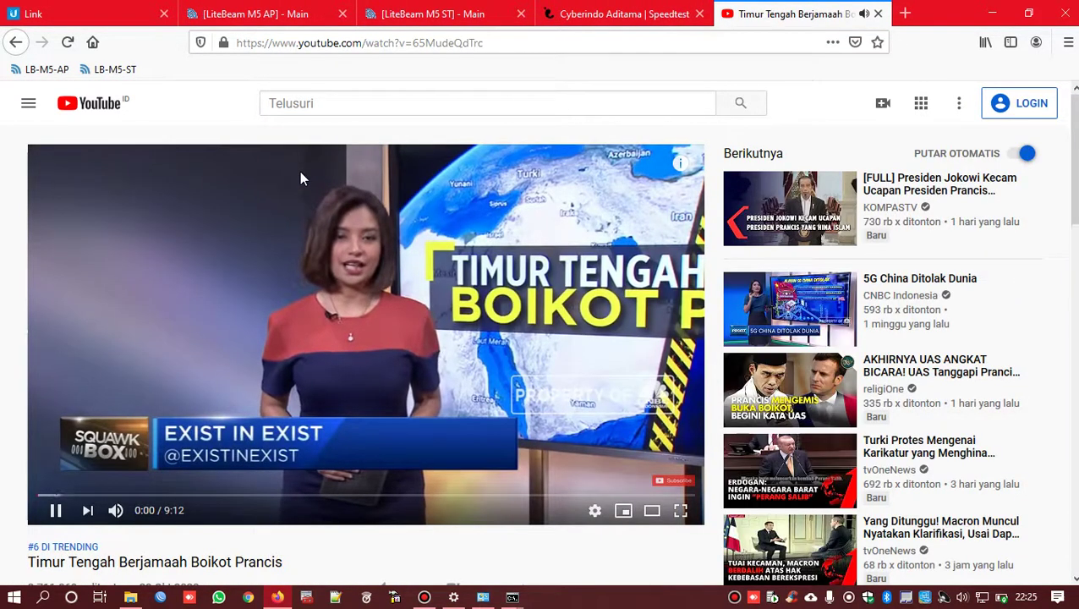
click(595, 510)
click(658, 474)
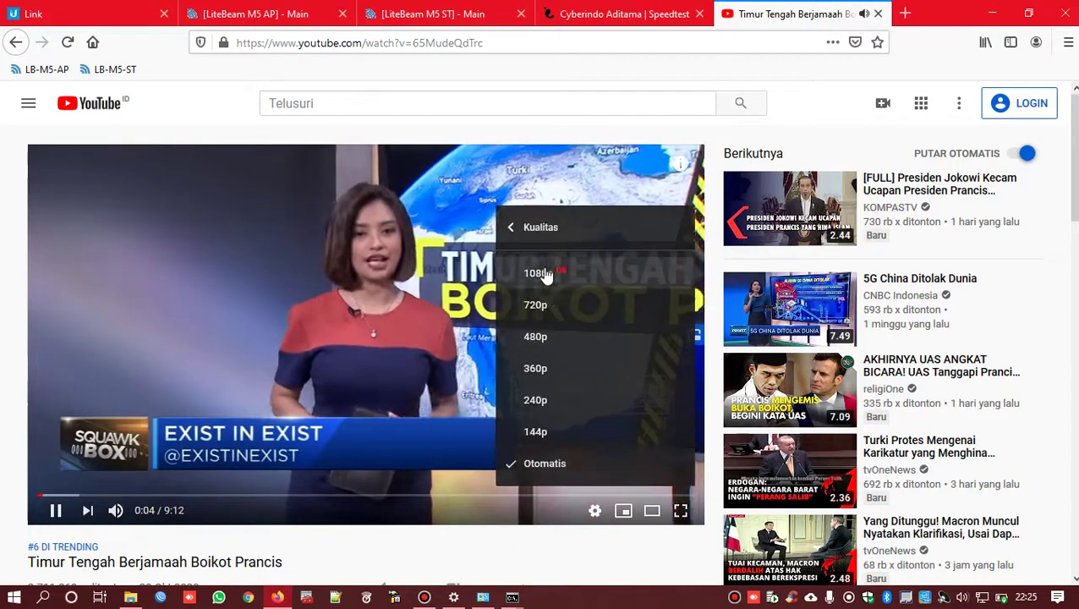
click(554, 306)
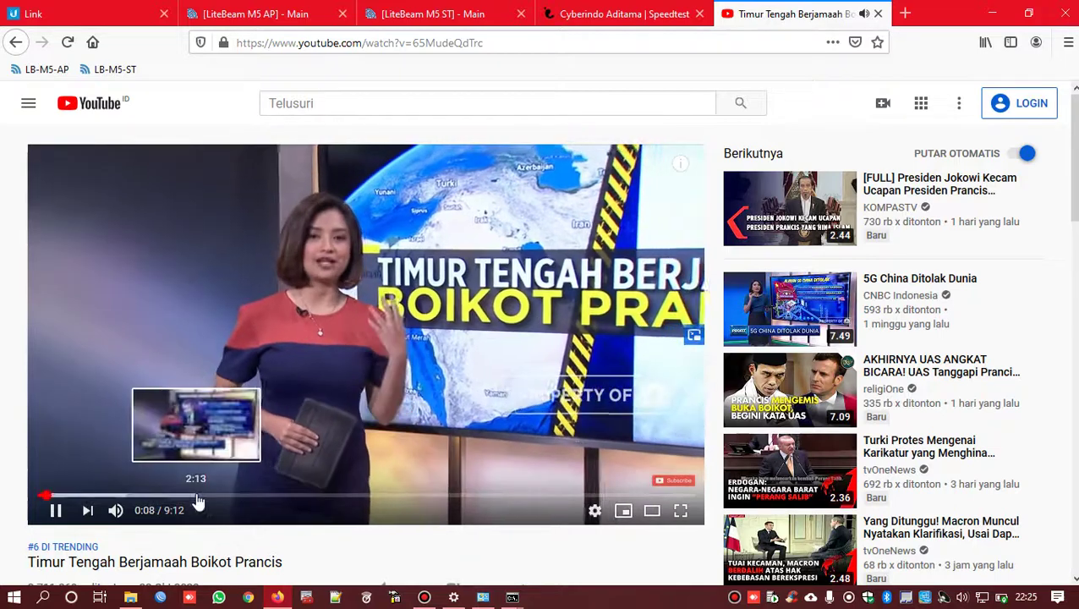
- Seek the video to about 2:10, then 5:02, and close the YouTube tab
click(196, 496)
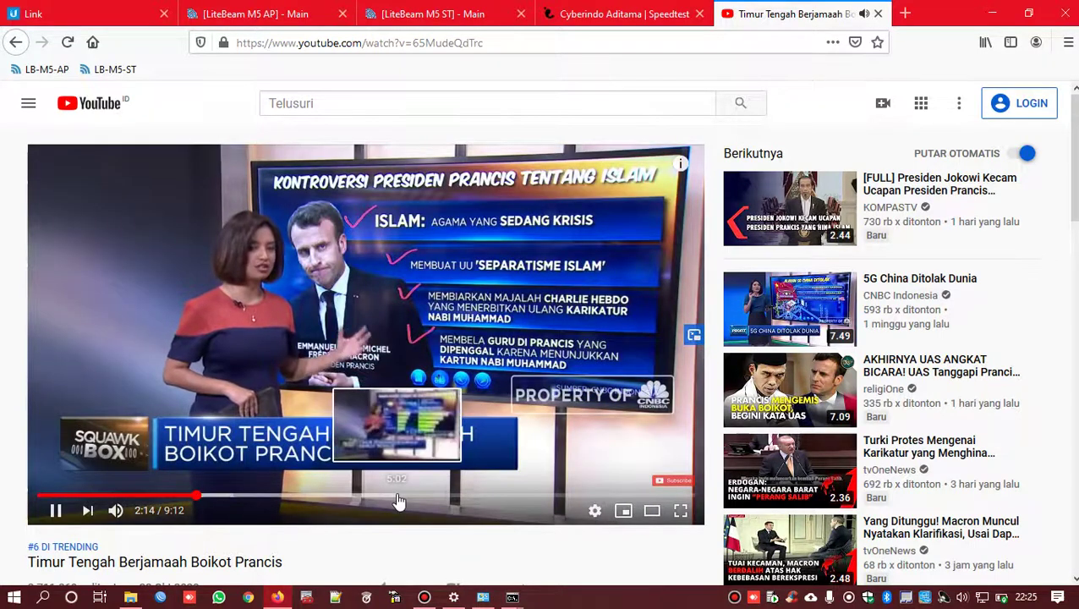
click(398, 496)
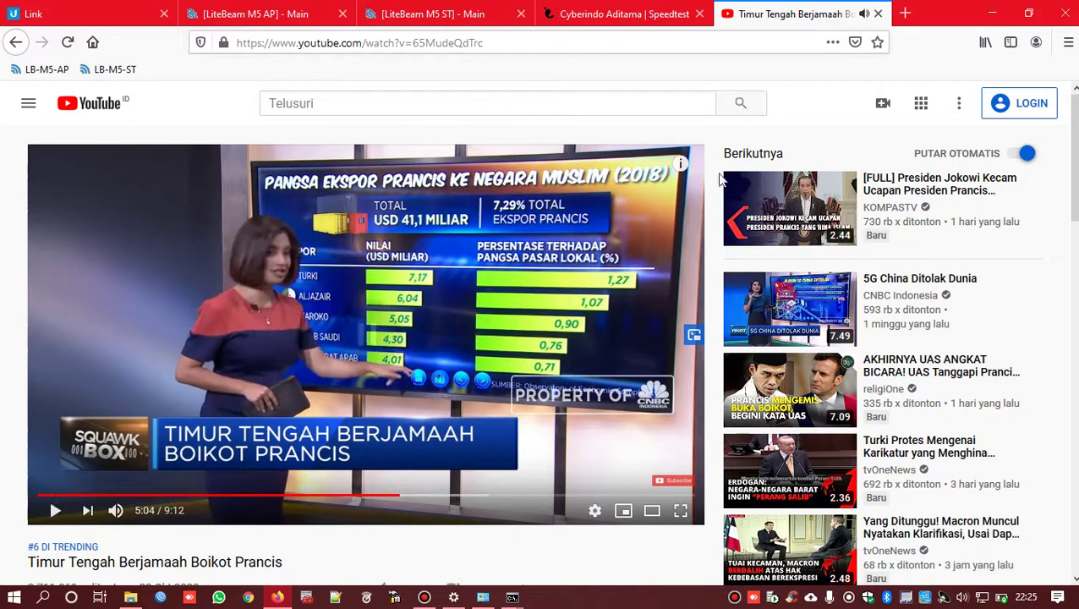
click(878, 14)
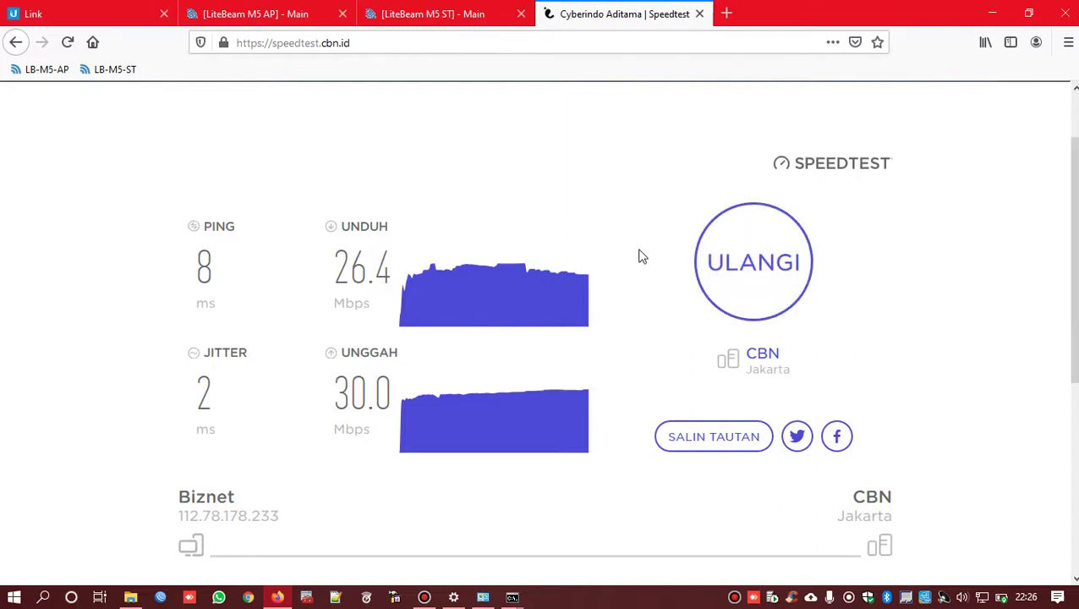
- Rerun the CBN speed test with ULANGI against the CBN Jakarta server
click(744, 262)
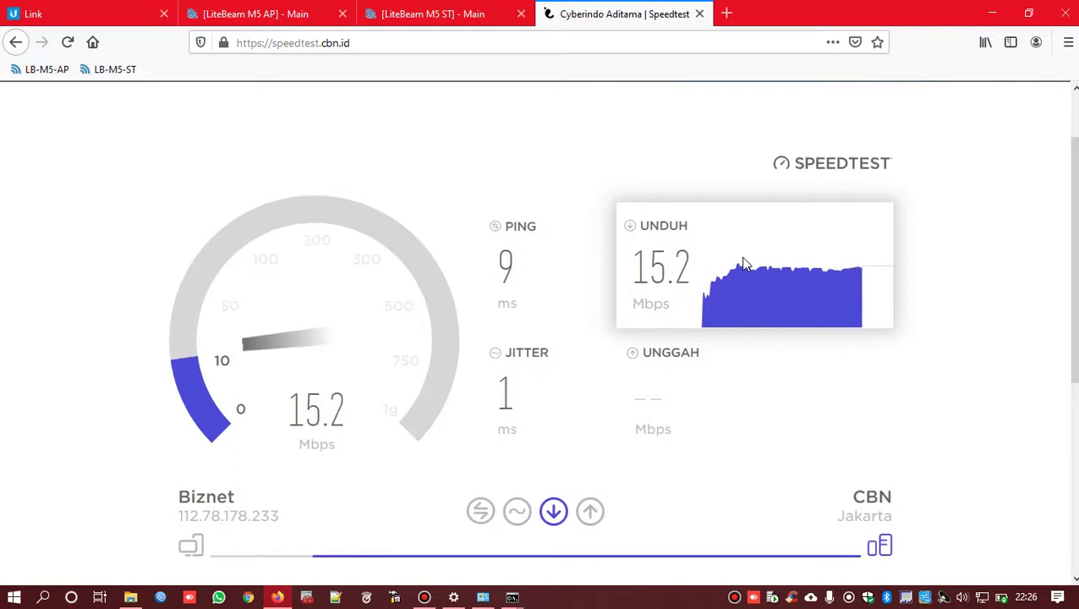
- Run the speedtest.net test against CIFO Bandung (23.72 down, 22.90 up Mbps), then close its tab
click(368, 43)
text(s)
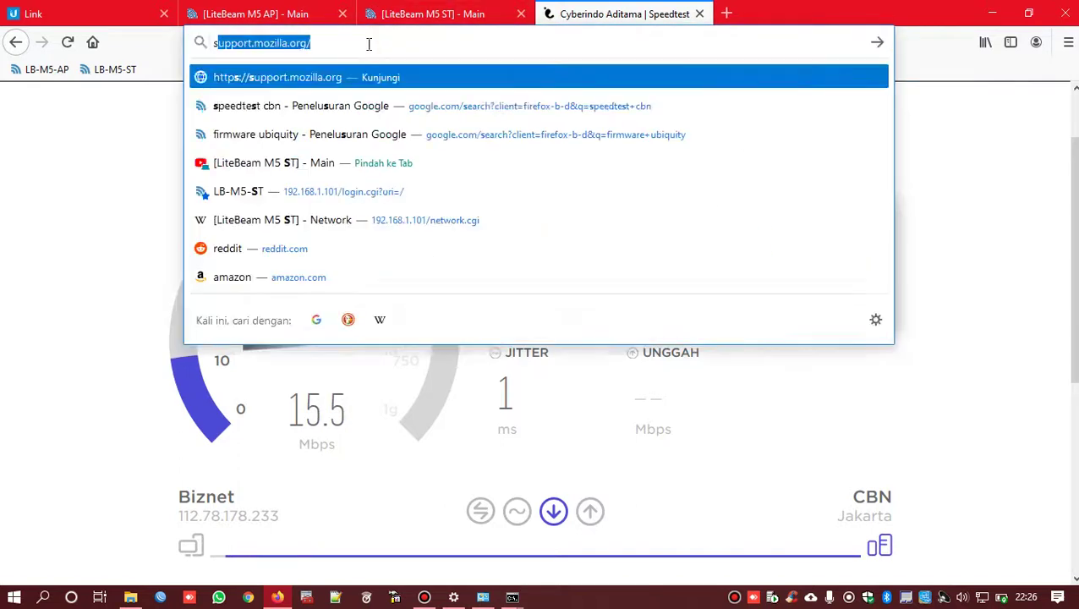
text(peedtest)
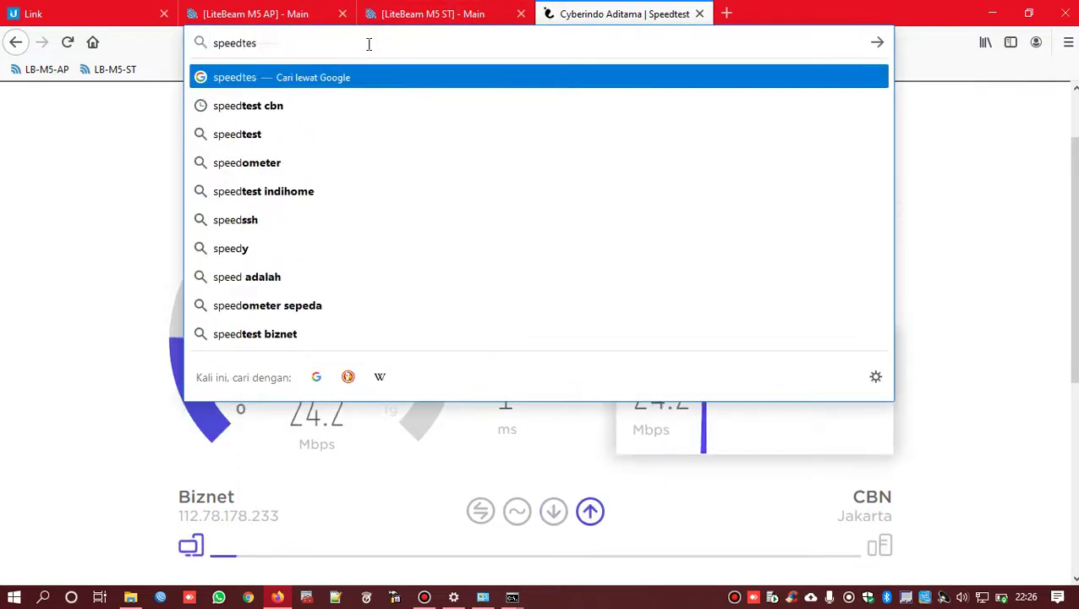
text(.net)
key(Return)
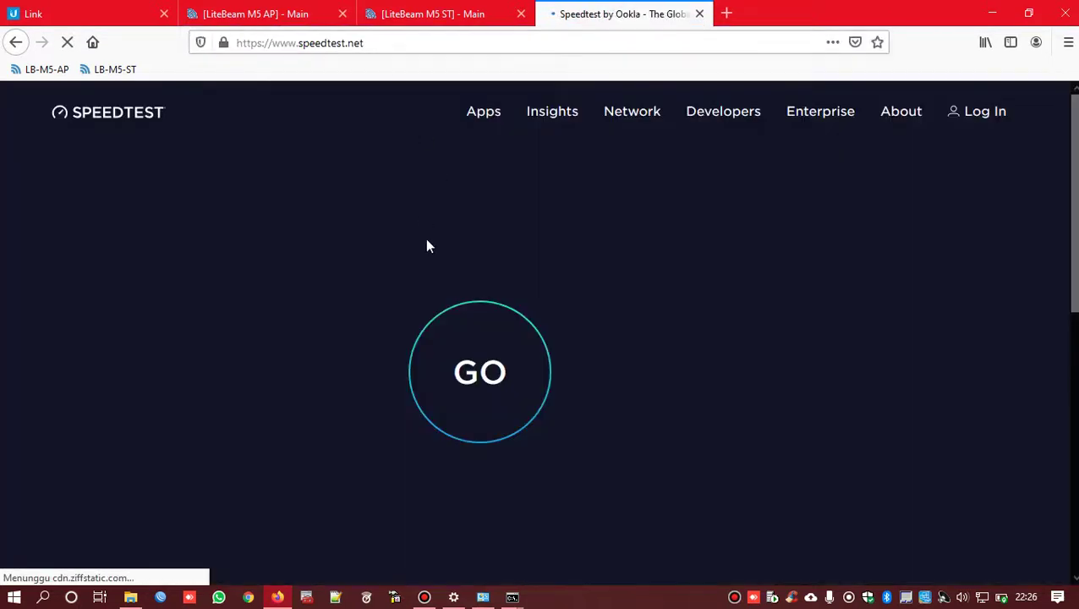
click(454, 340)
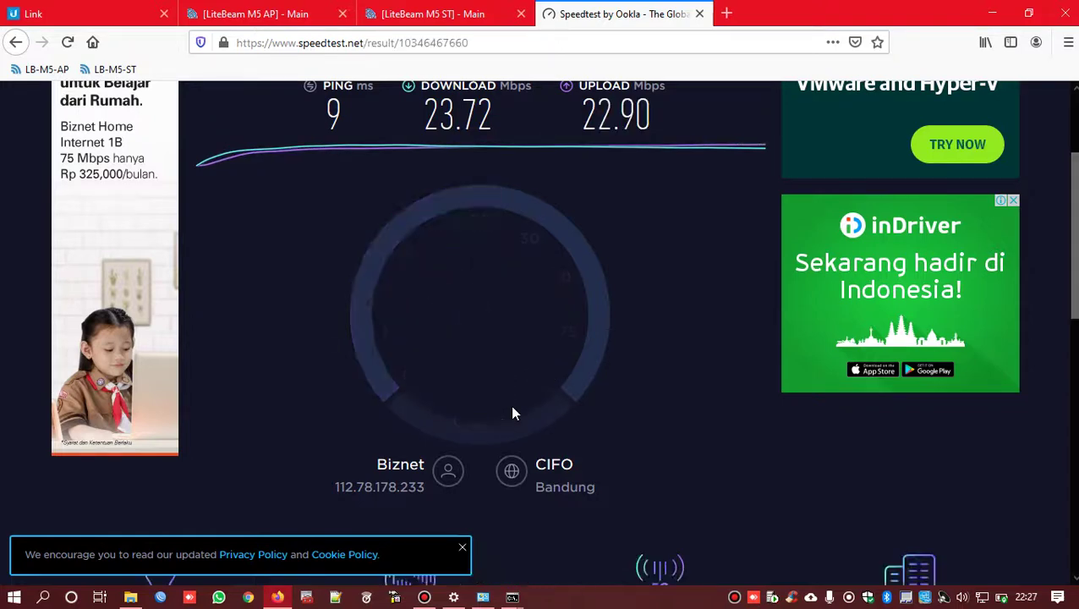
click(700, 14)
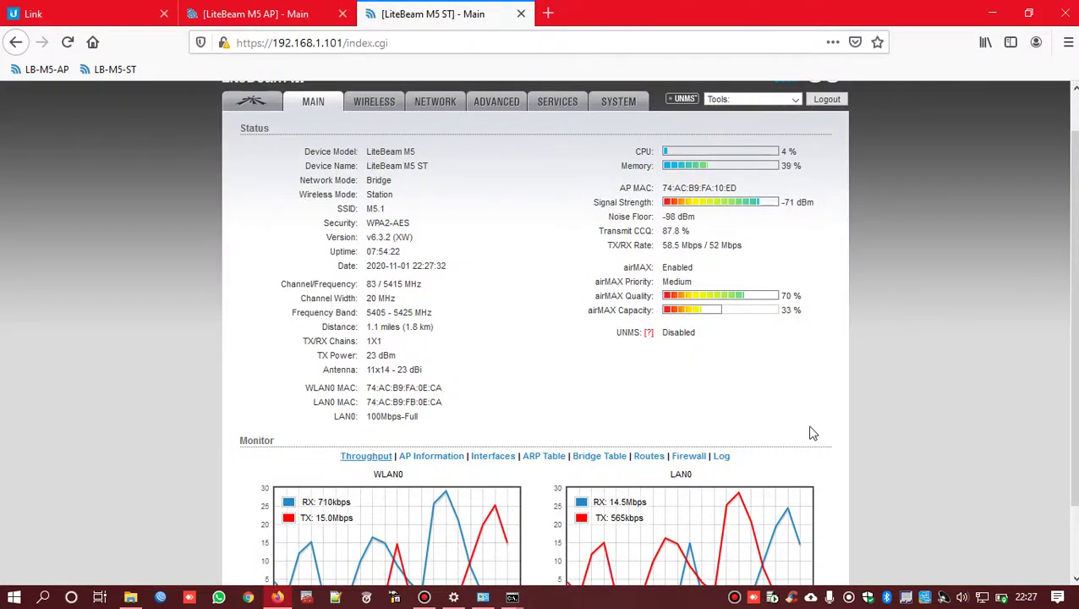
drag(812, 433, 617, 150)
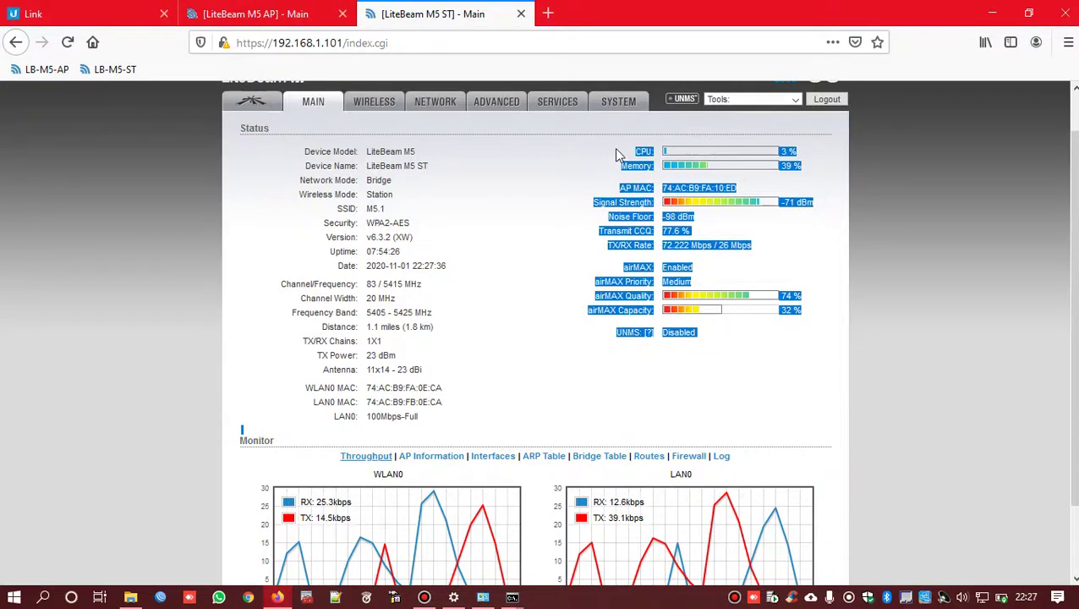
drag(430, 419, 247, 123)
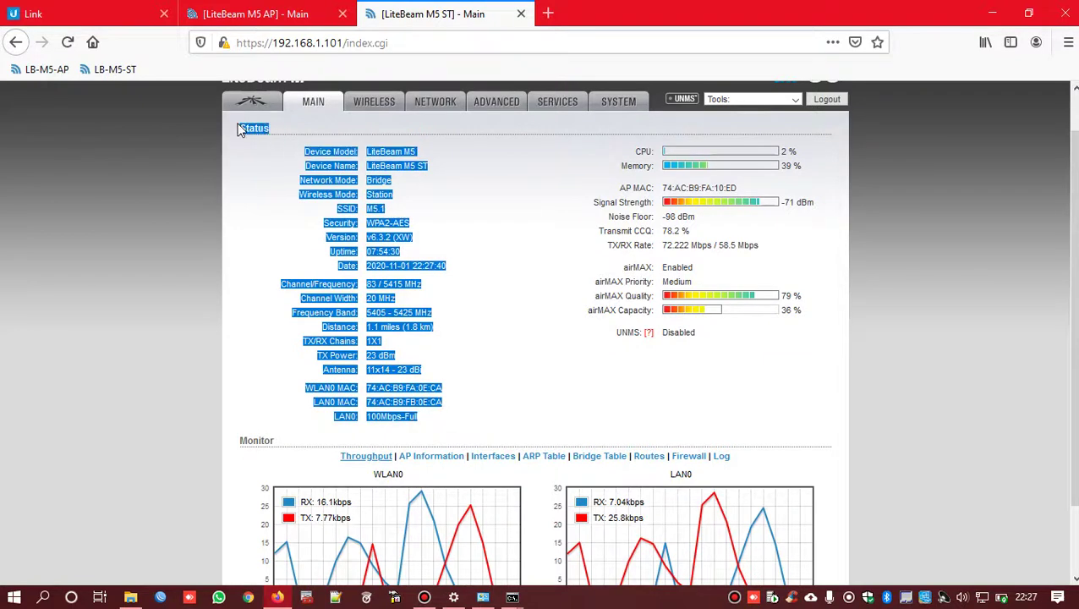
click(498, 309)
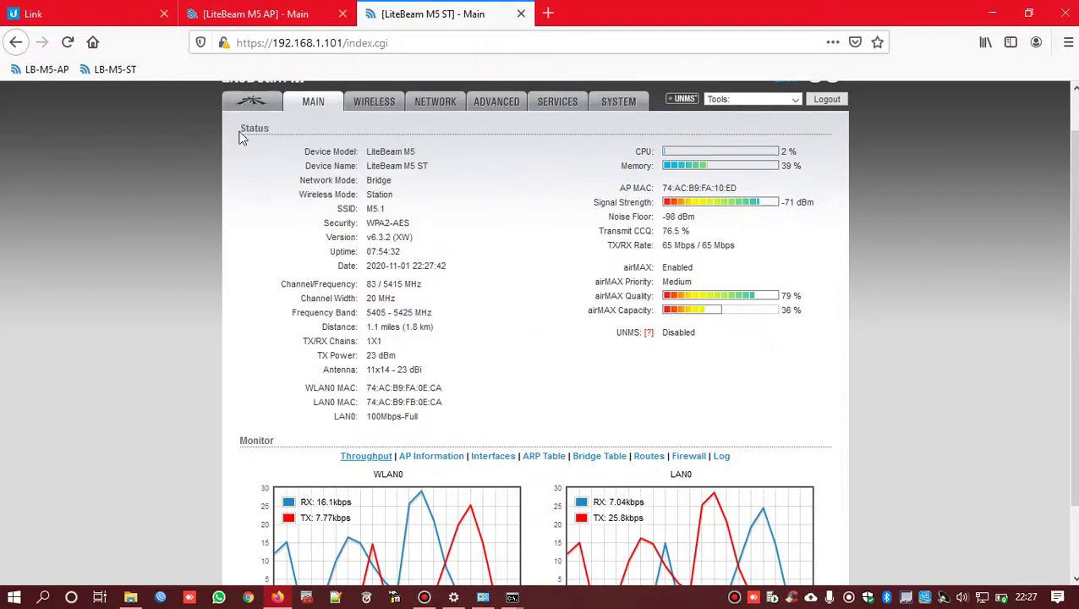
drag(241, 134, 801, 423)
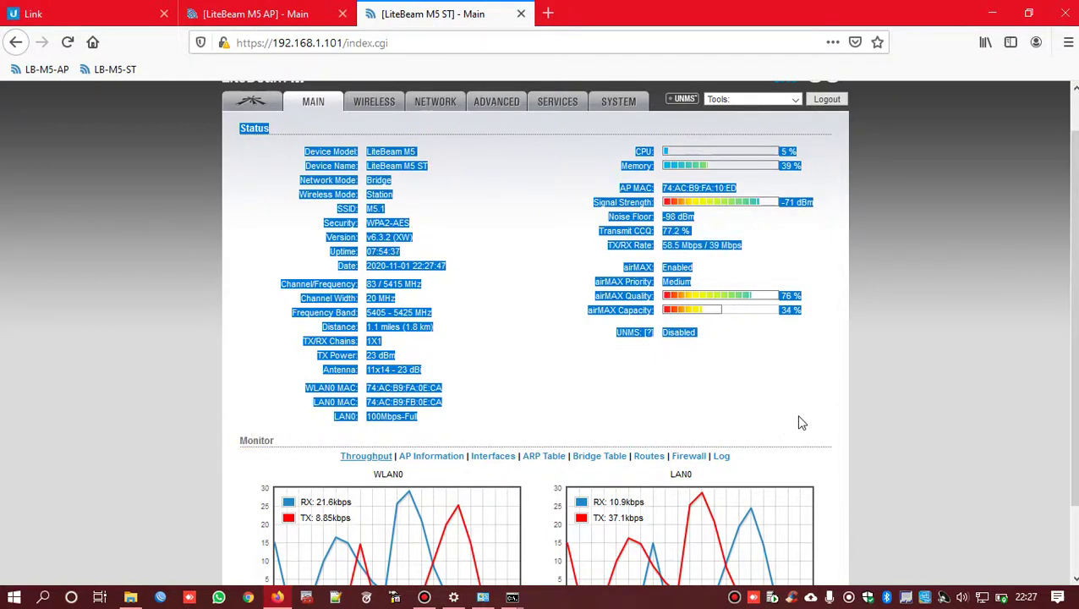
click(565, 398)
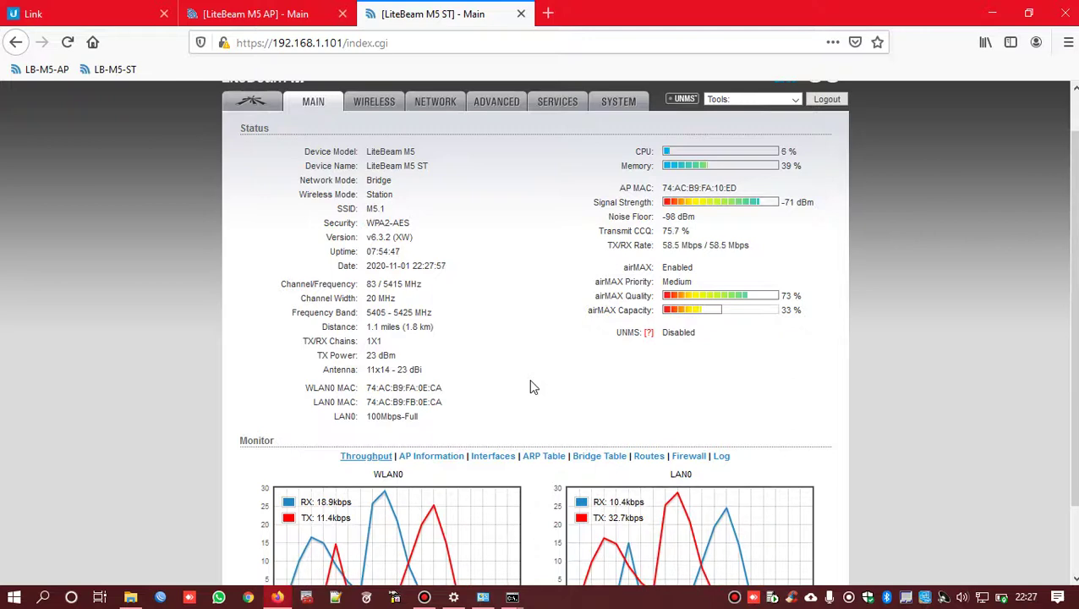
click(424, 597)
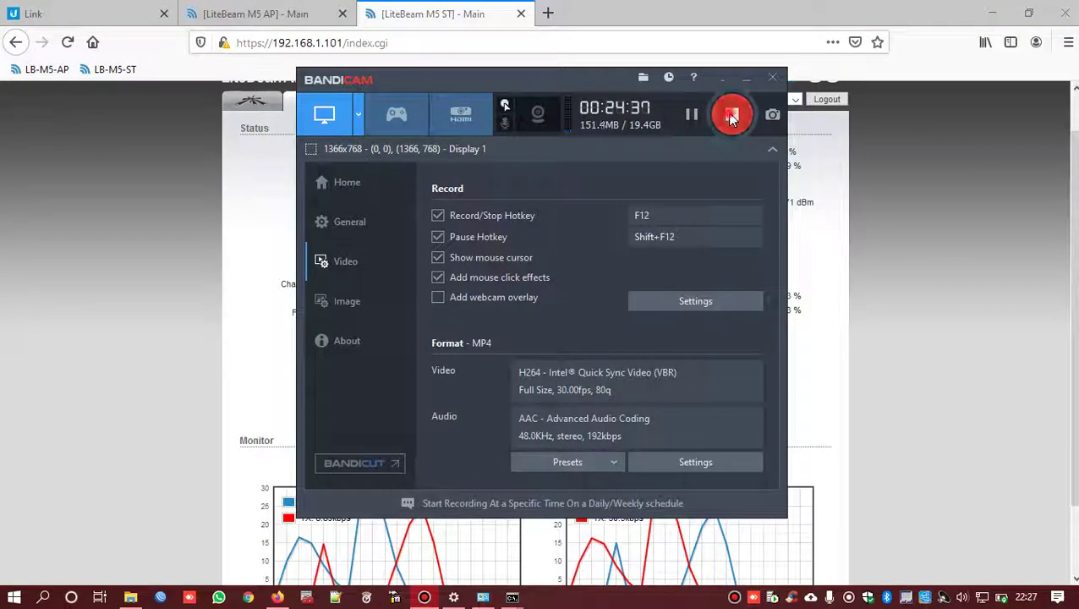